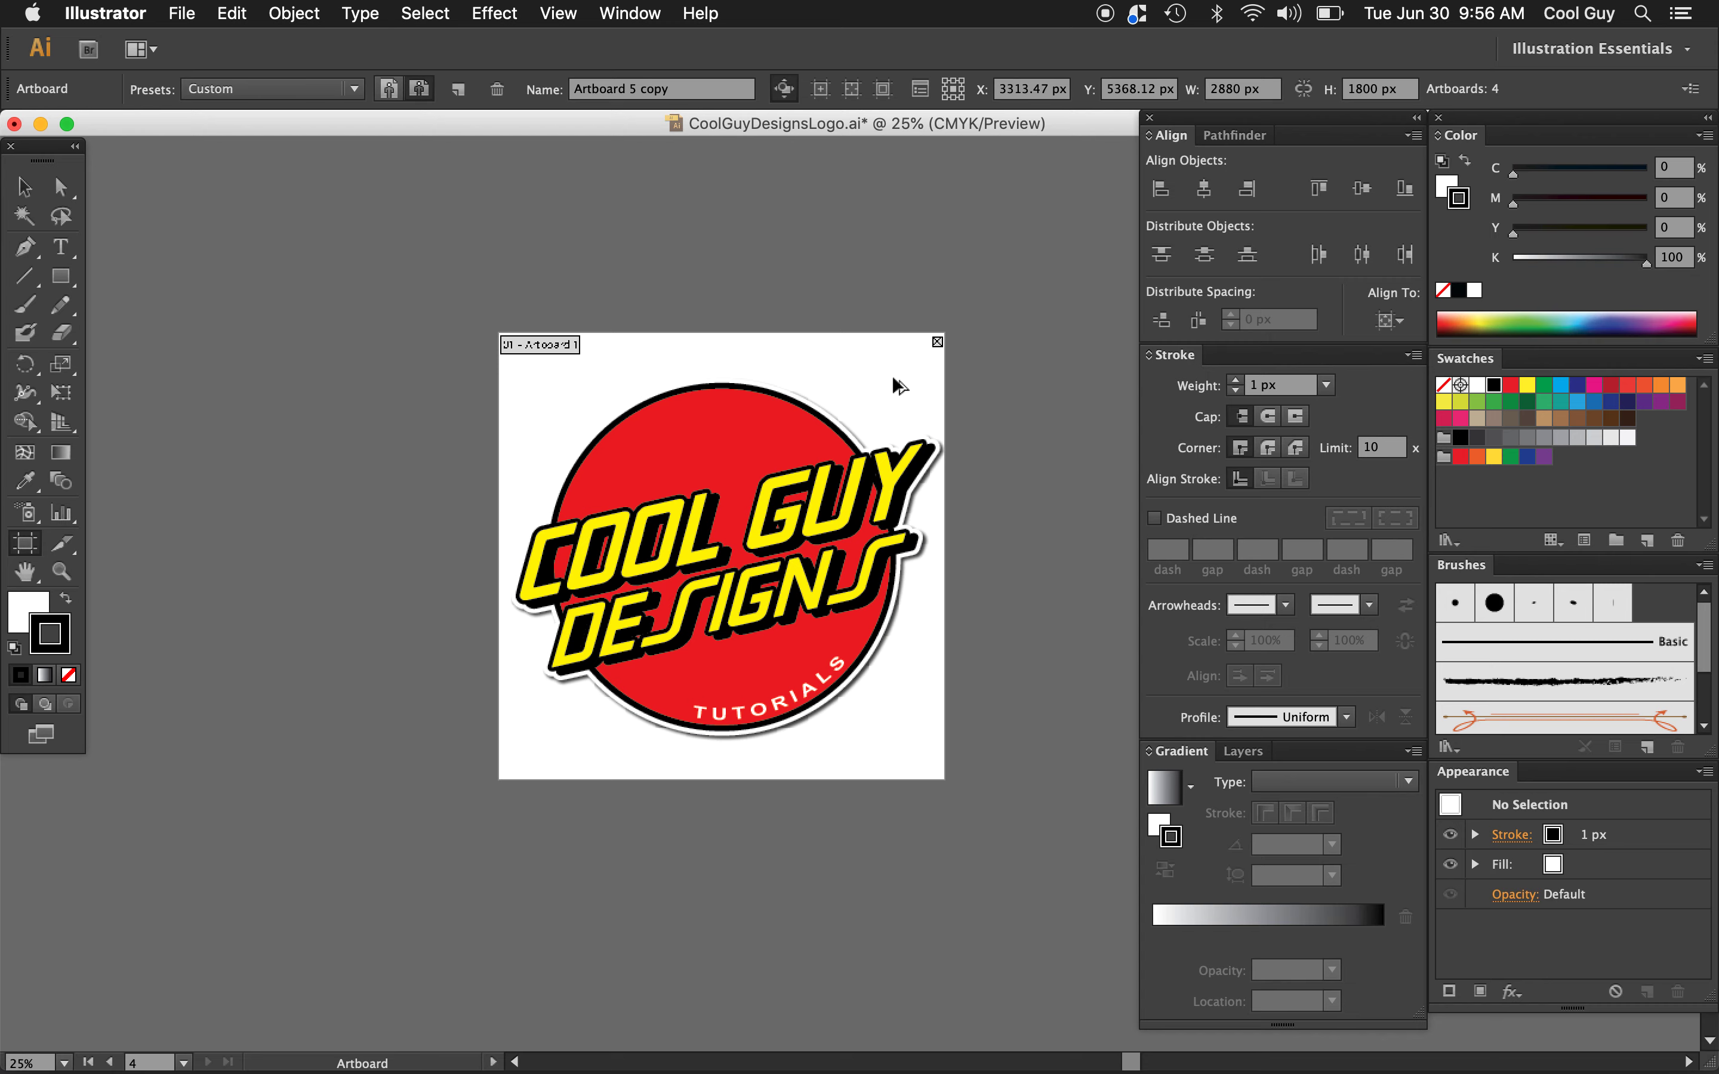
Step: Duplicate the logo artboard beside the original and delete the copied logo artwork so the new artboard is blank
{"action": "left_click_drag", "start_coordinate": [891, 374], "coordinate": [396, 398]}
{"action": "scroll", "coordinate": [396, 400], "scroll_direction": "left", "scroll_amount": 5}
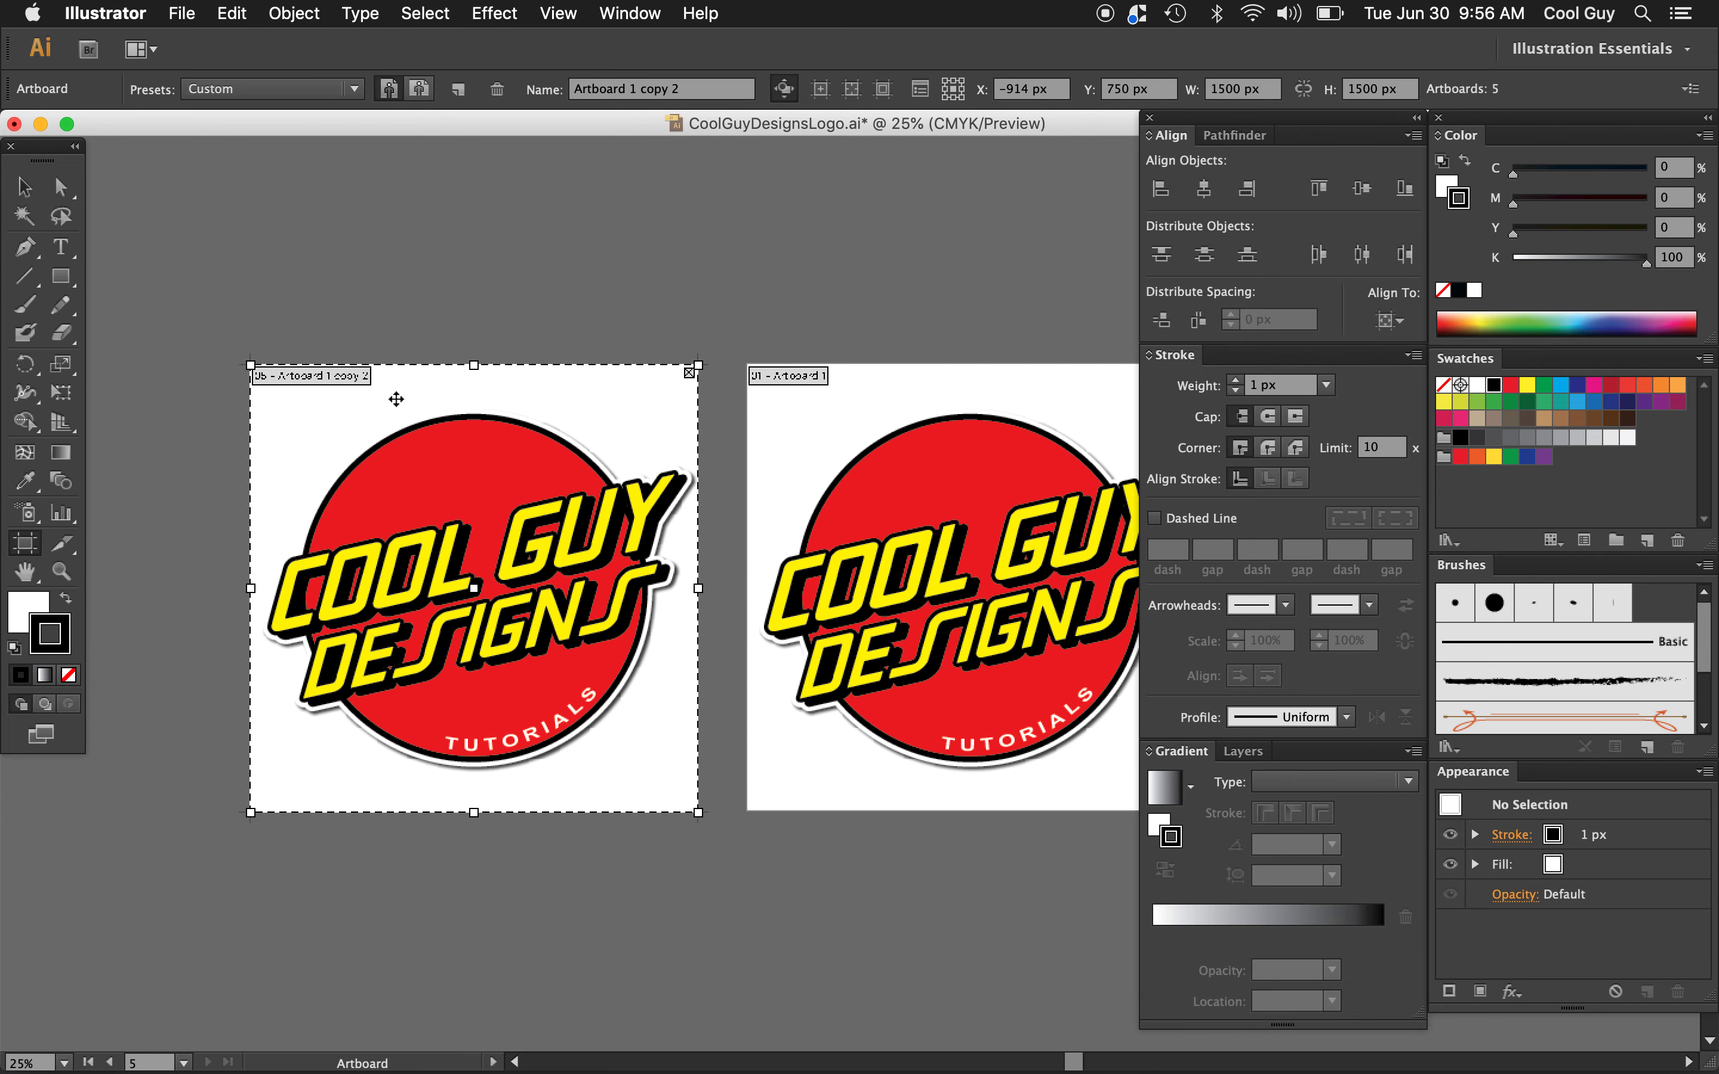
{"action": "key", "text": "Escape"}
{"action": "left_click_drag", "start_coordinate": [693, 396], "coordinate": [227, 813]}
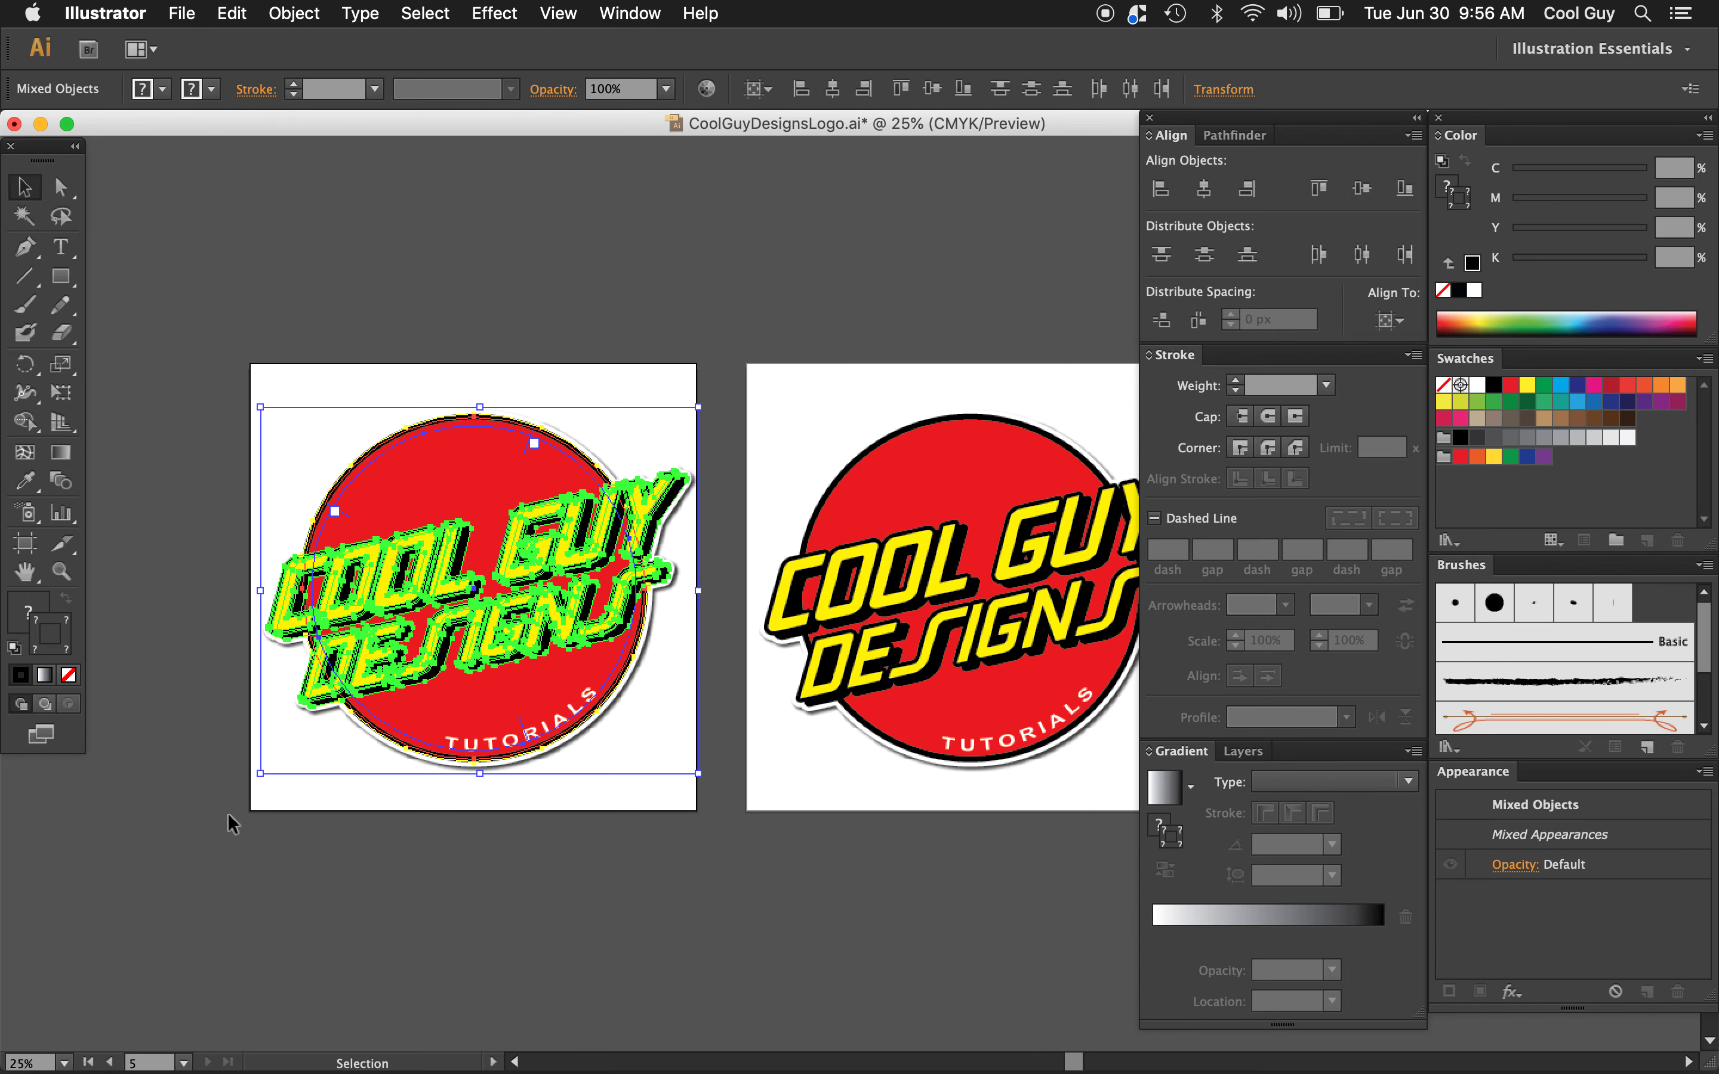
{"action": "key", "text": "Delete"}
{"action": "scroll", "coordinate": [249, 783], "scroll_direction": "right", "scroll_amount": 5}
{"action": "scroll", "coordinate": [248, 783], "scroll_direction": "left", "scroll_amount": 5}
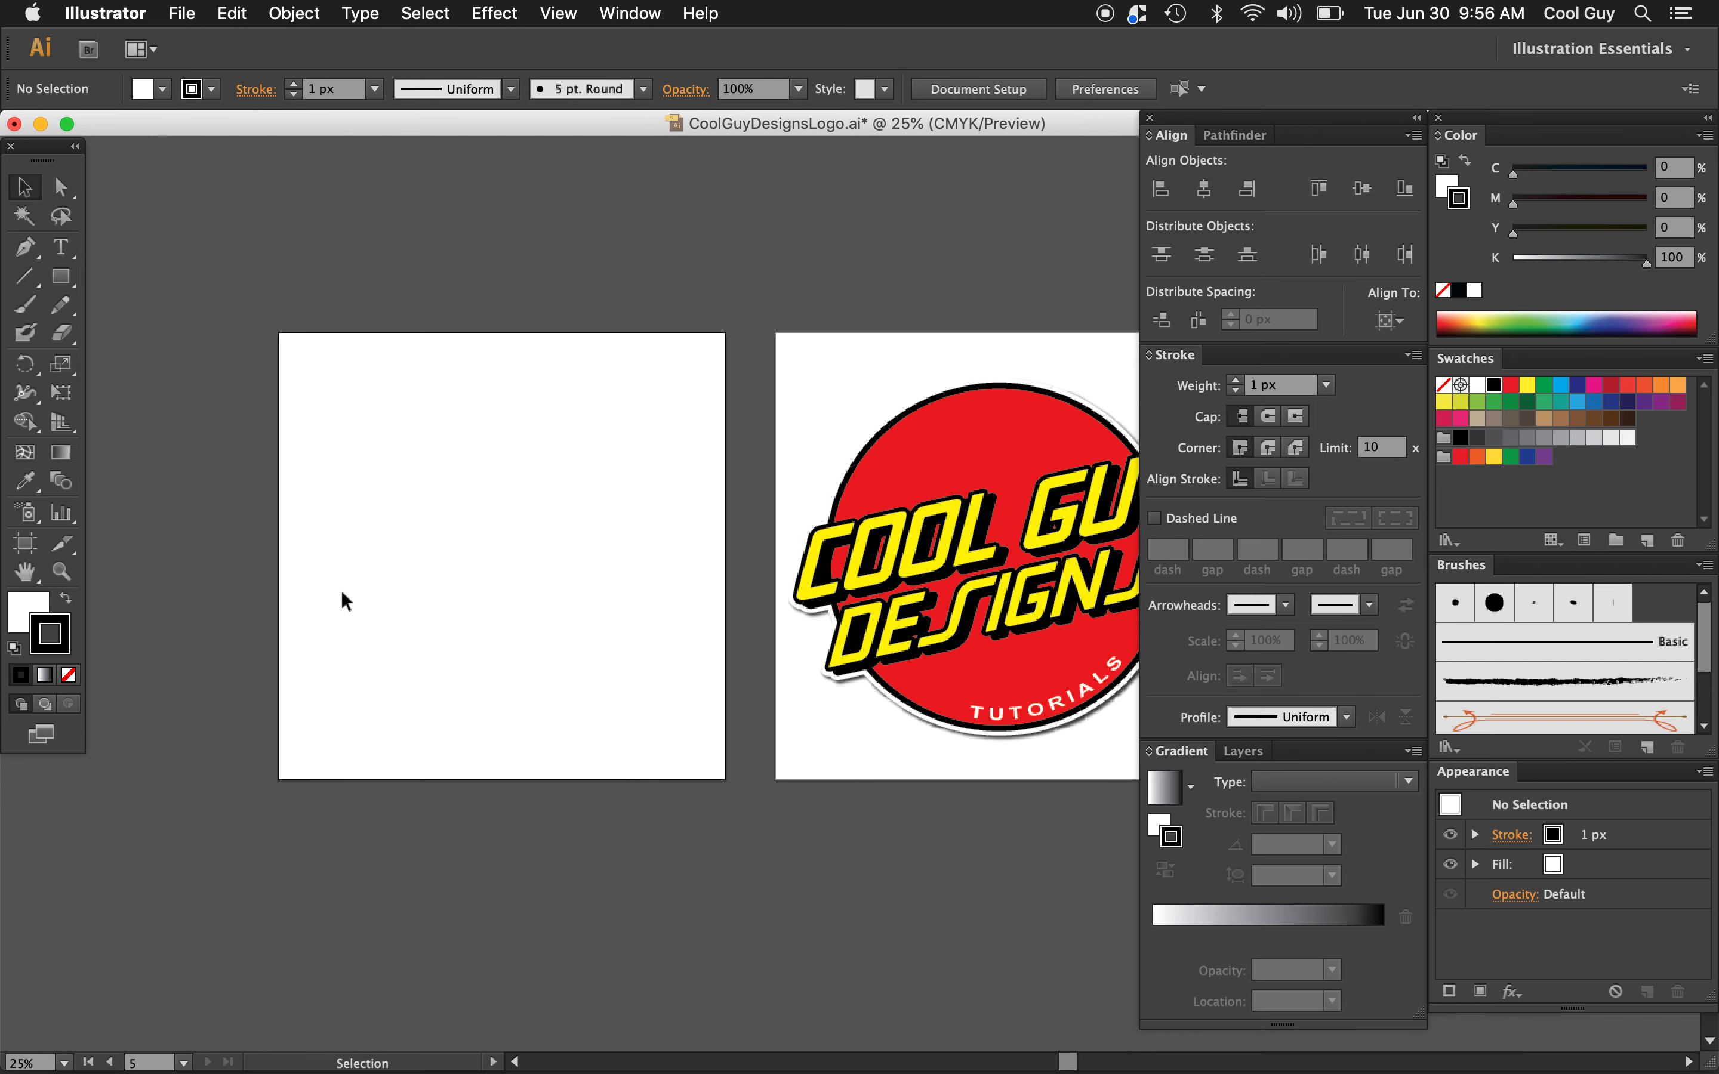
{"action": "scroll", "coordinate": [341, 593], "scroll_direction": "left", "scroll_amount": 3}
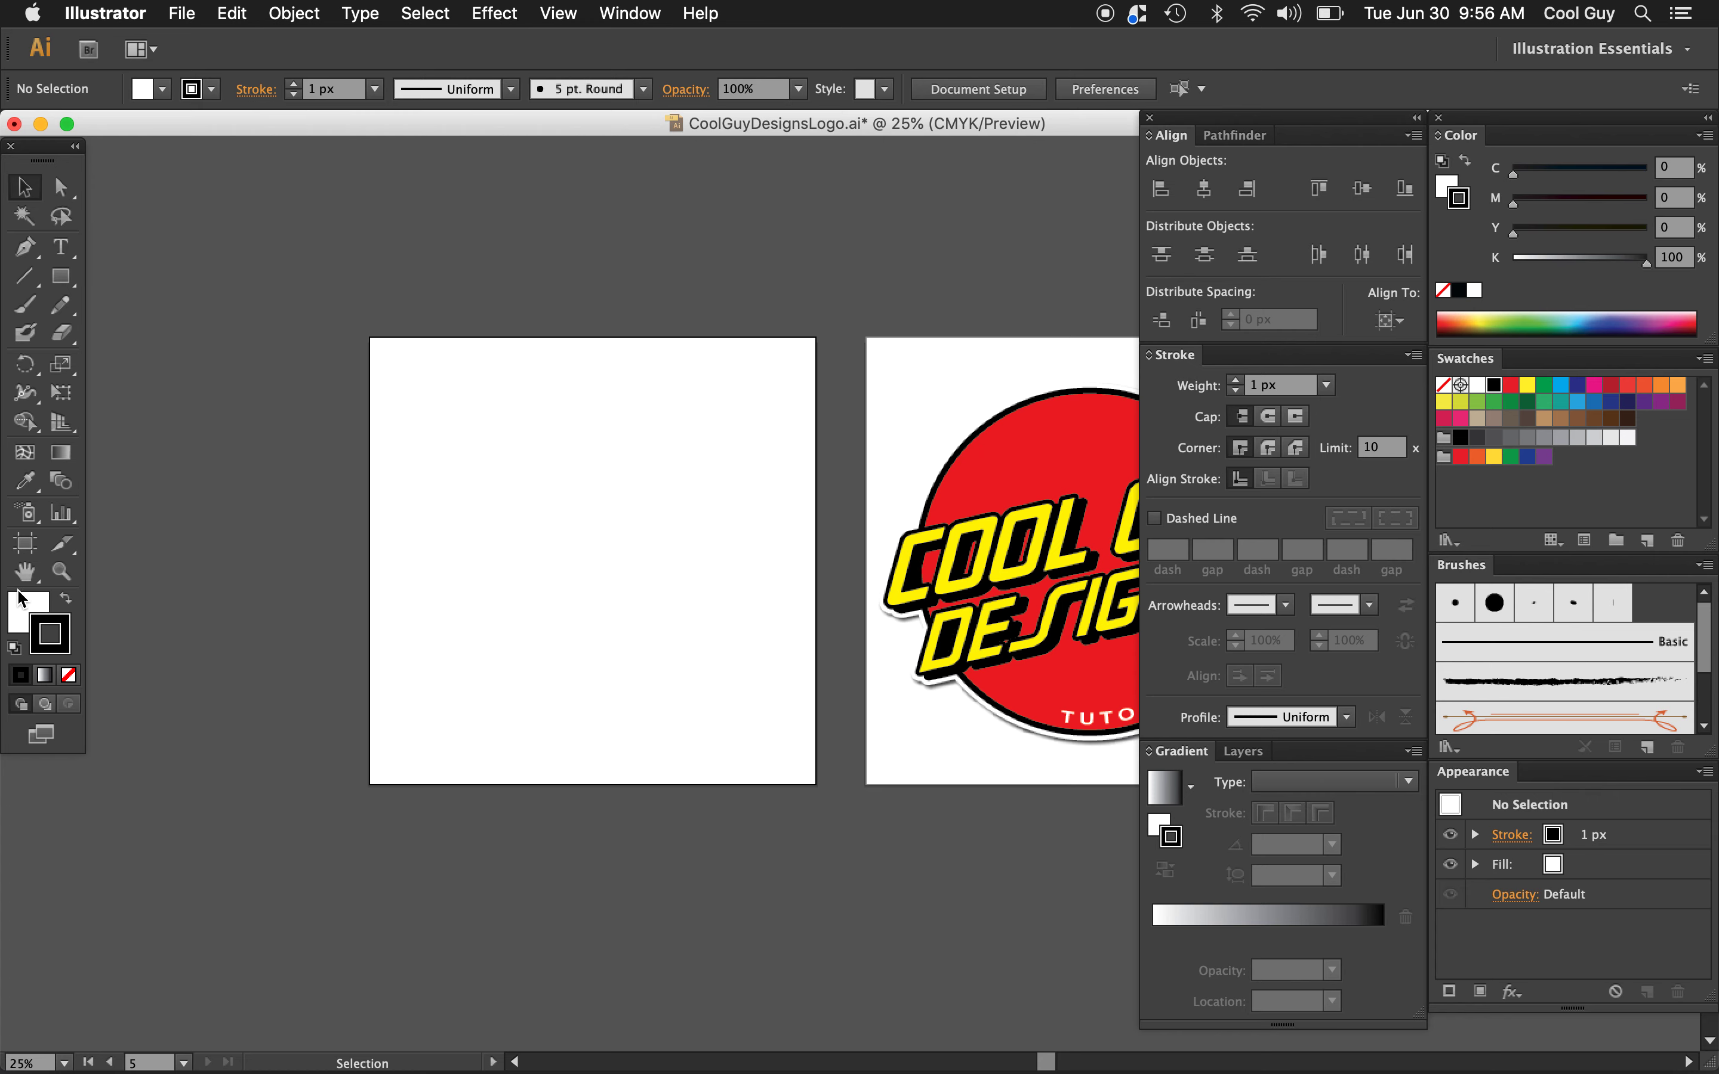
Step: Draw a rectangle with a red fill and no stroke, slightly larger than the blank artboard so it covers it completely
{"action": "left_click", "coordinate": [27, 608]}
{"action": "left_click", "coordinate": [69, 675]}
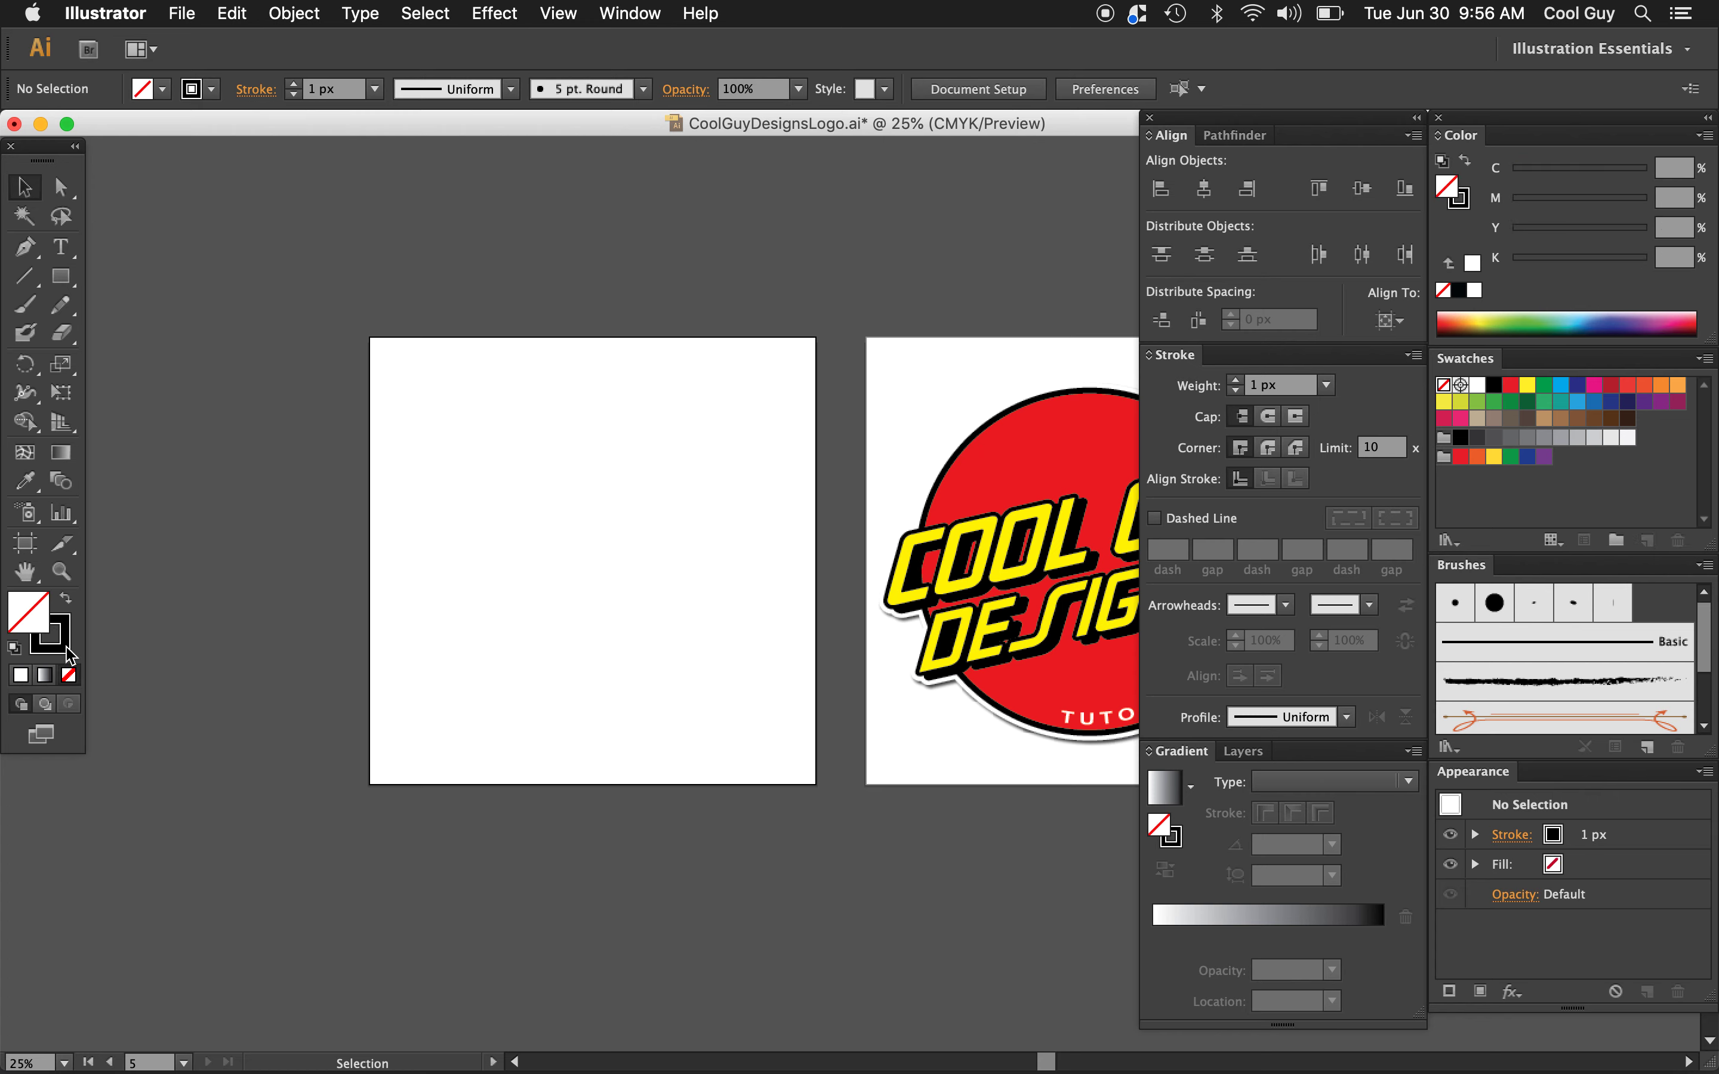
{"action": "left_click", "coordinate": [55, 639]}
{"action": "left_click", "coordinate": [68, 675]}
{"action": "left_click", "coordinate": [27, 609]}
{"action": "left_click", "coordinate": [1511, 385]}
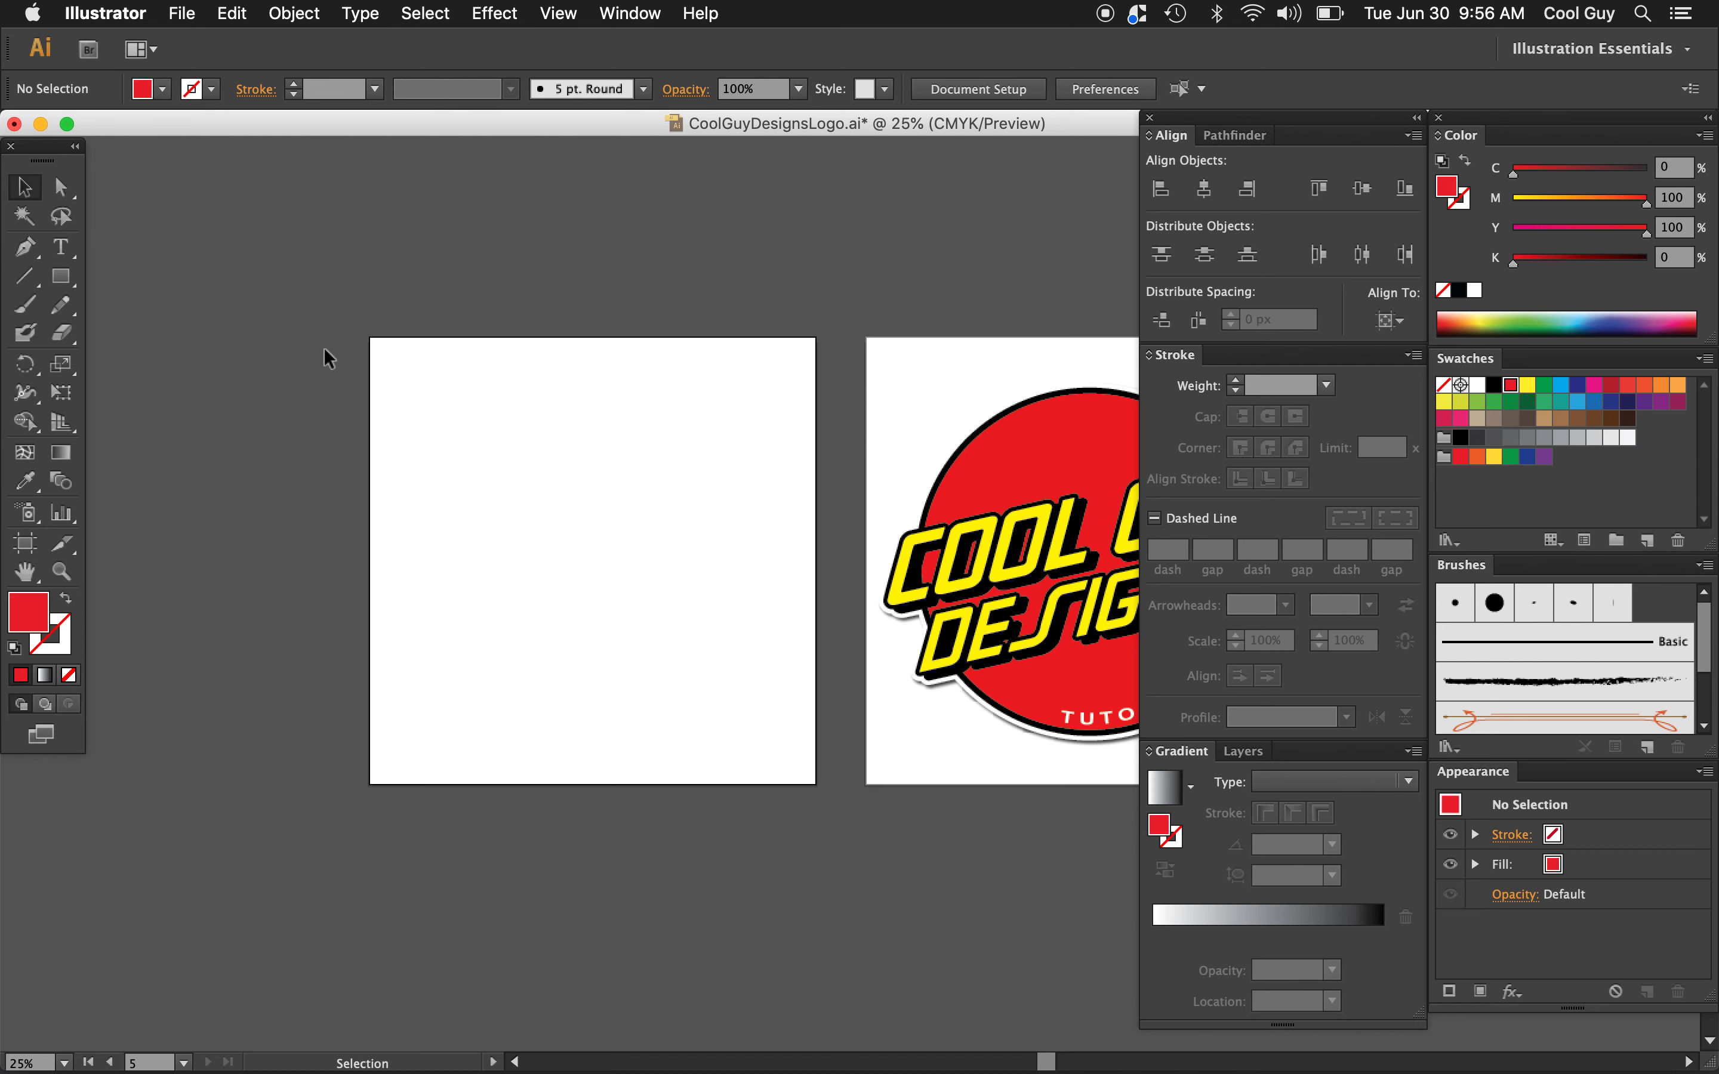
{"action": "left_click", "coordinate": [60, 283]}
{"action": "left_click_drag", "start_coordinate": [364, 331], "coordinate": [822, 787]}
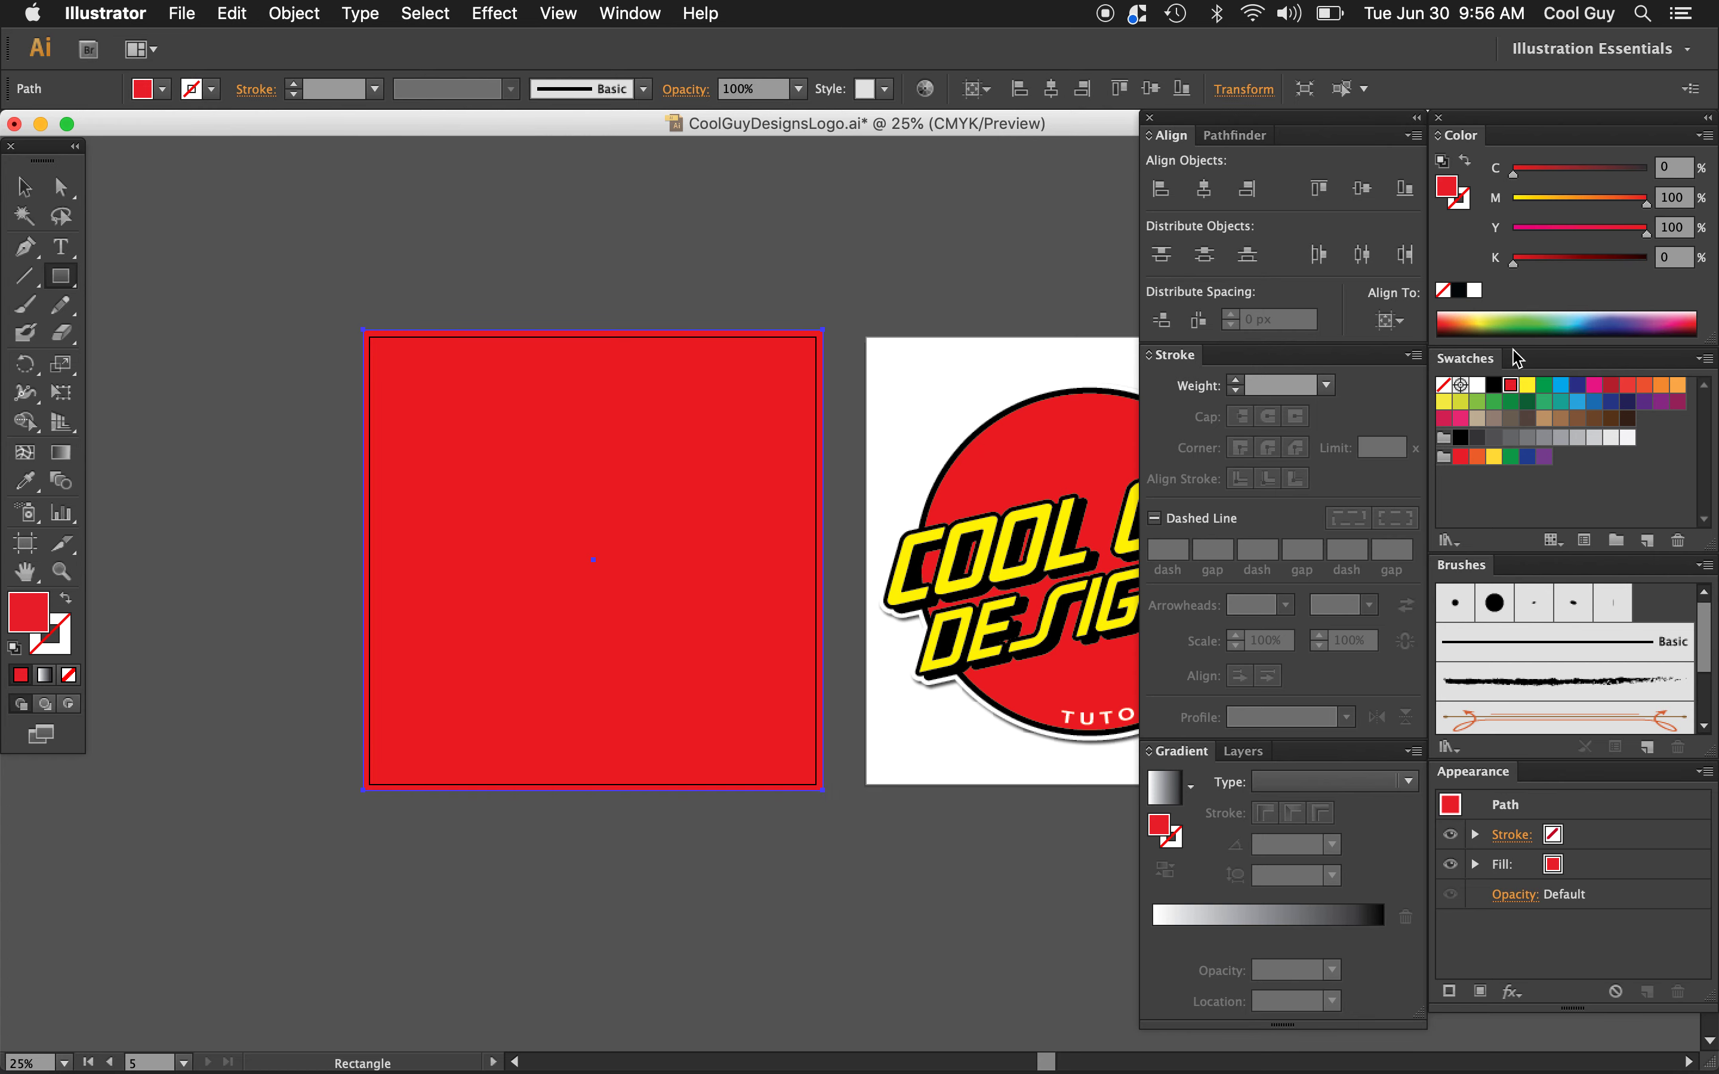
Step: Try the yellow and green swatches as the rectangle's fill and return it to red
{"action": "left_click", "coordinate": [1527, 384]}
{"action": "left_click", "coordinate": [1544, 384]}
{"action": "left_click", "coordinate": [1511, 385]}
{"action": "left_click", "coordinate": [1707, 359]}
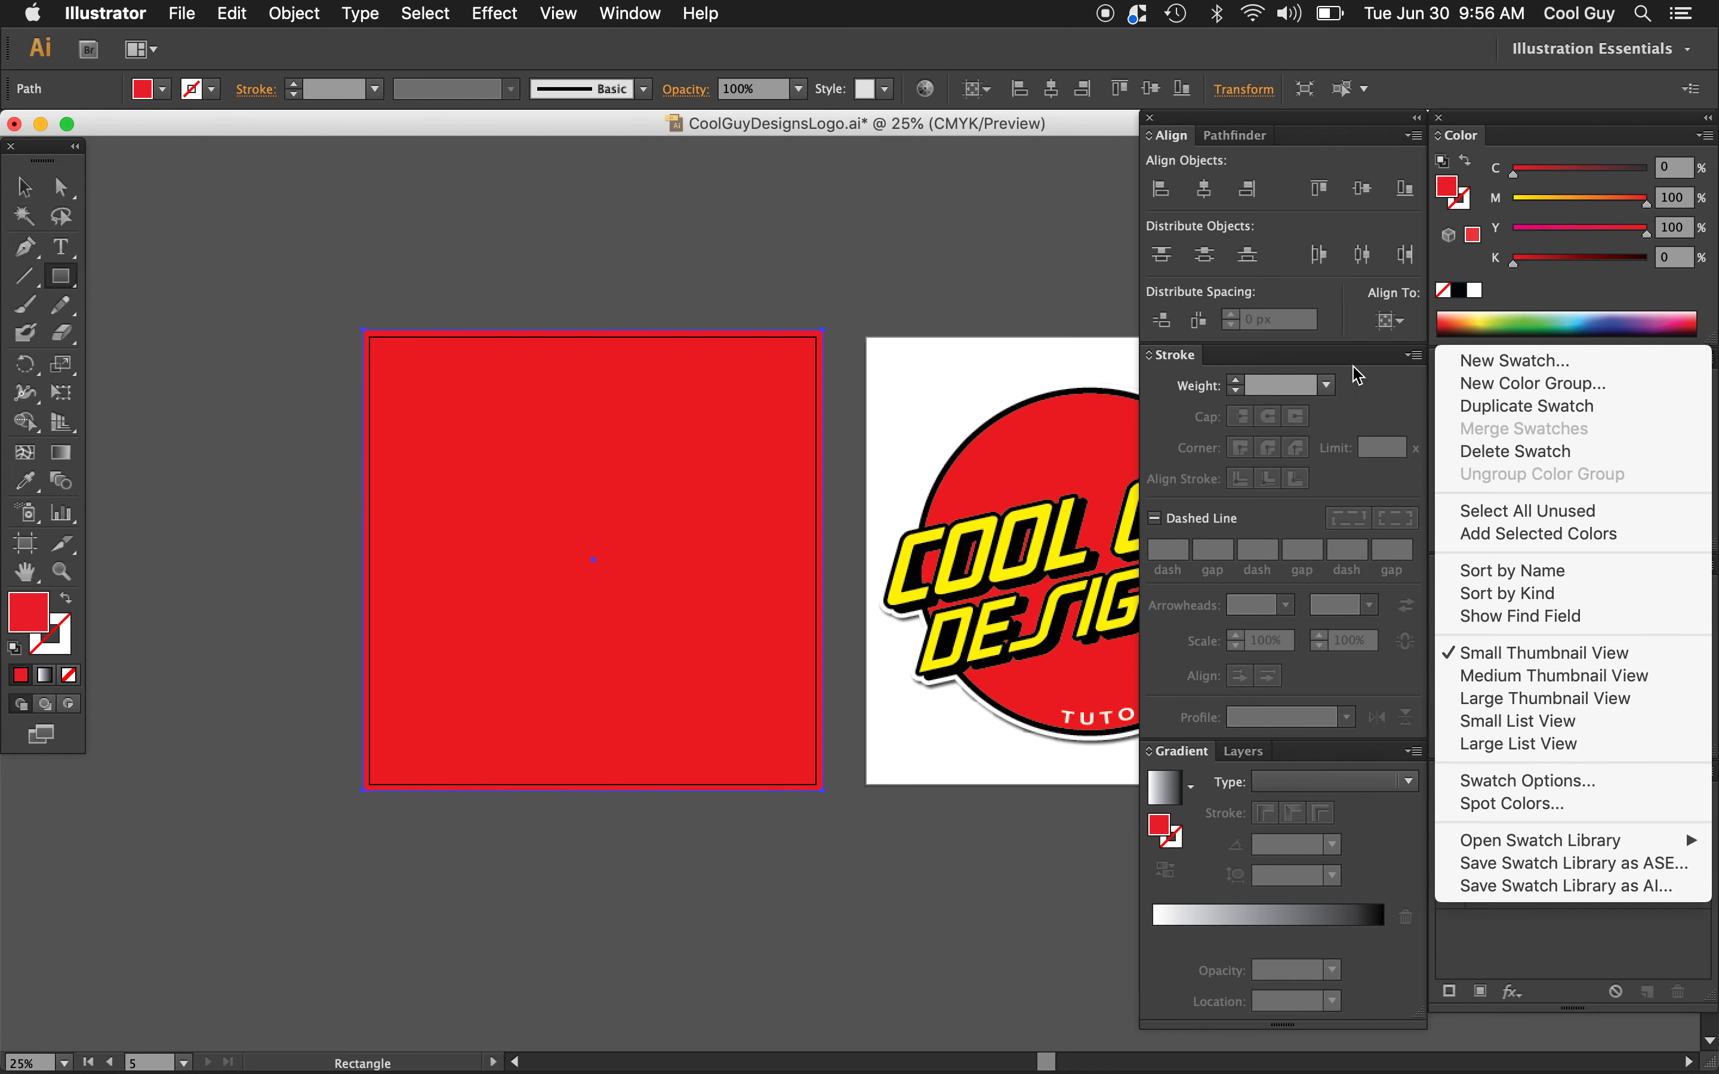
{"action": "left_click", "coordinate": [1065, 273]}
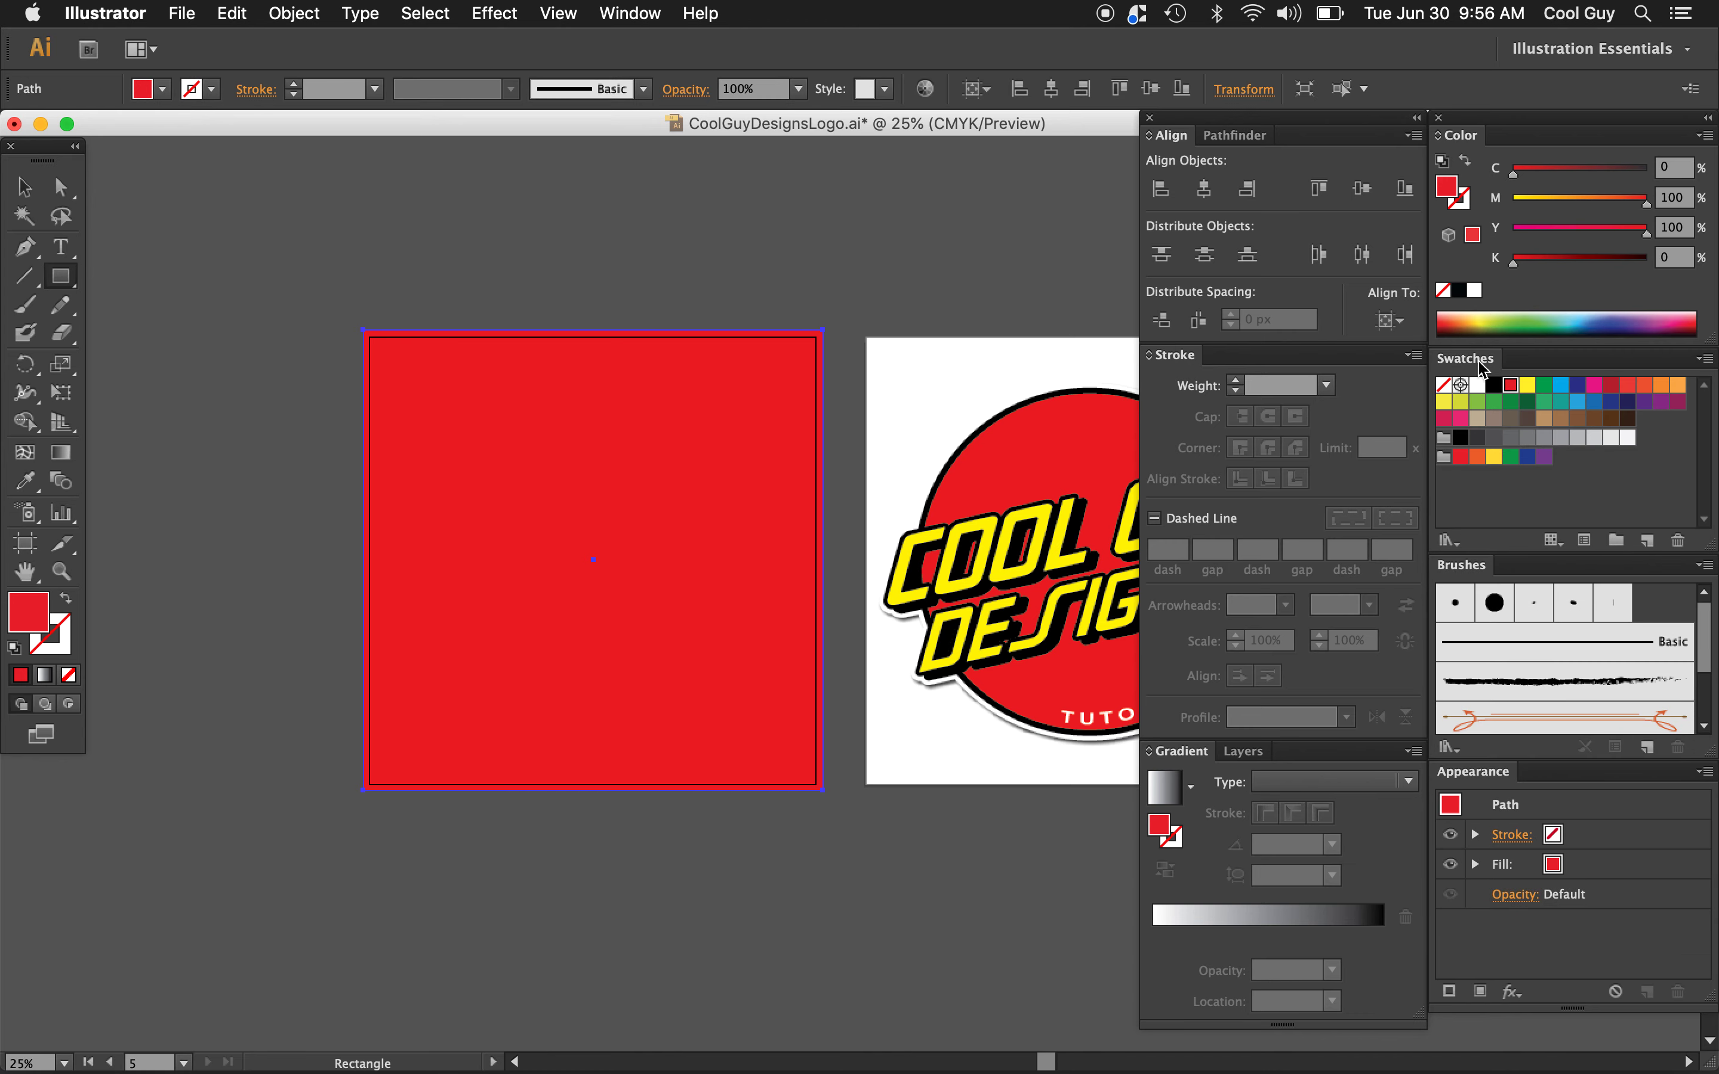
{"action": "left_click", "coordinate": [631, 14]}
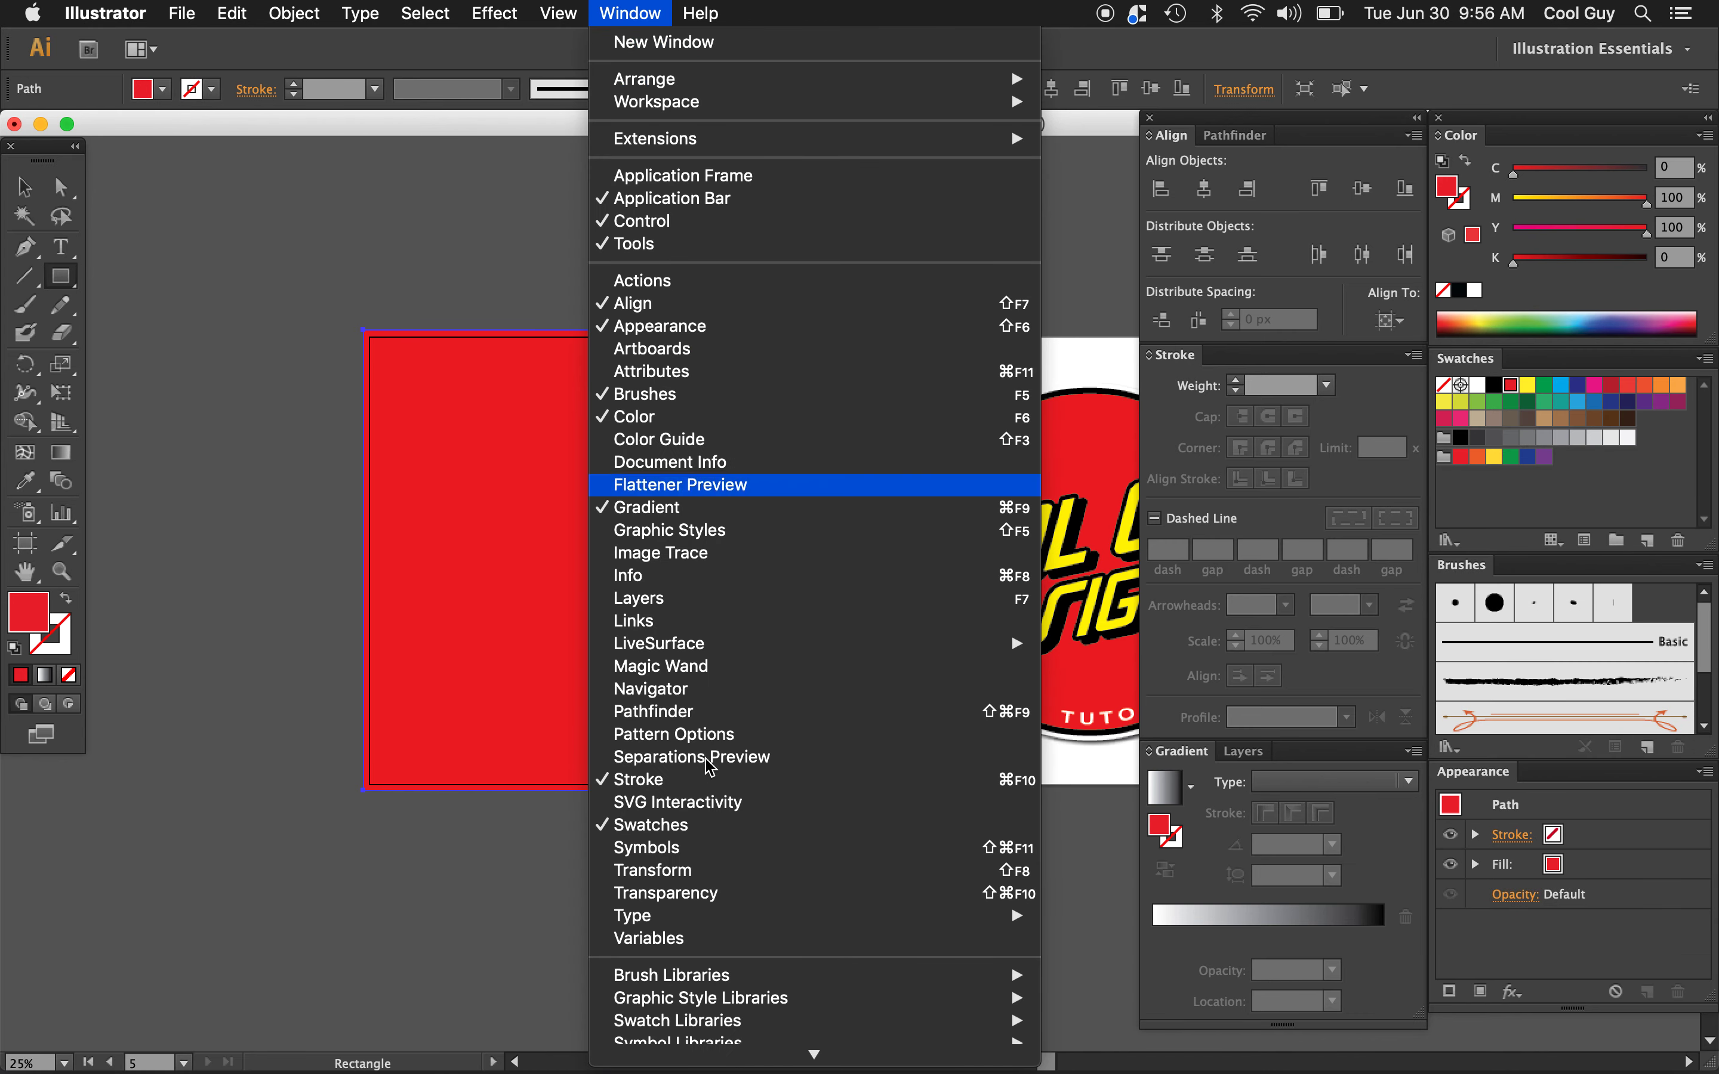
{"action": "left_click", "coordinate": [1492, 366]}
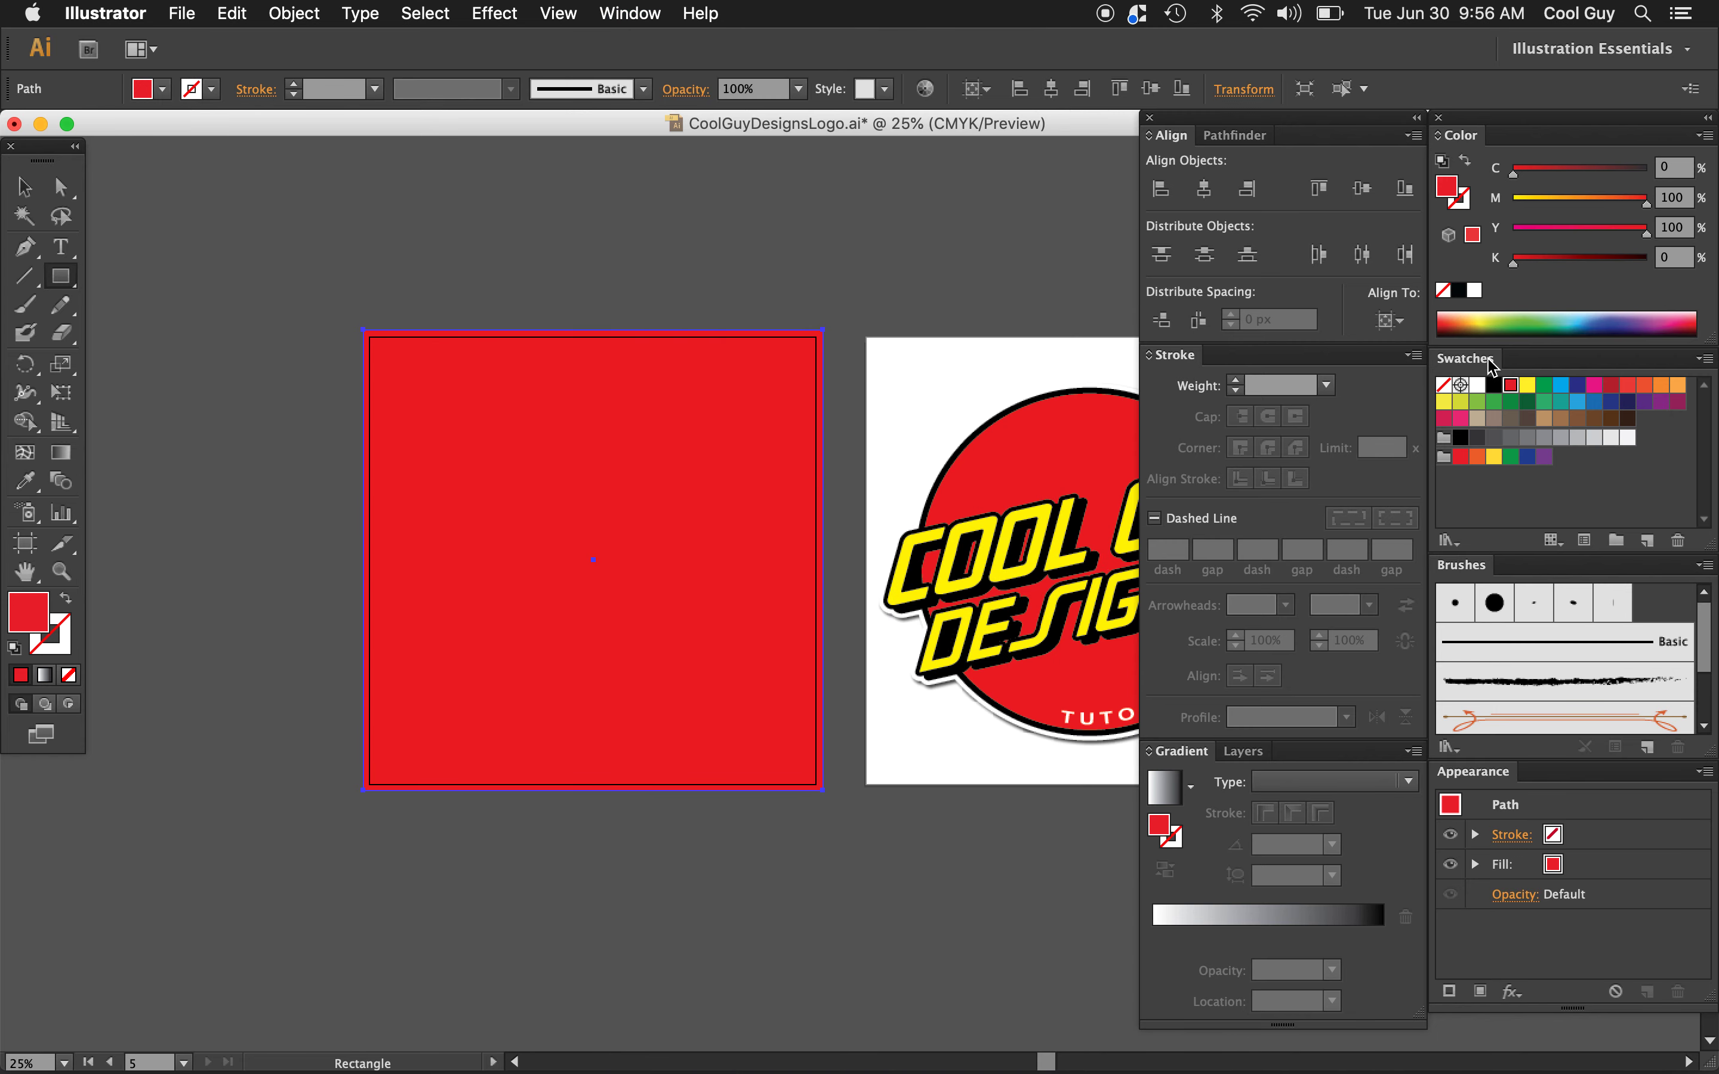
Step: Open the Basic Graphics_Dots pattern swatch library and place it just below the artboards
{"action": "left_click", "coordinate": [1705, 361]}
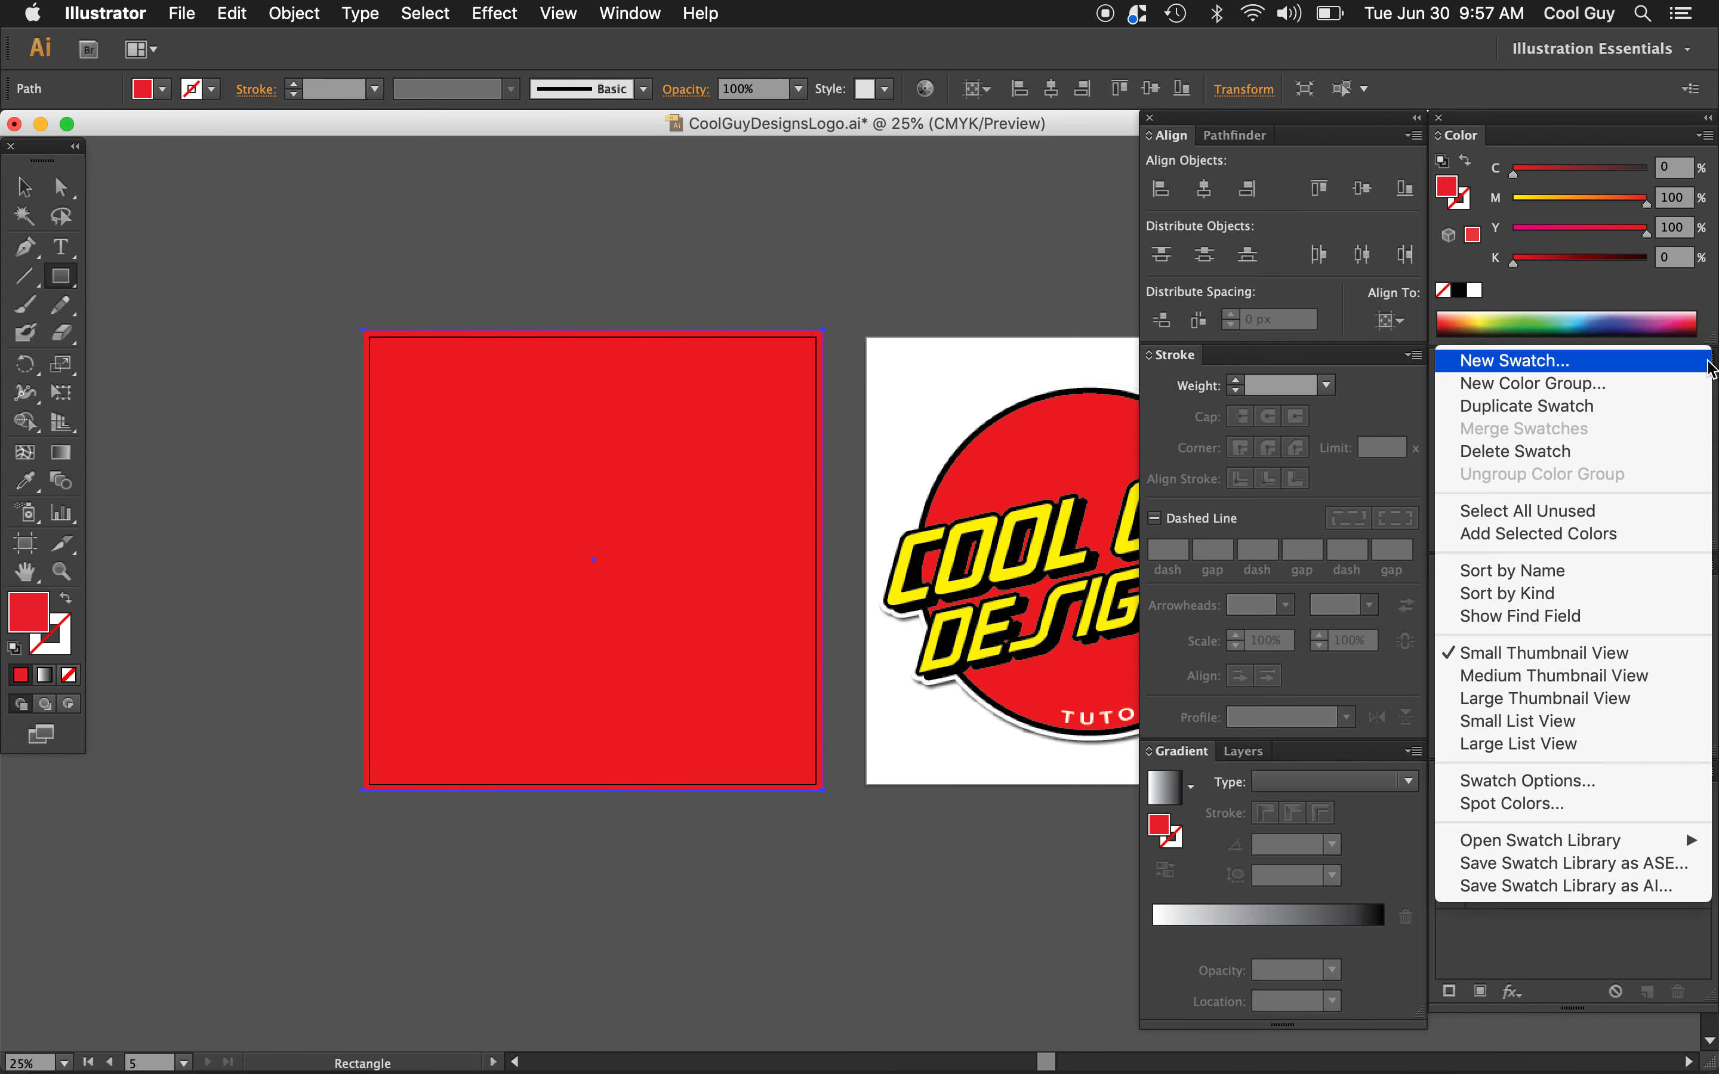
{"action": "mouse_move", "coordinate": [1609, 842]}
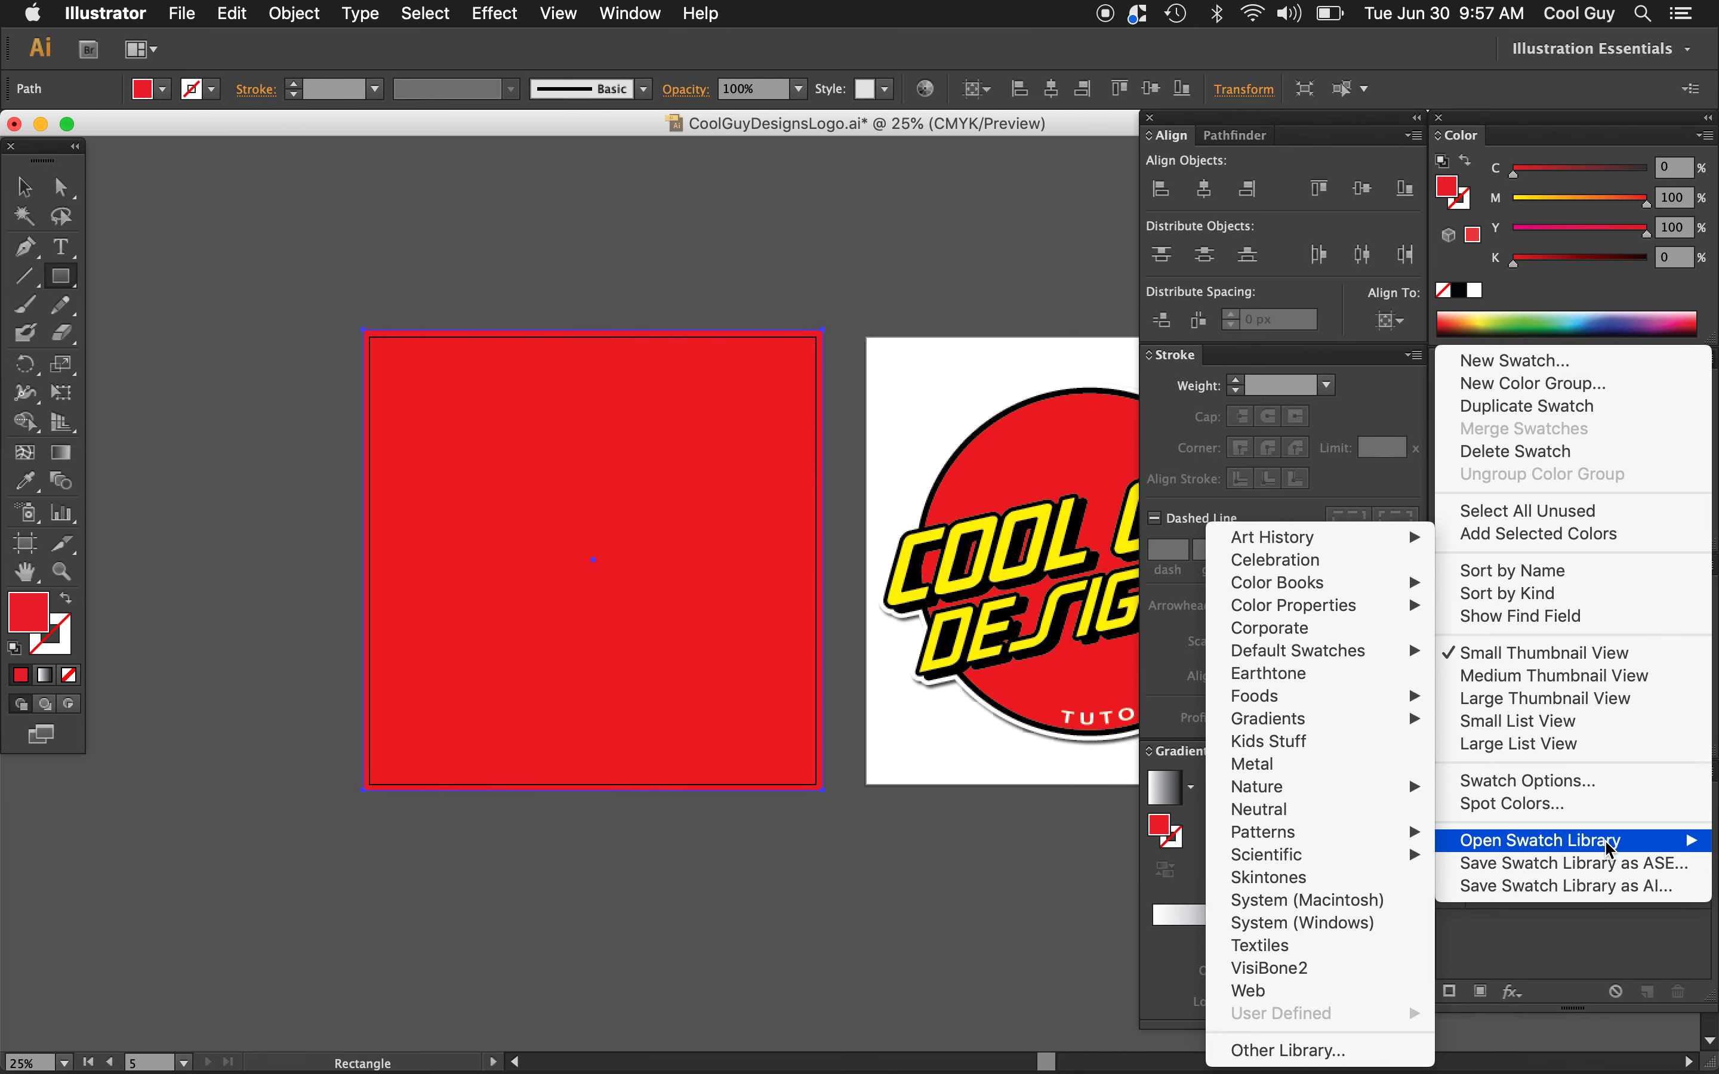
{"action": "mouse_move", "coordinate": [1268, 835]}
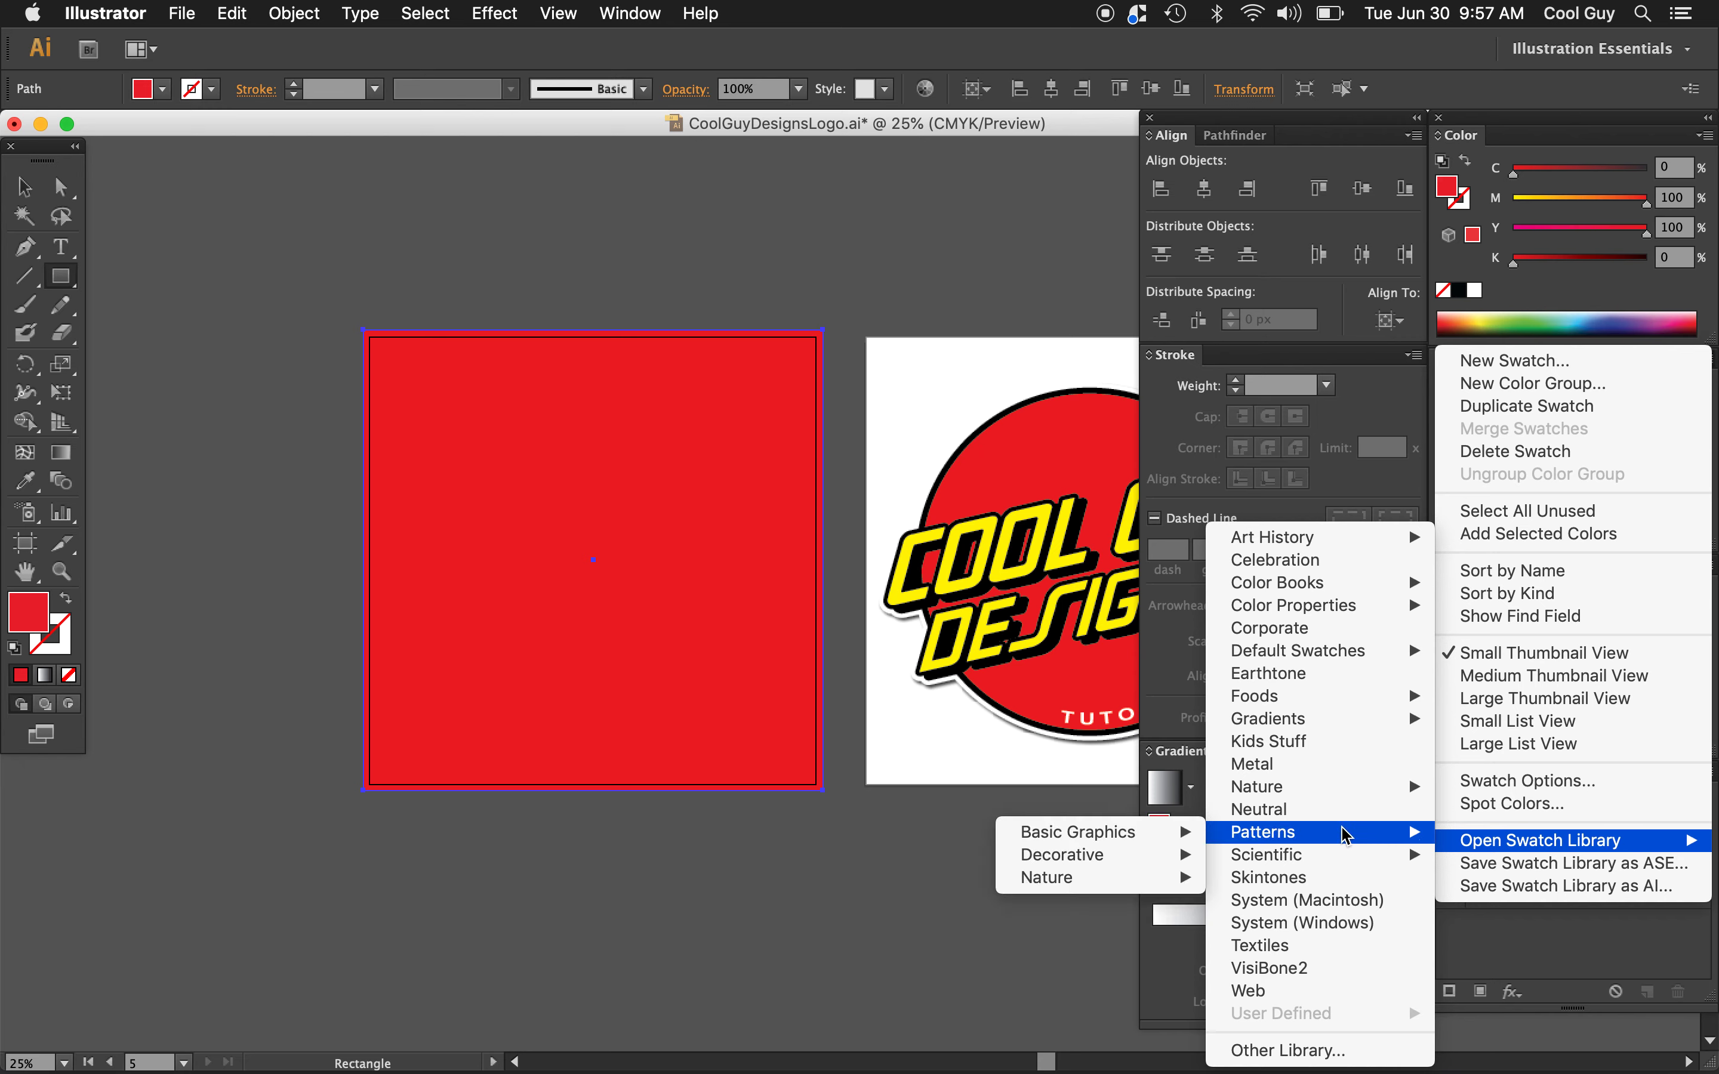
{"action": "mouse_move", "coordinate": [1136, 843]}
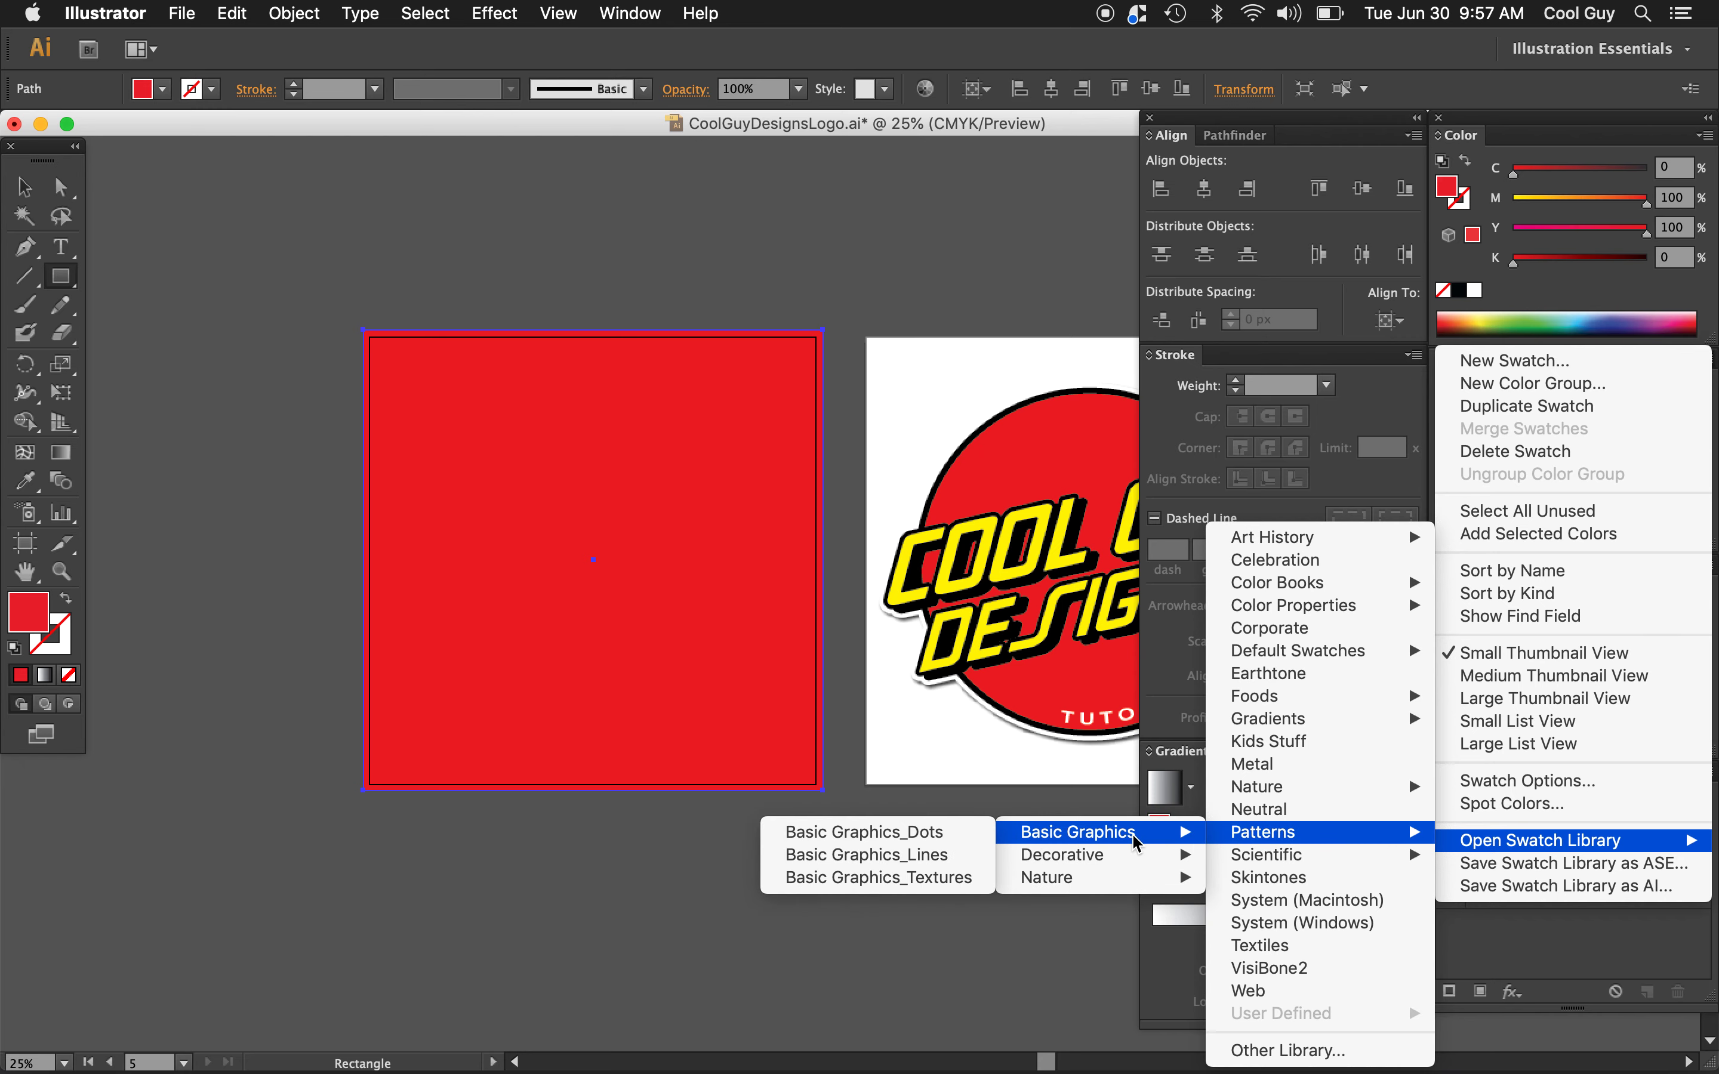
{"action": "left_click", "coordinate": [915, 832]}
{"action": "left_click_drag", "start_coordinate": [937, 881], "coordinate": [820, 833]}
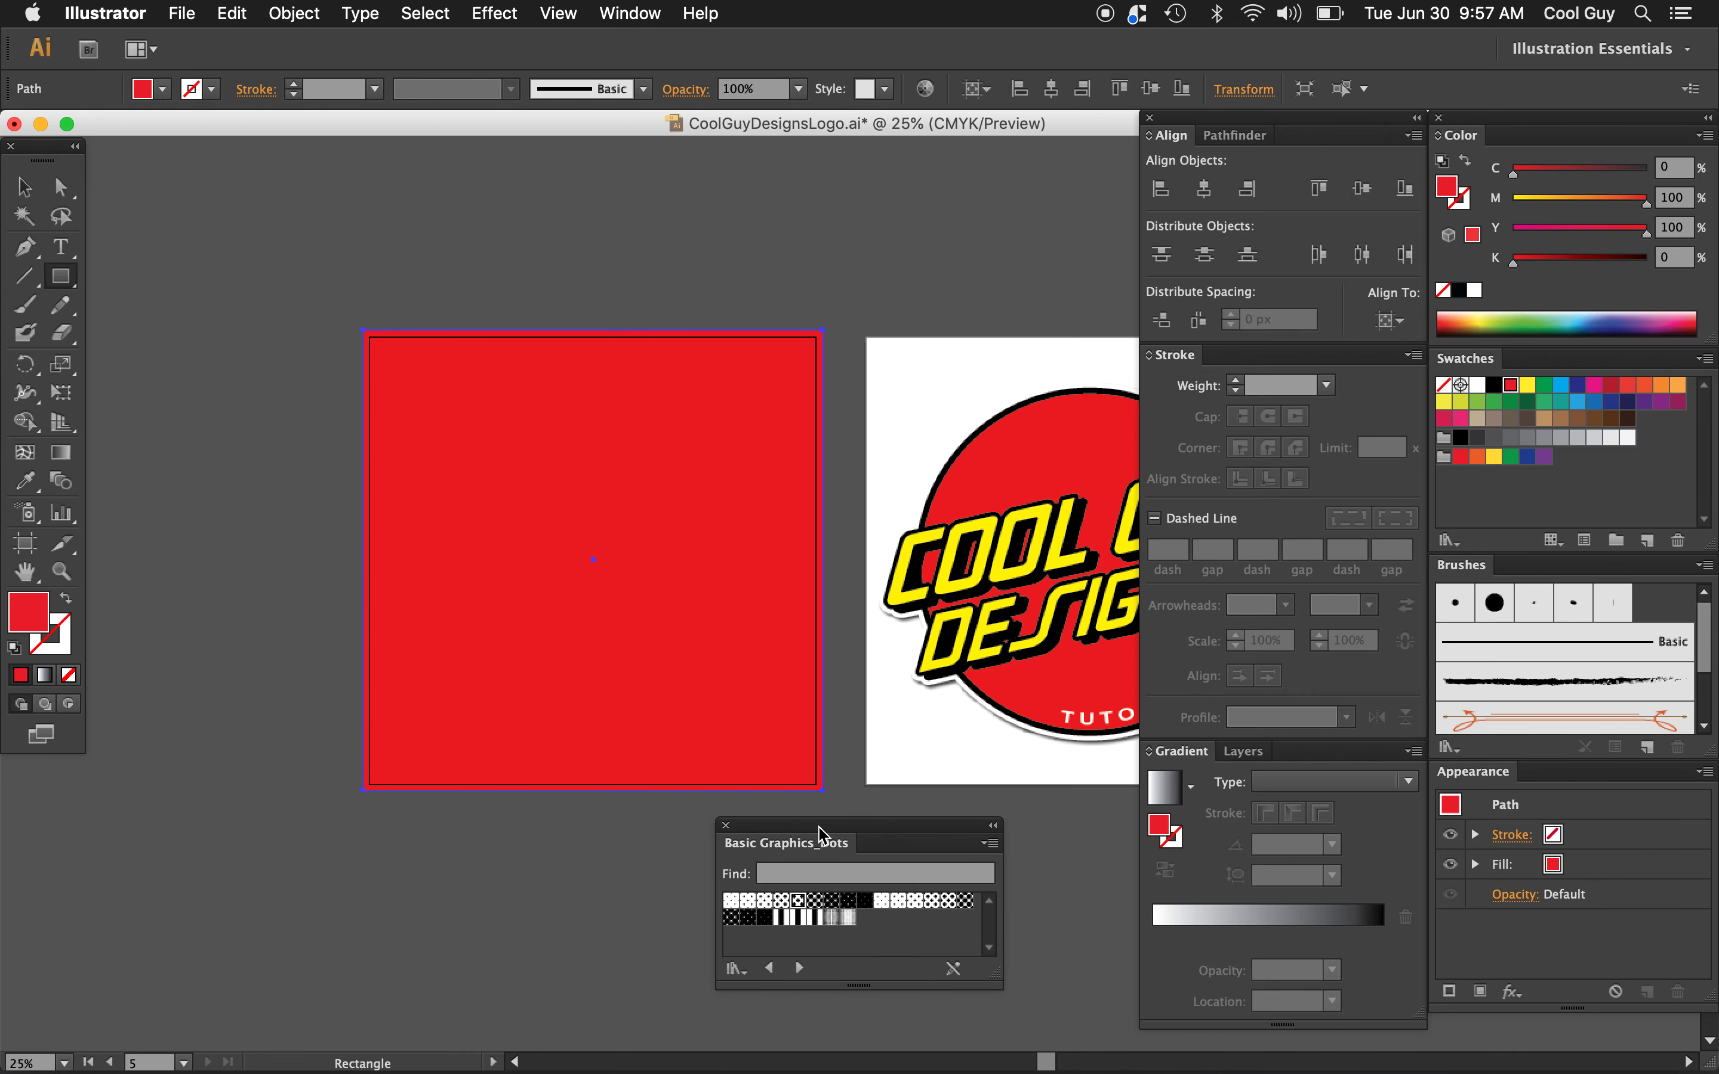
Step: Fill the rectangle with each of the first five dot patterns in turn, starting at 10 dpi 10%, and keep the fifth
{"action": "left_click", "coordinate": [730, 901]}
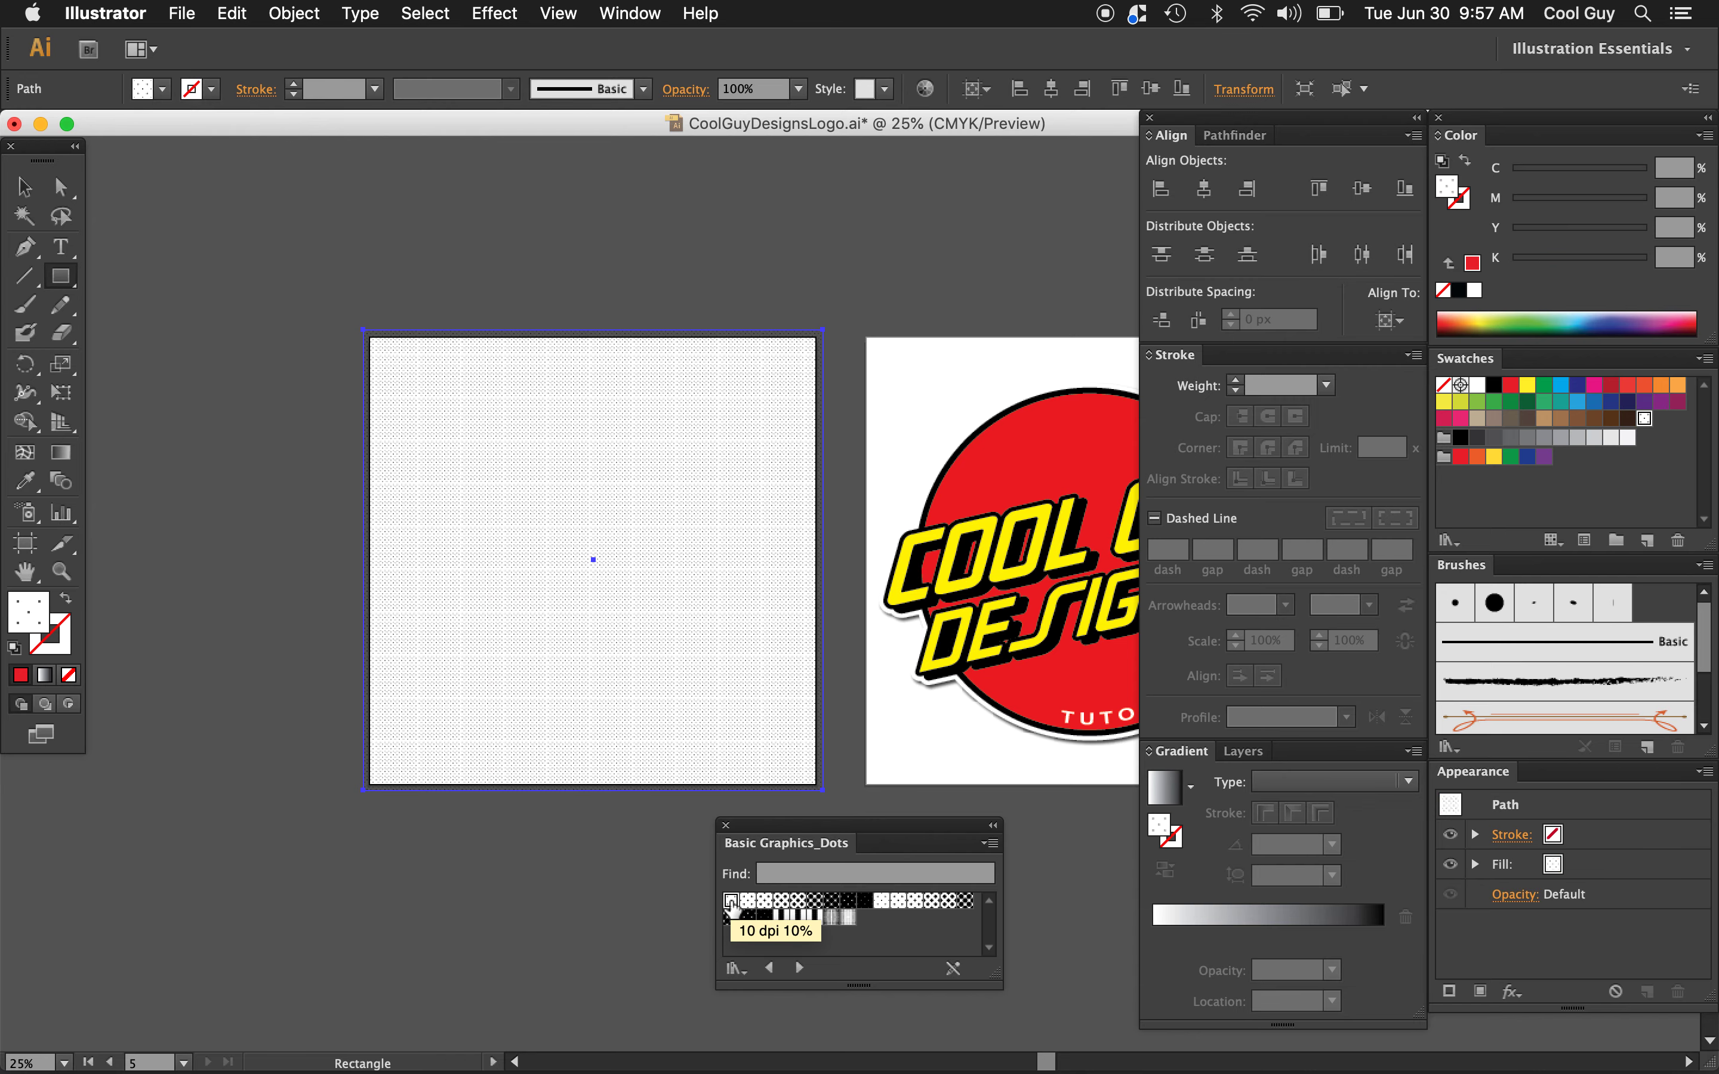
{"action": "left_click", "coordinate": [748, 901]}
{"action": "left_click", "coordinate": [765, 901]}
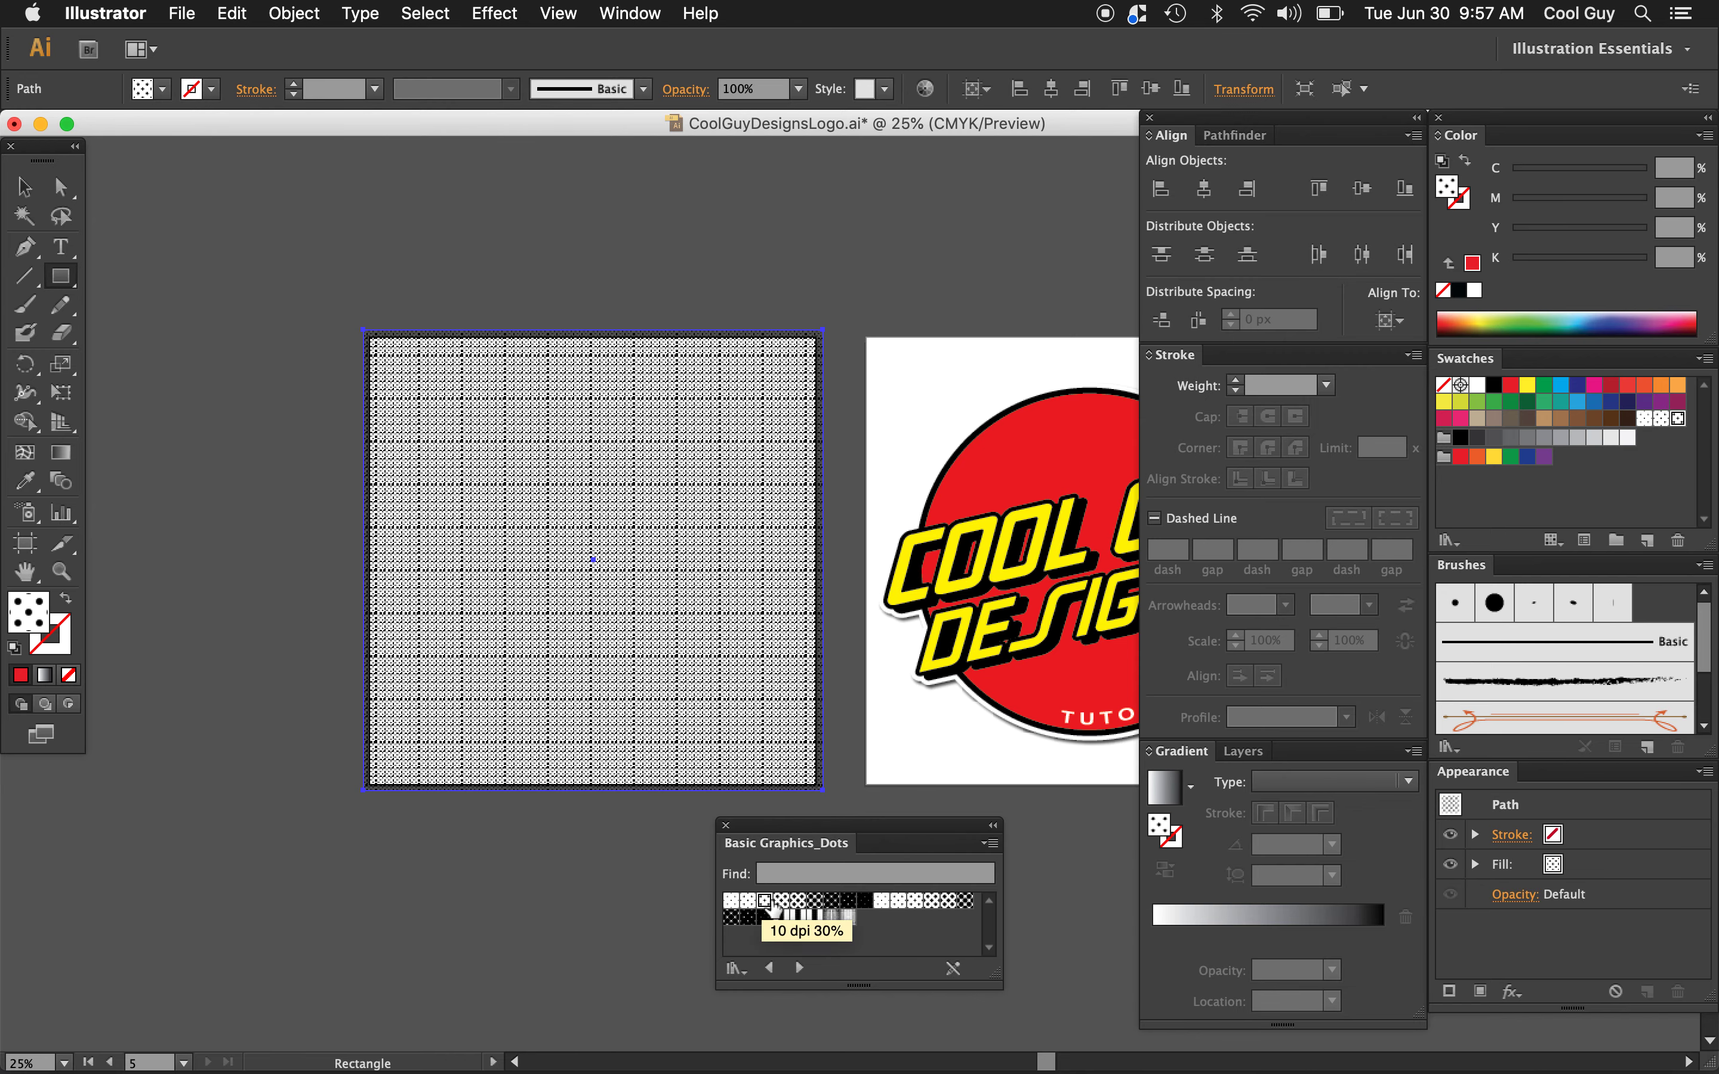
{"action": "left_click", "coordinate": [781, 901]}
{"action": "left_click", "coordinate": [798, 901]}
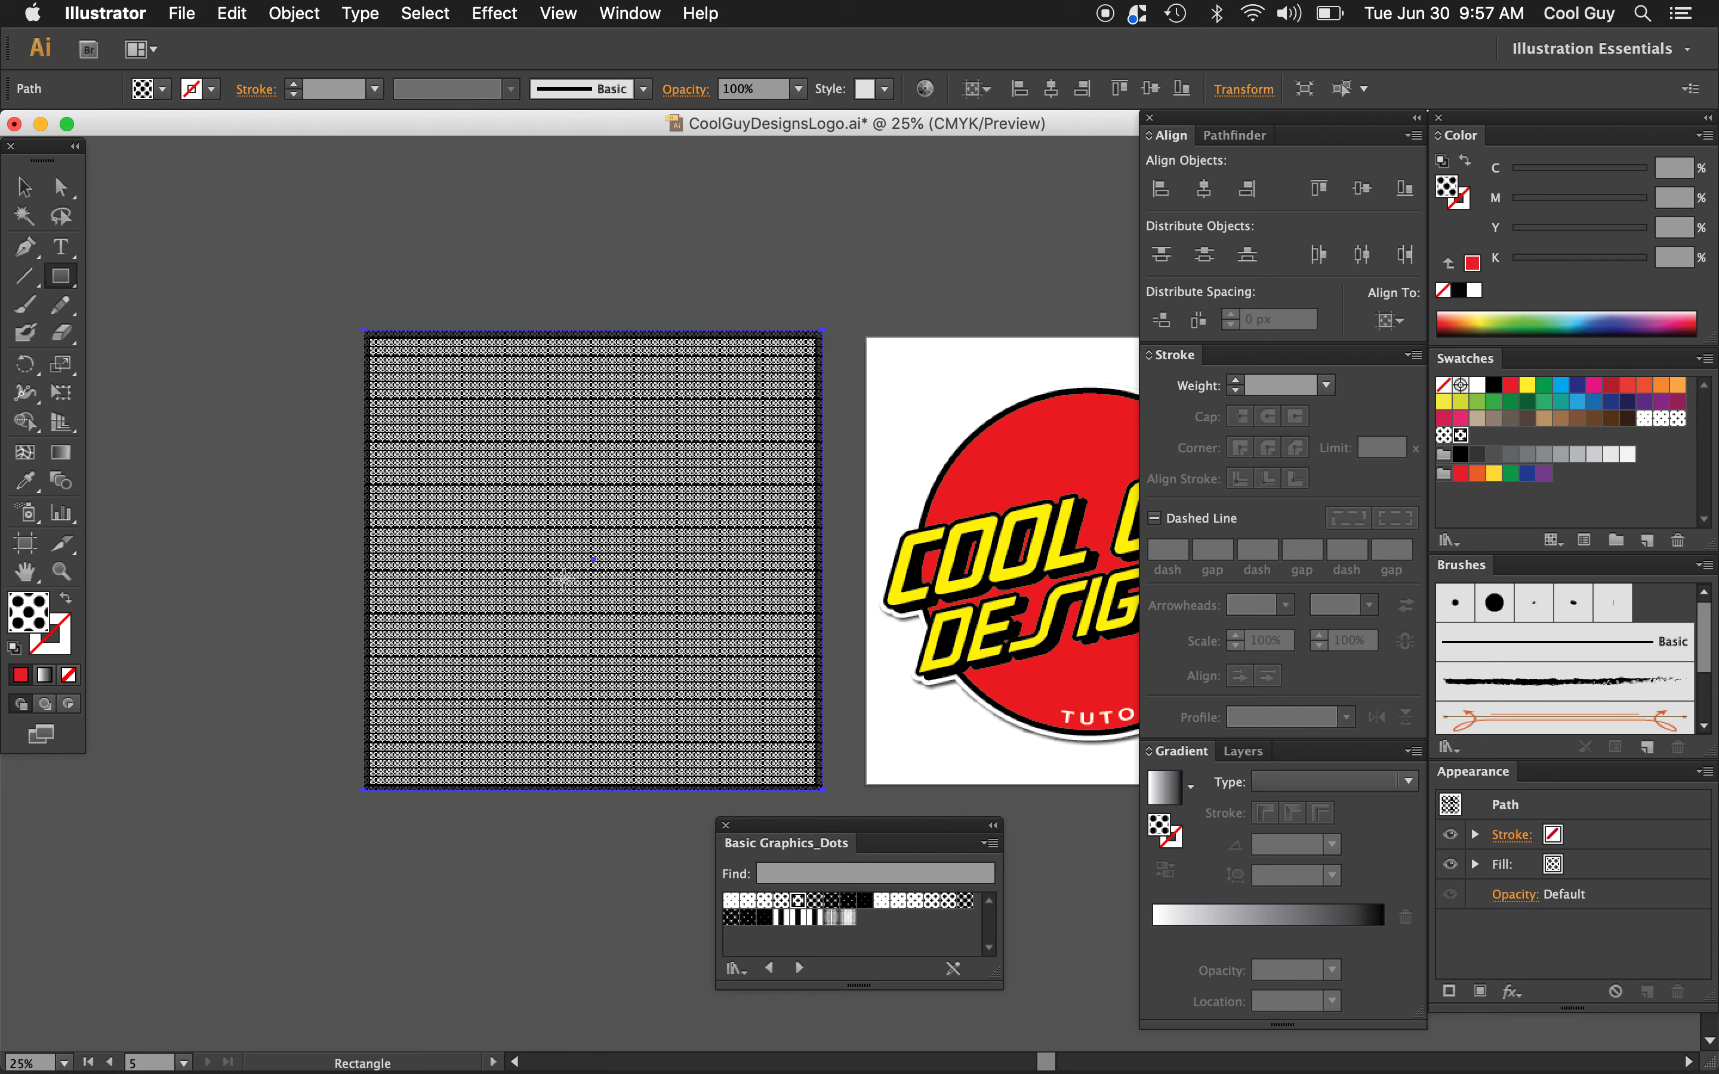
Step: Set the Scale options for the rectangle to transform only its pattern and not the object, with the preview on
{"action": "left_click", "coordinate": [60, 366]}
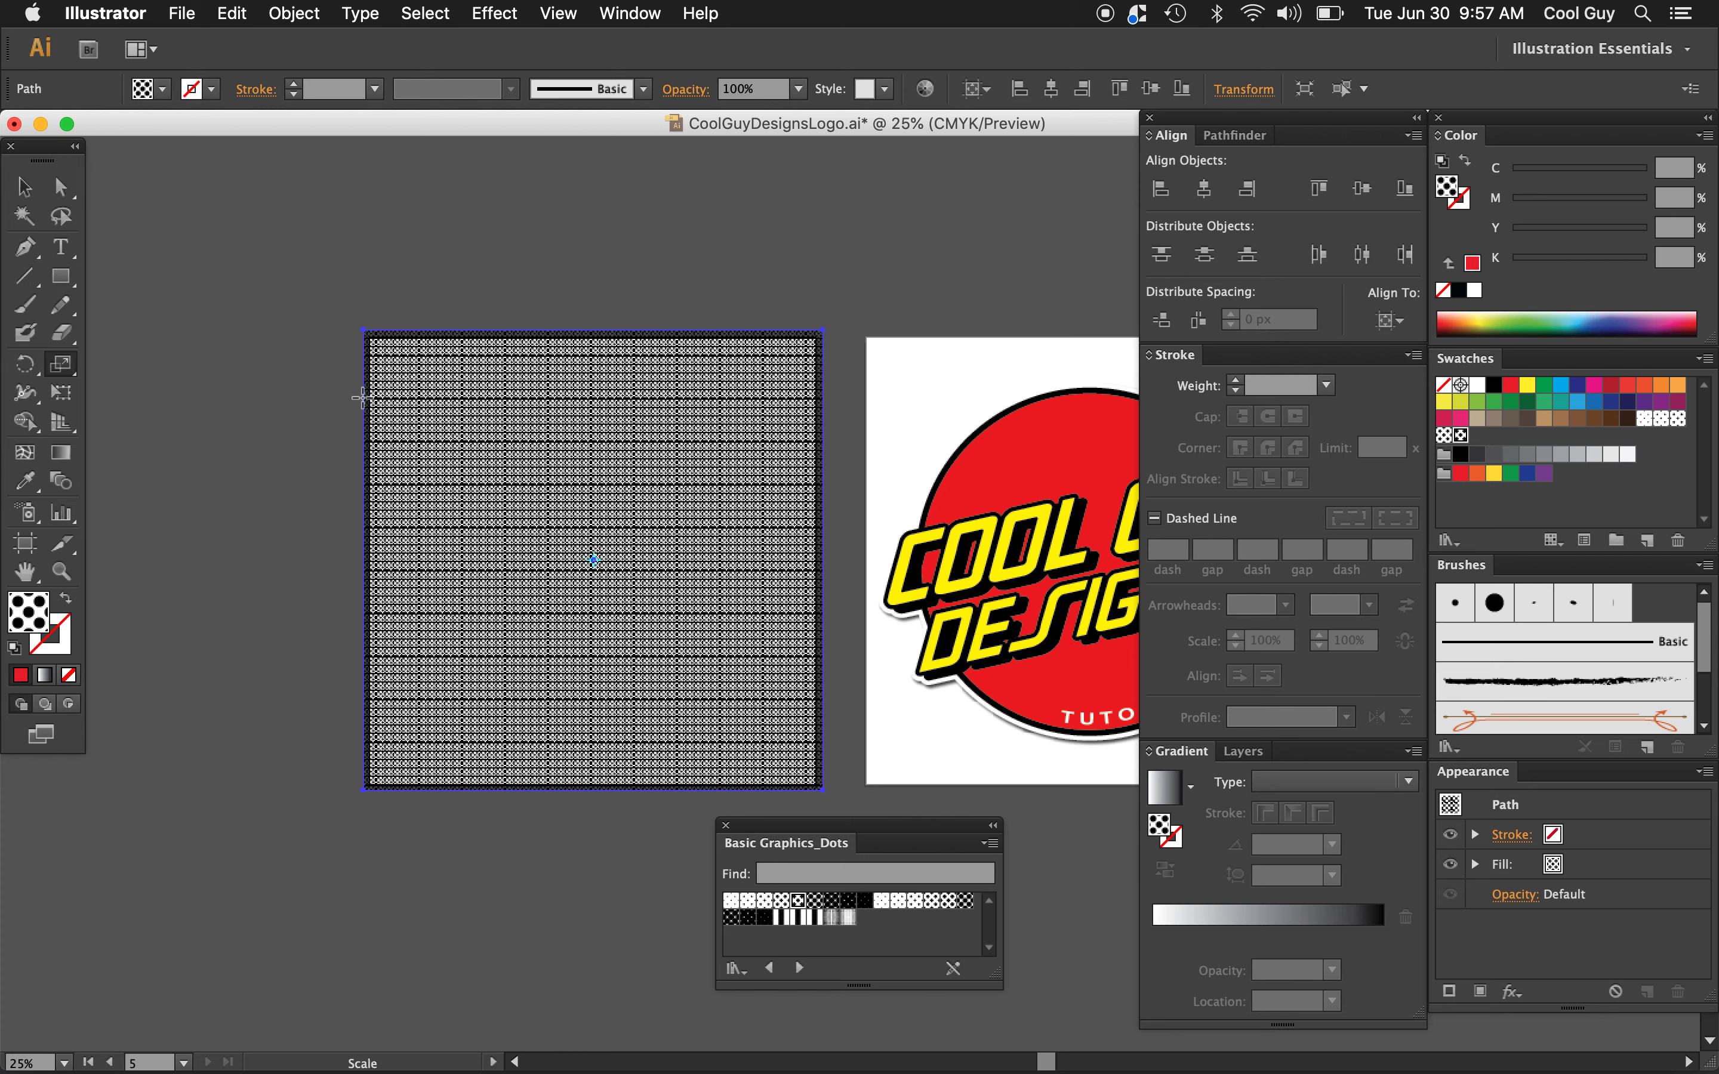
{"action": "double_click", "coordinate": [61, 366]}
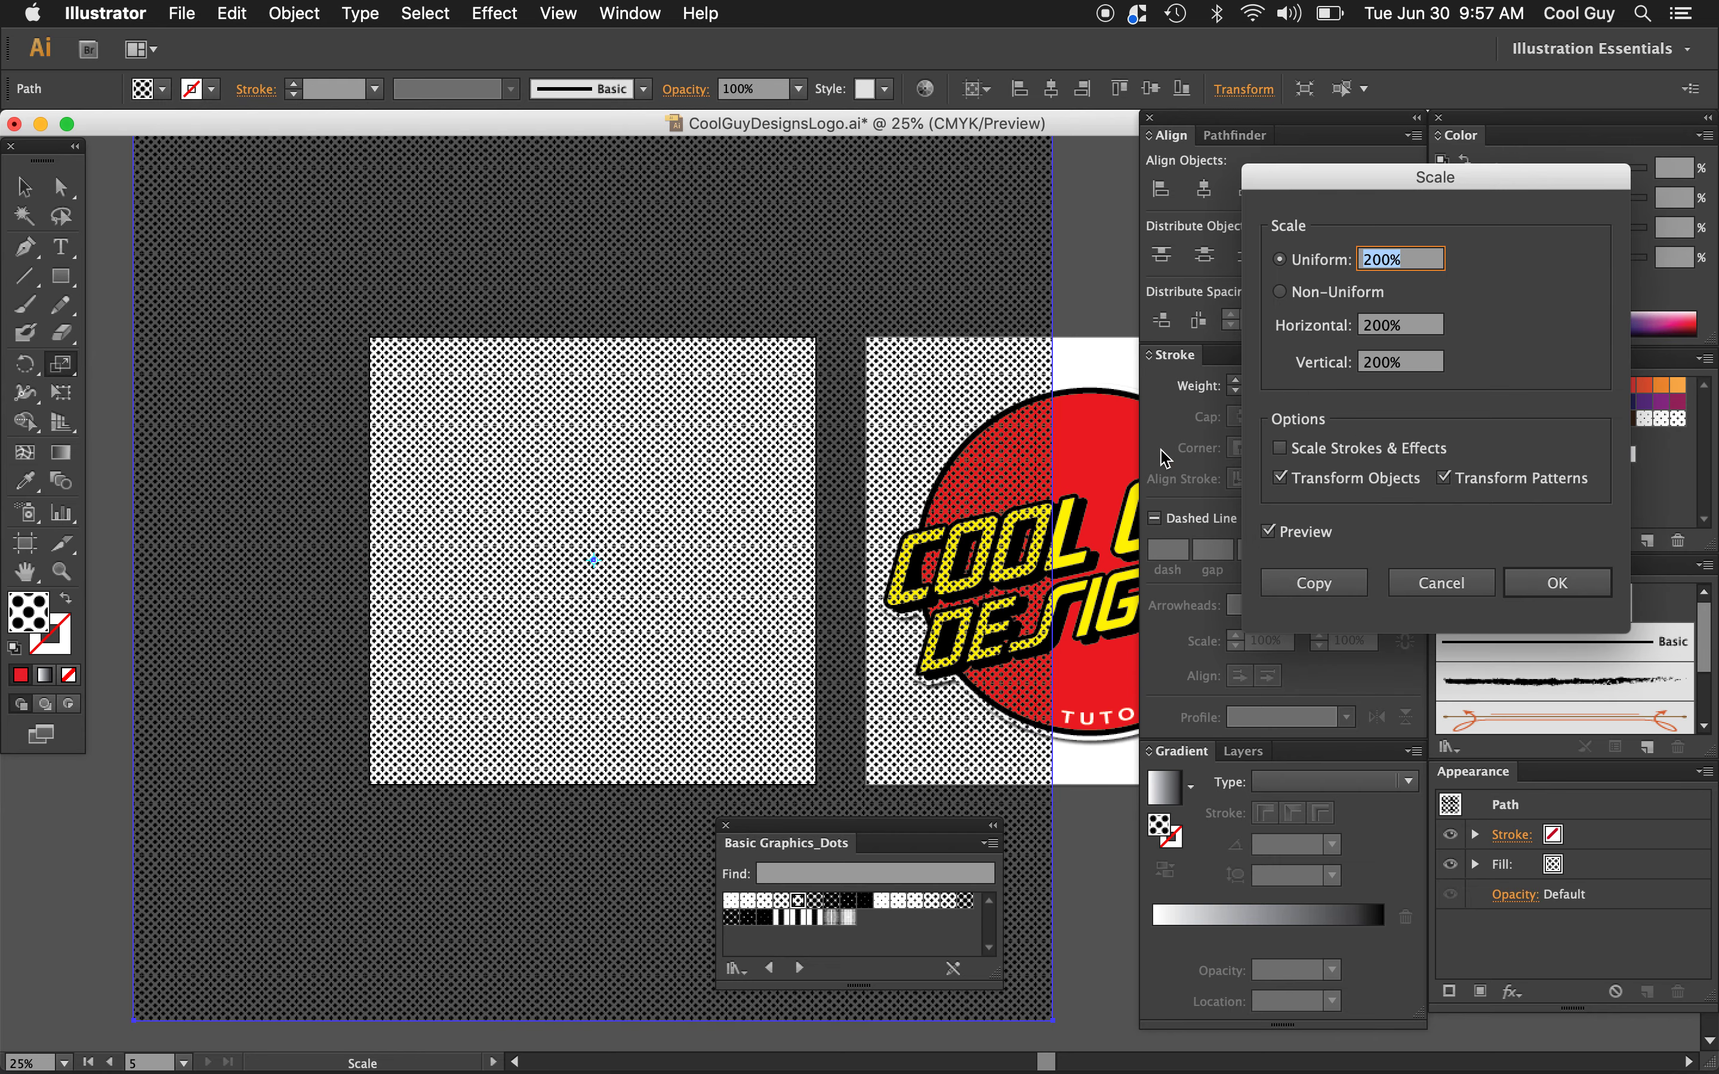
{"action": "left_click", "coordinate": [1267, 533]}
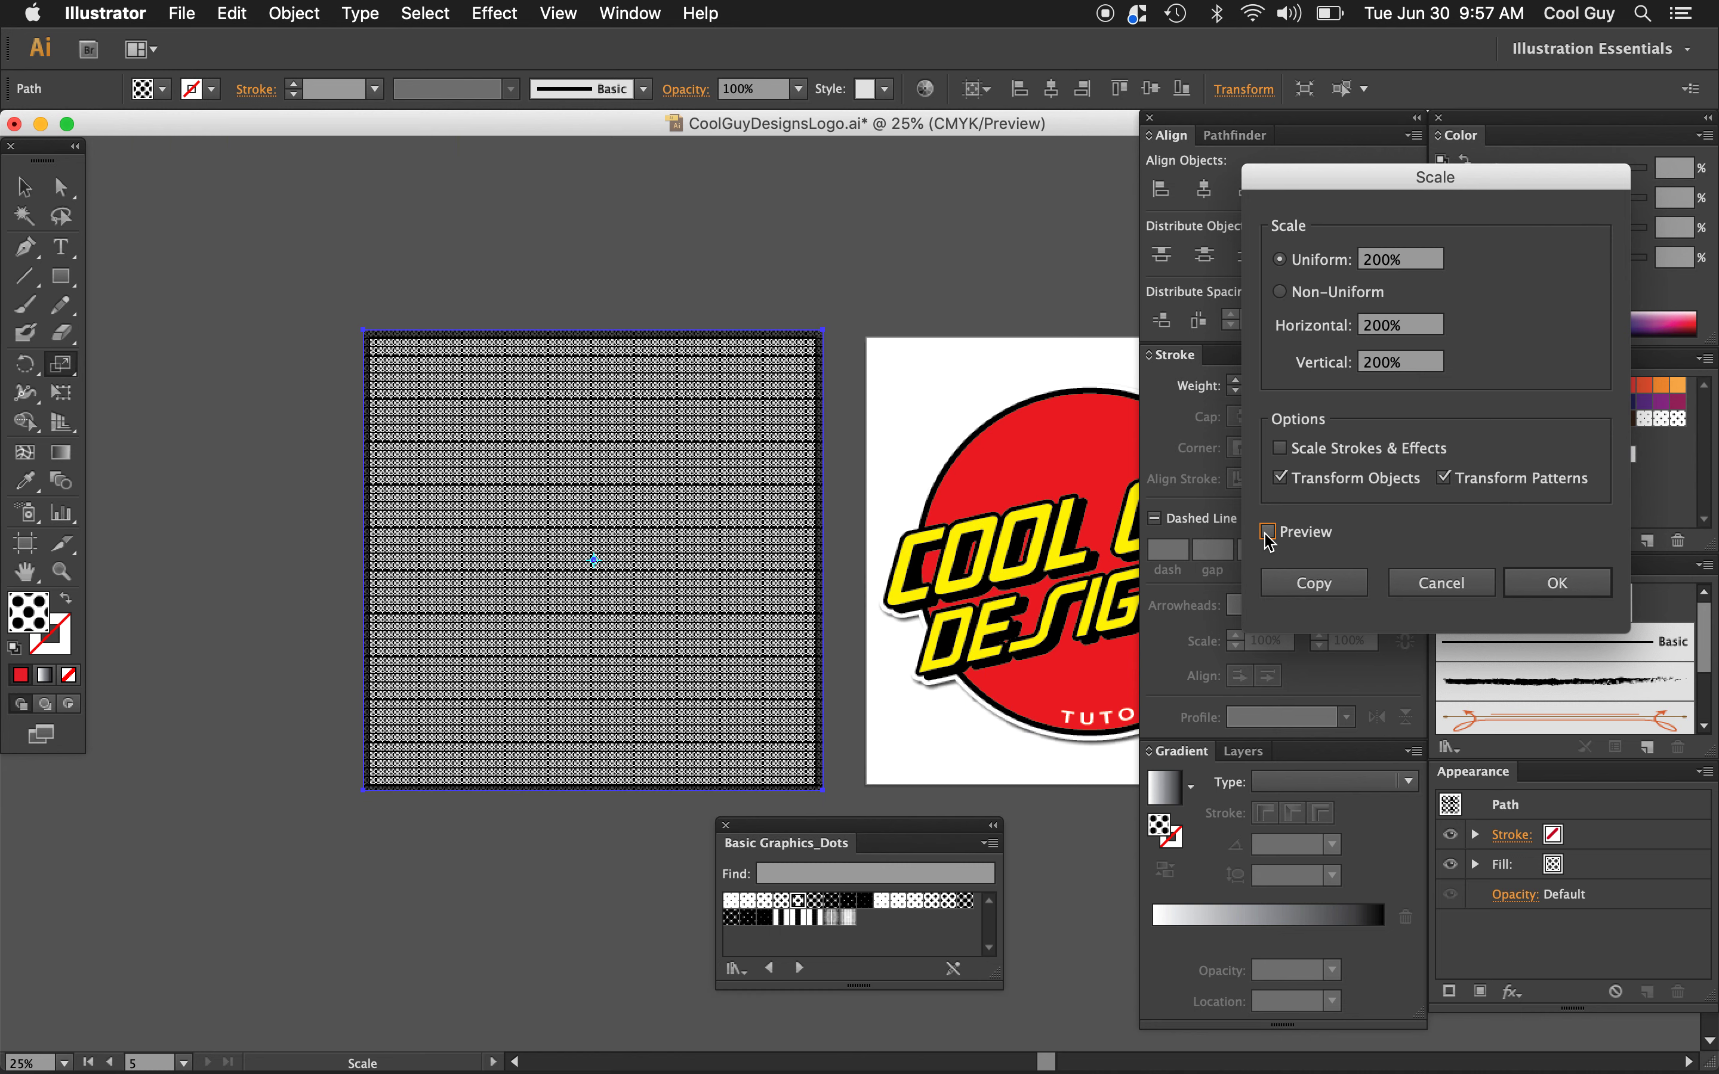
{"action": "left_click", "coordinate": [1268, 534]}
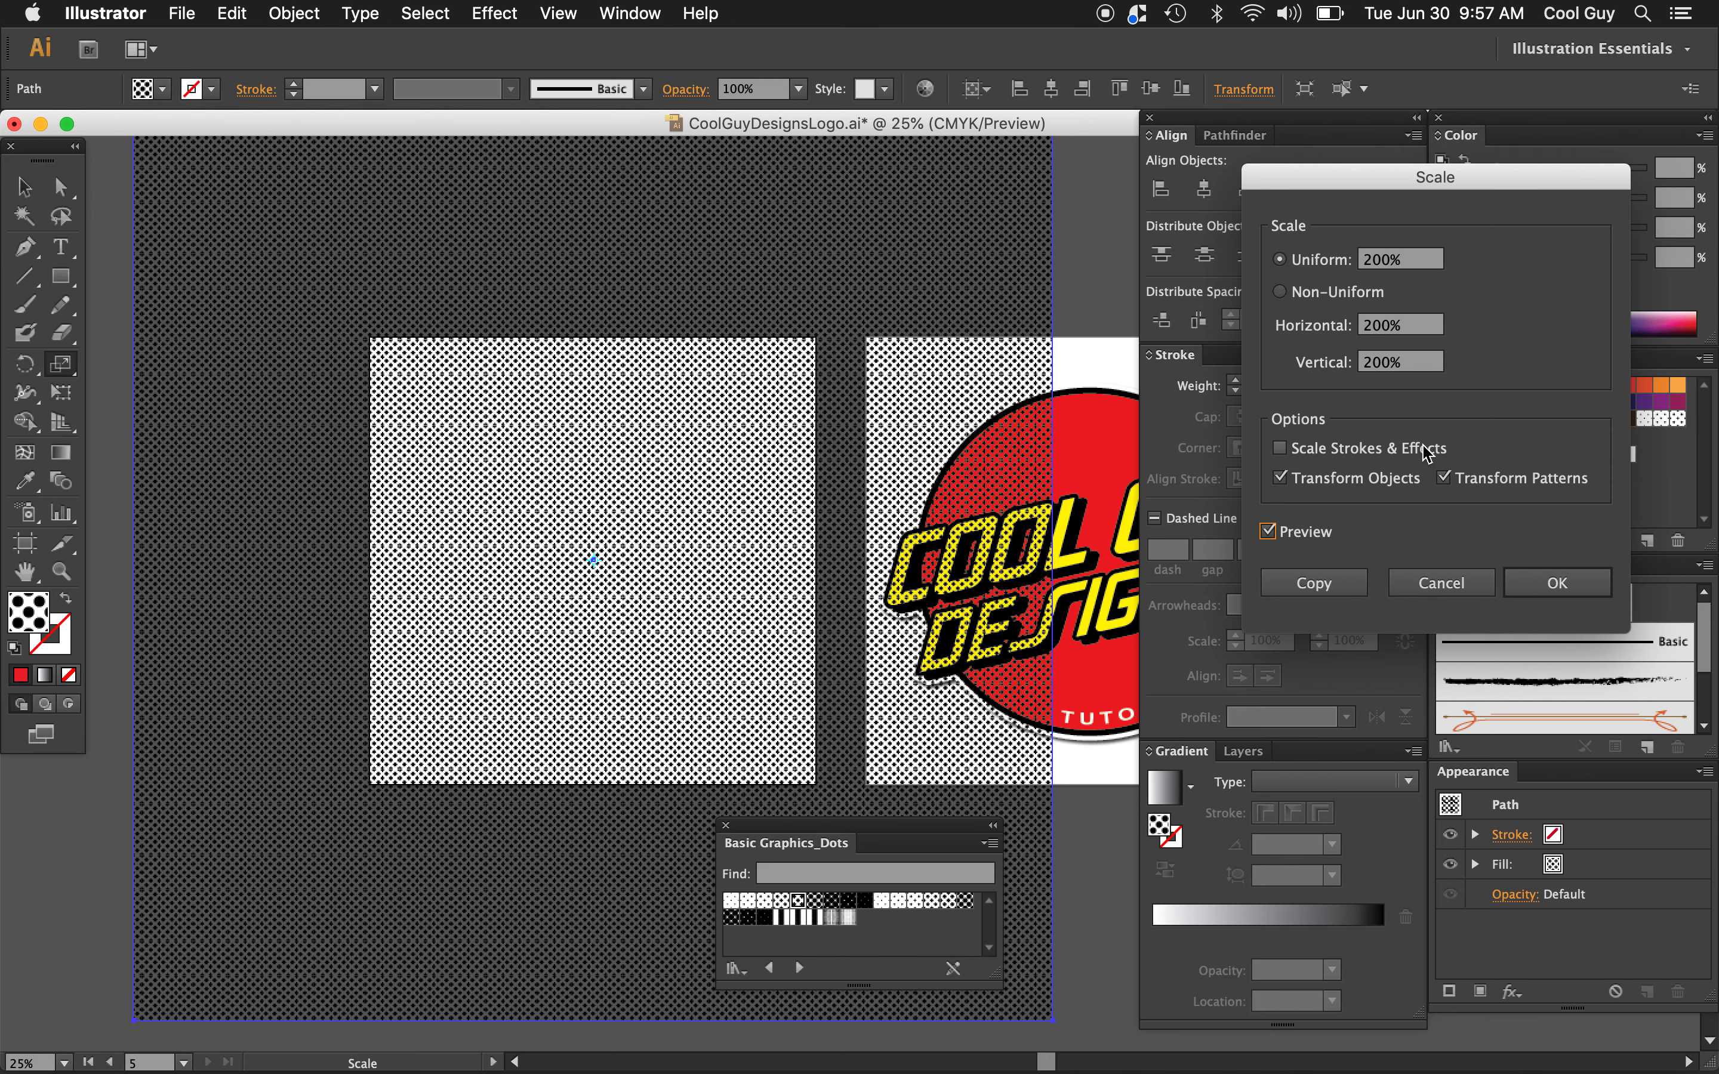
{"action": "left_click", "coordinate": [1282, 480]}
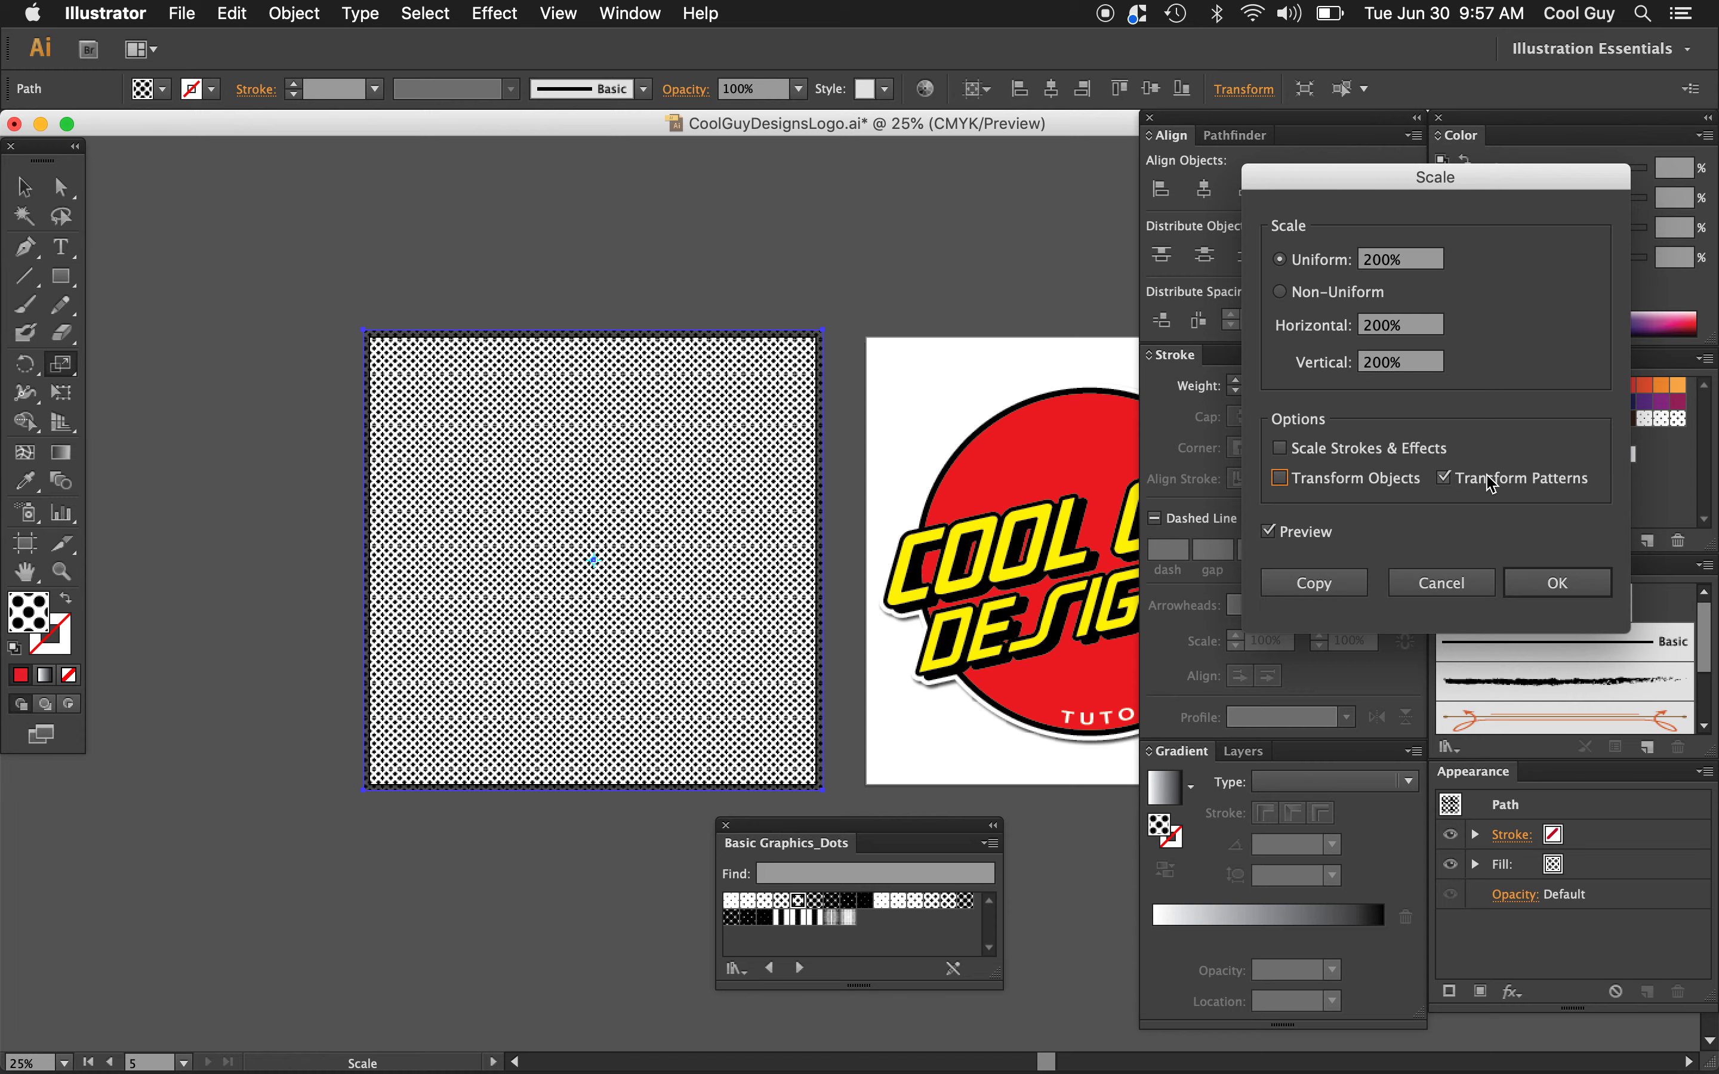
Step: Scale the rectangle's dot pattern uniformly to 500%
{"action": "left_click", "coordinate": [1423, 266]}
{"action": "key", "text": "shift+Up"}
{"action": "key", "text": "shift+Up"}
{"action": "key", "text": "shift+Up"}
{"action": "key", "text": "shift+Up"}
{"action": "key", "text": "shift+Up"}
{"action": "key", "text": "shift+Up"}
{"action": "key", "text": "shift+Up"}
{"action": "key", "text": "shift+Up"}
{"action": "key", "text": "shift+Up"}
{"action": "key", "text": "shift+Up"}
{"action": "key", "text": "shift+Up"}
{"action": "key", "text": "shift+Up"}
{"action": "key", "text": "shift+Up"}
{"action": "key", "text": "shift+Up"}
{"action": "key", "text": "shift+Up"}
{"action": "key", "text": "shift+Up"}
{"action": "key", "text": "shift+Up"}
{"action": "key", "text": "shift+Up"}
{"action": "key", "text": "shift+Up"}
{"action": "key", "text": "shift+Up"}
{"action": "key", "text": "shift+Up"}
{"action": "key", "text": "shift+Up"}
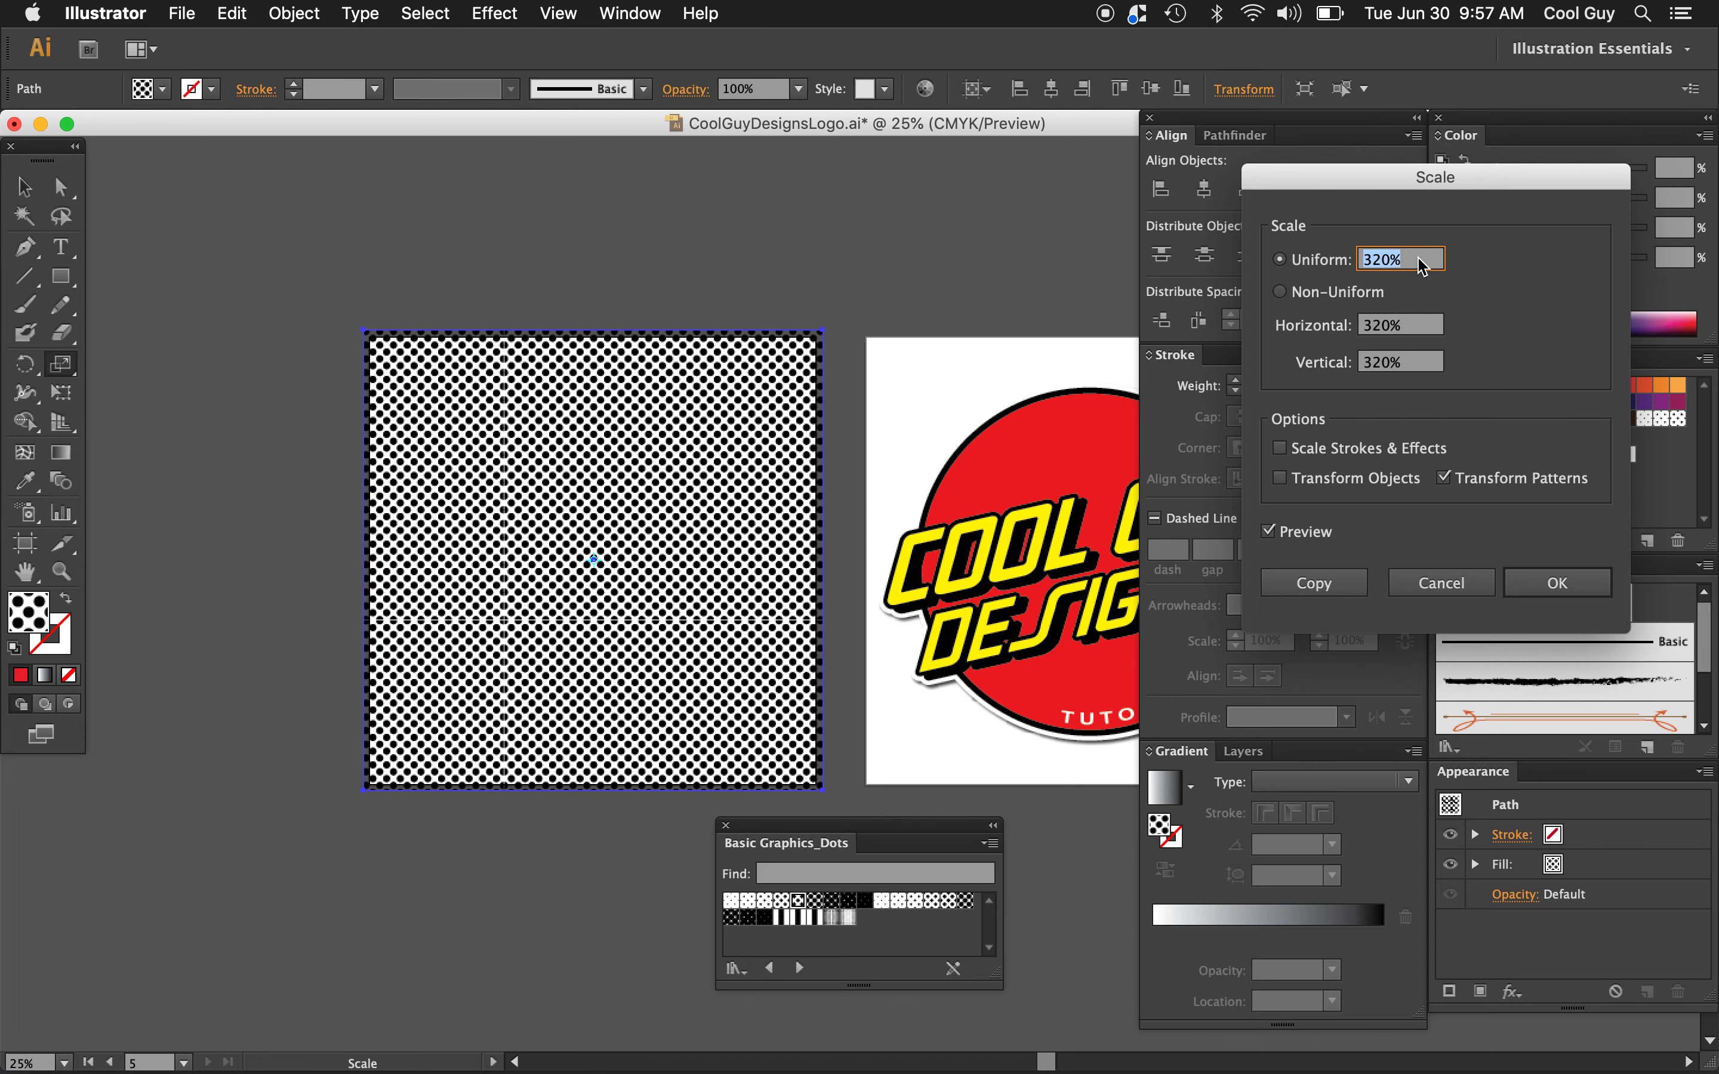
{"action": "key", "text": "shift+Up"}
{"action": "key", "text": "shift+Up"}
{"action": "key", "text": "shift+Up"}
{"action": "key", "text": "shift+Up"}
{"action": "key", "text": "shift+Up"}
{"action": "key", "text": "shift+Up"}
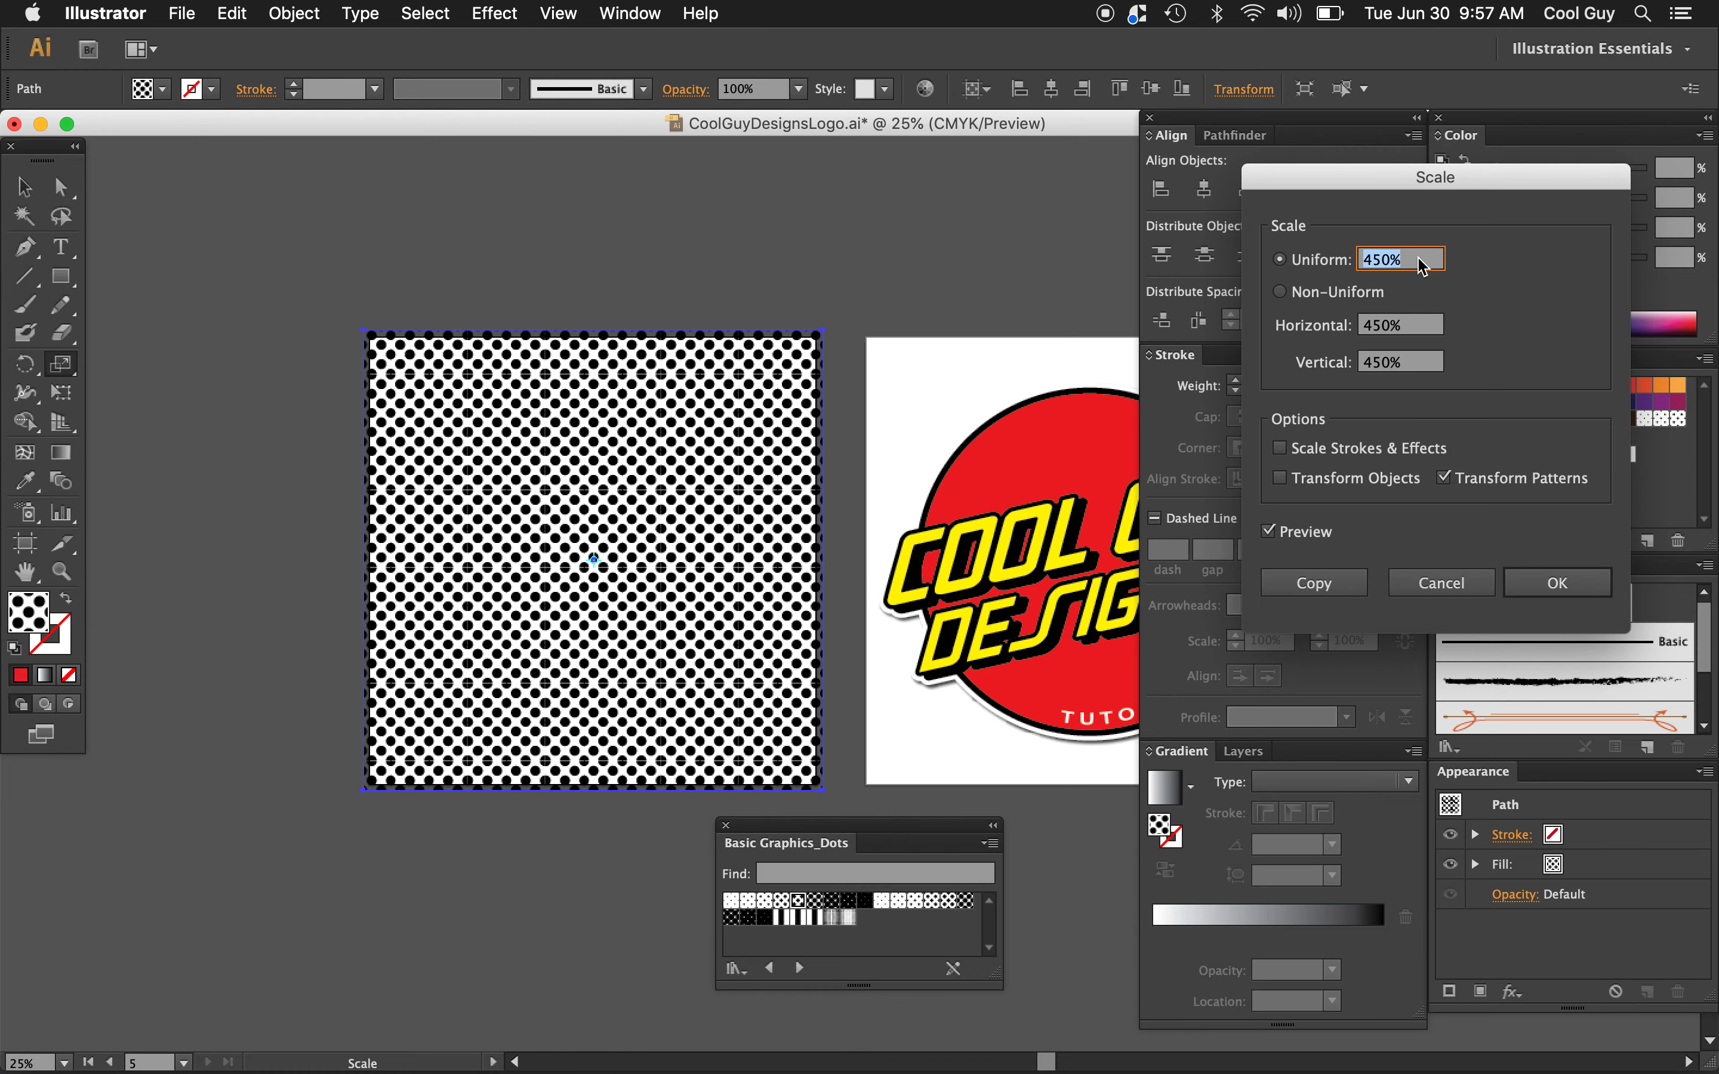
{"action": "key", "text": "shift+Down"}
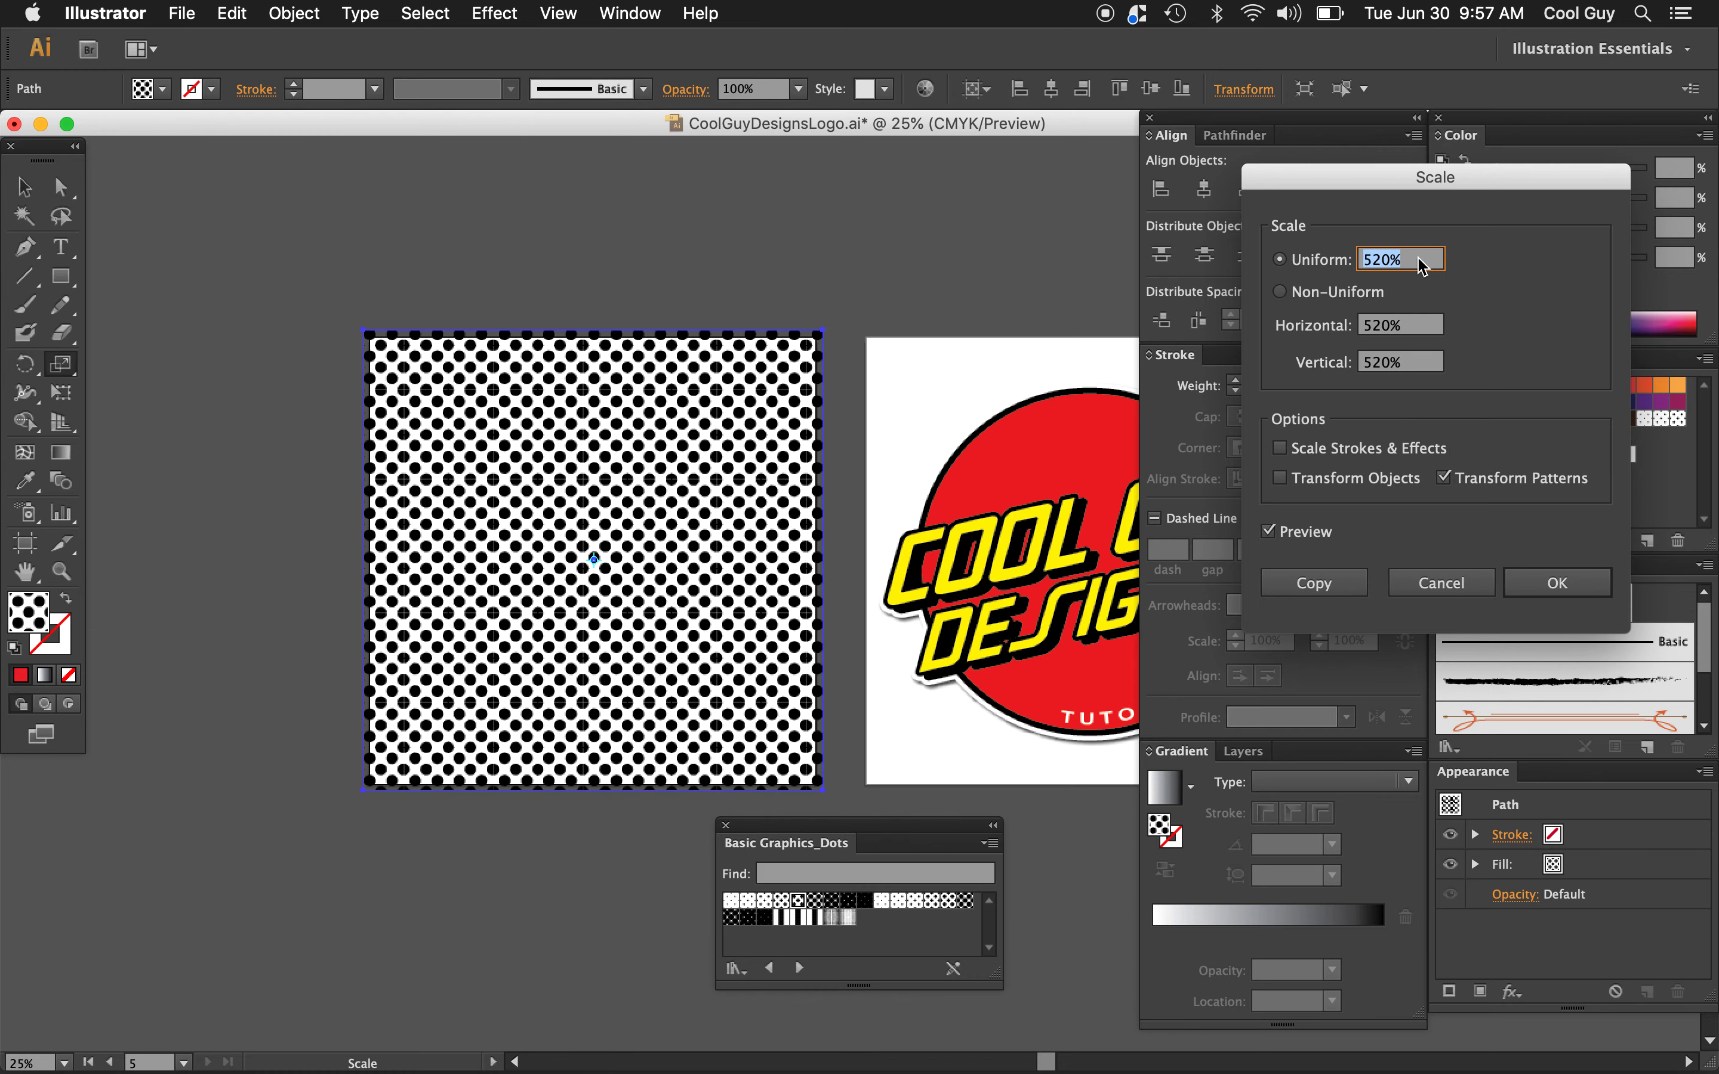
{"action": "key", "text": "shift+Up"}
{"action": "key", "text": "shift+Up"}
{"action": "key", "text": "shift+Up"}
{"action": "key", "text": "shift+Up"}
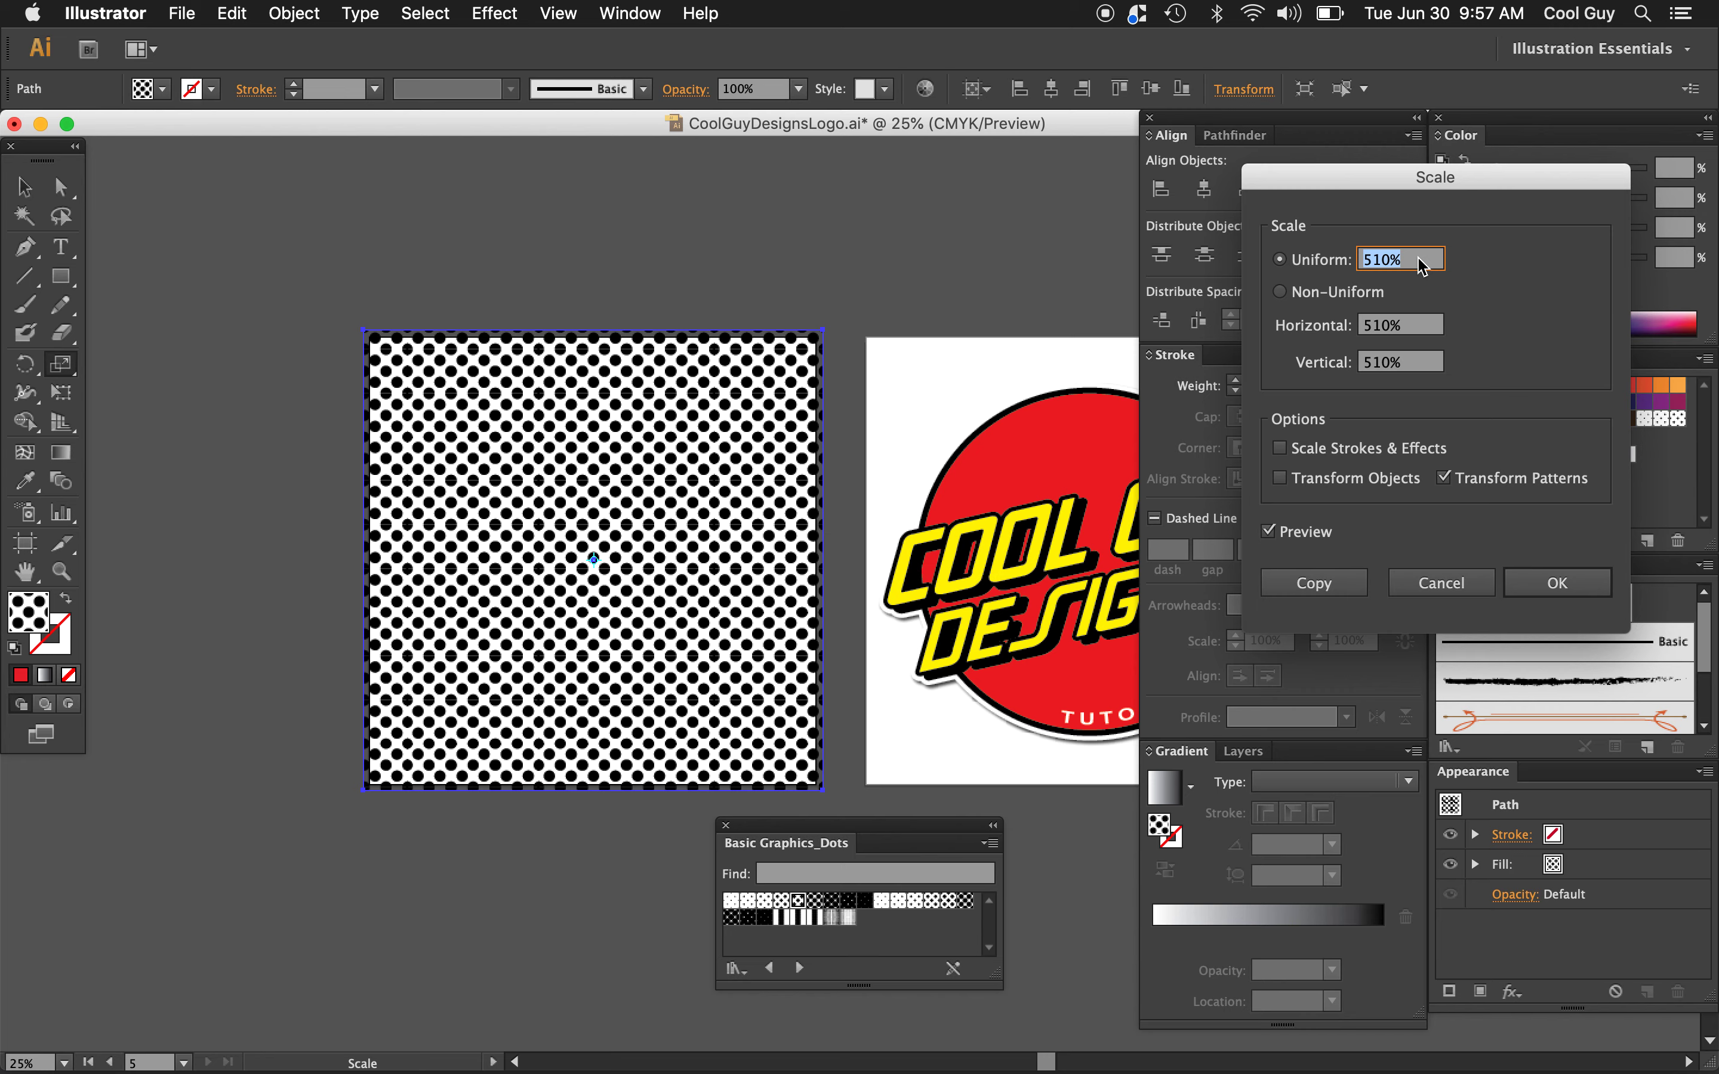
{"action": "key", "text": "shift+Down"}
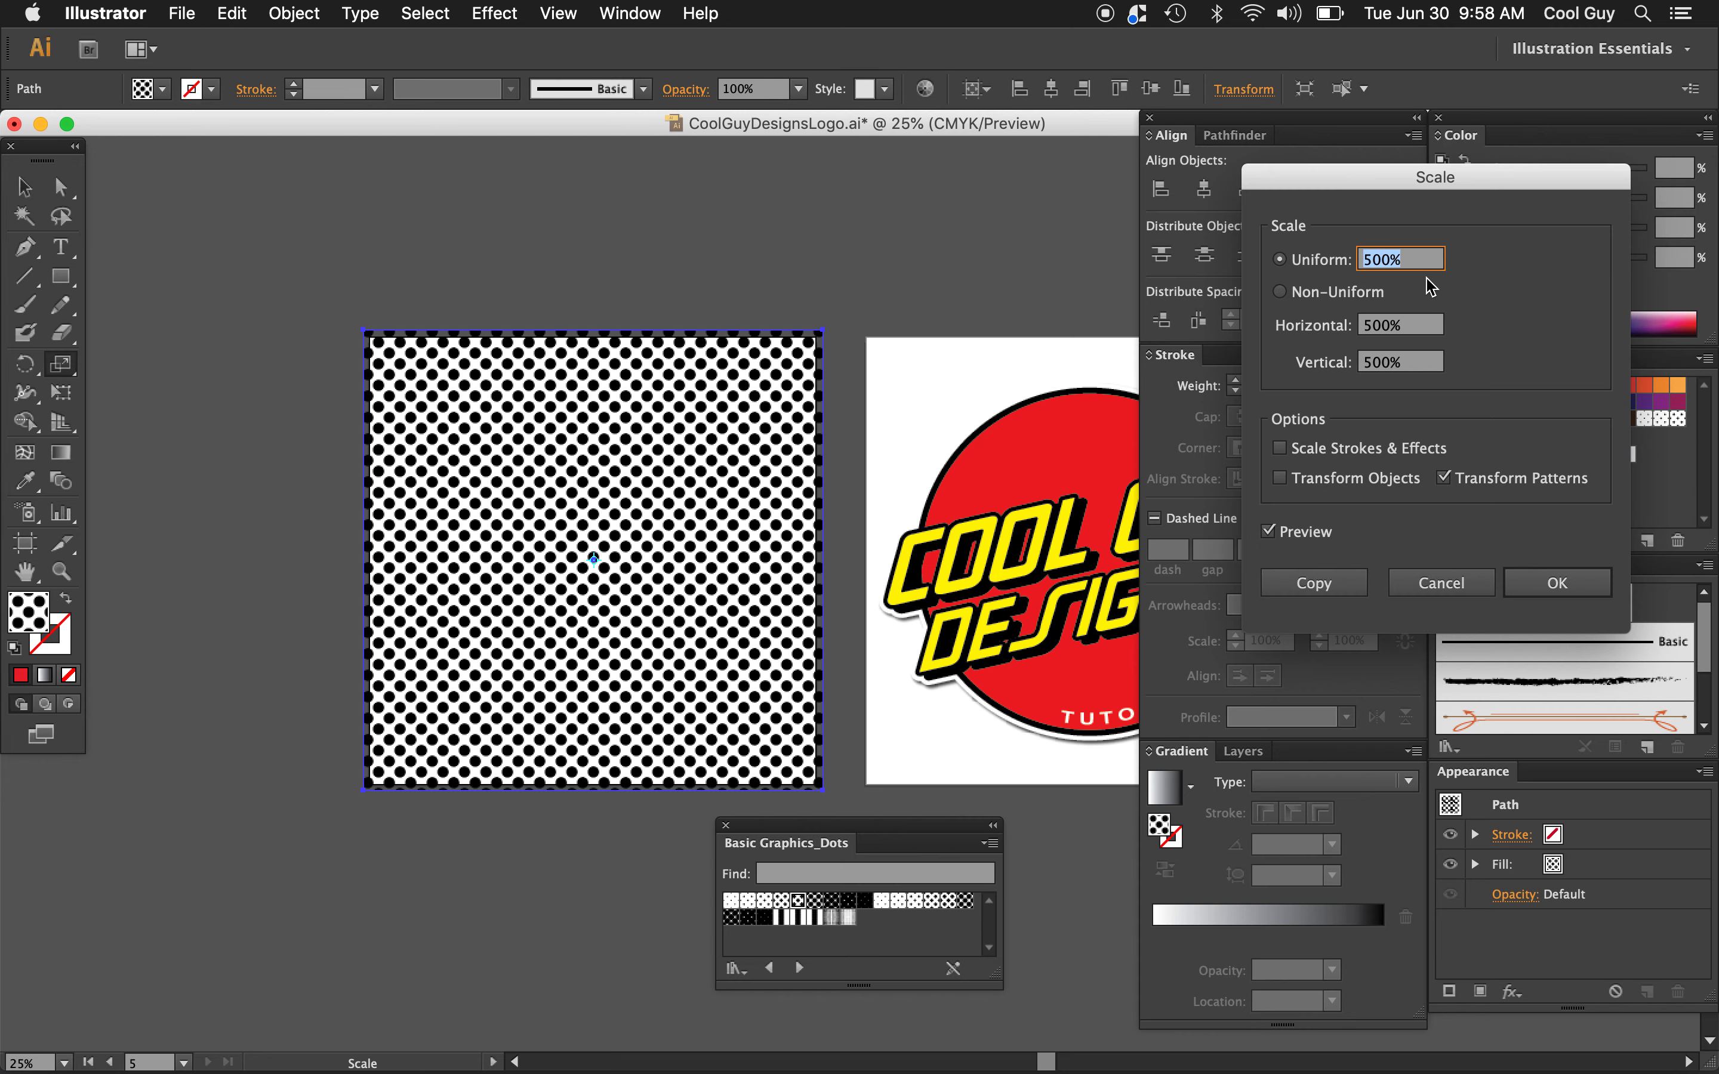
{"action": "left_click", "coordinate": [1552, 583]}
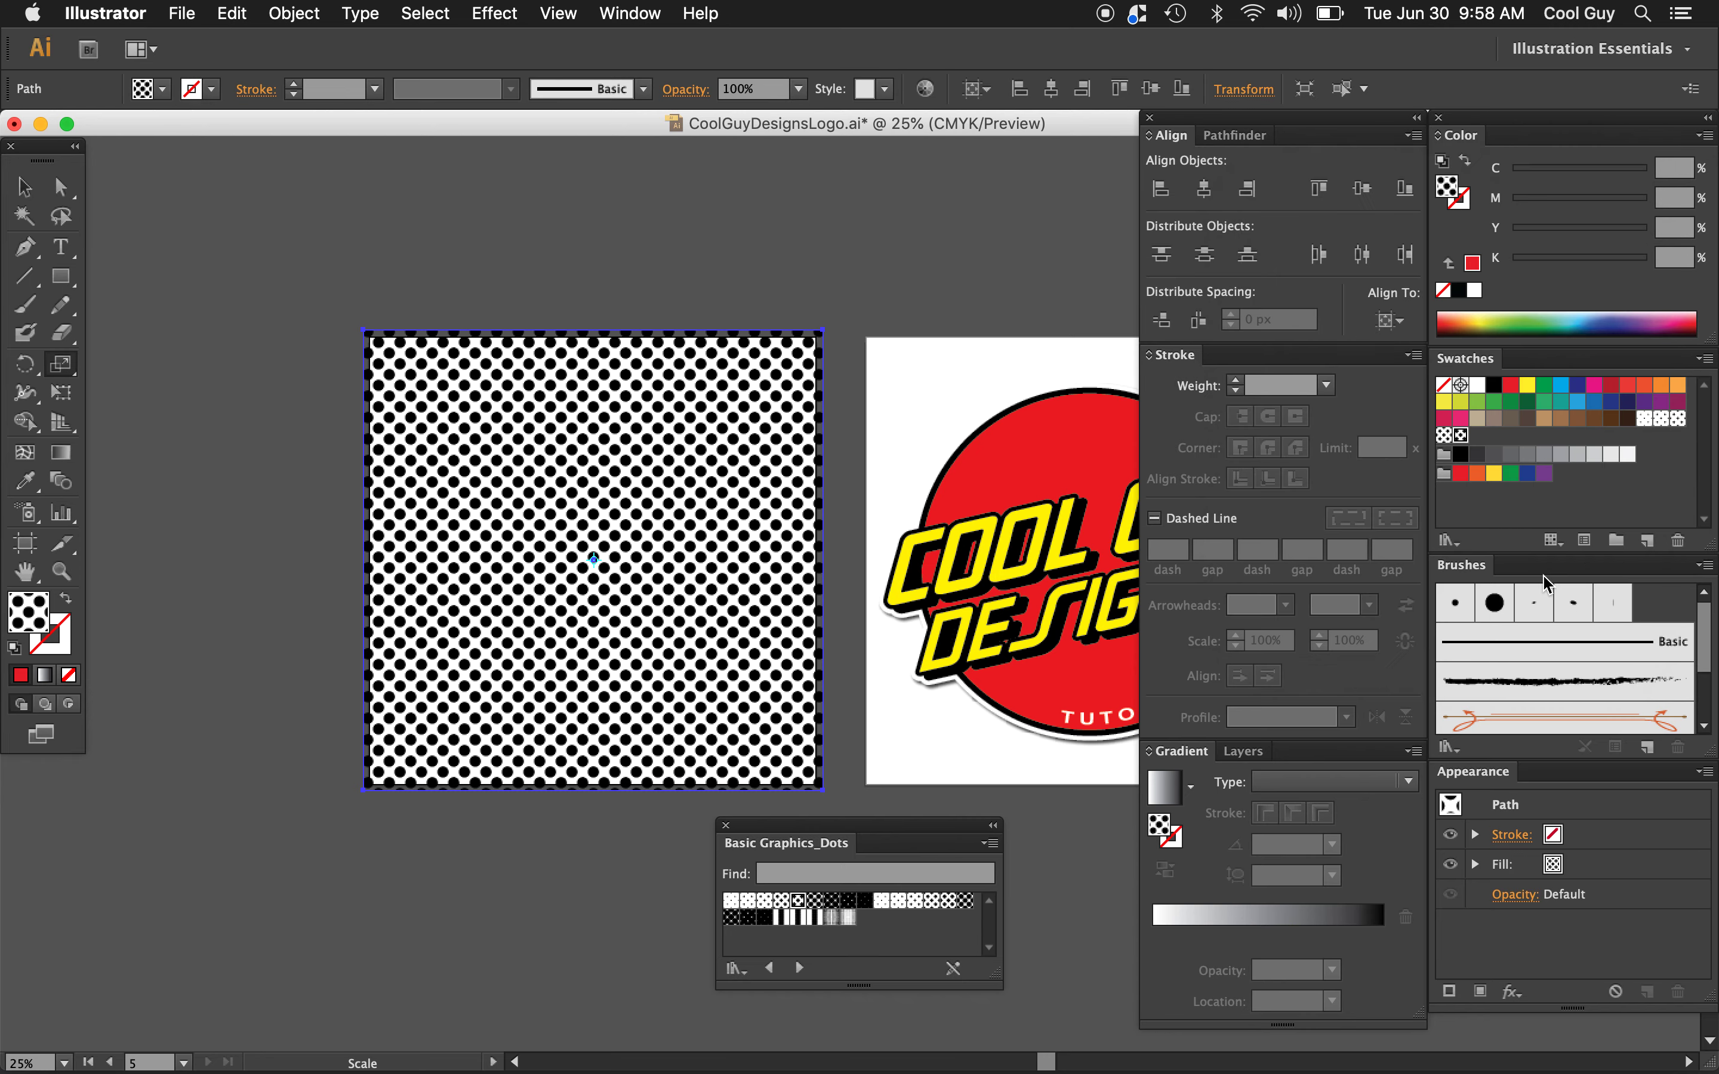
Step: Try each of the first nine Basic Graphics_Dots patterns in turn as the rectangle's fill
{"action": "left_click", "coordinate": [731, 901]}
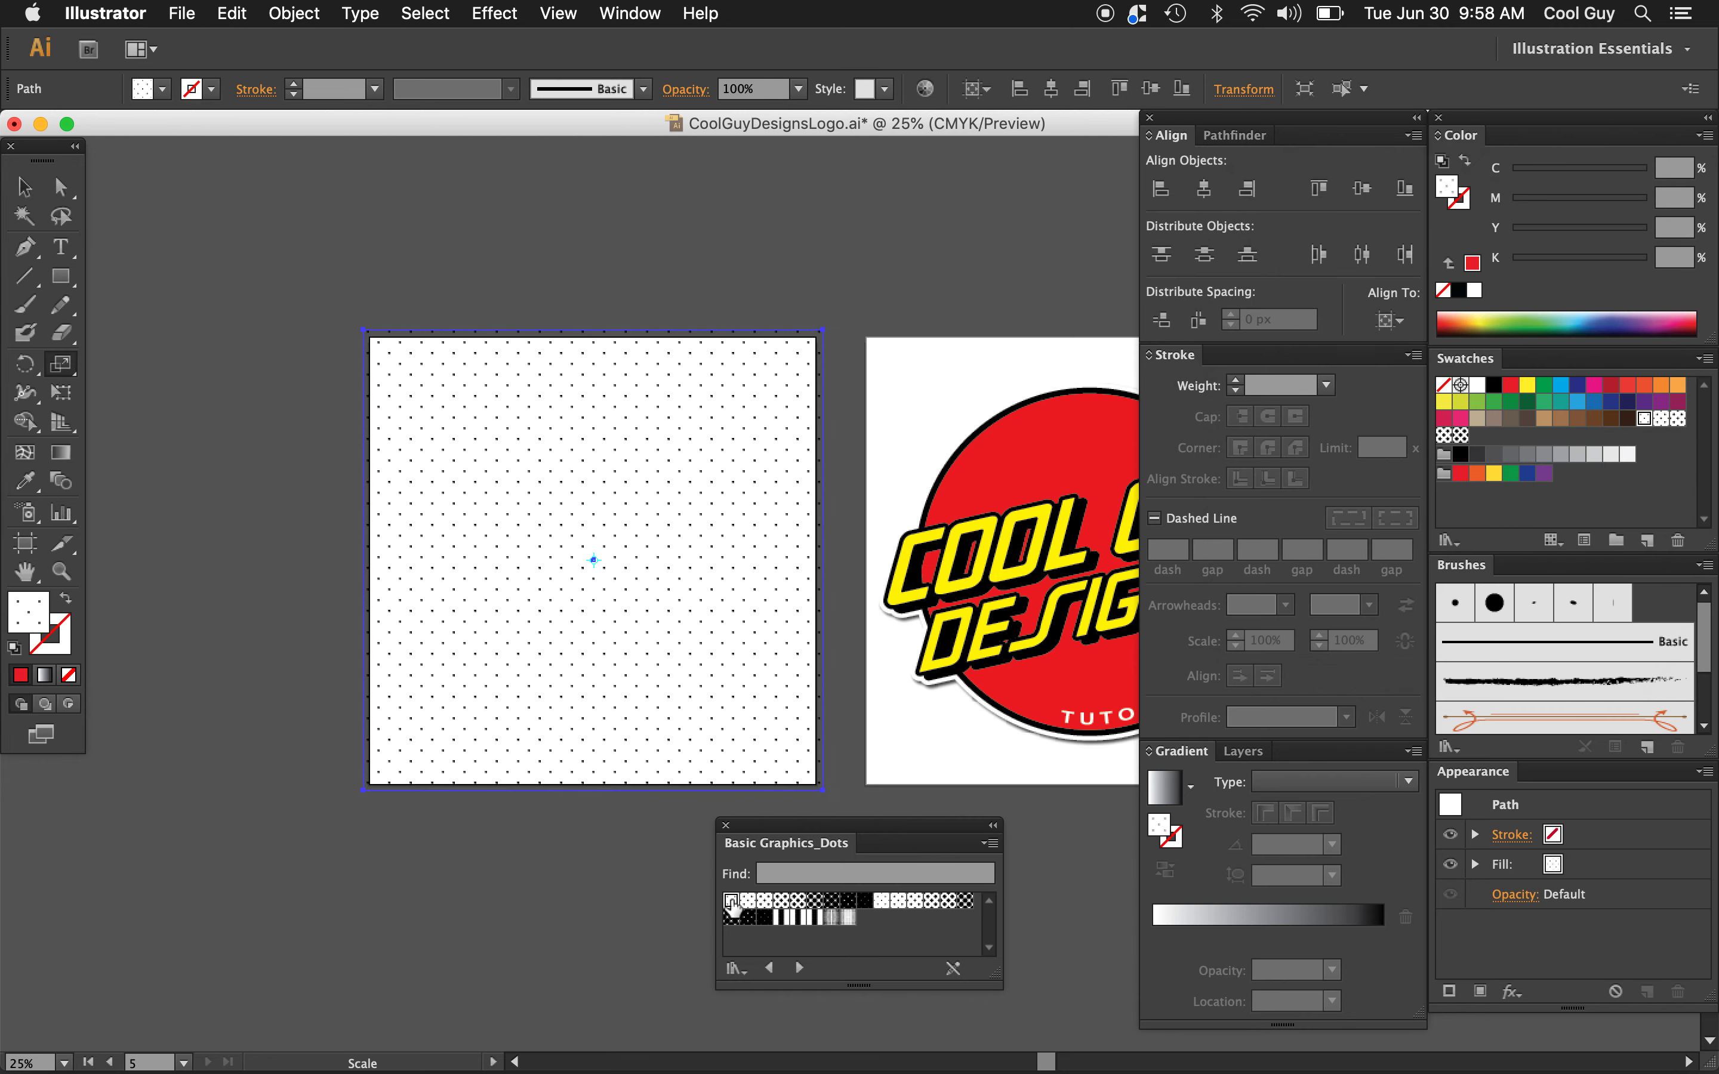
{"action": "left_click", "coordinate": [747, 902]}
{"action": "left_click", "coordinate": [764, 901]}
{"action": "left_click", "coordinate": [781, 901]}
{"action": "left_click", "coordinate": [797, 901]}
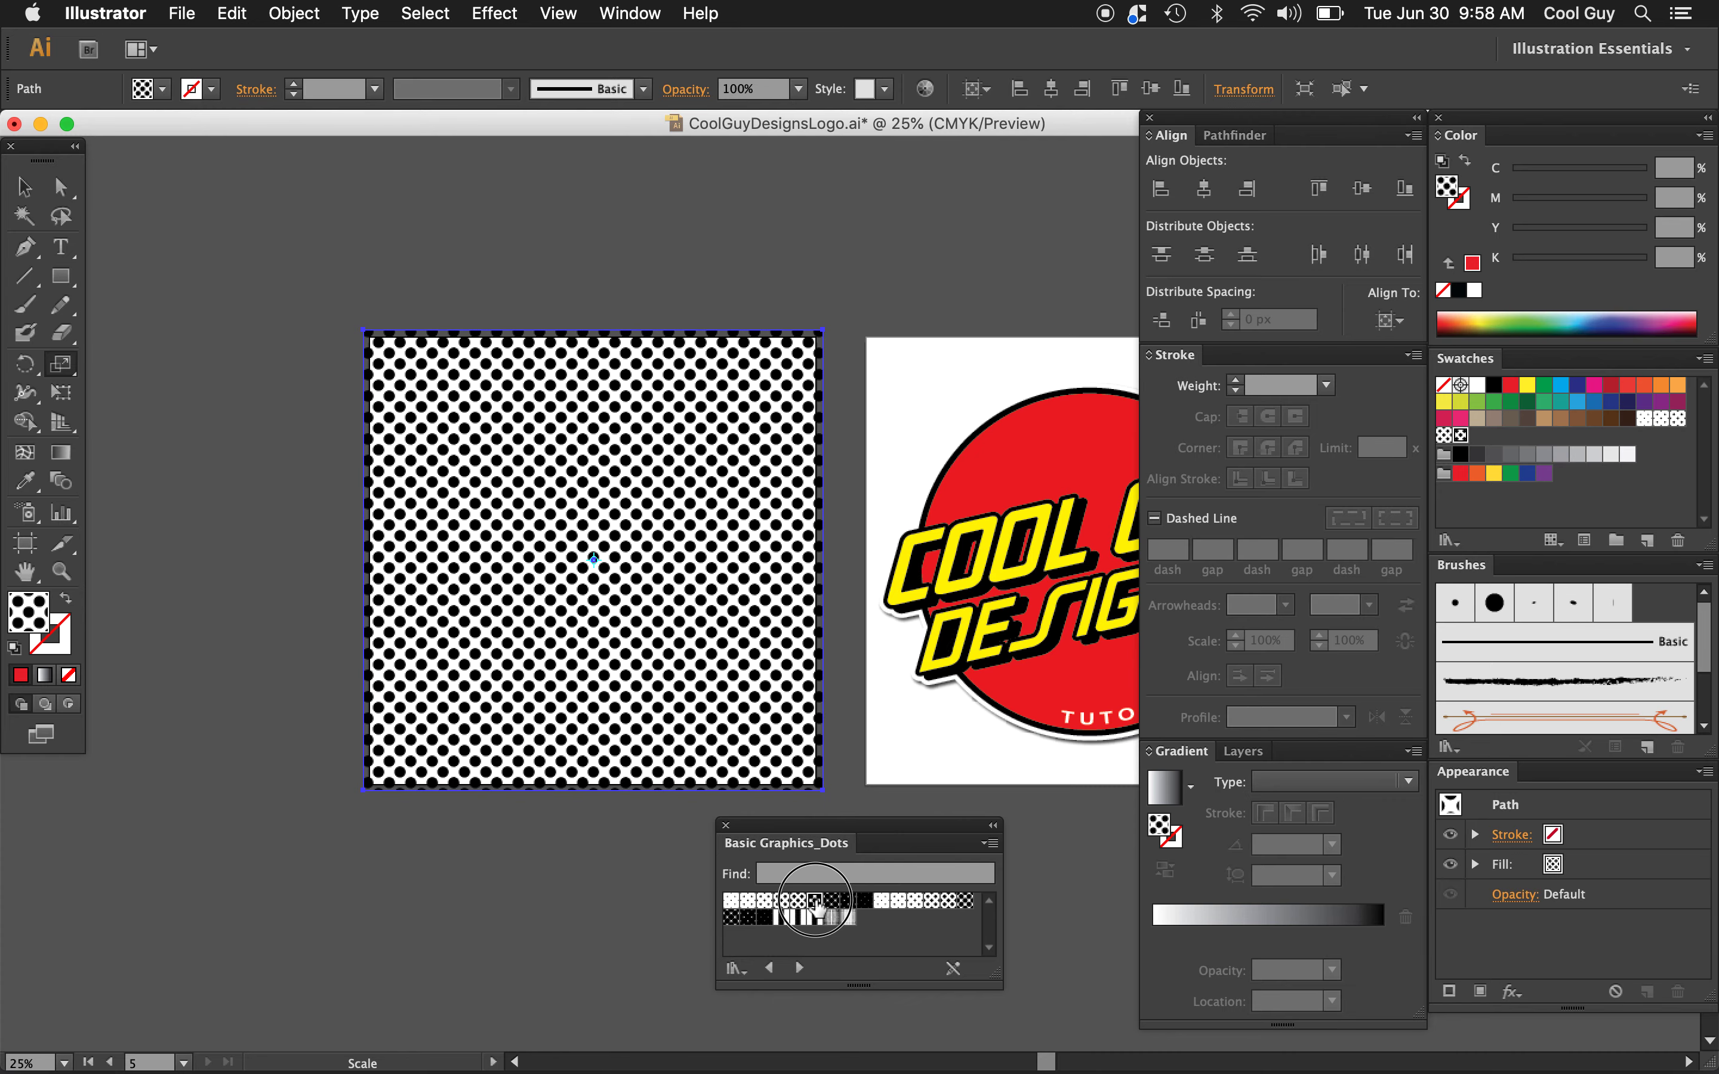
{"action": "left_click", "coordinate": [814, 901]}
{"action": "left_click", "coordinate": [830, 902]}
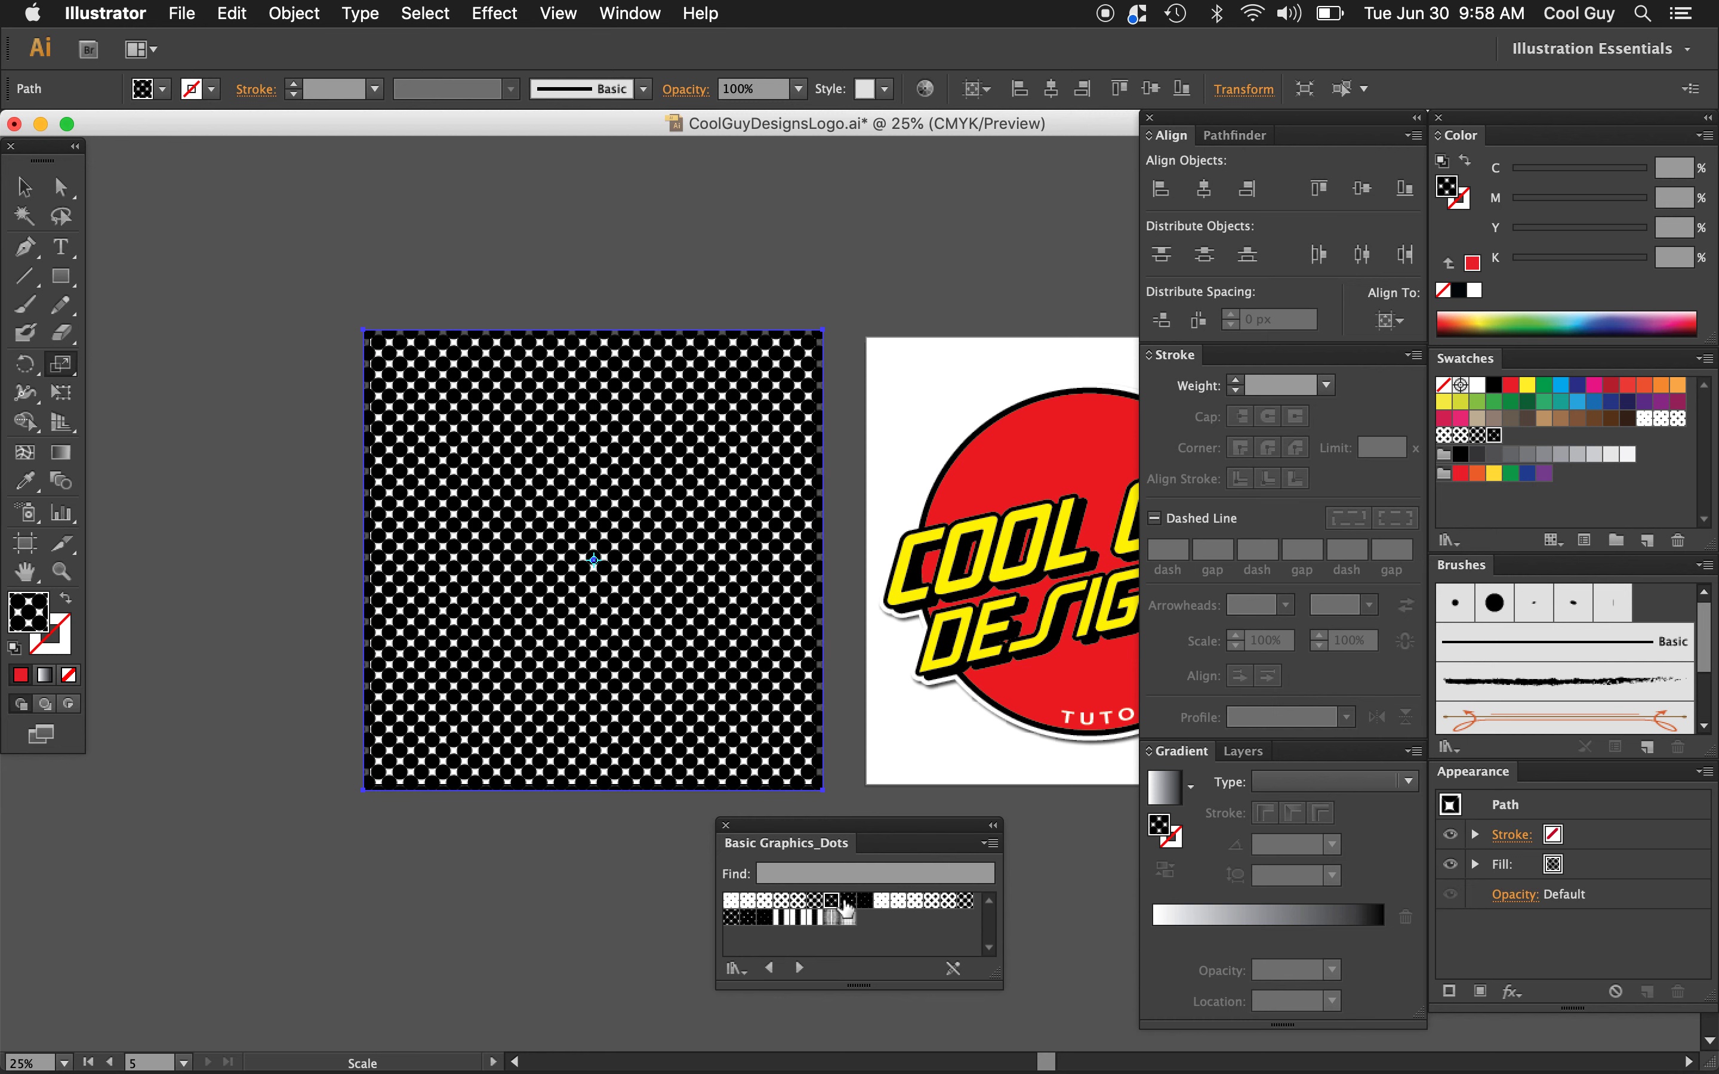
{"action": "left_click", "coordinate": [846, 901]}
{"action": "left_click", "coordinate": [863, 901]}
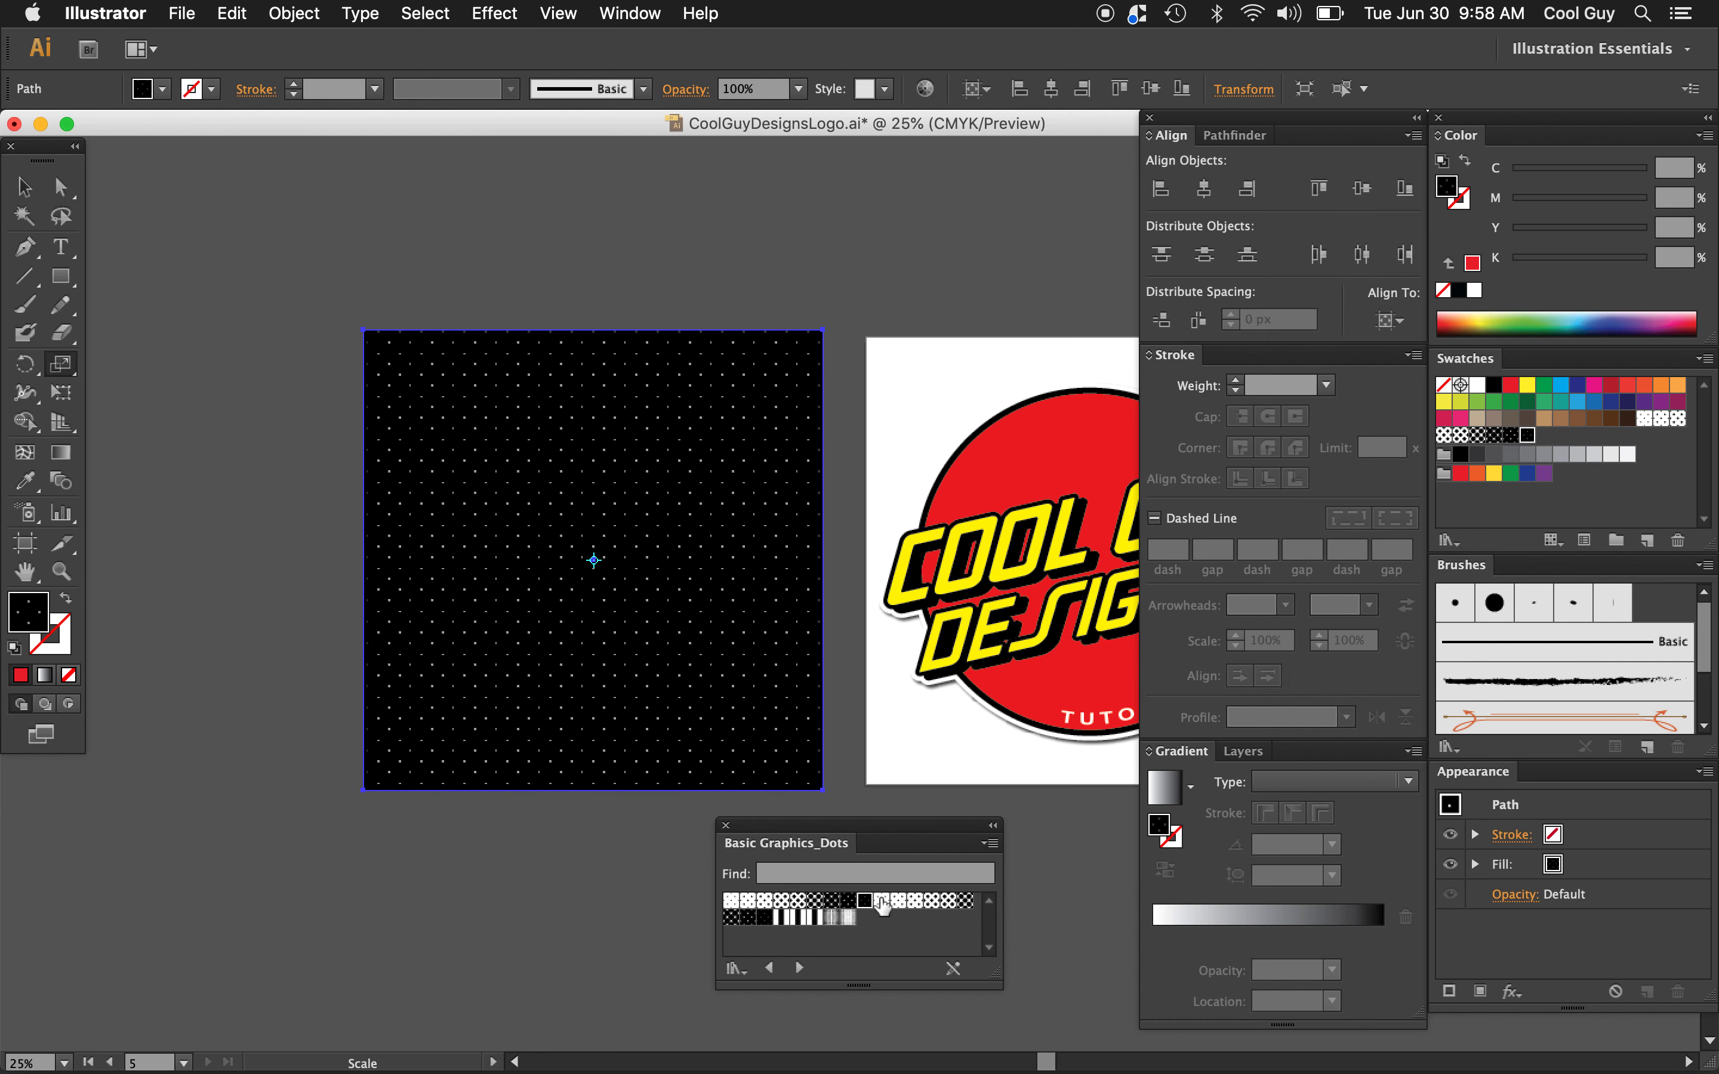
Step: Compare the 6 dpi dot patterns on the rectangle, keep the one just before 6 dpi 60%, and close the swatch library
{"action": "left_click", "coordinate": [881, 901]}
{"action": "left_click", "coordinate": [915, 901]}
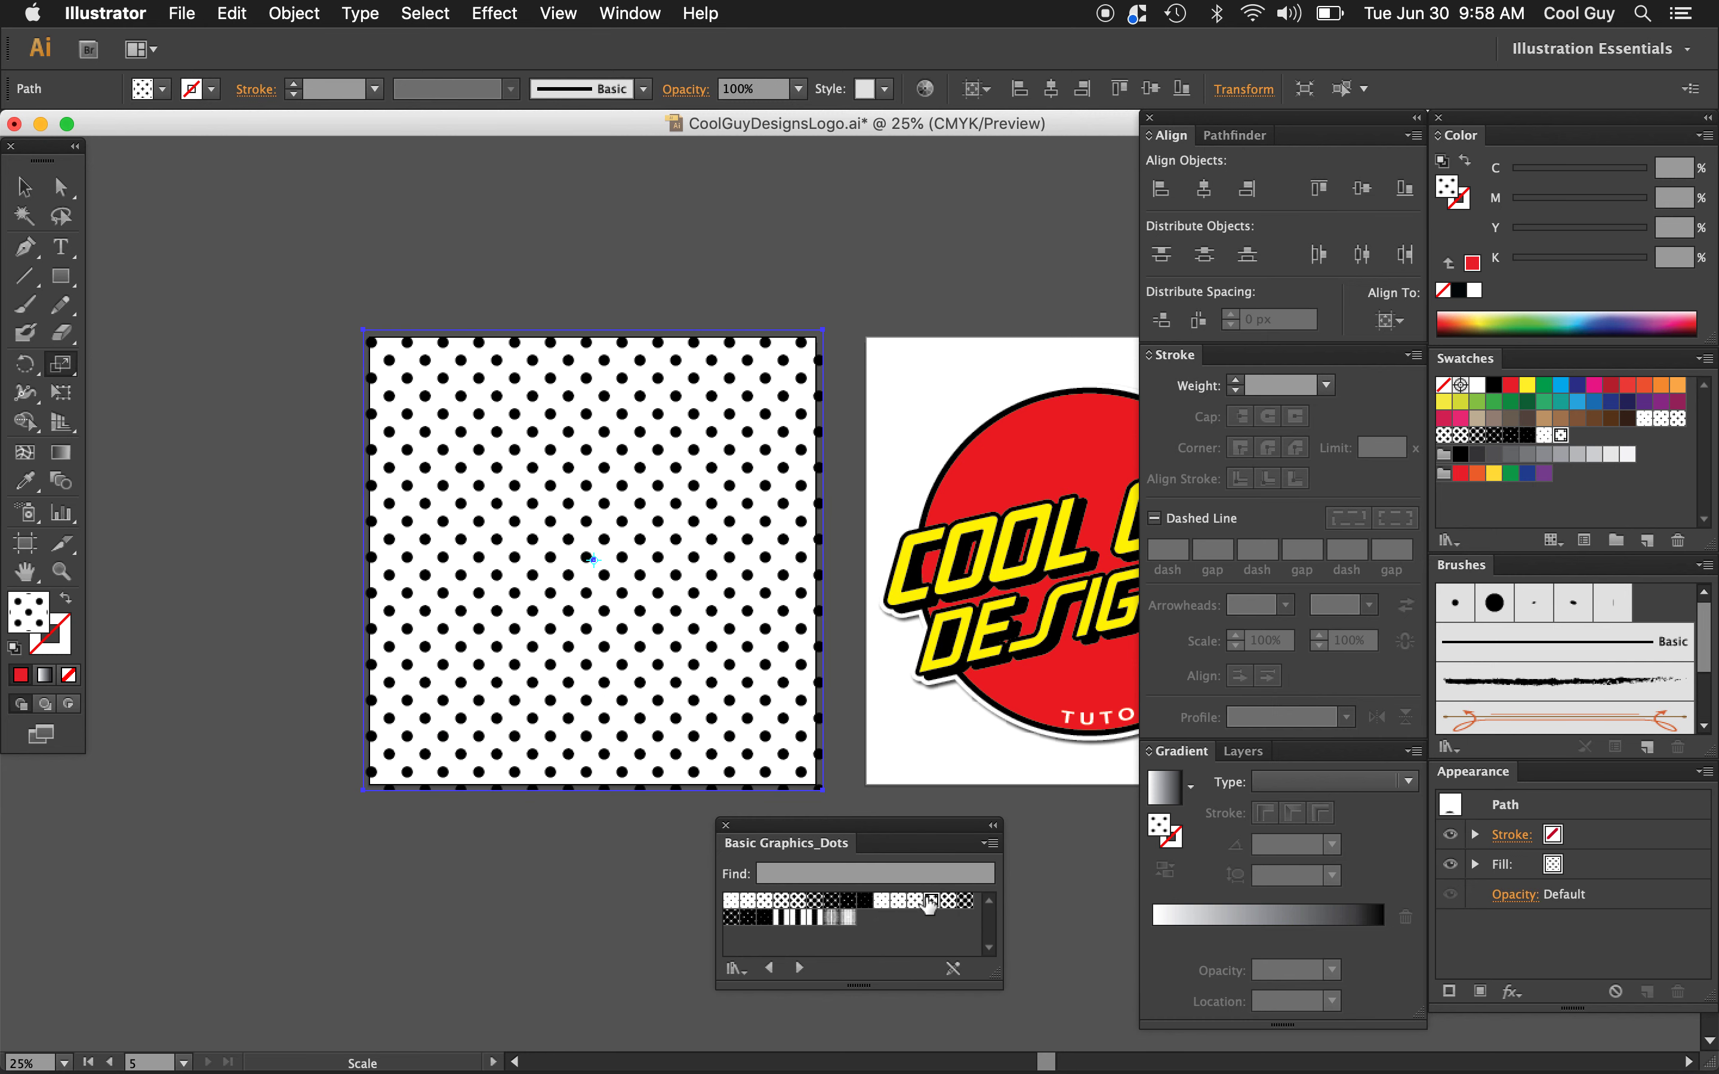
{"action": "left_click", "coordinate": [948, 901]}
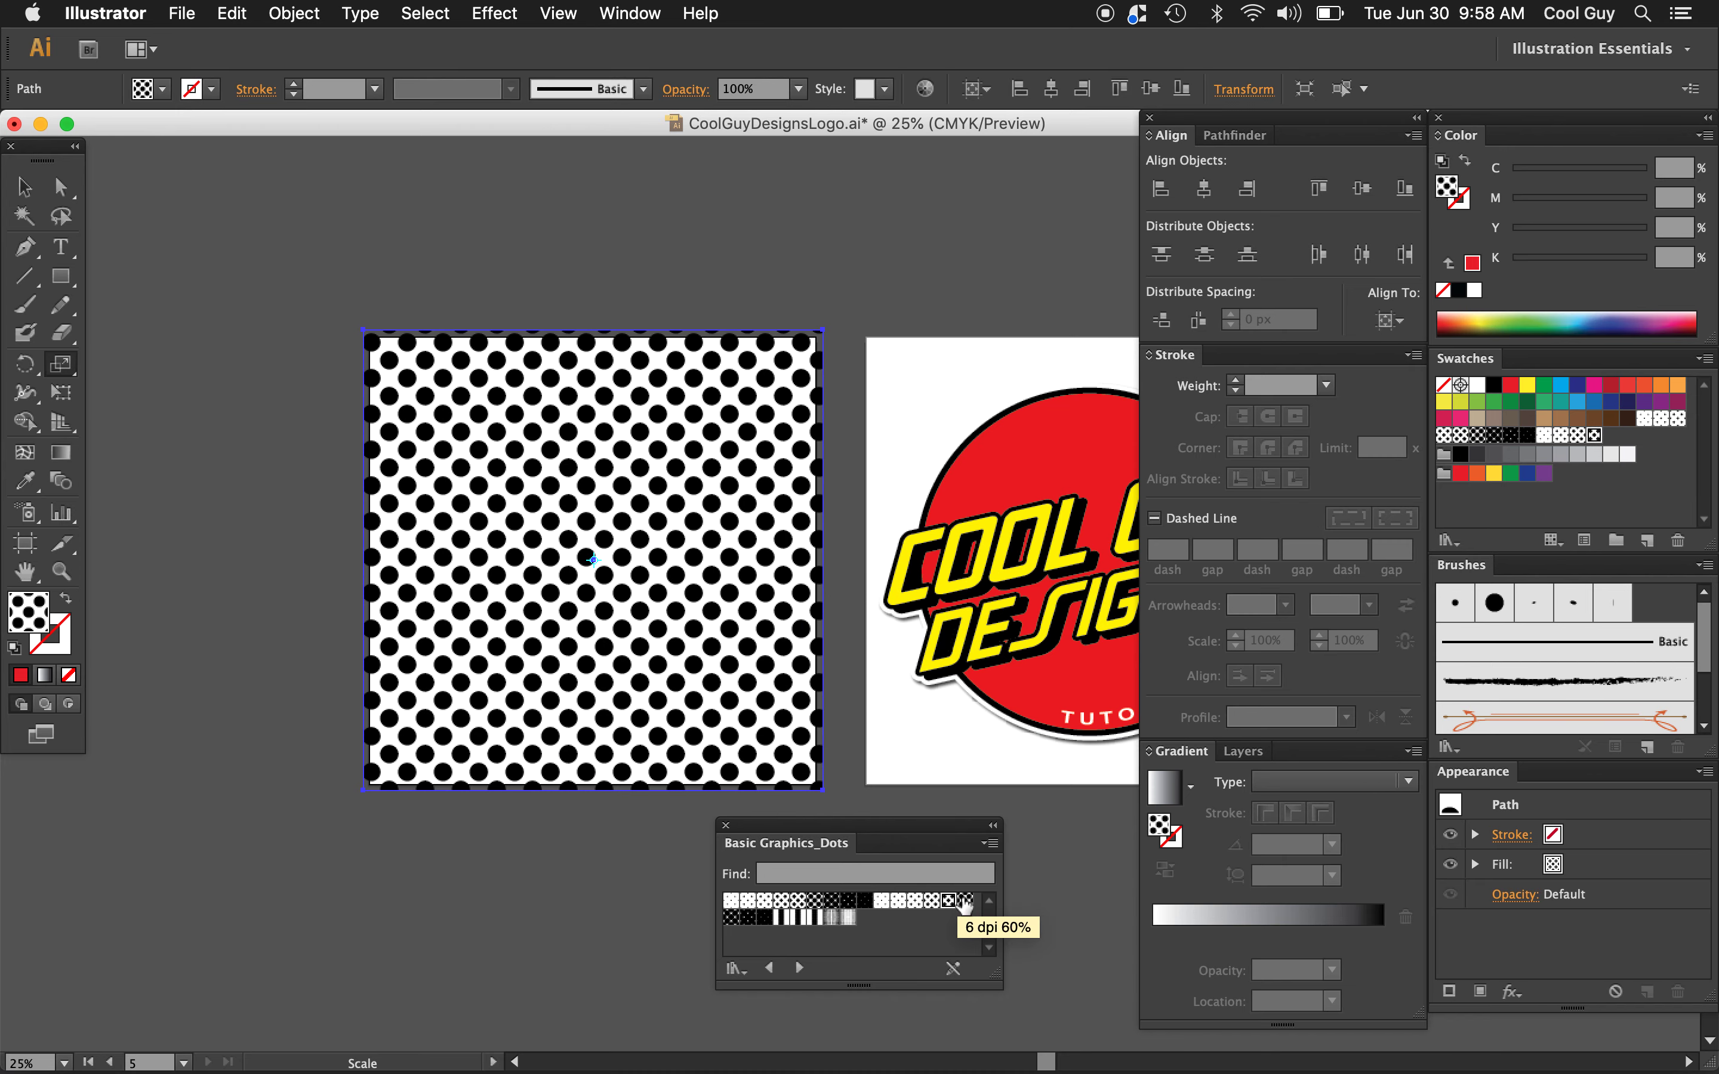
{"action": "left_click", "coordinate": [965, 902]}
{"action": "left_click", "coordinate": [950, 902]}
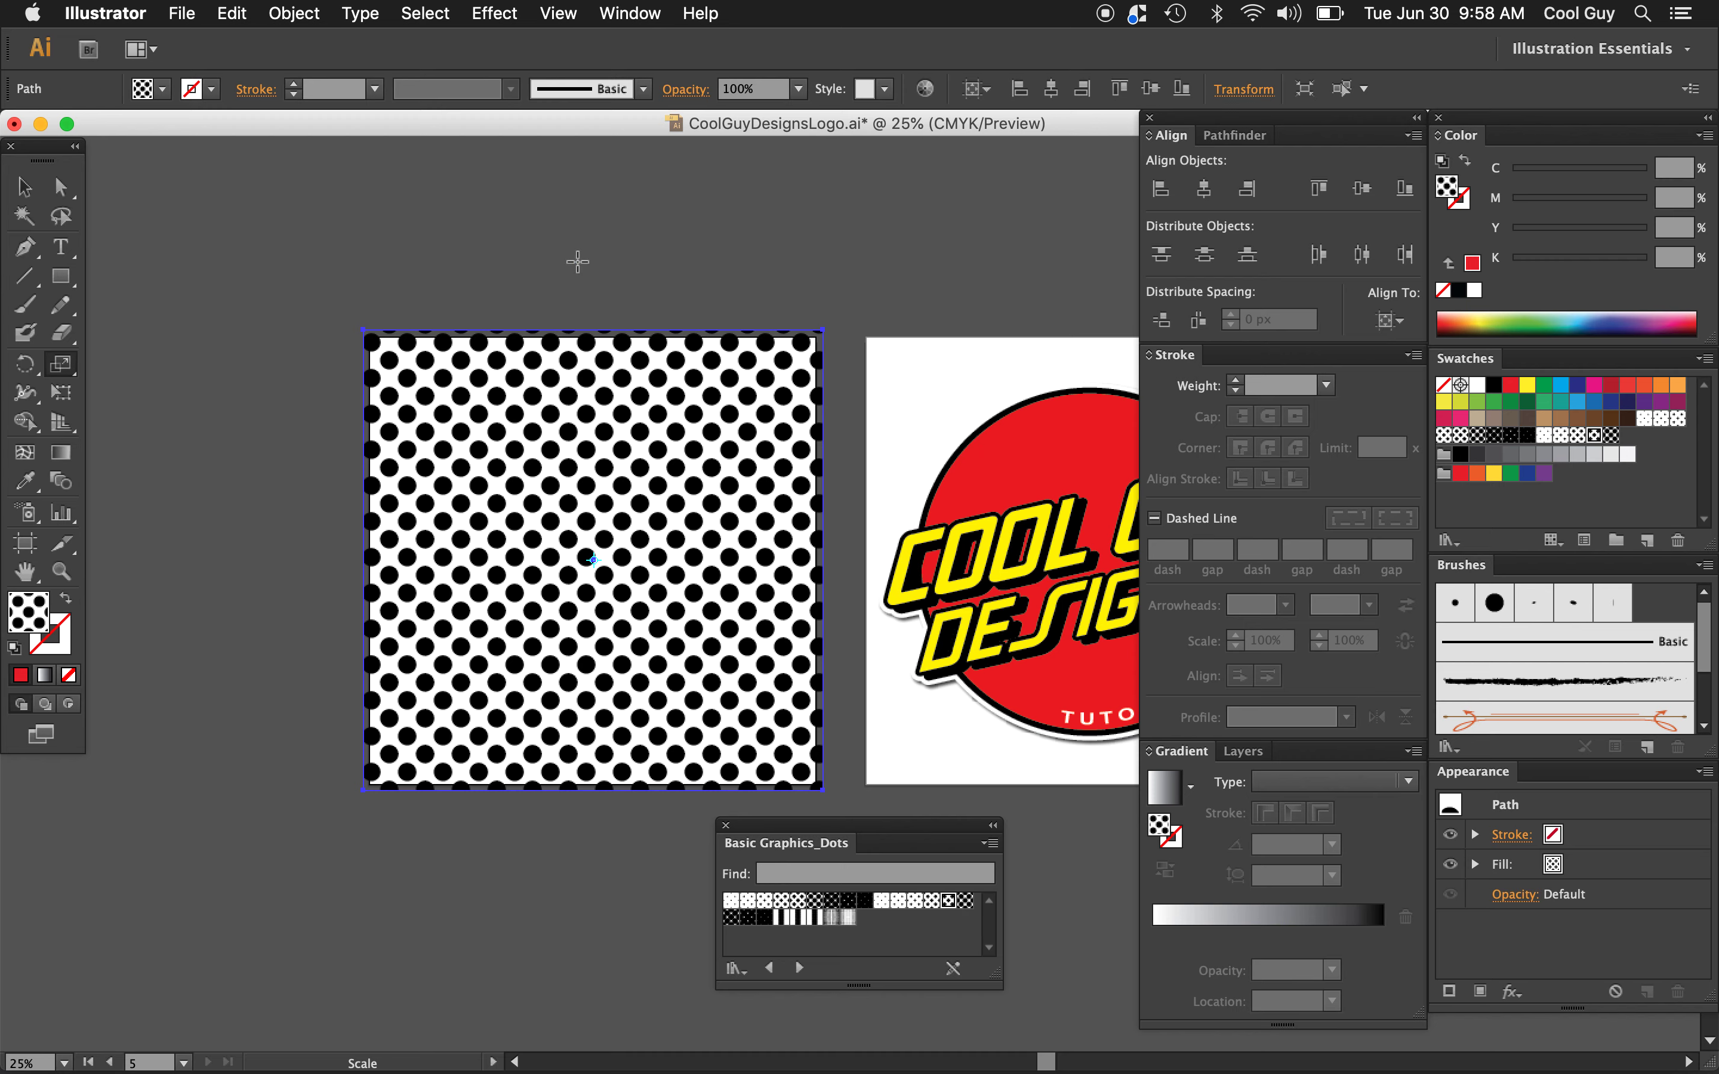
{"action": "left_click", "coordinate": [725, 825]}
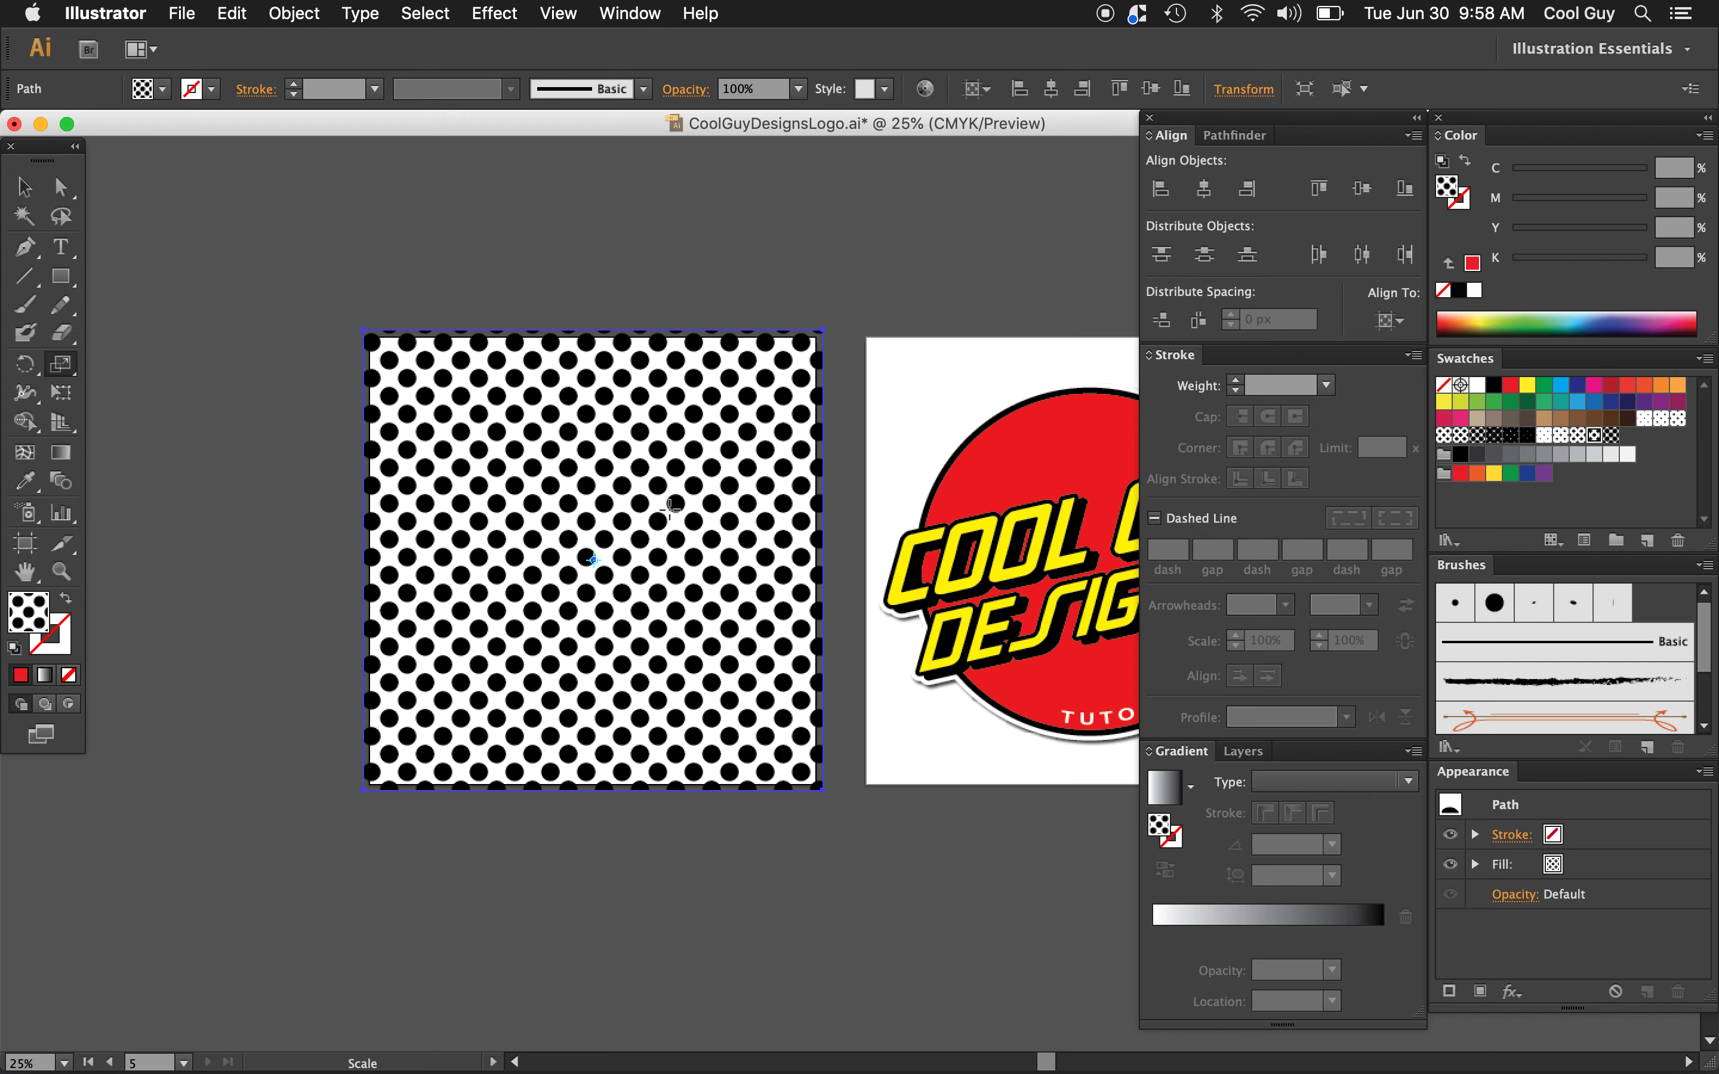
Step: Try a solid red fill on the patterned rectangle, and undo it
{"action": "key", "text": "v"}
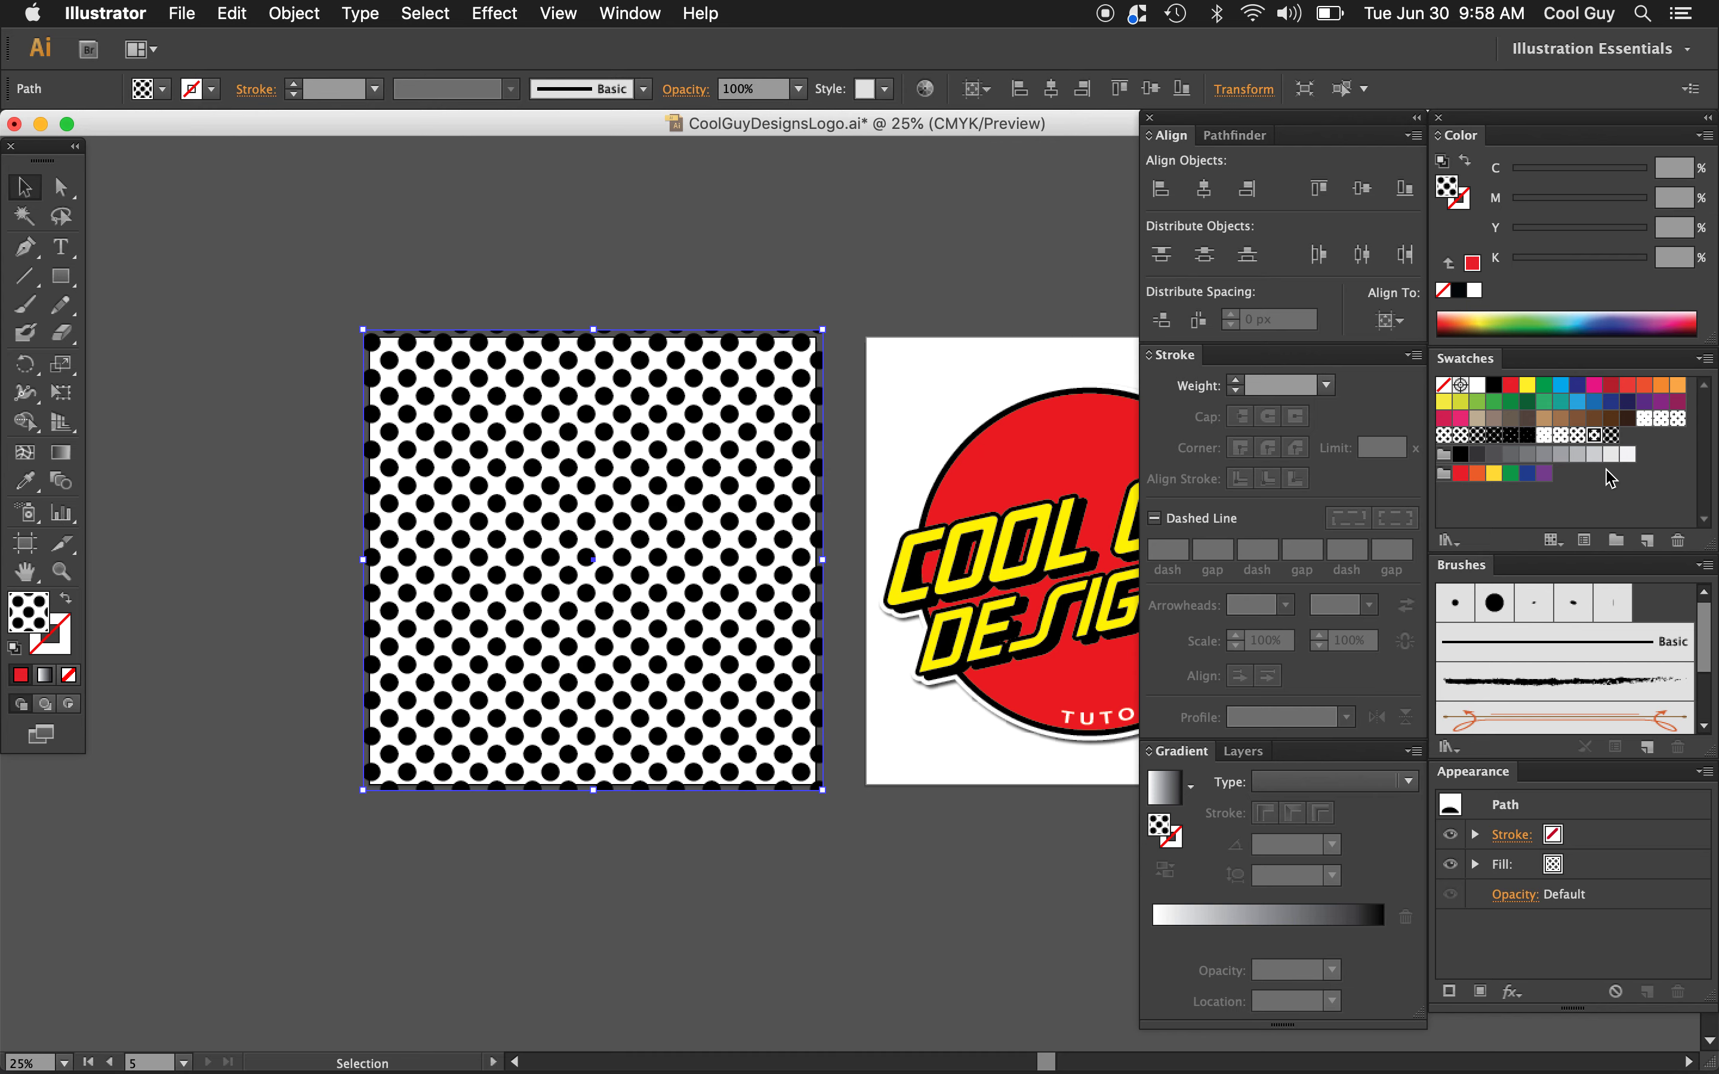
{"action": "left_click", "coordinate": [1512, 385]}
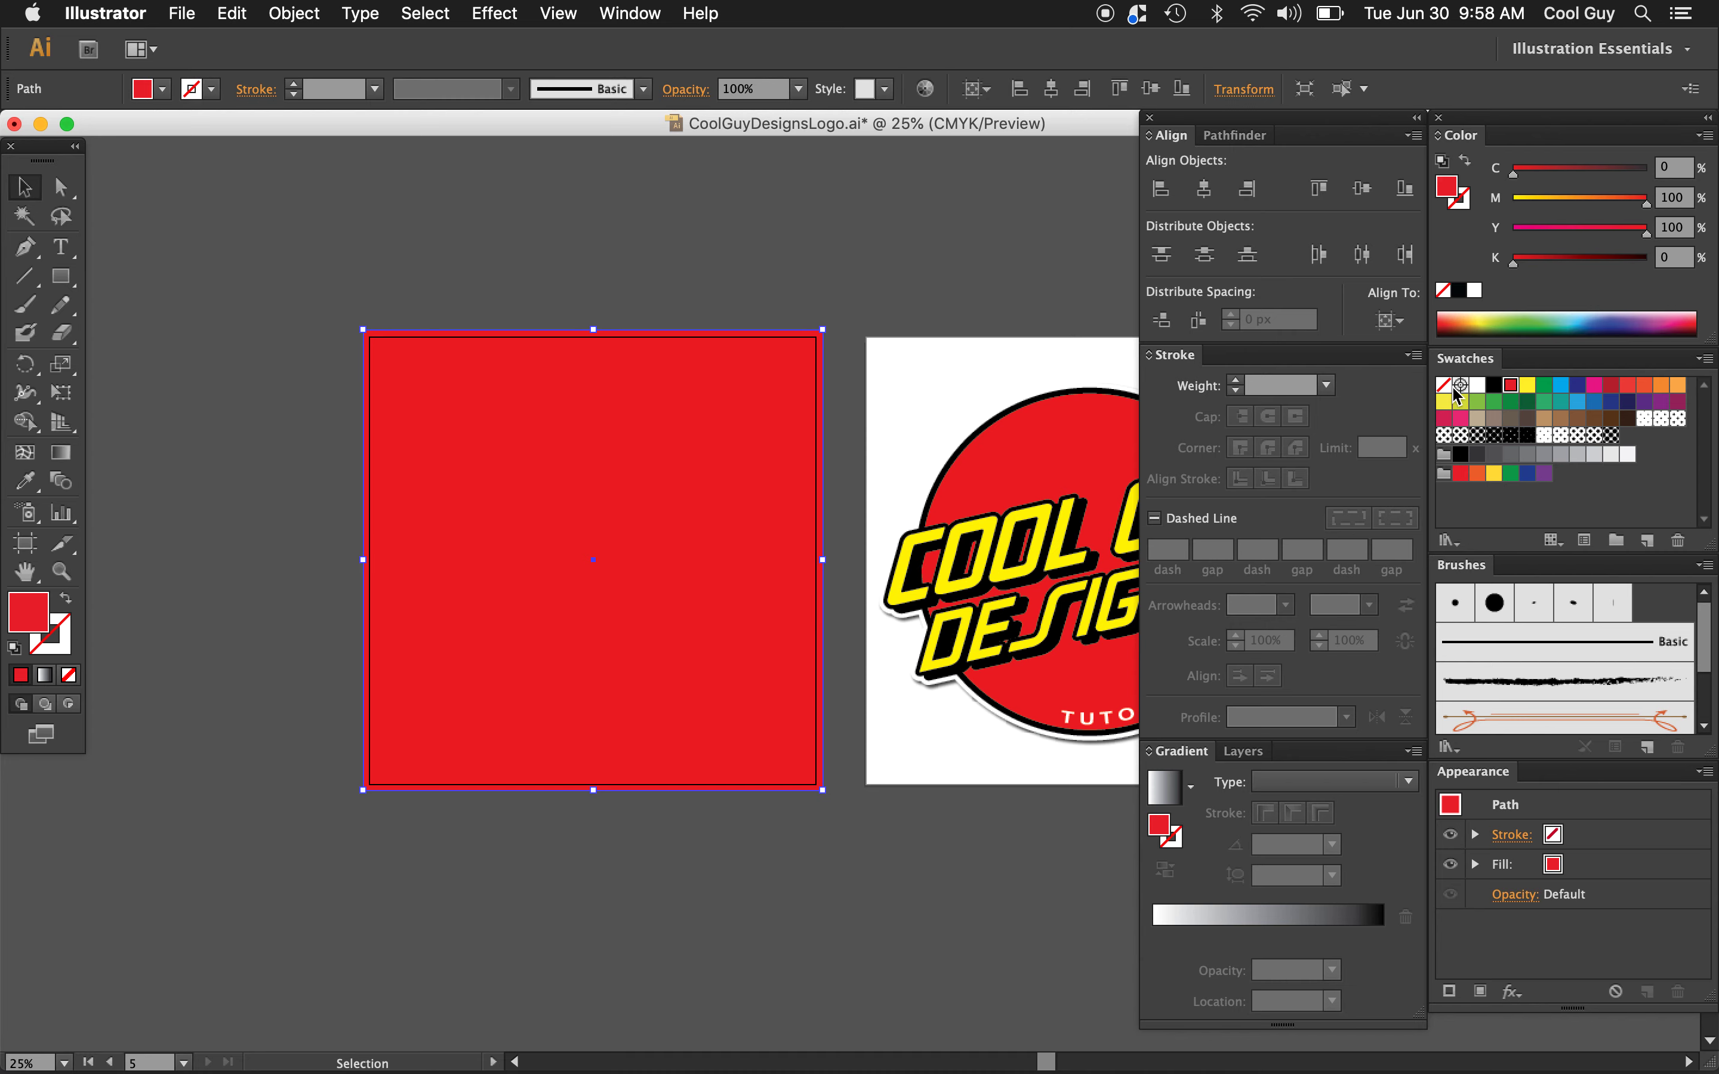
{"action": "key", "text": "super+z"}
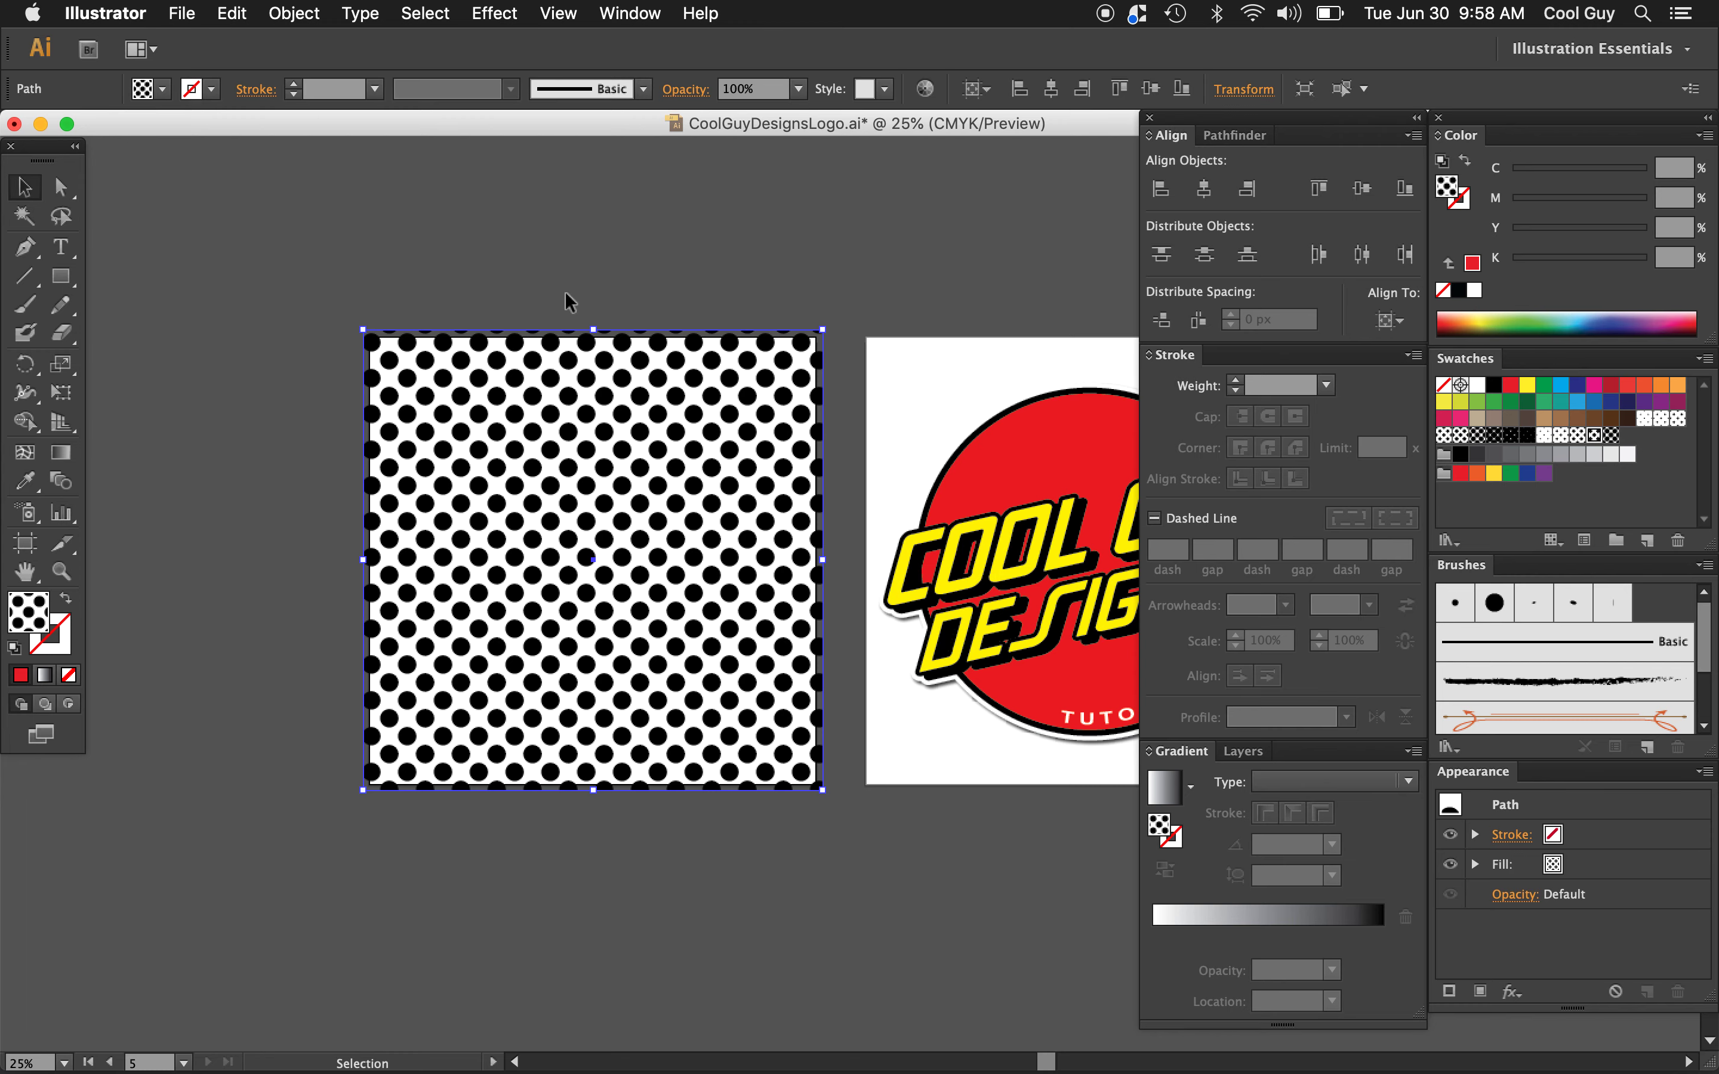
Step: Show the Image Trace settings, try moving the patterned rectangle sideways off the artboard, and undo the move
{"action": "left_click", "coordinate": [629, 14]}
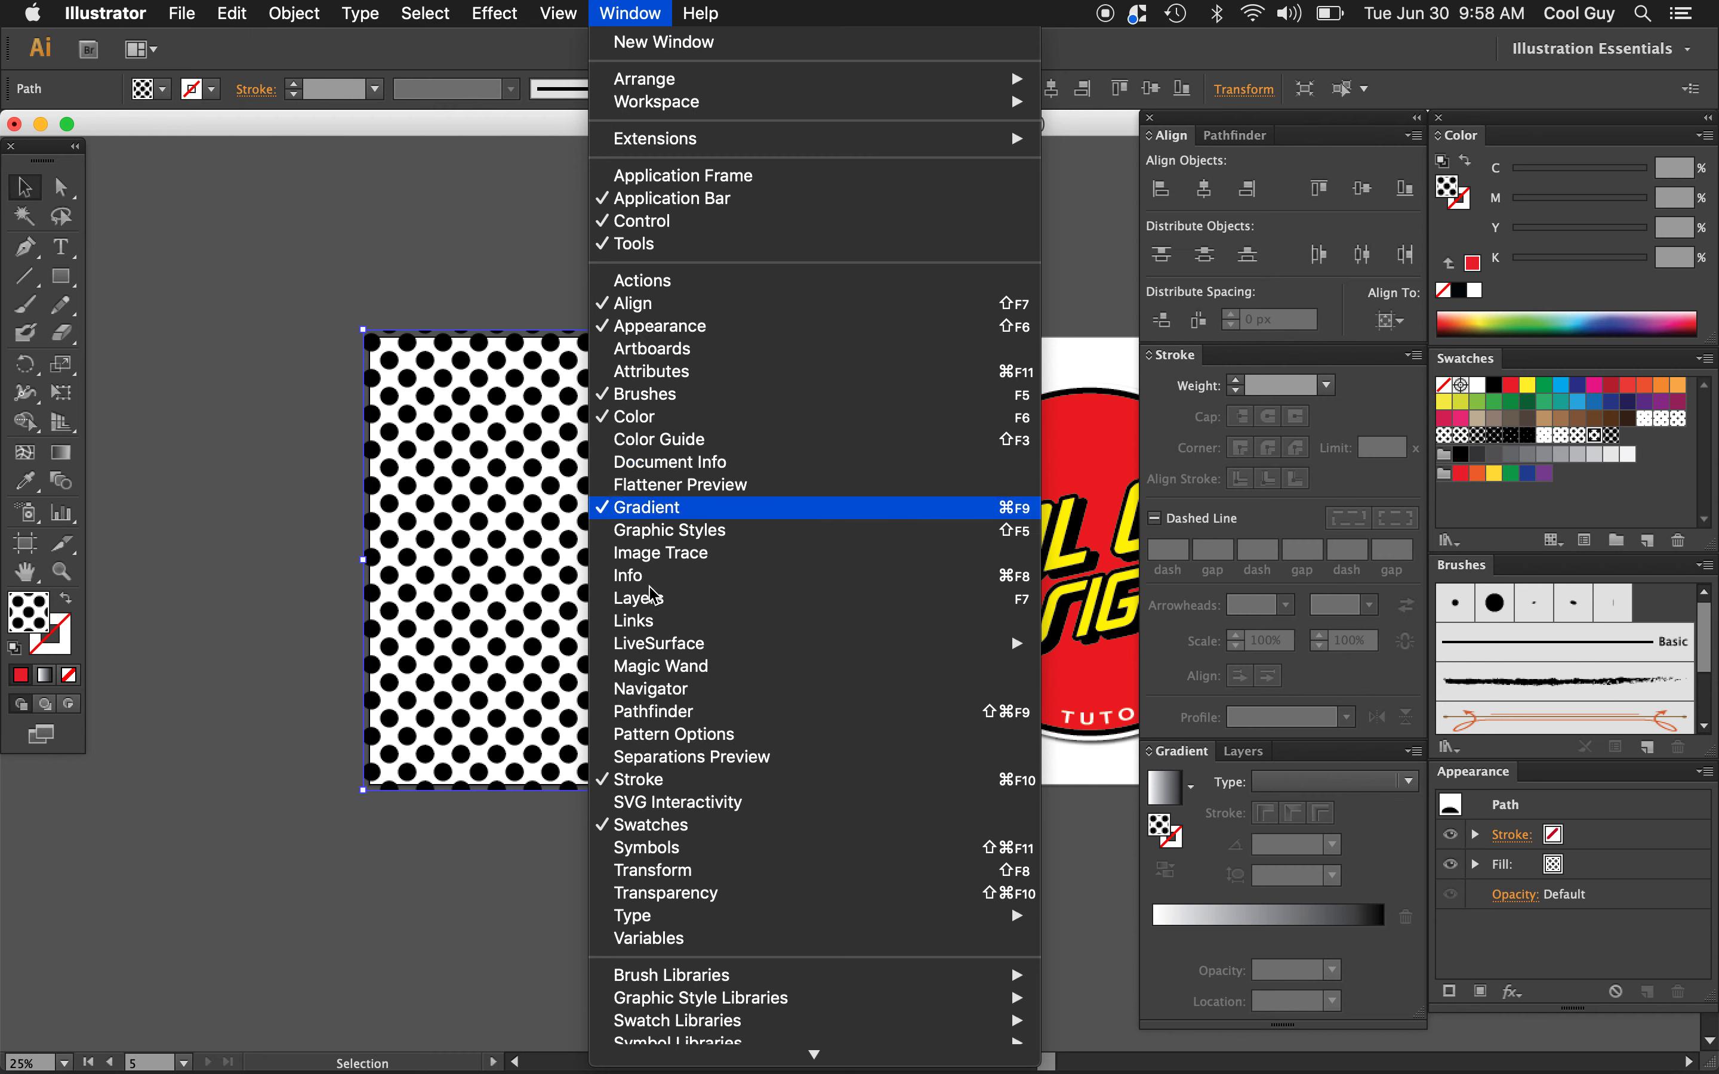
{"action": "left_click", "coordinate": [675, 554]}
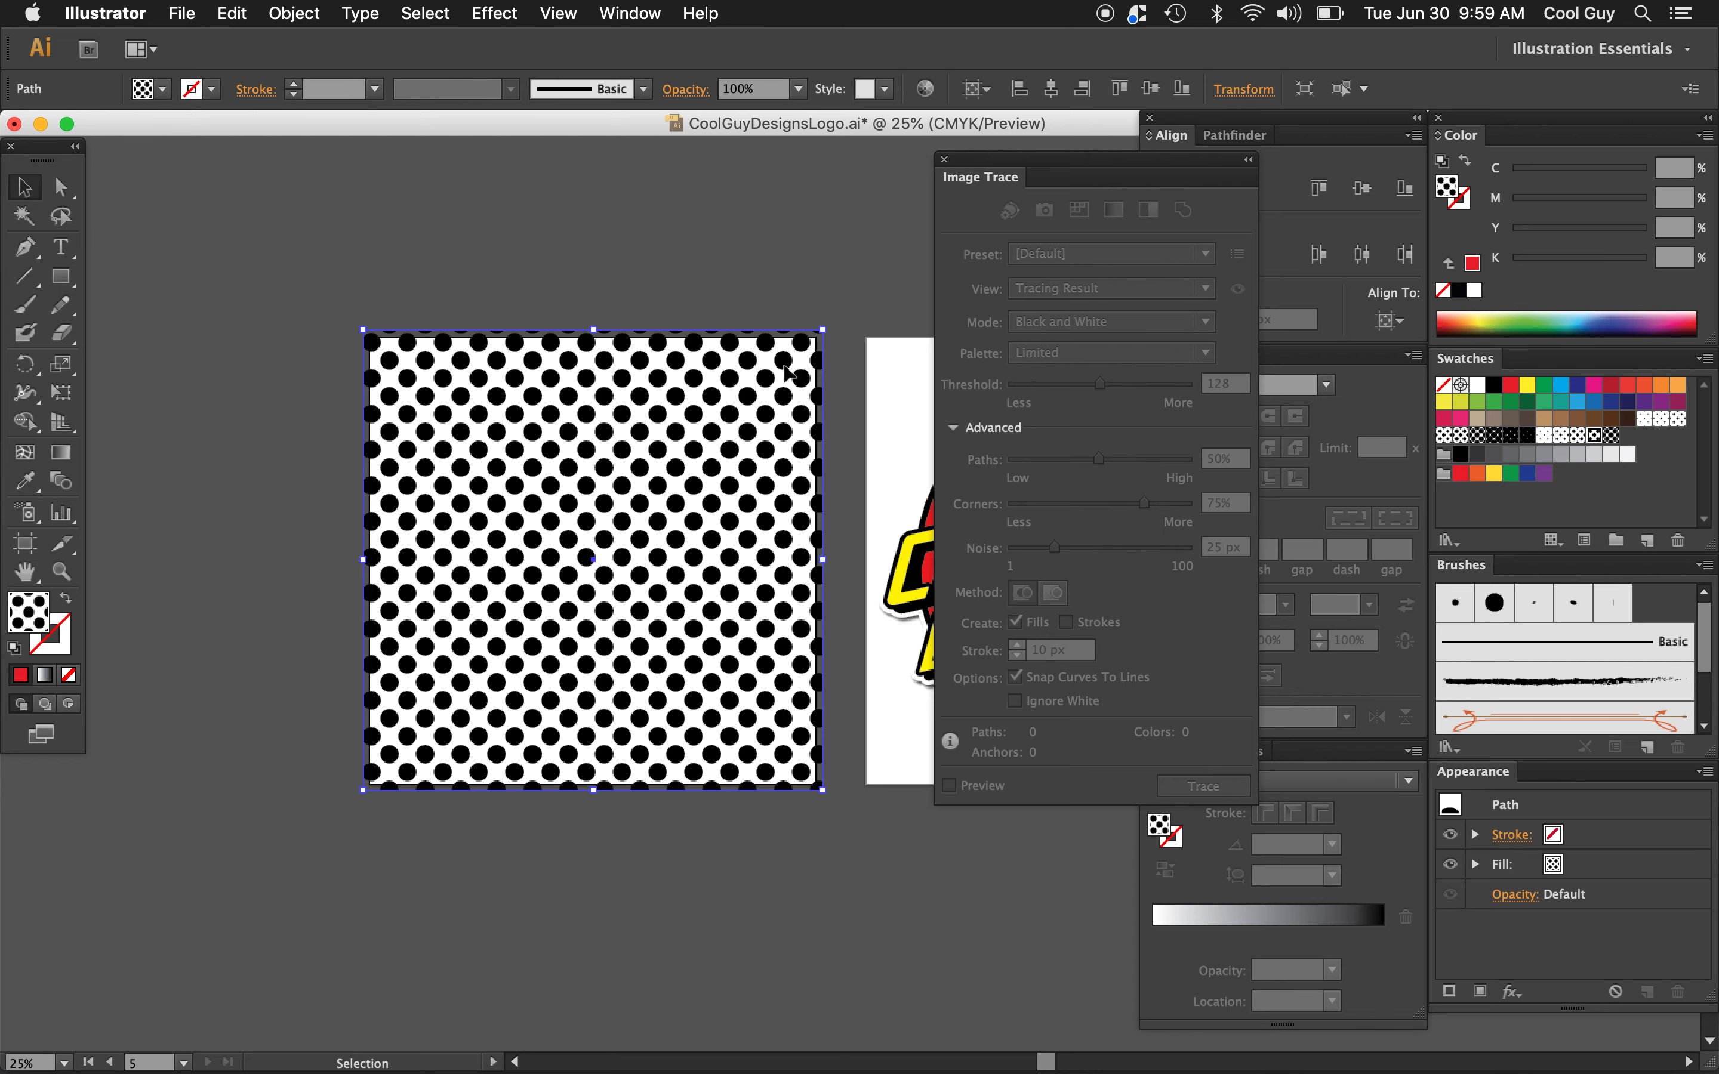
{"action": "left_click_drag", "start_coordinate": [788, 373], "coordinate": [593, 376]}
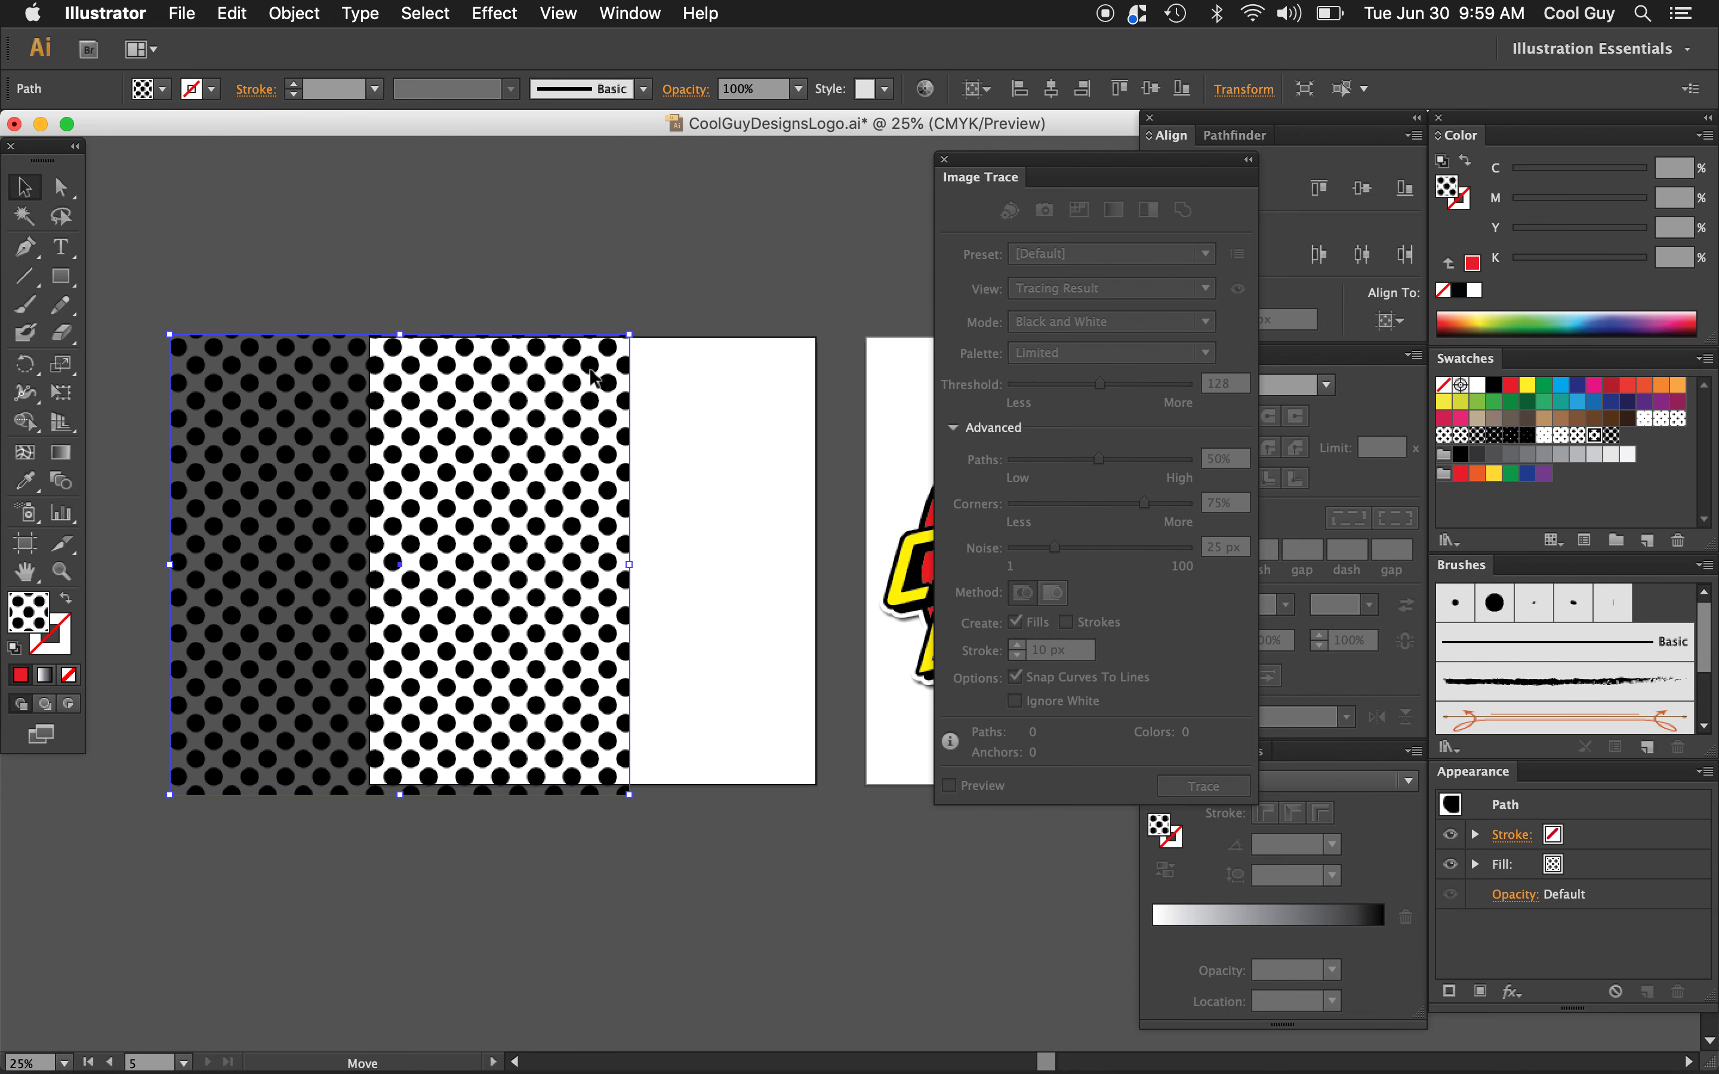
{"action": "key", "text": "super+z"}
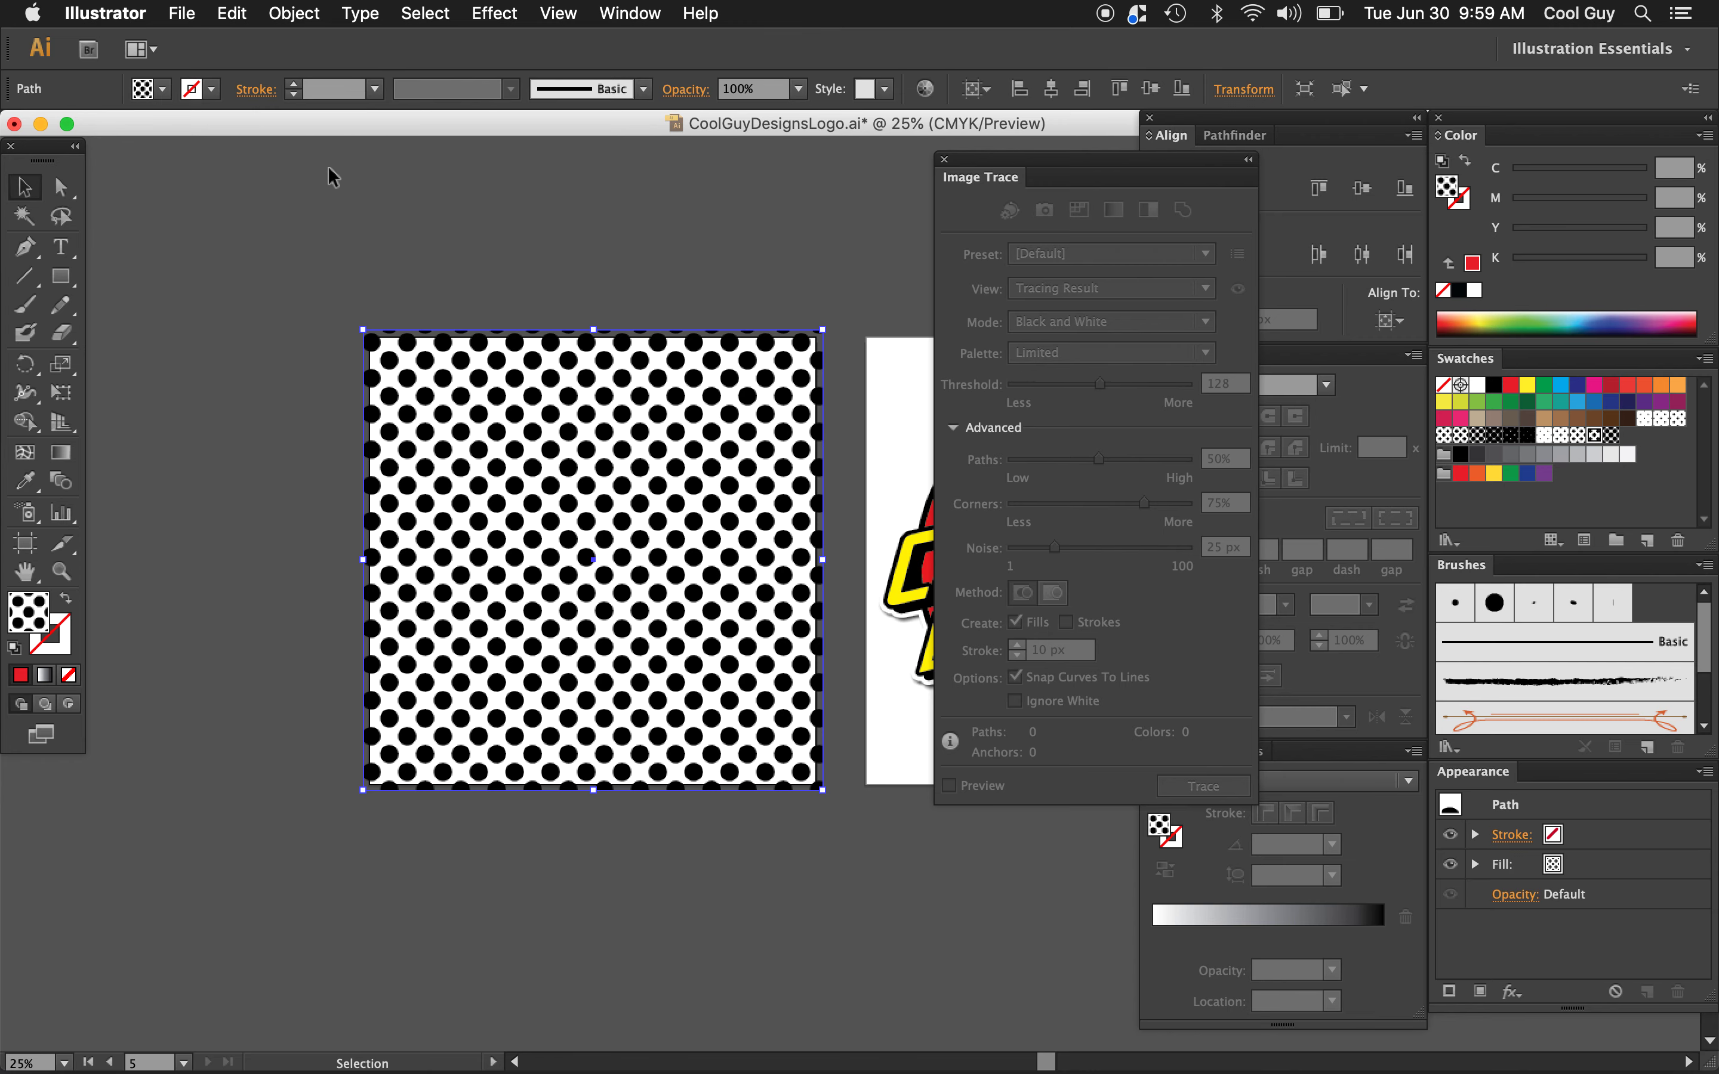
Step: Rasterize the patterned rectangle in CMYK at High (300 ppi) with a white background
{"action": "left_click", "coordinate": [294, 12]}
{"action": "left_click", "coordinate": [328, 299]}
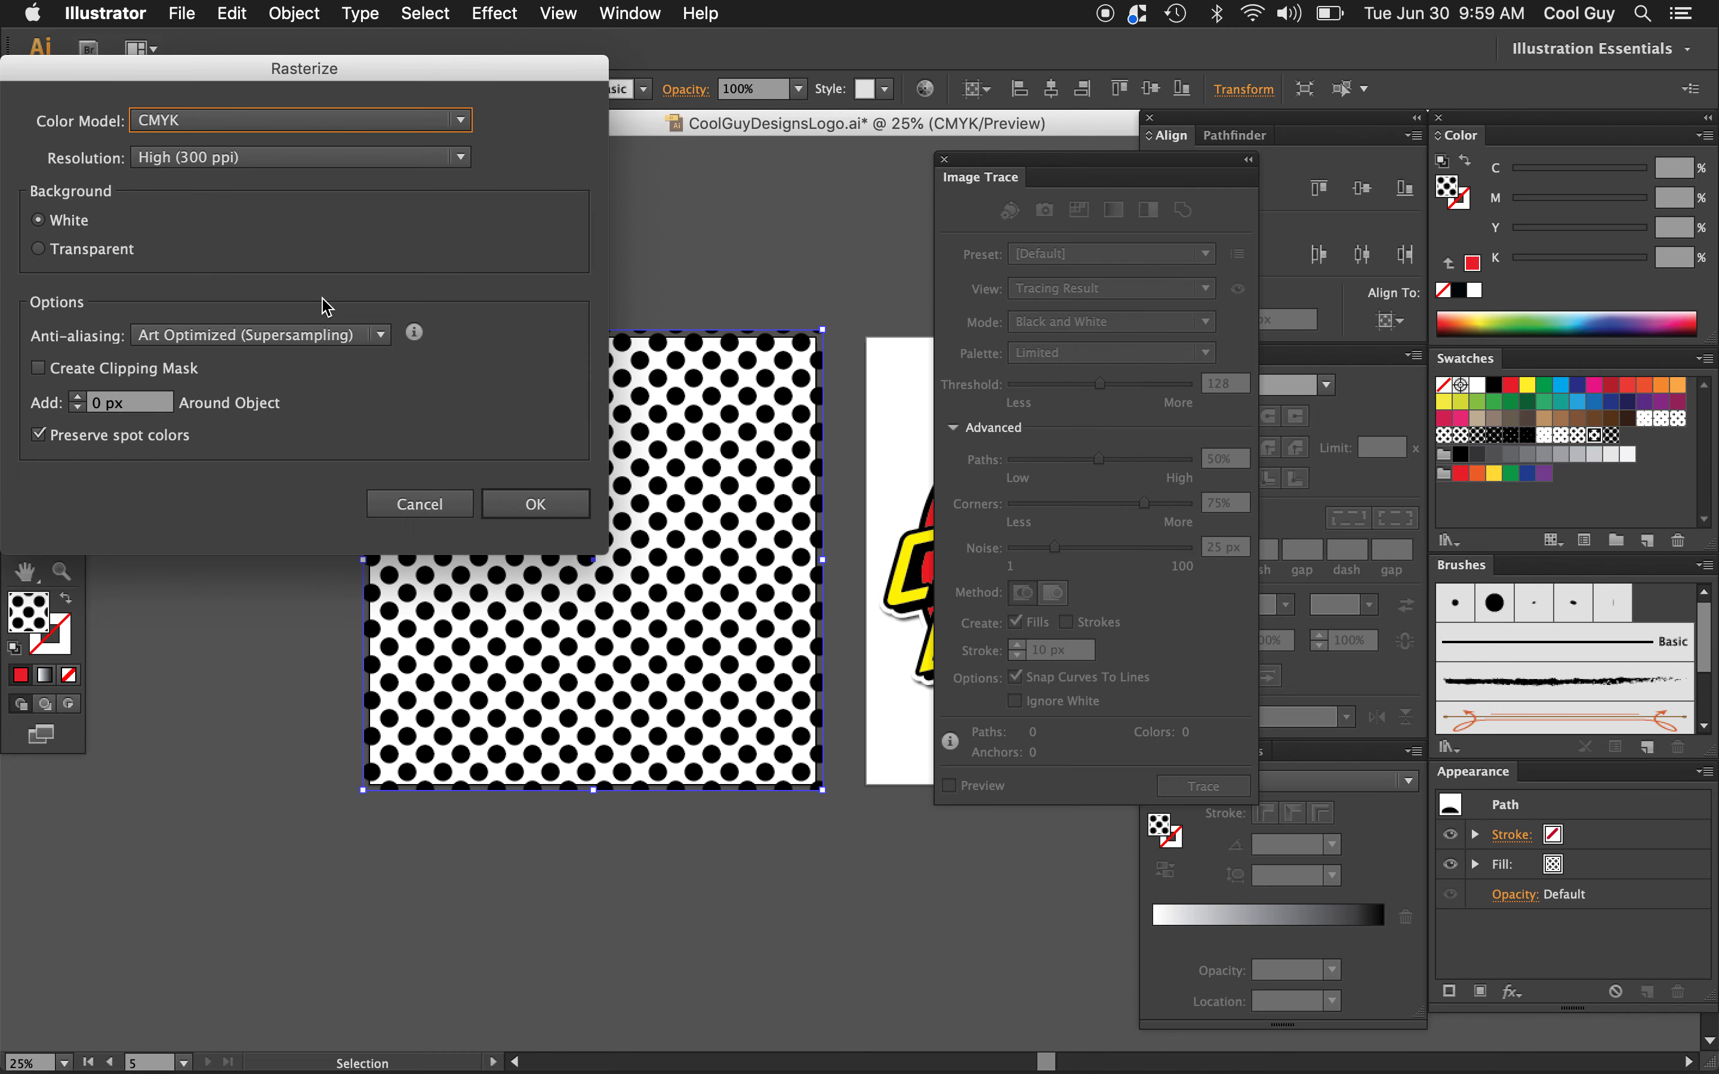
{"action": "left_click", "coordinate": [206, 157]}
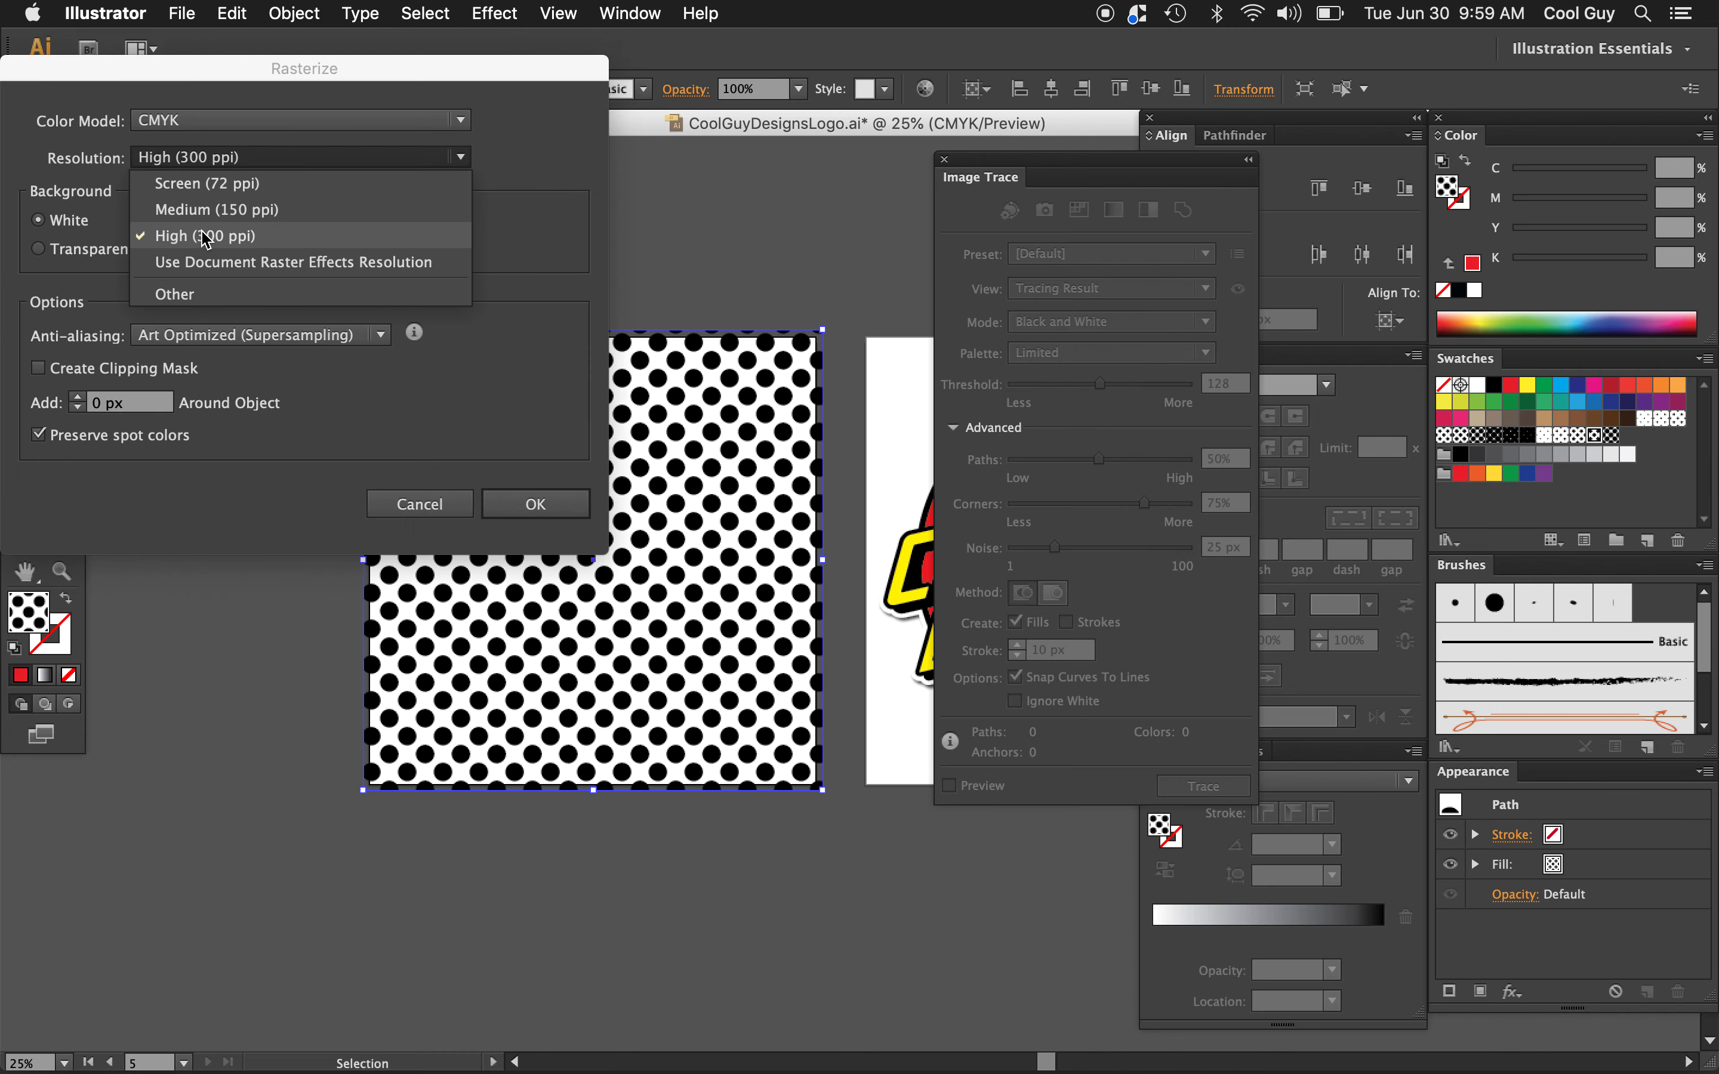
{"action": "left_click", "coordinate": [74, 142]}
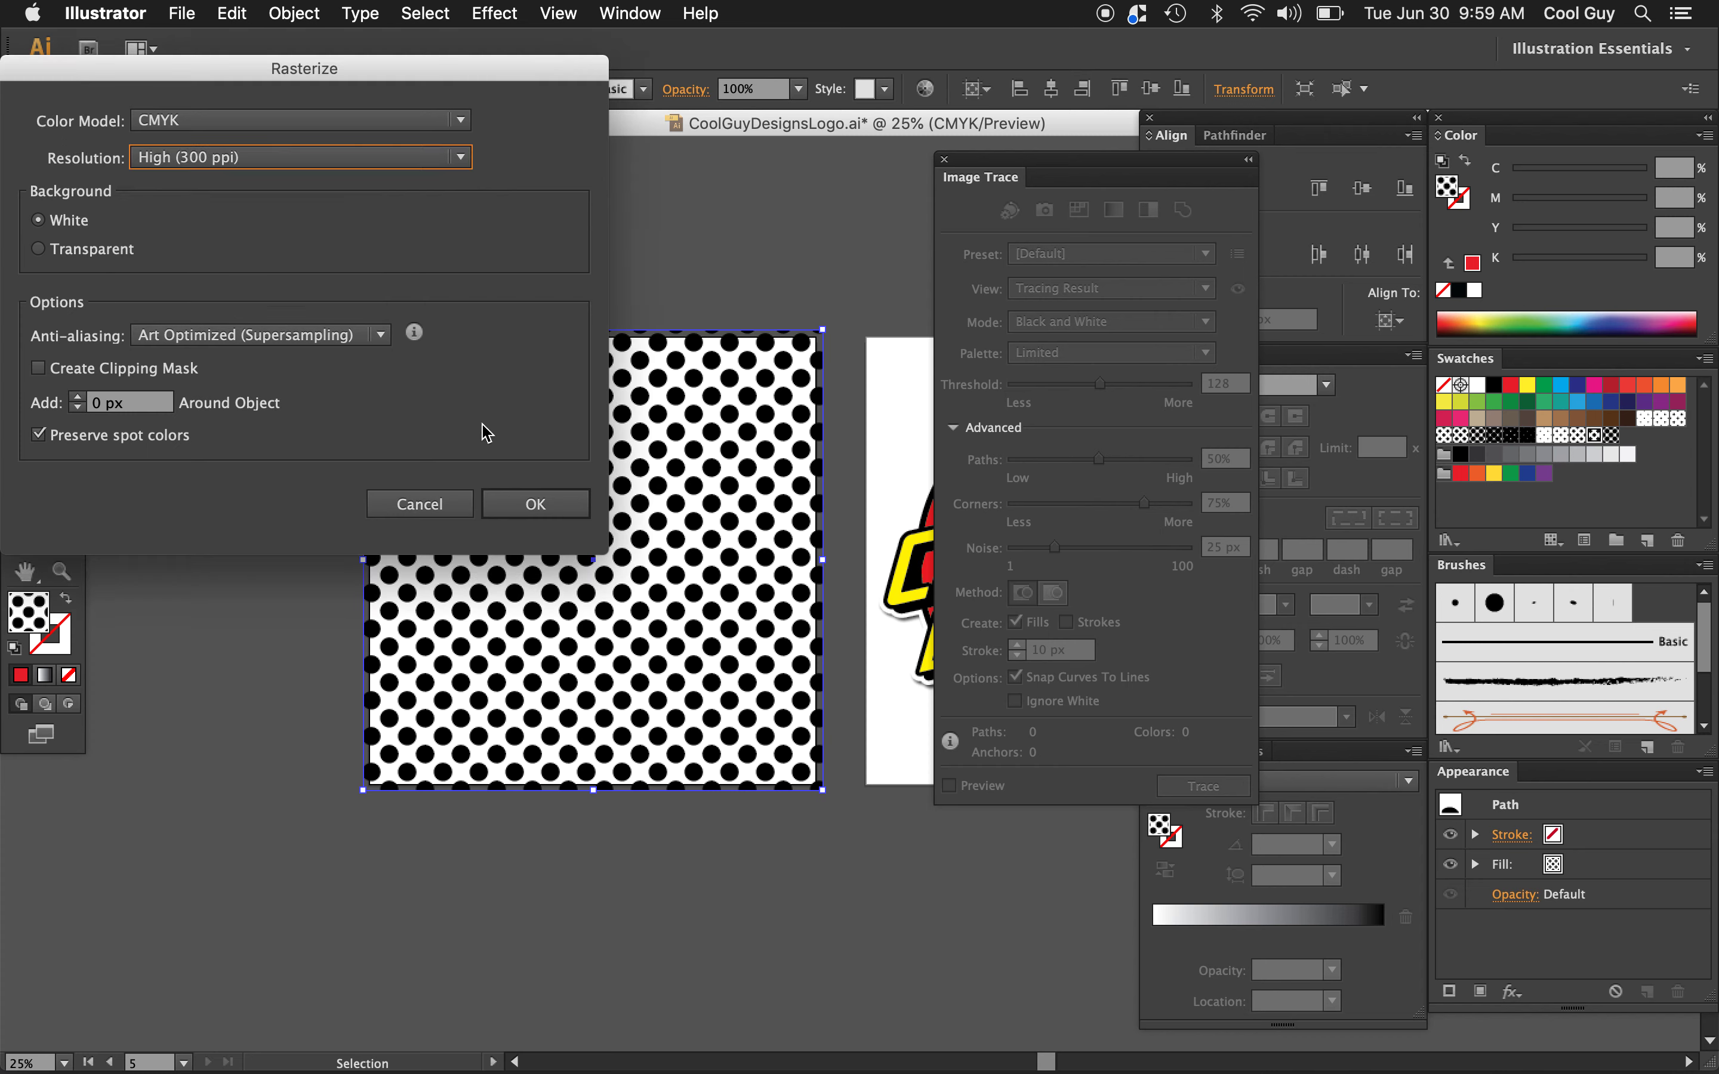
{"action": "left_click", "coordinate": [508, 506]}
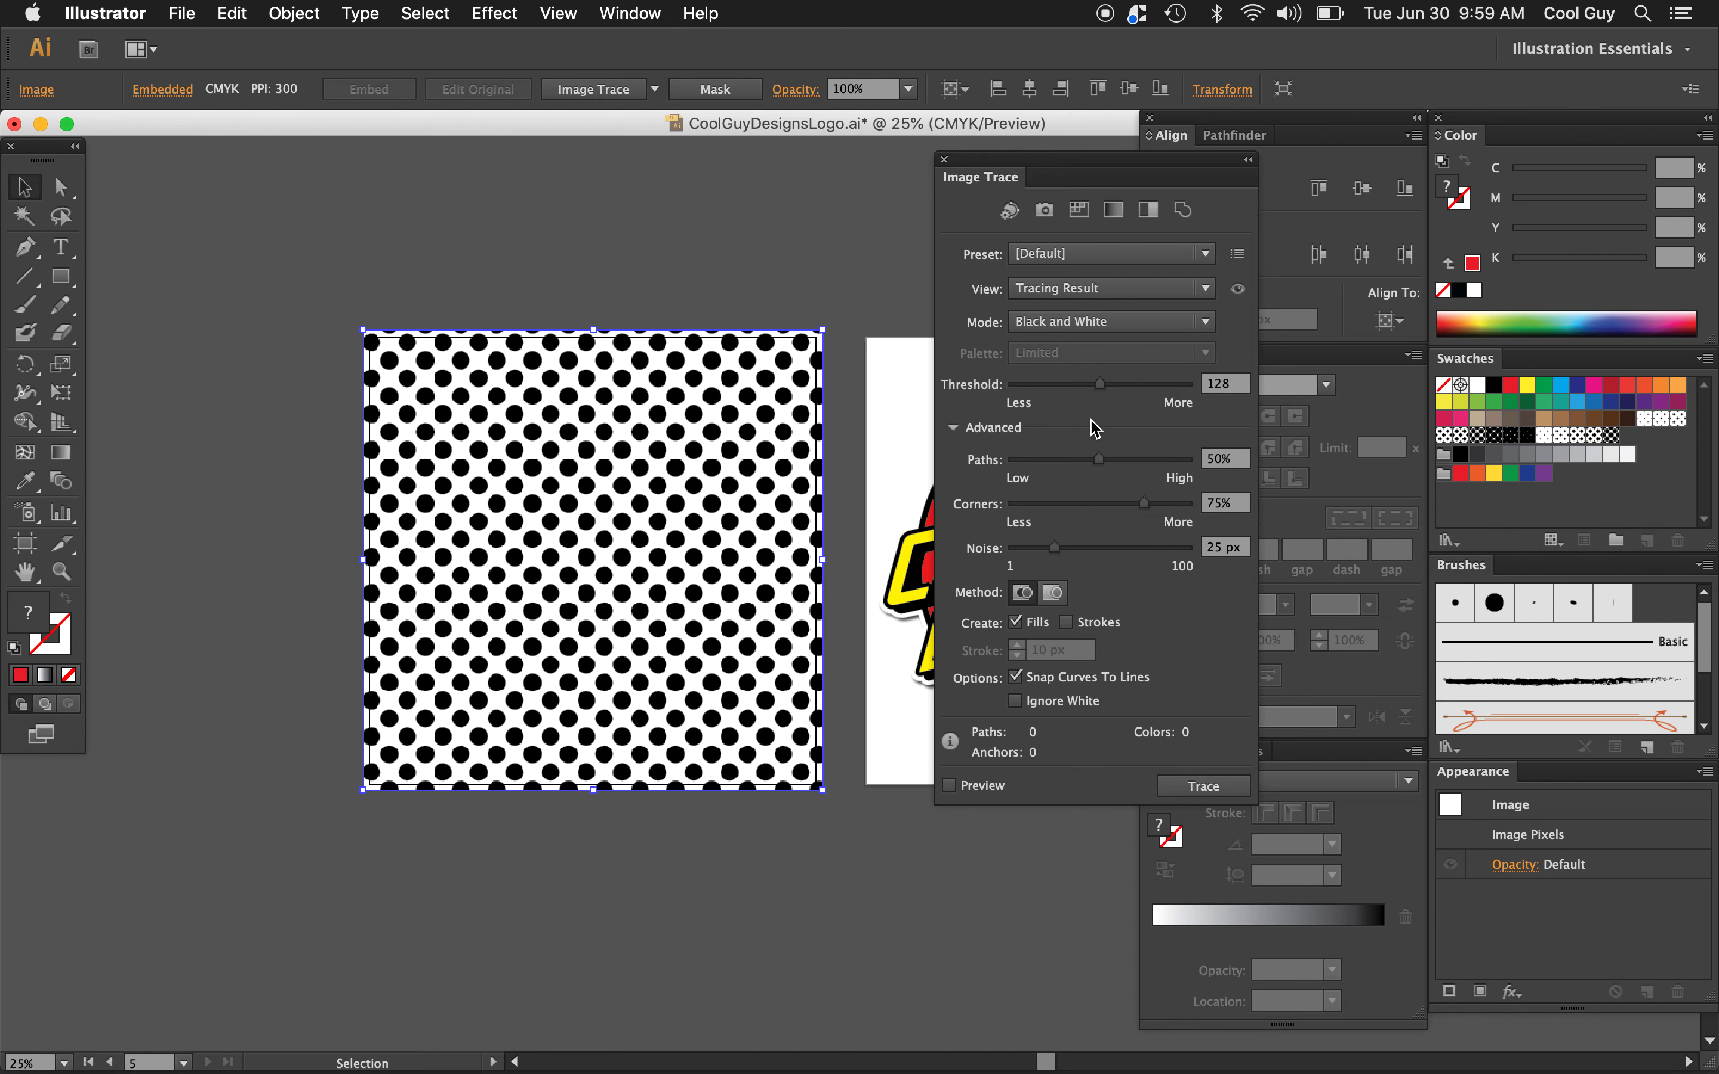
Step: Trace the rasterized pattern with the default Black and White settings and preview on, and close the Image Trace settings
{"action": "left_click", "coordinate": [1131, 323]}
{"action": "left_click", "coordinate": [1169, 291]}
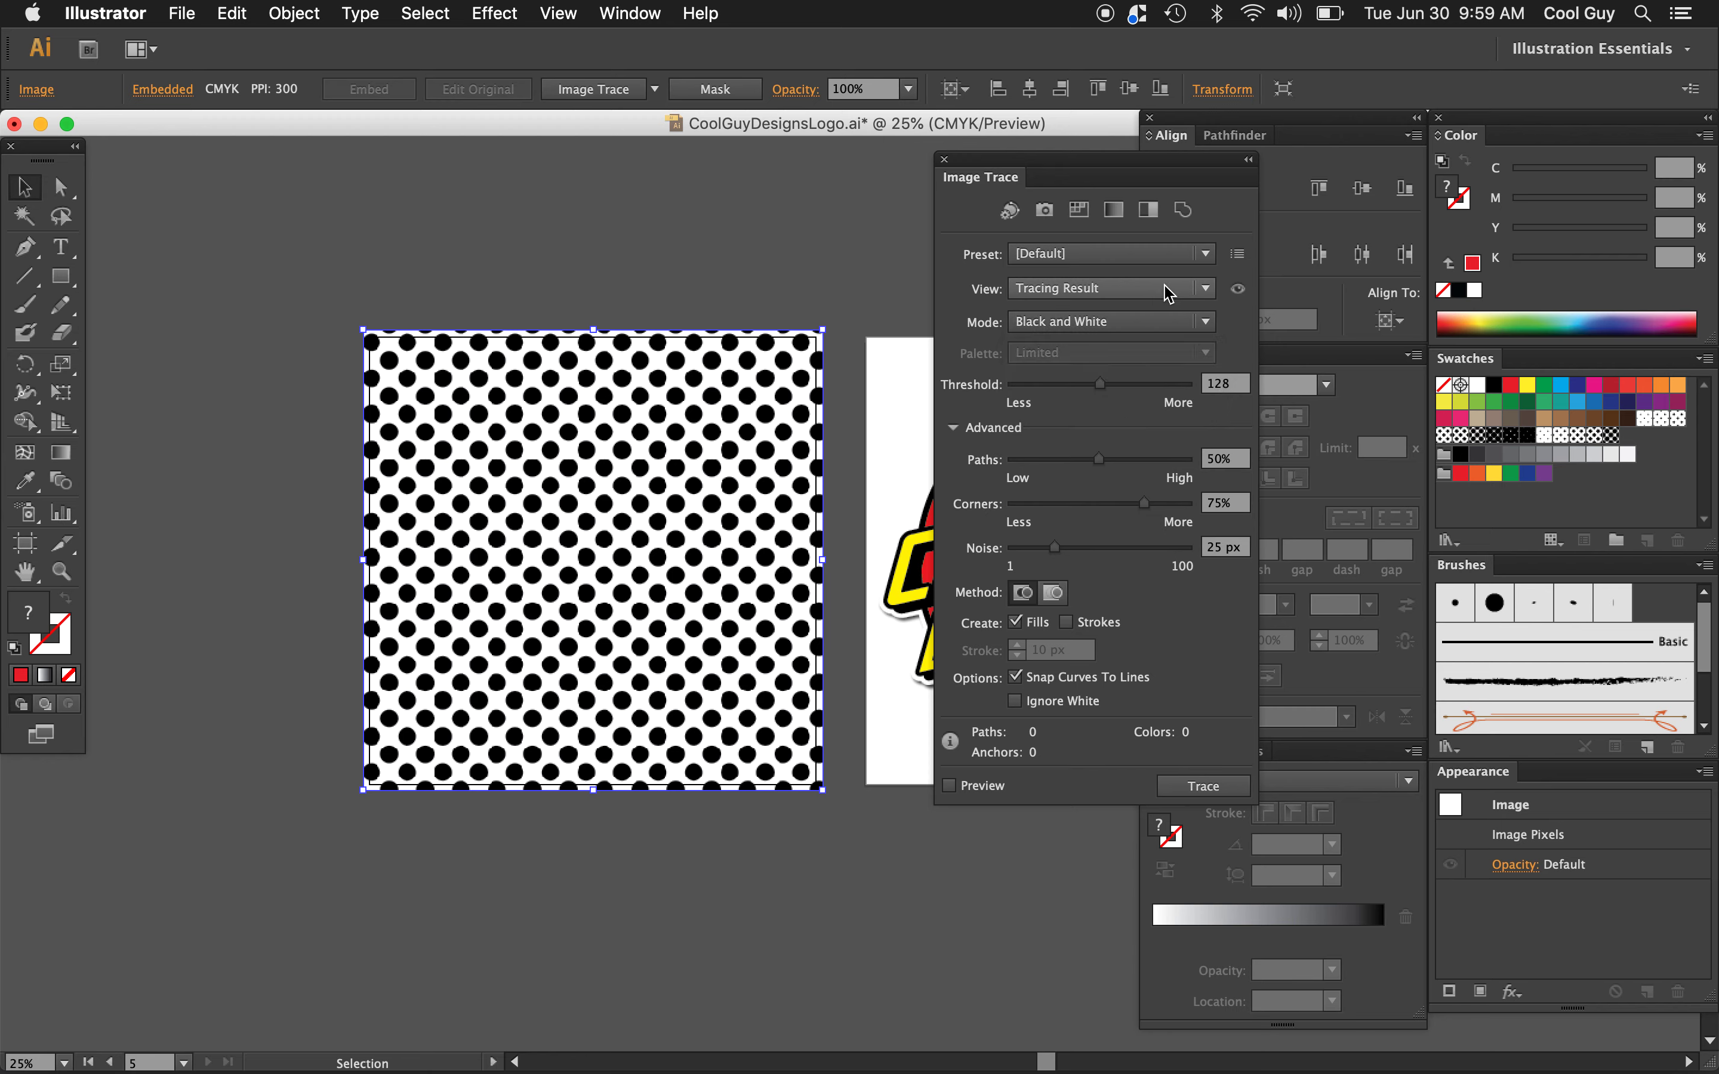
{"action": "left_click", "coordinate": [1169, 291]}
{"action": "left_click", "coordinate": [1169, 291]}
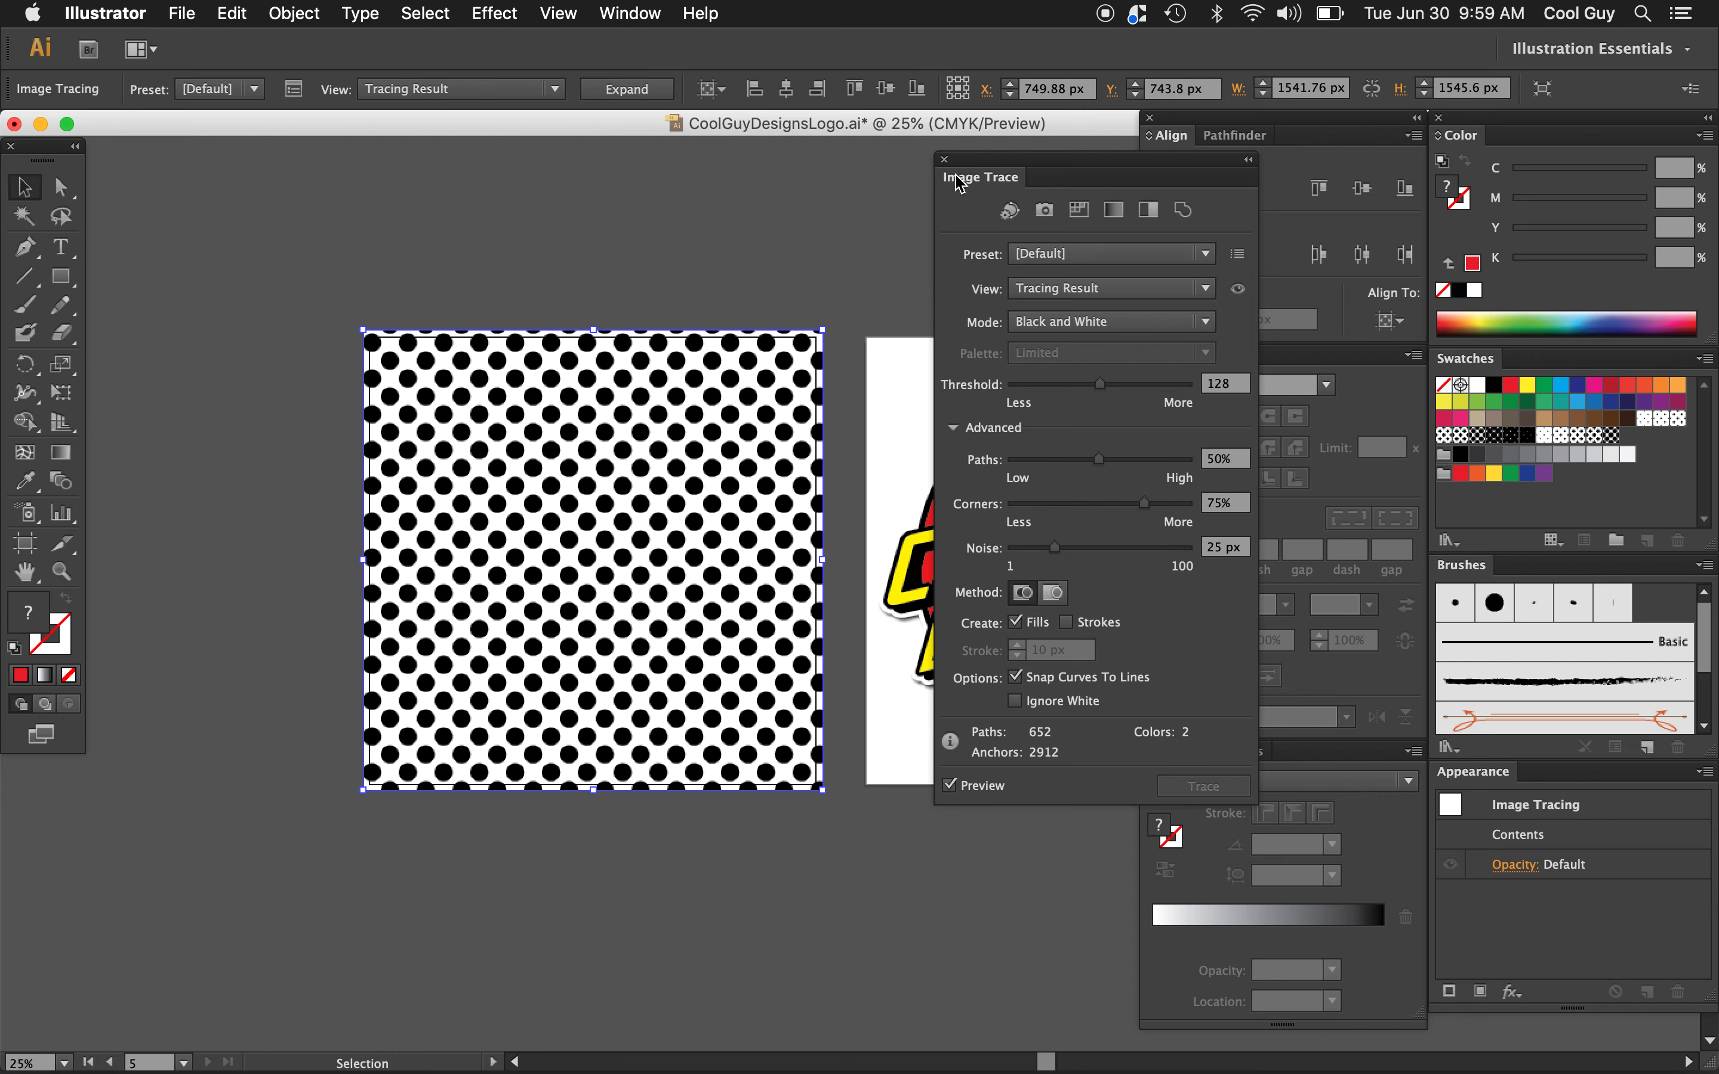
{"action": "left_click", "coordinate": [944, 160]}
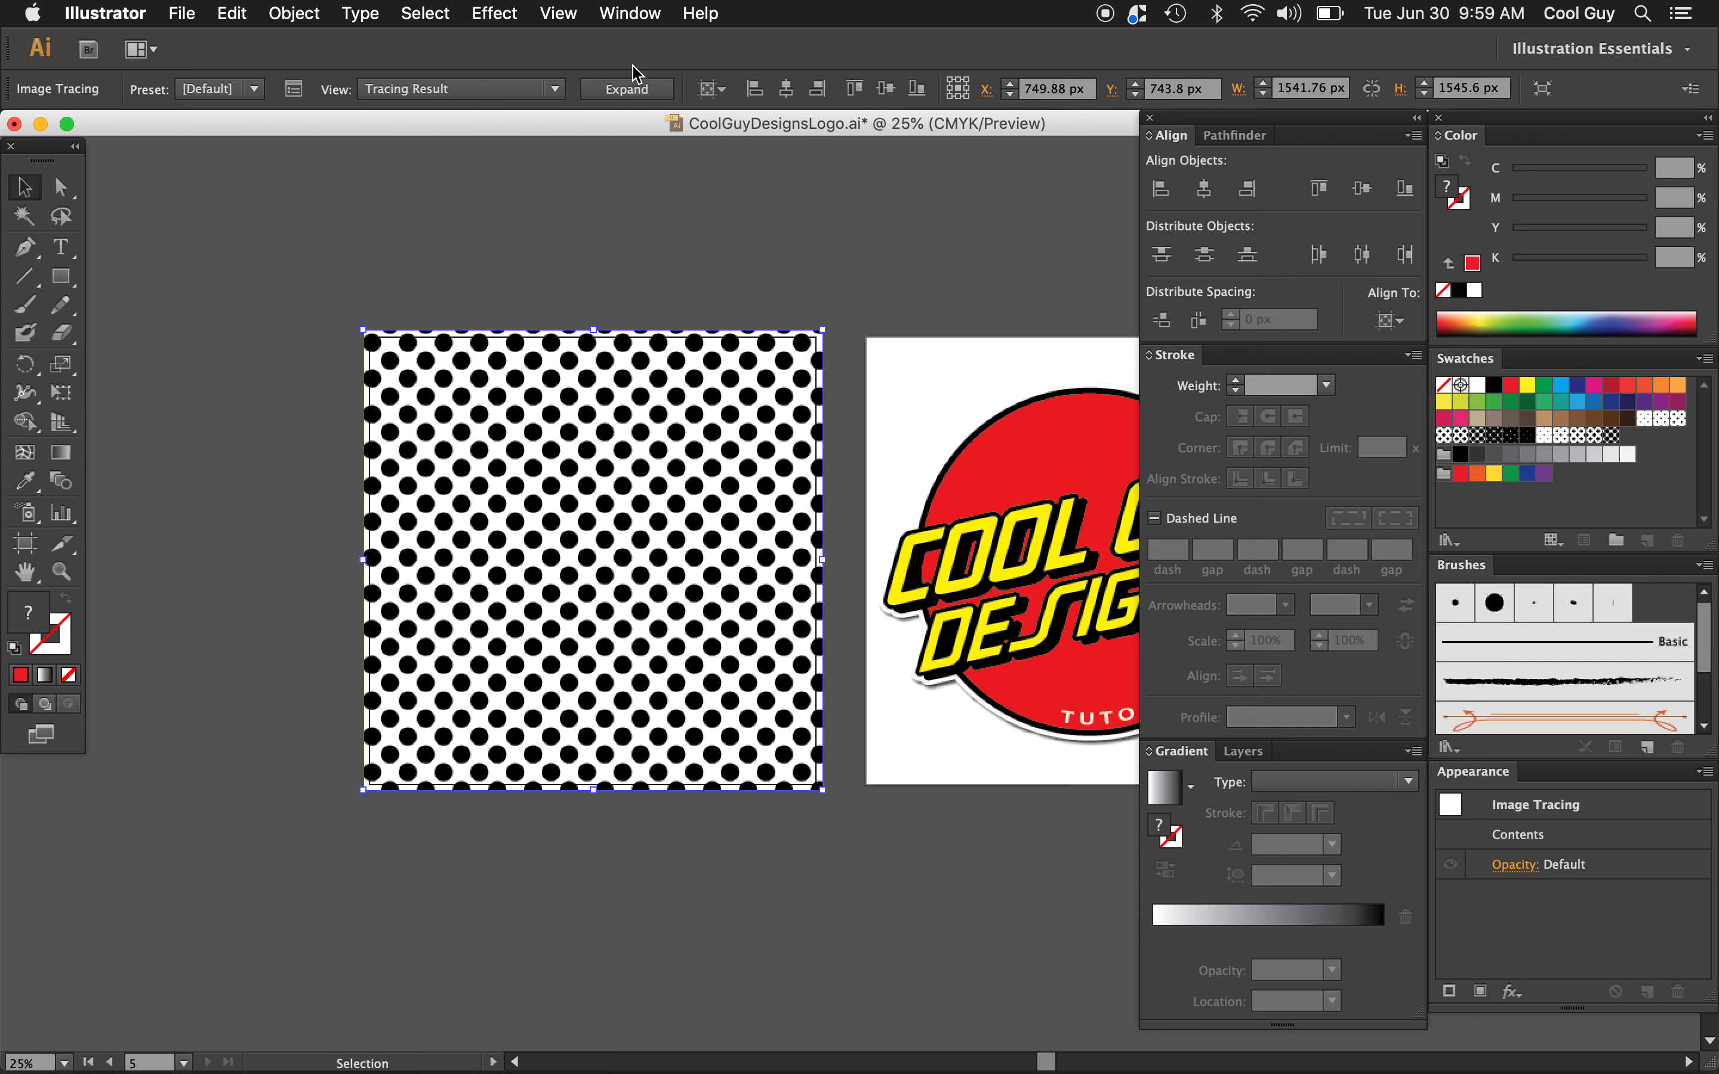
Step: Expand the traced pattern into paths and ungroup them
{"action": "left_click", "coordinate": [627, 89]}
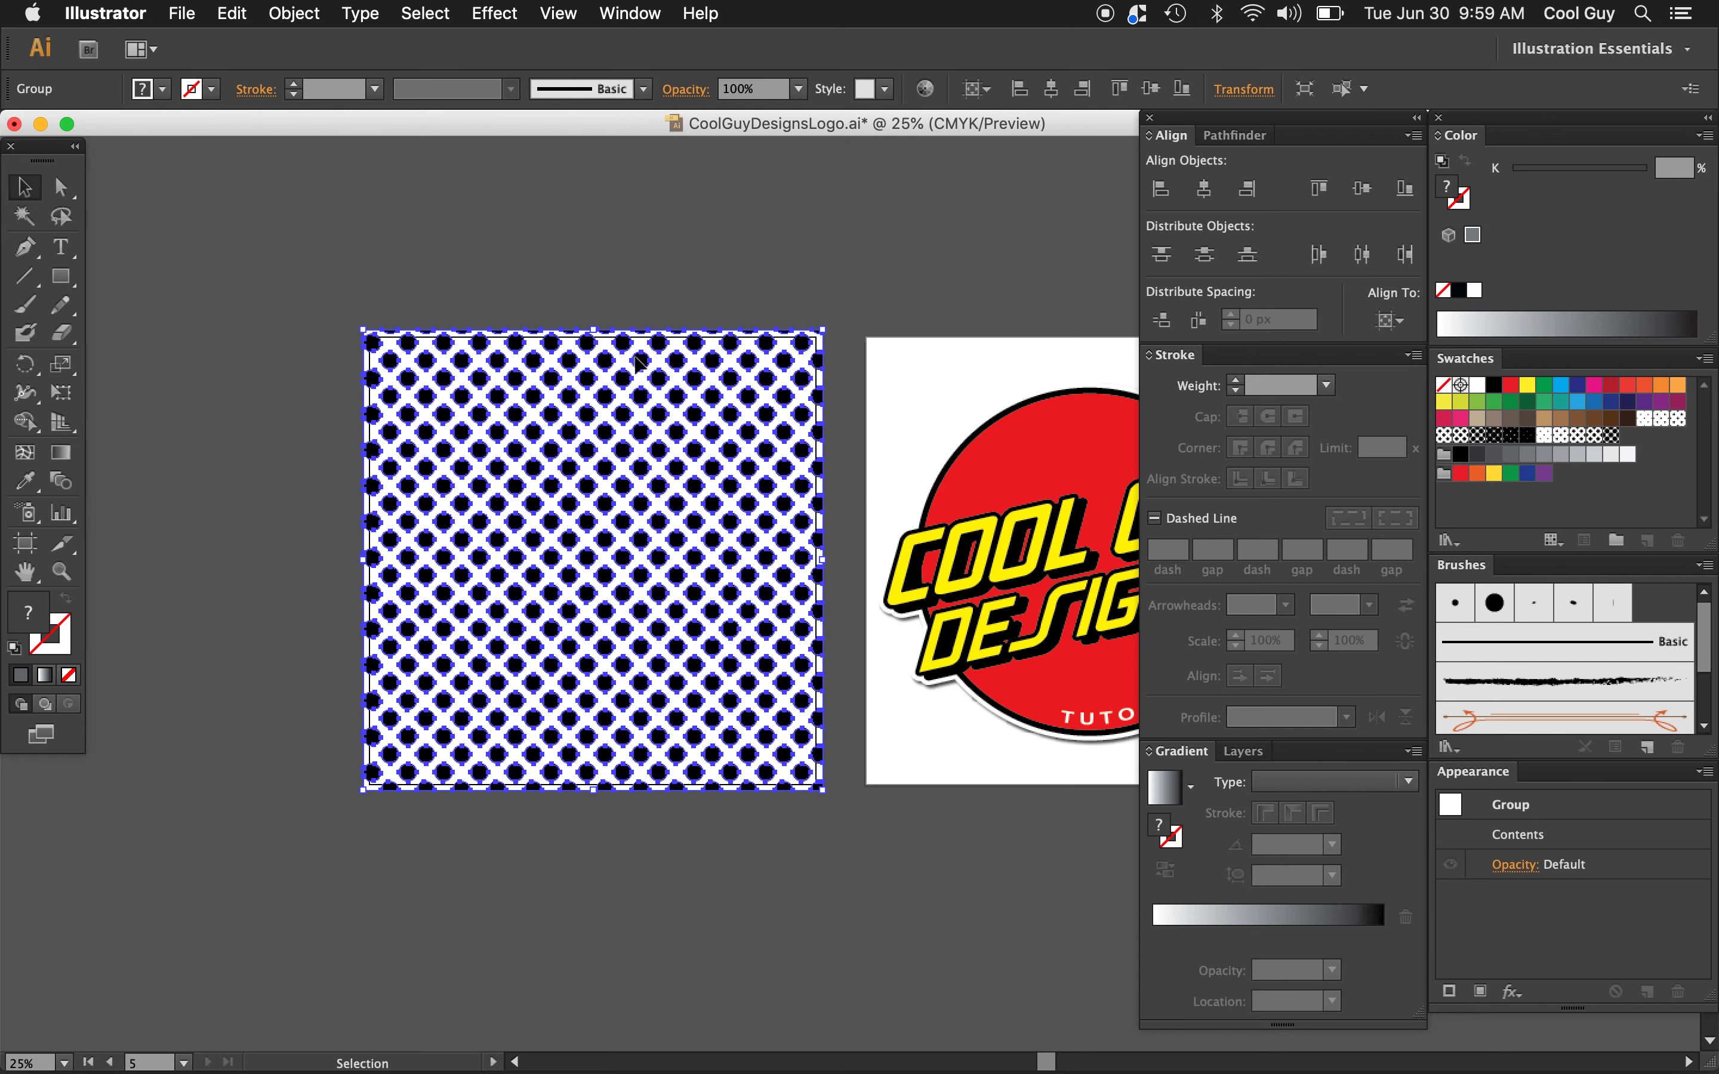
{"action": "left_click", "coordinate": [307, 15]}
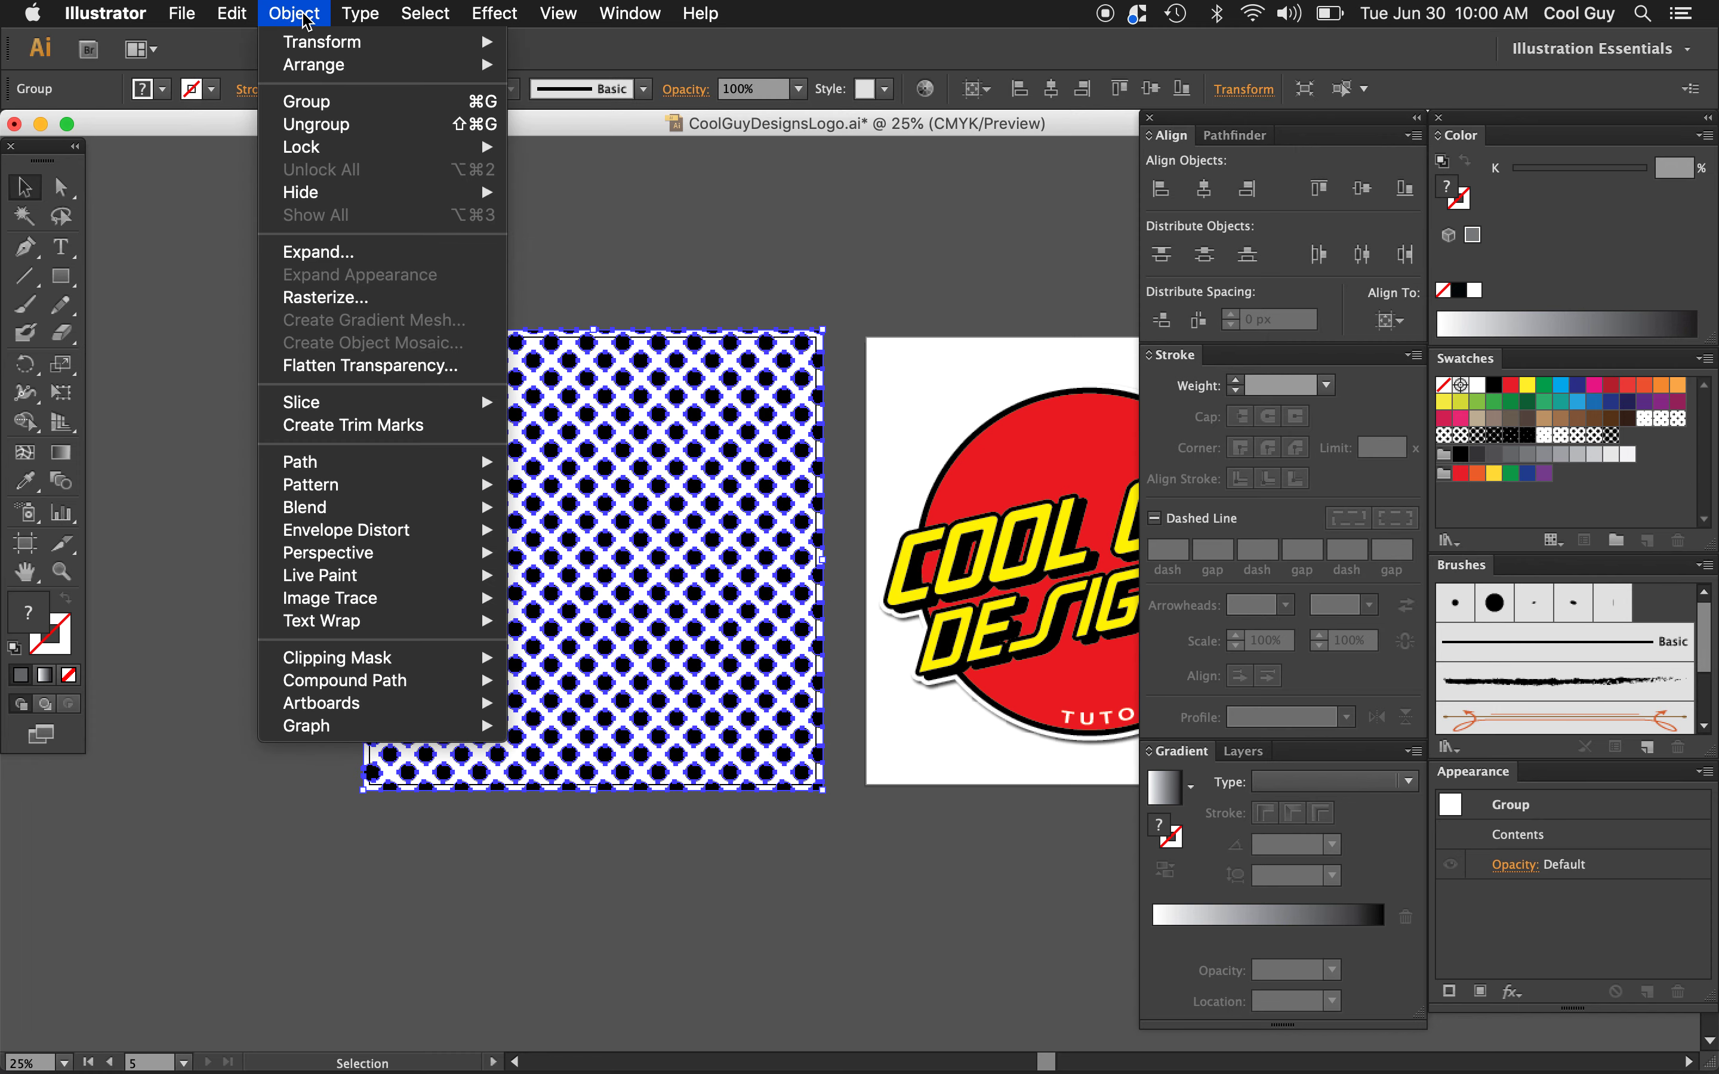
{"action": "left_click", "coordinate": [304, 127]}
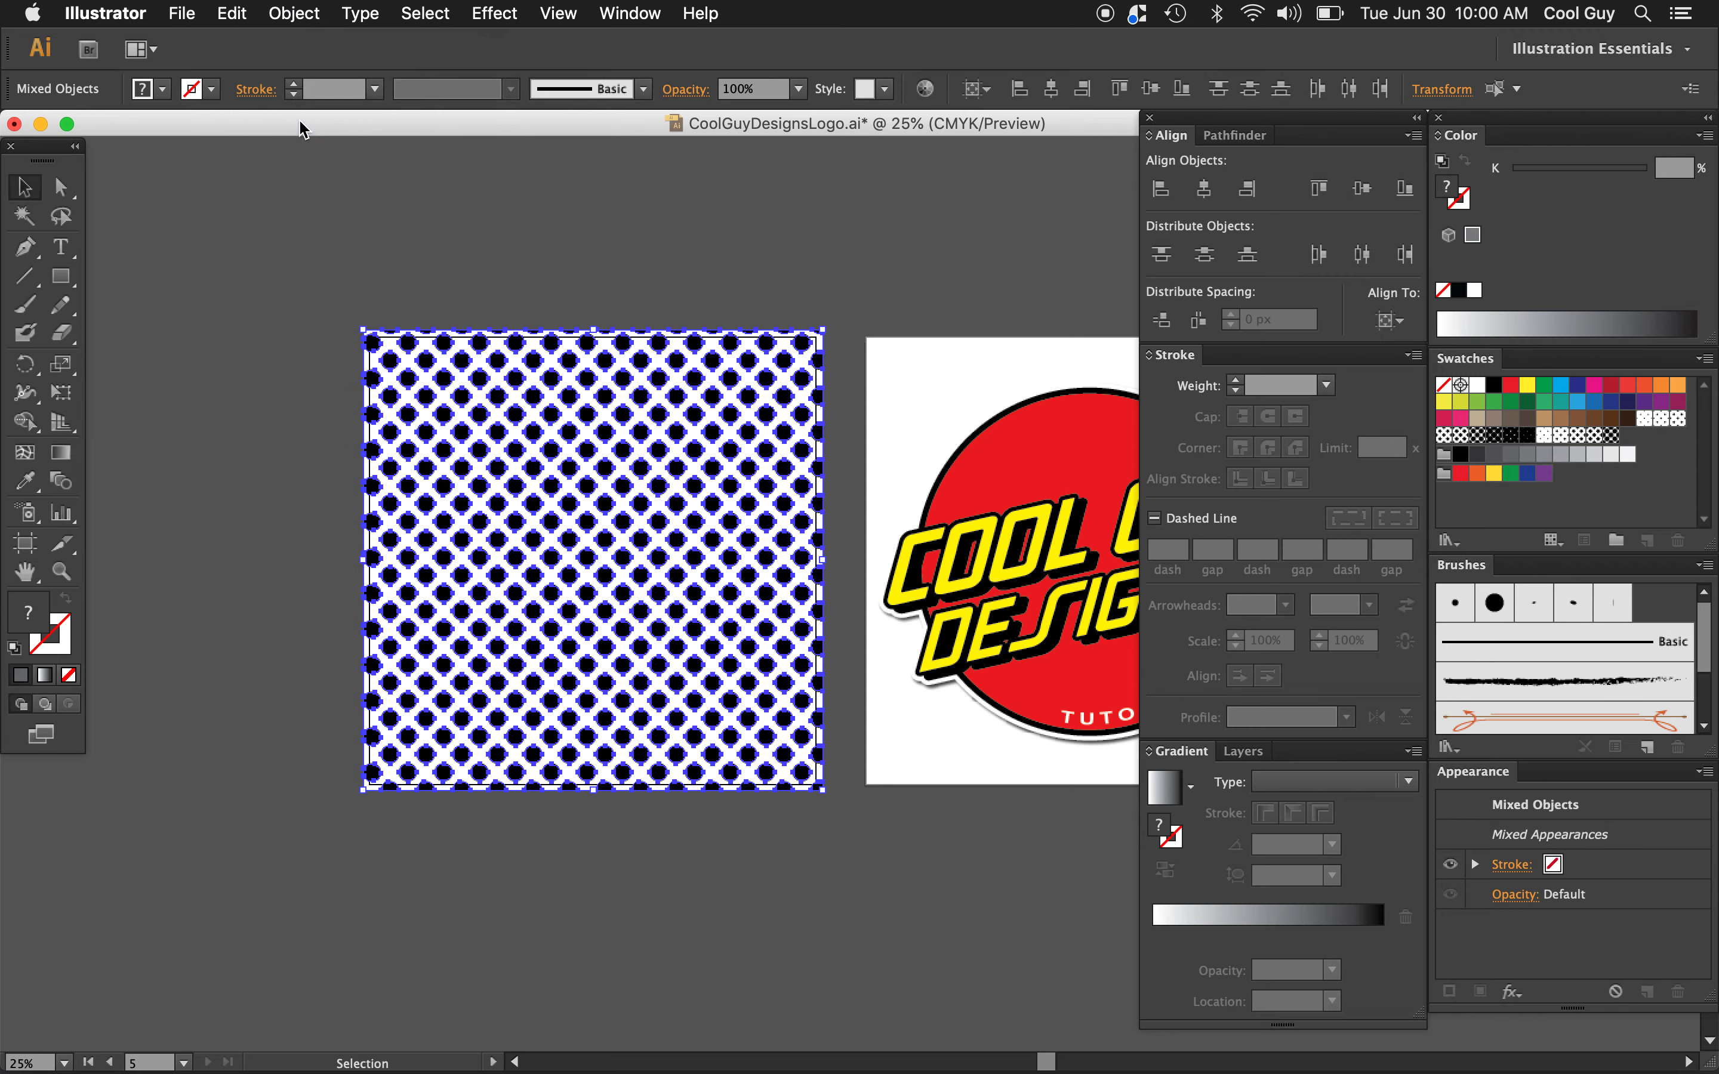
Step: Delete the white background shape from between the traced black dots
{"action": "left_click", "coordinate": [444, 197]}
{"action": "left_click_drag", "start_coordinate": [557, 367], "coordinate": [307, 411]}
{"action": "key", "text": "Delete"}
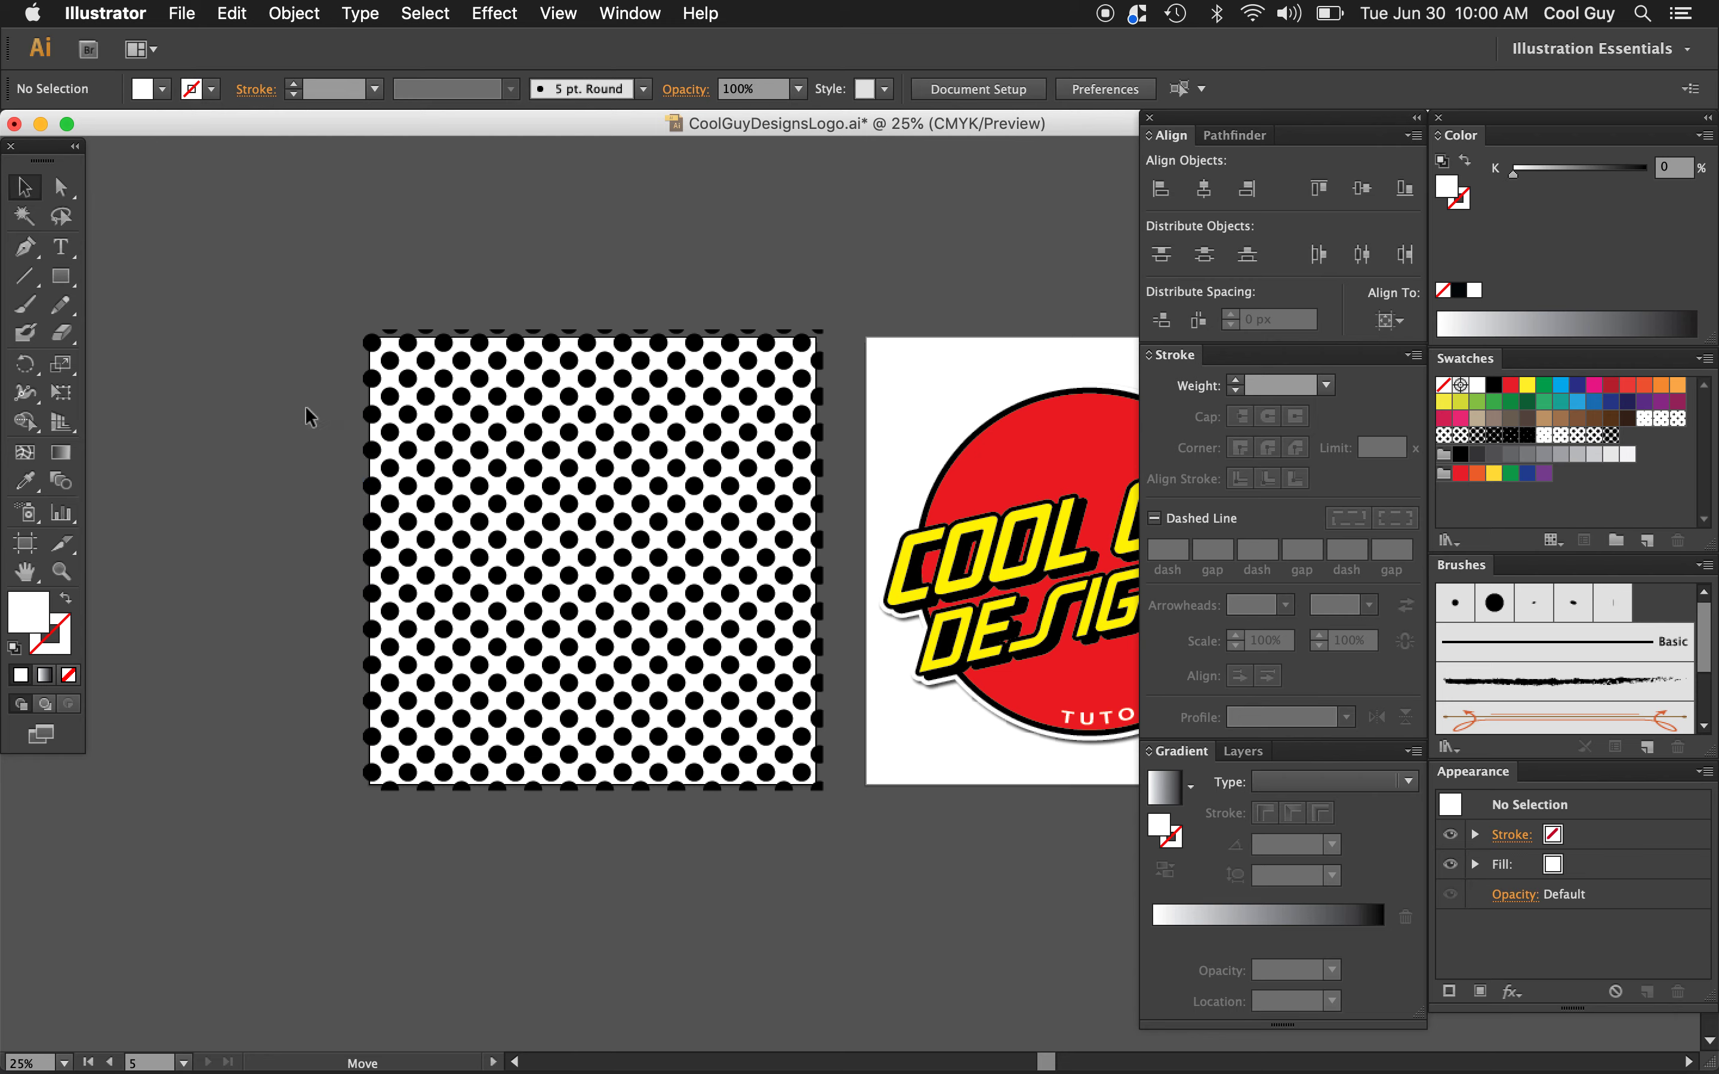
Step: Group all the black dots into one object and deselect it
{"action": "left_click_drag", "start_coordinate": [335, 310], "coordinate": [844, 824]}
{"action": "left_click", "coordinate": [421, 262]}
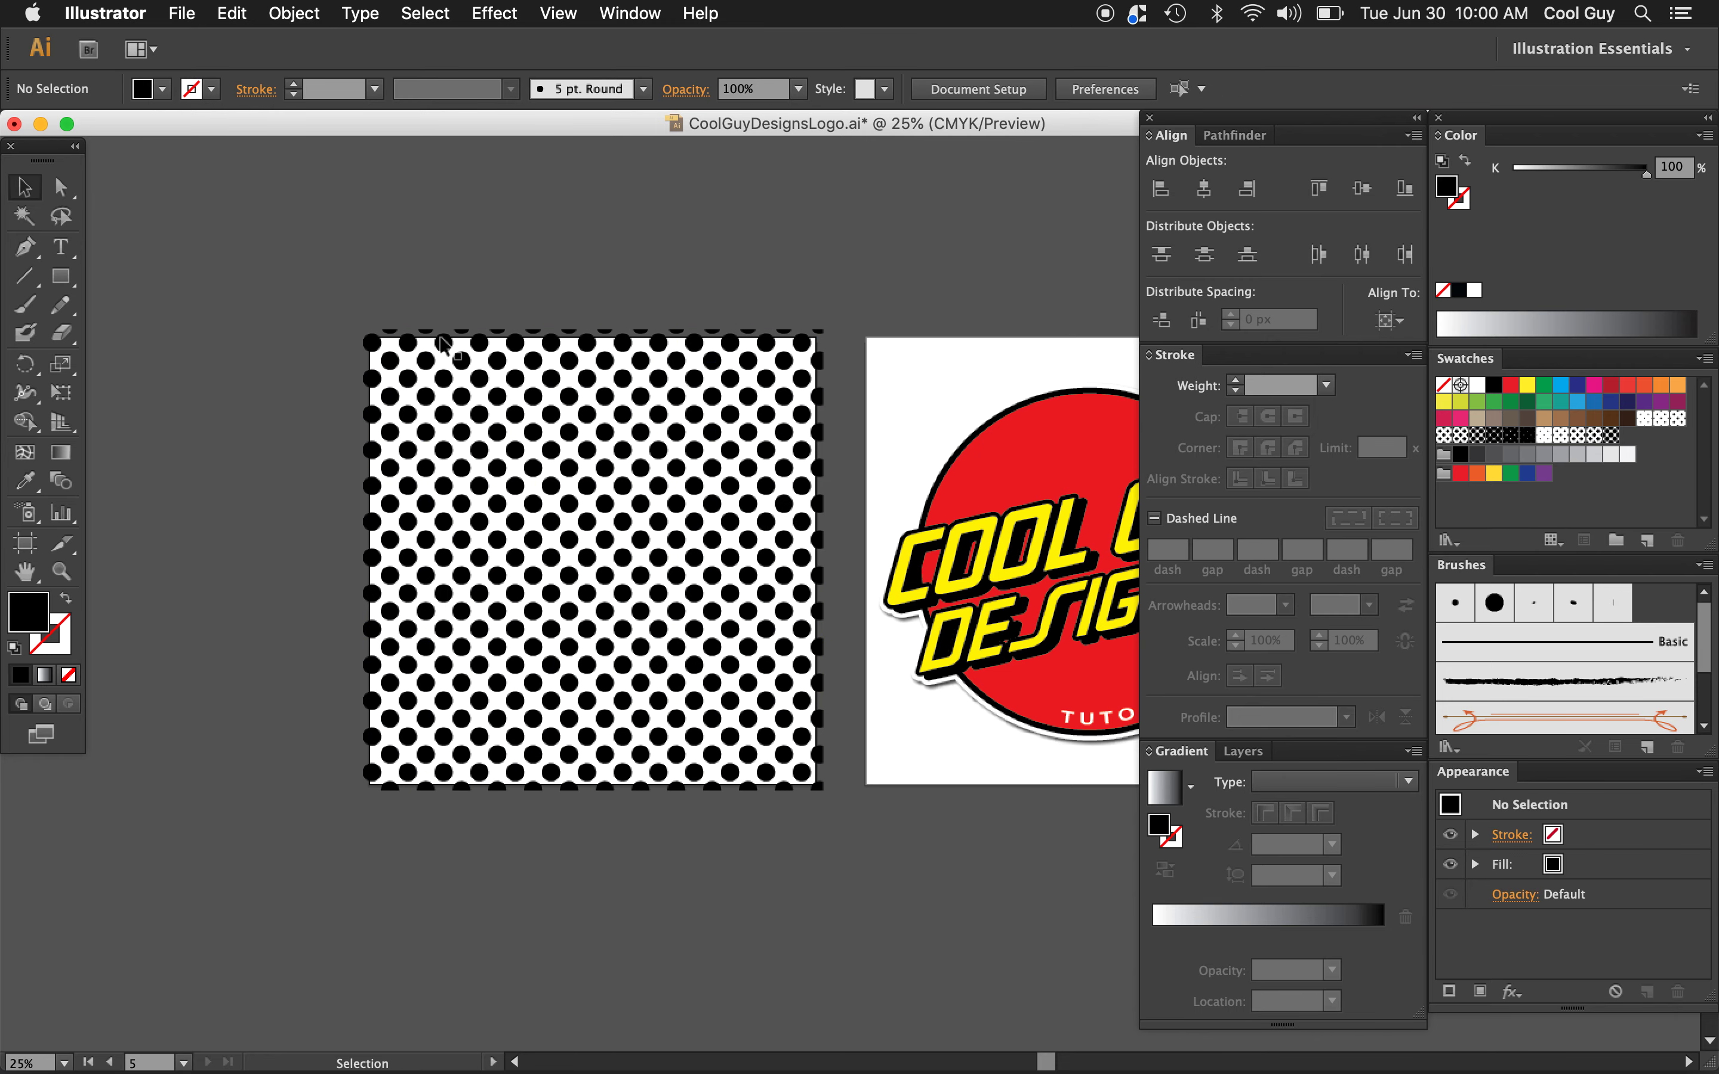
{"action": "left_click_drag", "start_coordinate": [430, 363], "coordinate": [844, 796]}
{"action": "key", "text": "super+z"}
{"action": "left_click", "coordinate": [323, 15]}
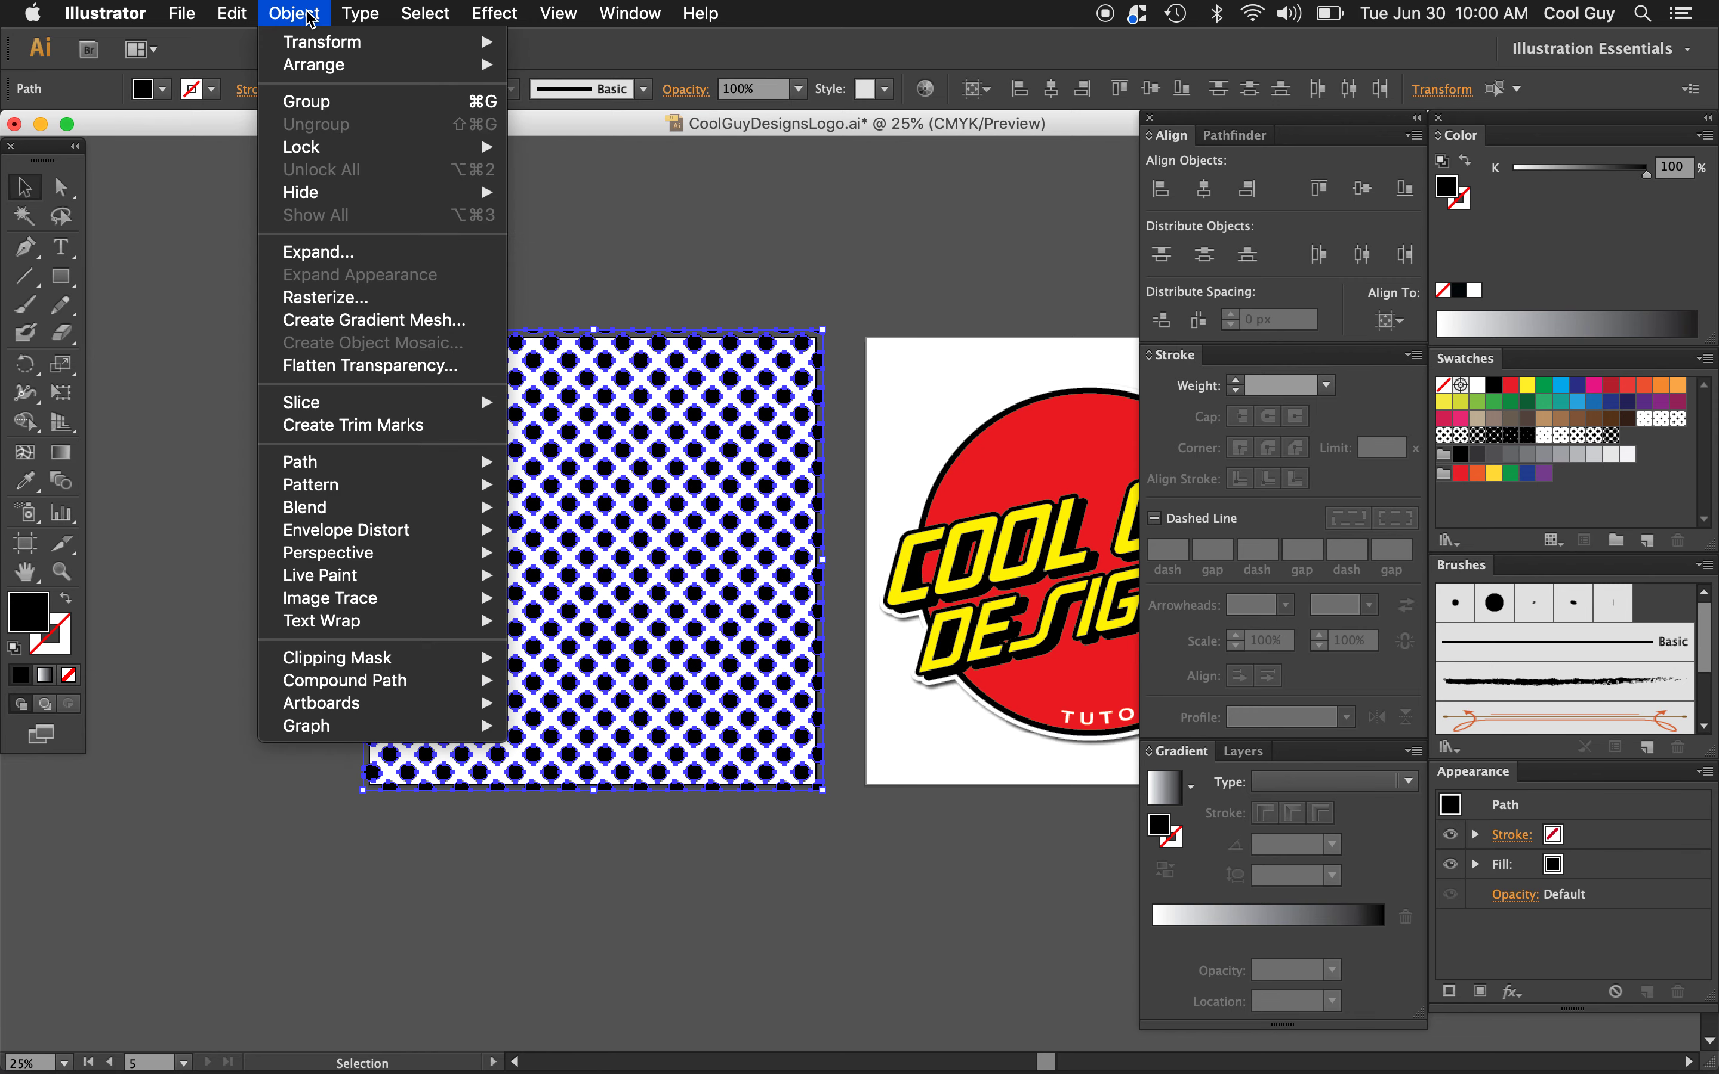
{"action": "left_click", "coordinate": [318, 108]}
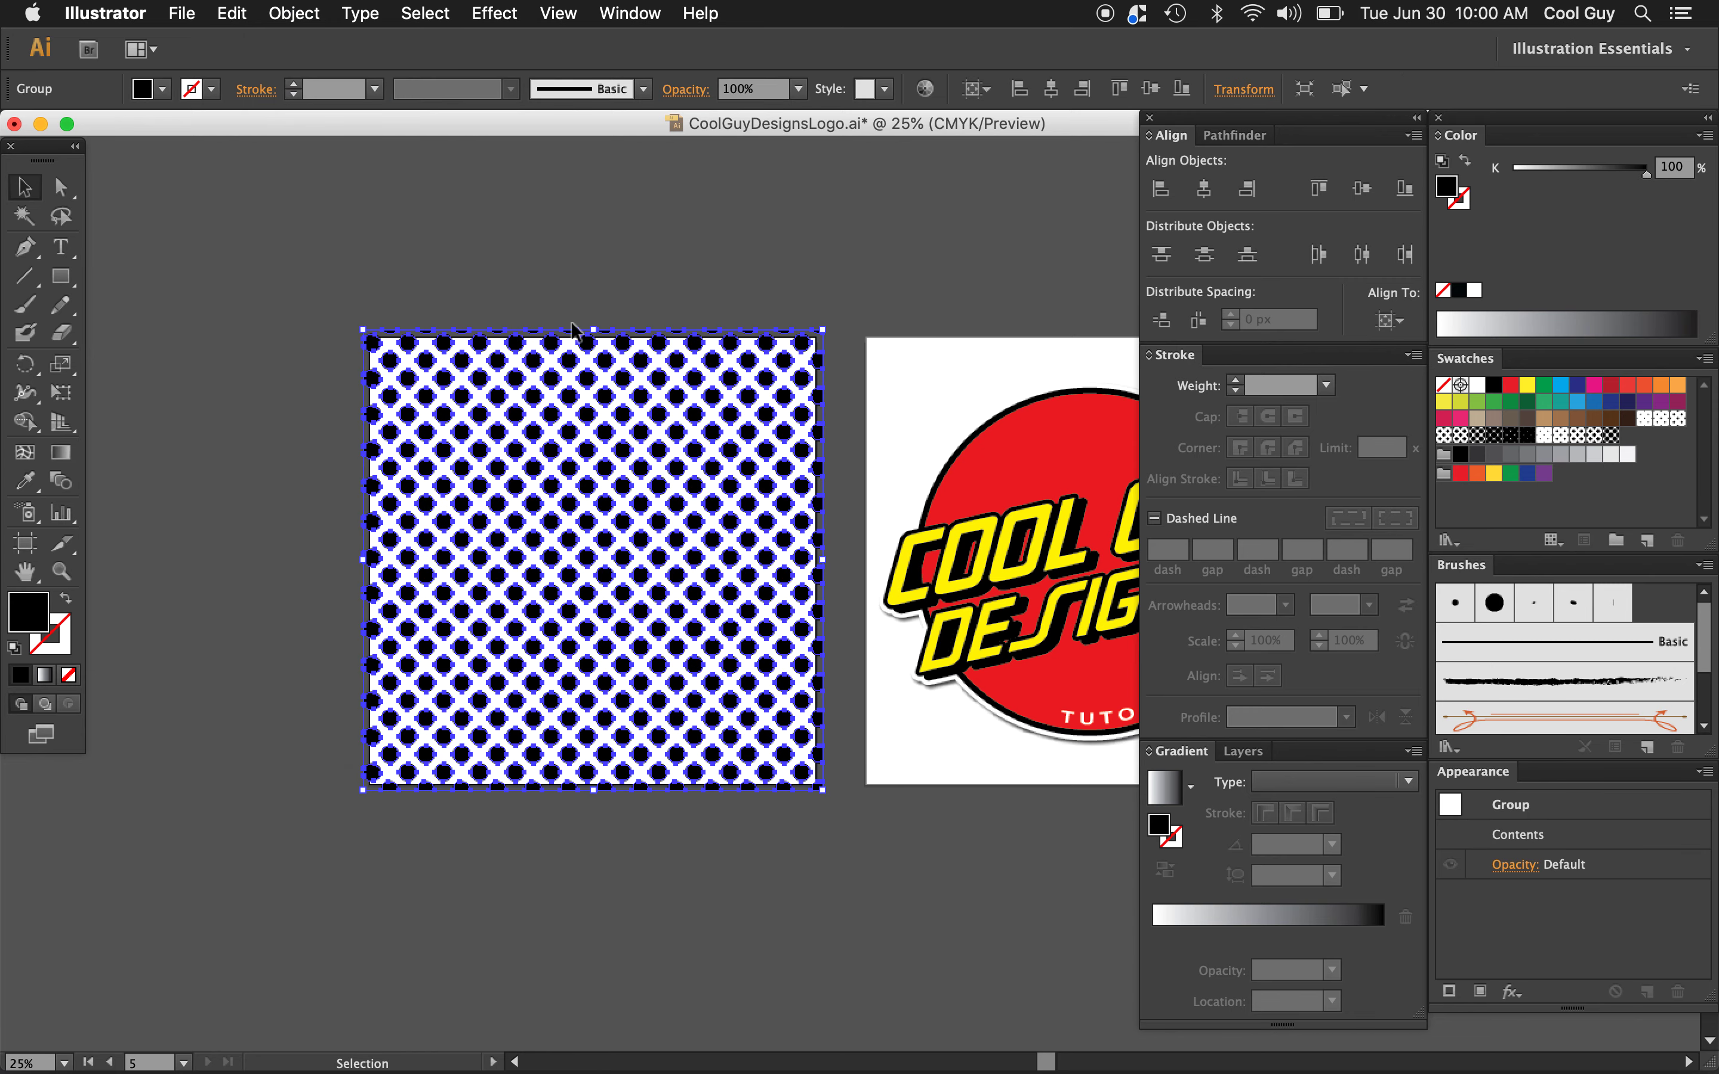
{"action": "left_click", "coordinate": [594, 239]}
Step: Move the dot group off to the left of its artboard, and undo the move
{"action": "scroll", "coordinate": [794, 399], "scroll_direction": "left", "scroll_amount": 8}
{"action": "scroll", "coordinate": [795, 399], "scroll_direction": "down", "scroll_amount": 2}
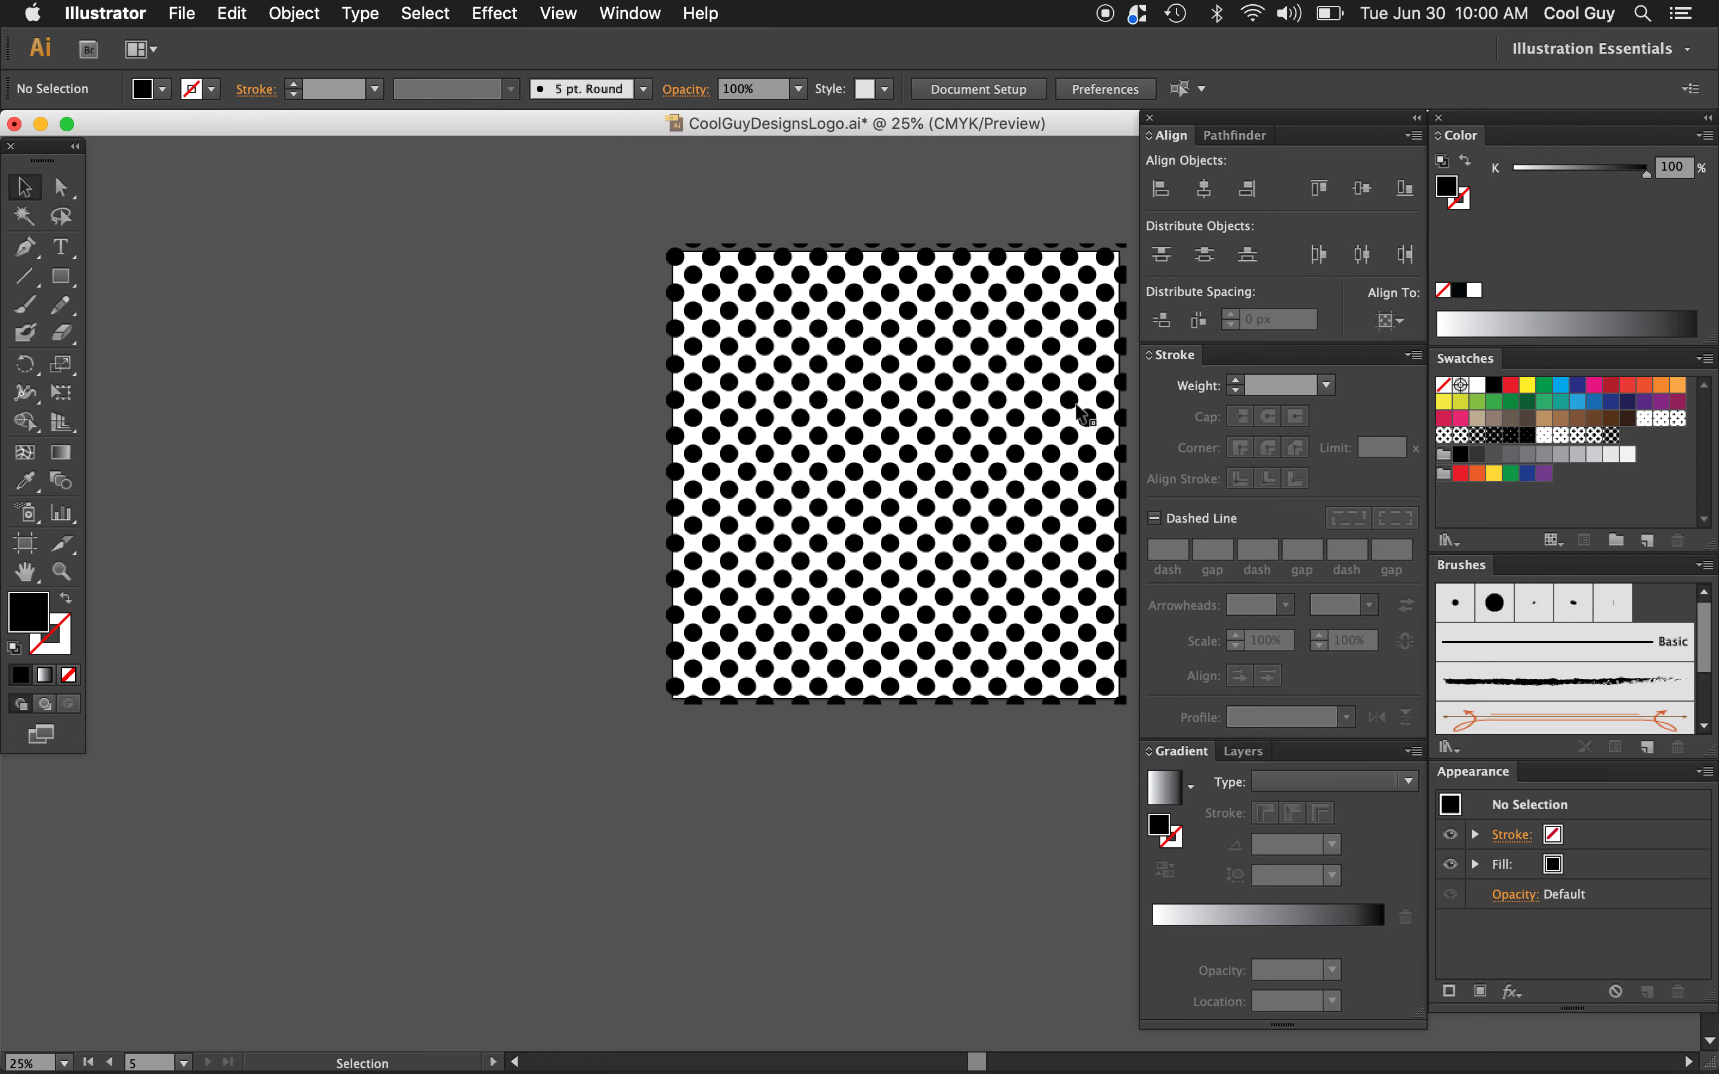
{"action": "left_click_drag", "start_coordinate": [1050, 419], "coordinate": [472, 412]}
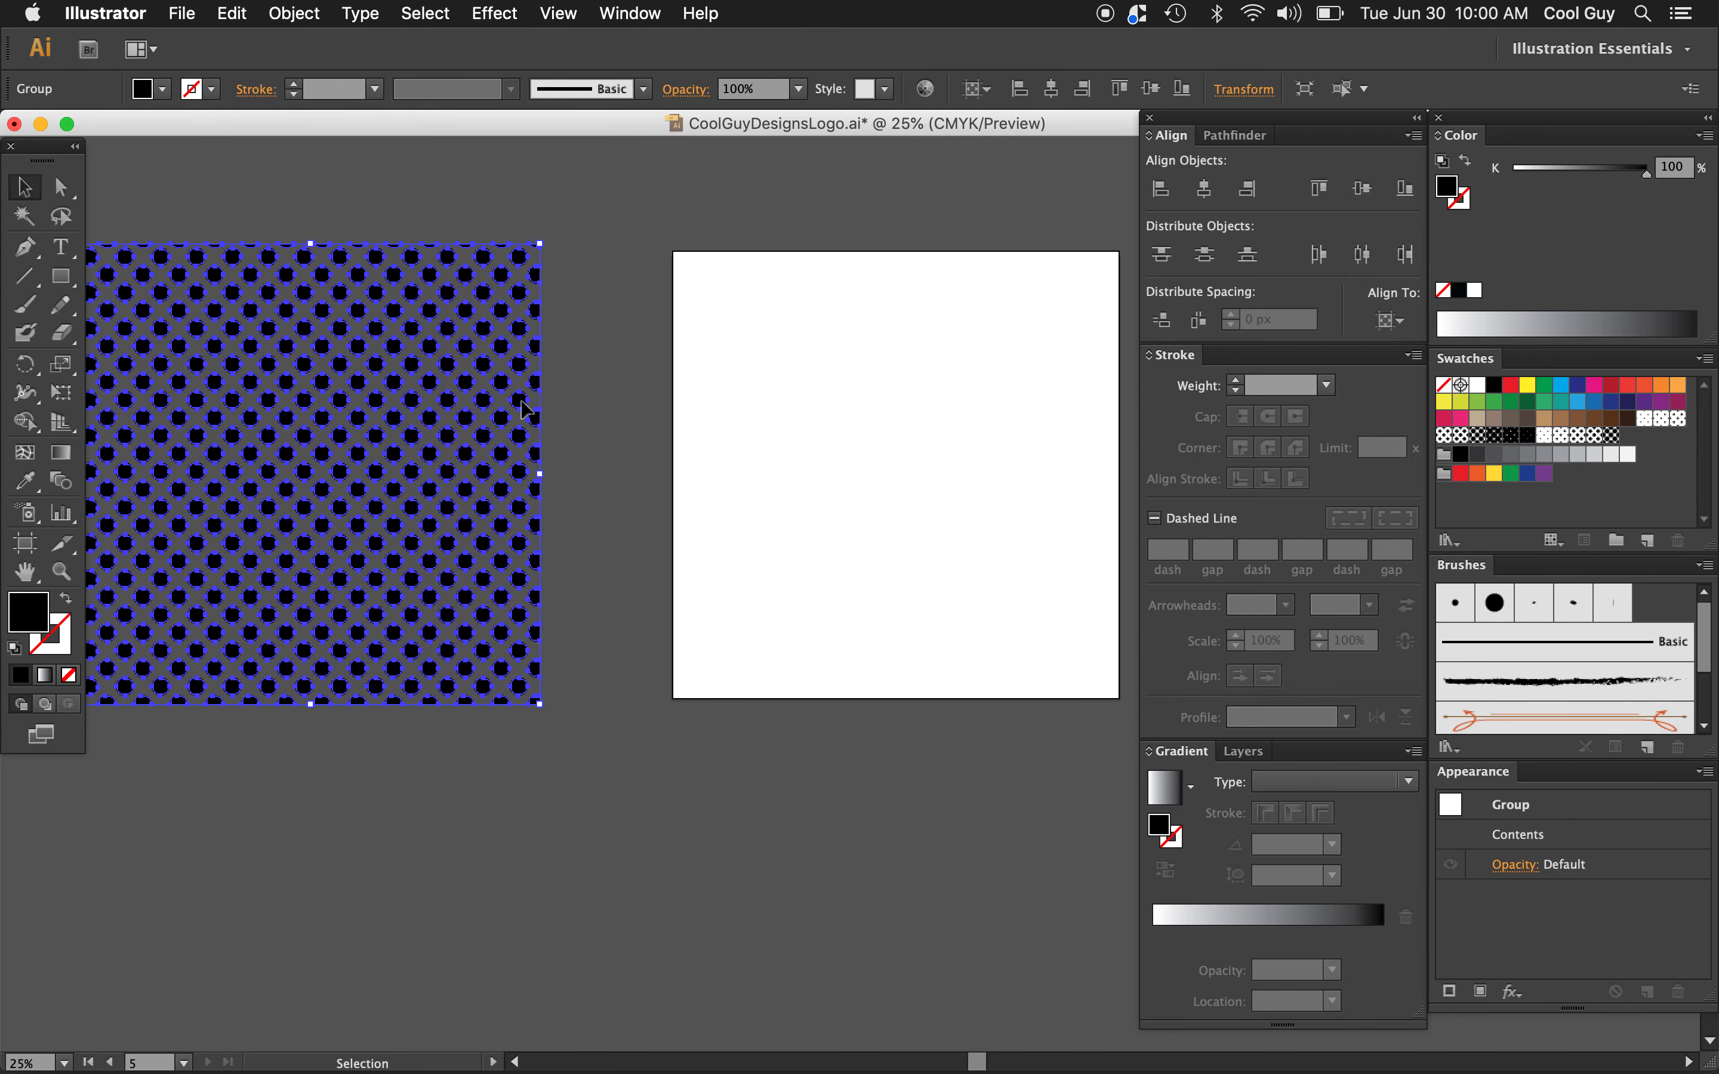
{"action": "key", "text": "cmd+z"}
Step: Recolor the dot group with red, yellow-green and dark red in turn, keeping the dark red C=15 M=100 Y=90 K=10
{"action": "left_click", "coordinate": [1511, 389]}
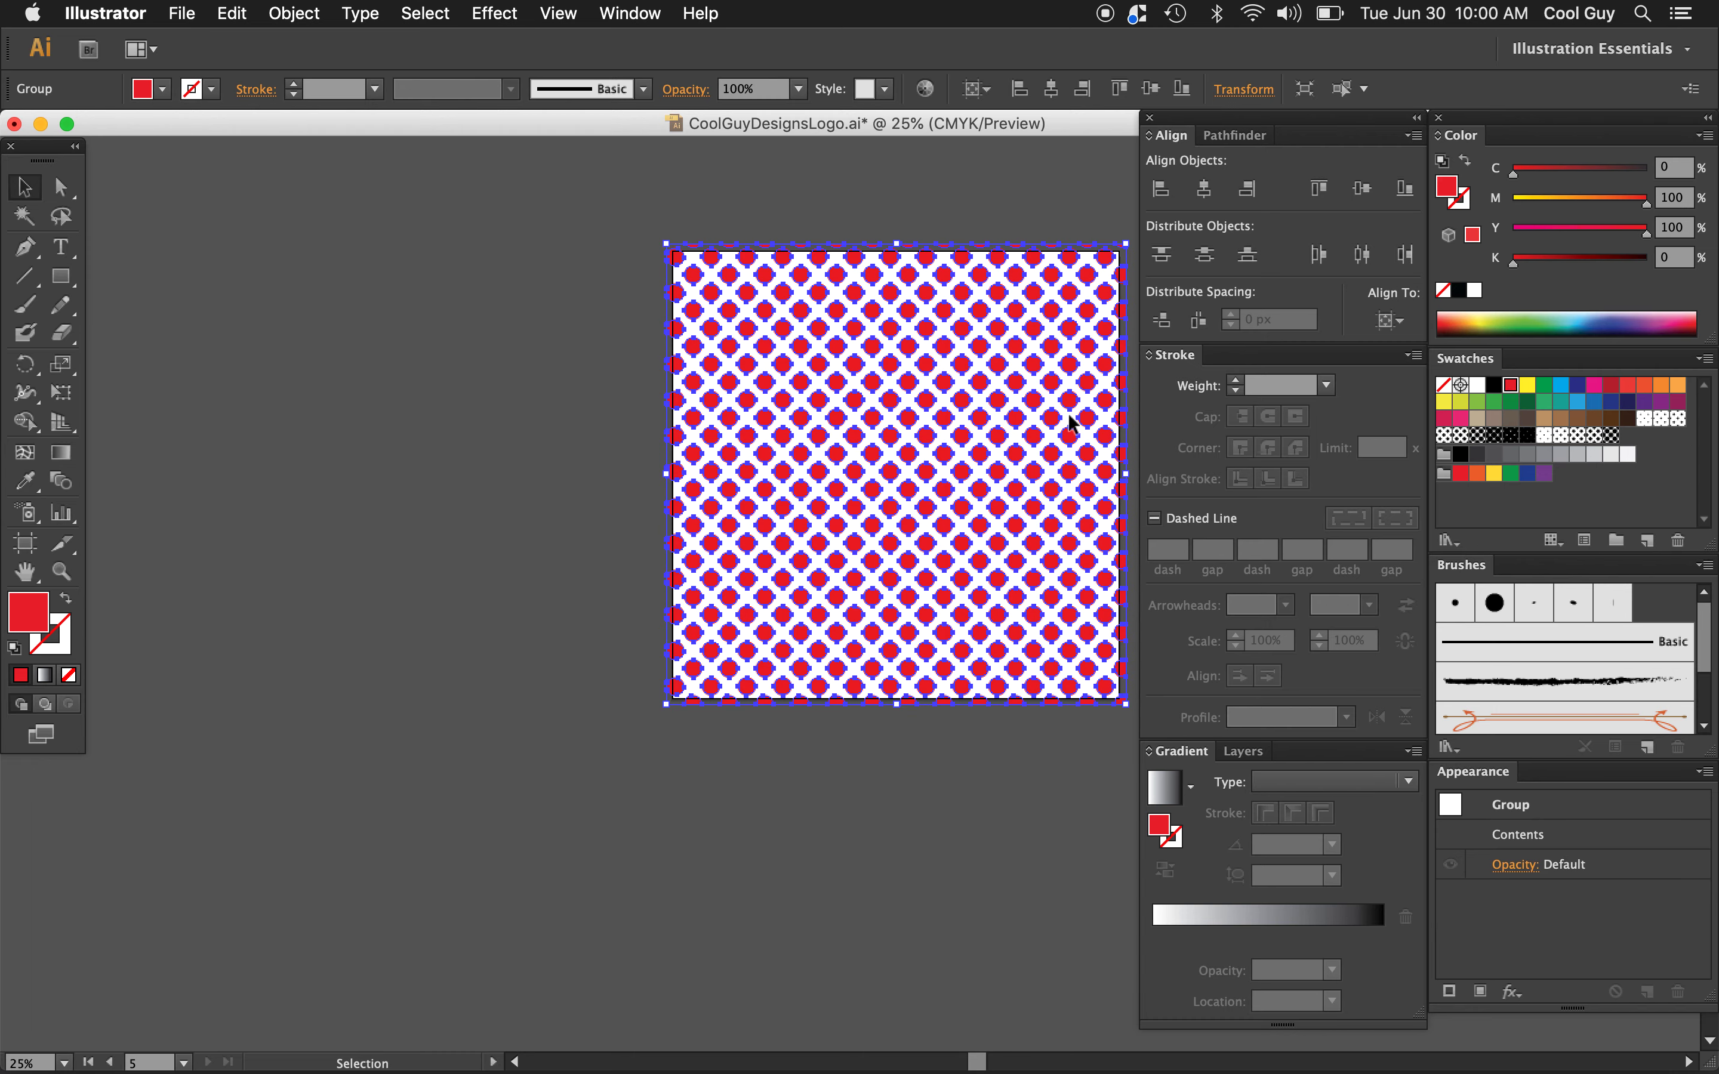
{"action": "key", "text": "cmd+shift+z"}
{"action": "left_click", "coordinate": [1461, 402]}
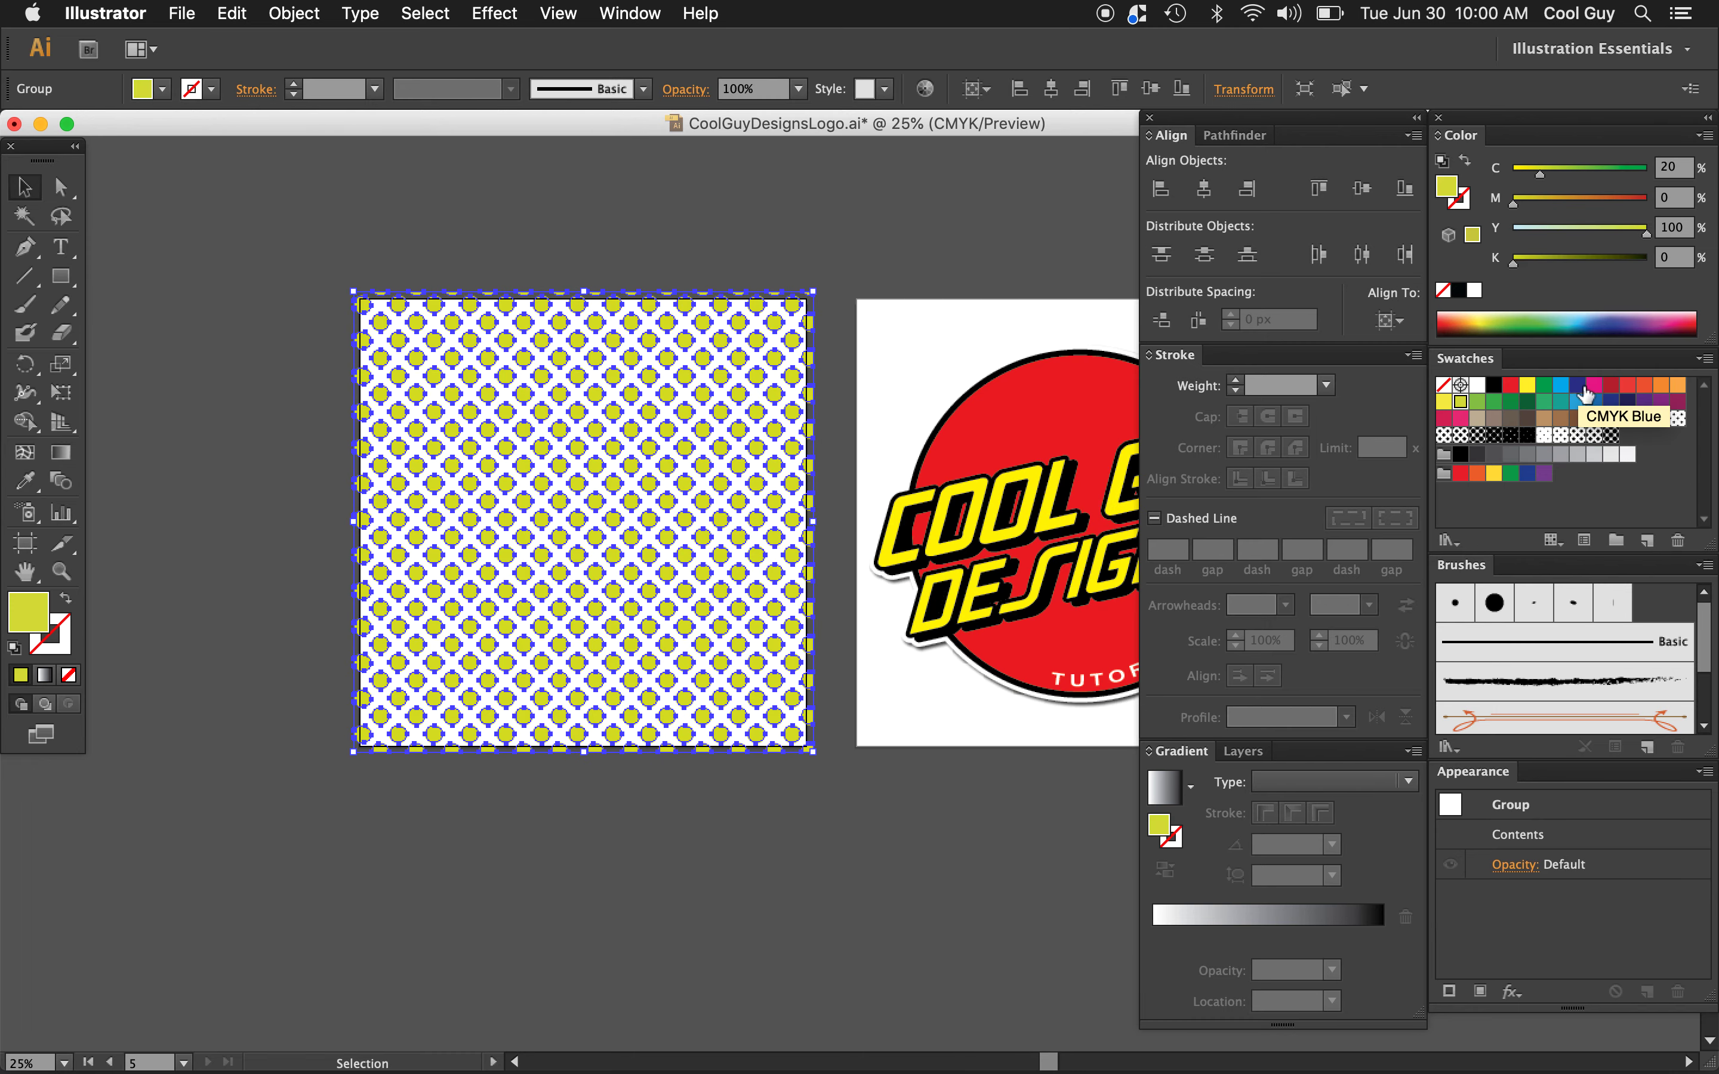
{"action": "left_click", "coordinate": [1610, 385]}
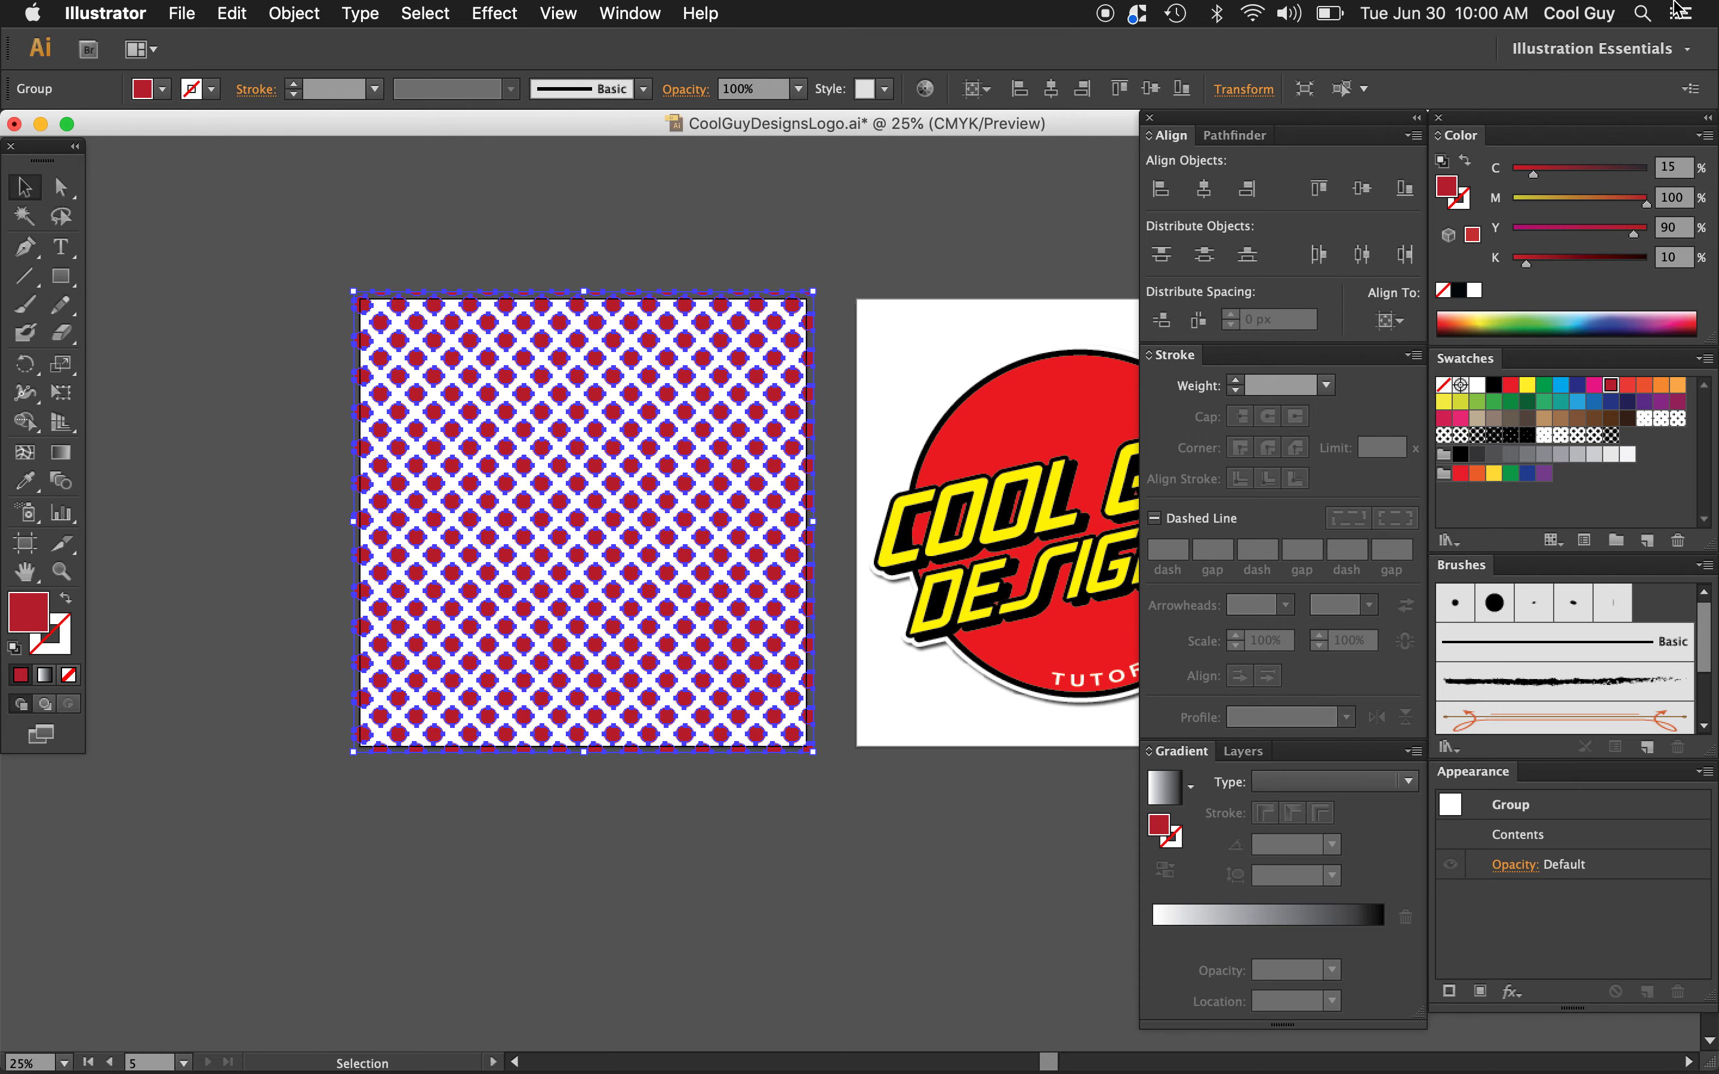
{"action": "mouse_move", "coordinate": [1718, 0]}
{"action": "left_click", "coordinate": [288, 295]}
{"action": "left_click", "coordinate": [421, 325]}
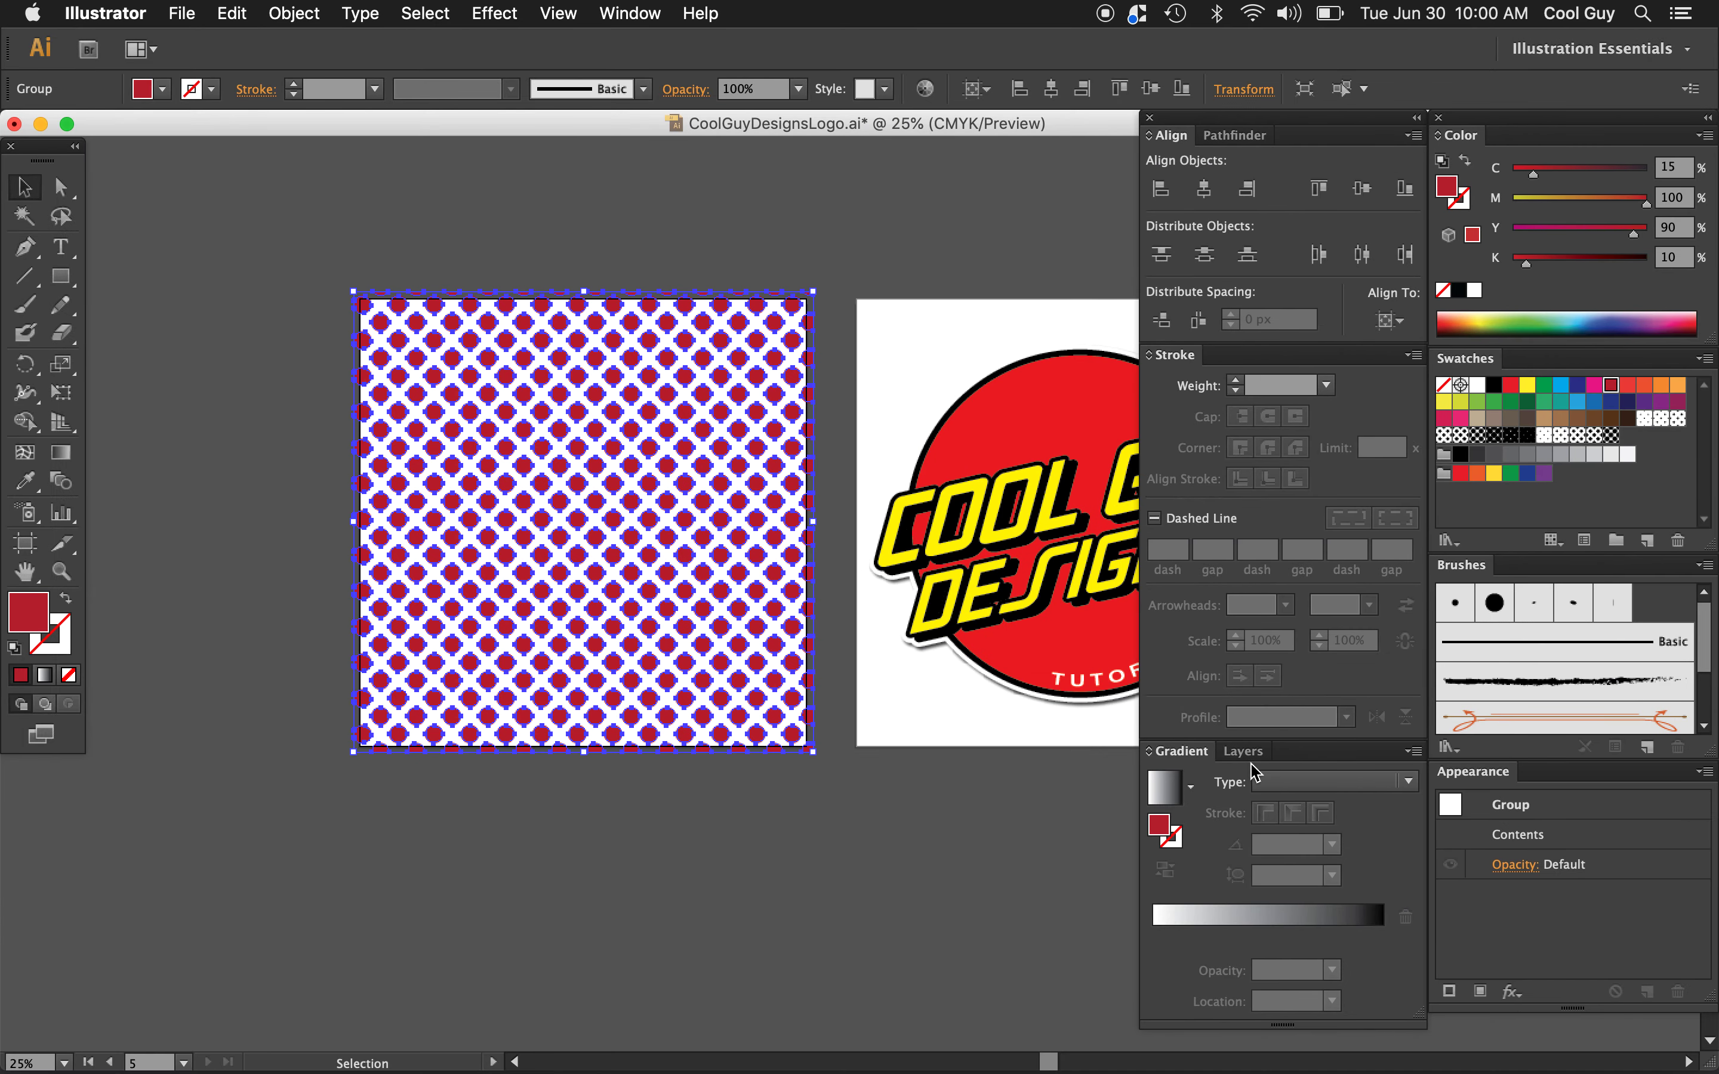
Step: Fill the dot group with a linear white-to-black gradient and deselect it
{"action": "left_click", "coordinate": [1165, 791]}
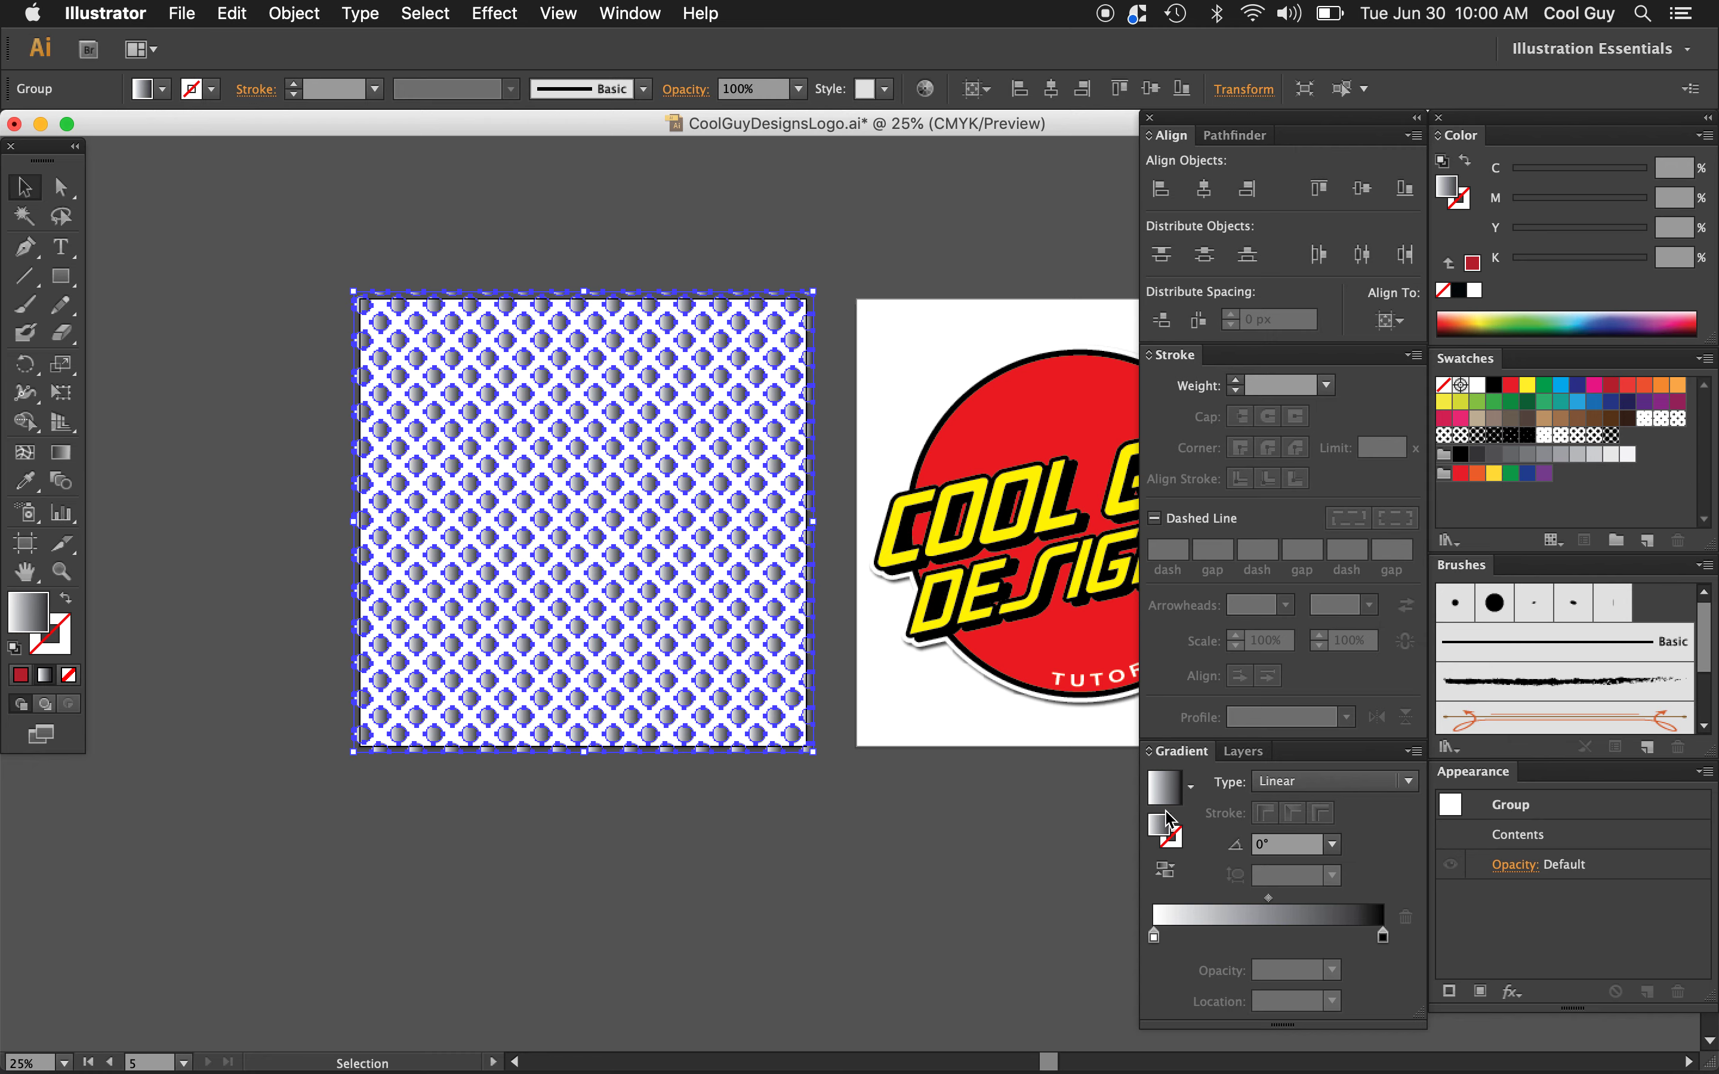
{"action": "left_click", "coordinate": [540, 237]}
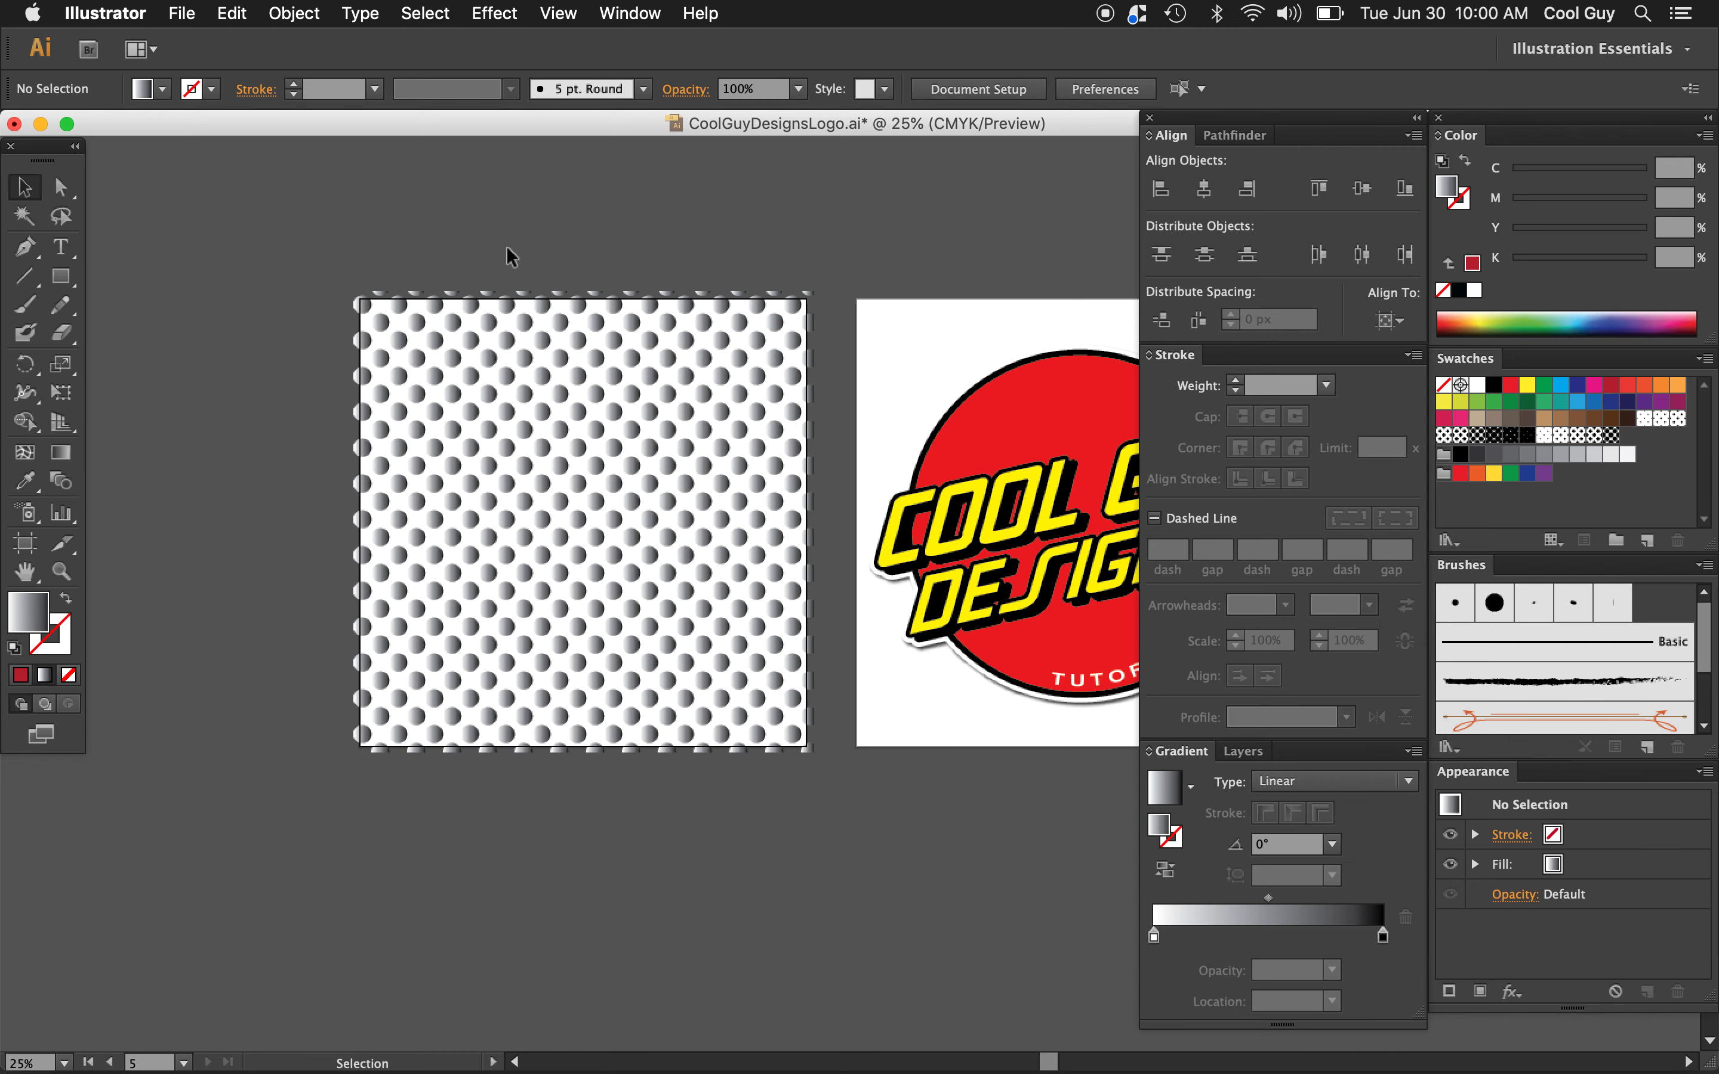
Step: Examine up close how the gradient falls on the individual dots
{"action": "key", "text": "z"}
{"action": "left_click", "coordinate": [661, 444]}
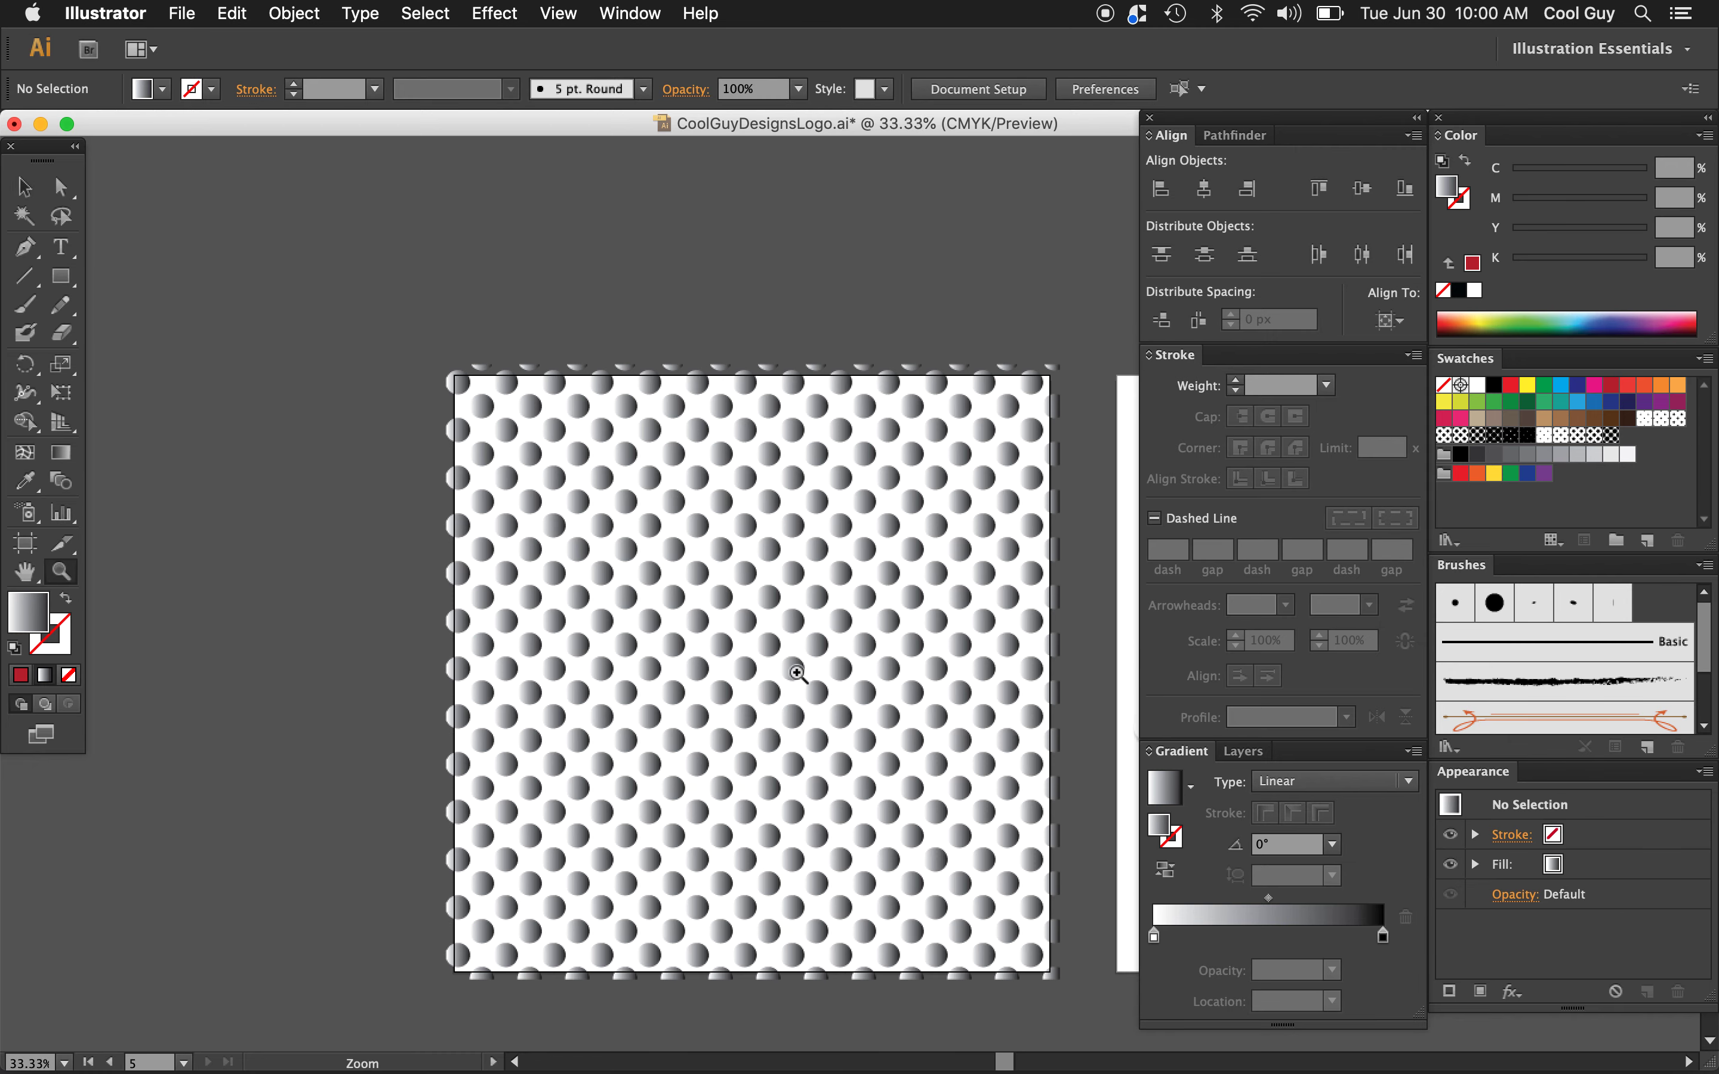
{"action": "scroll", "coordinate": [797, 672], "scroll_direction": "right", "scroll_amount": 4}
{"action": "scroll", "coordinate": [797, 672], "scroll_direction": "down", "scroll_amount": 1}
{"action": "key", "text": "v"}
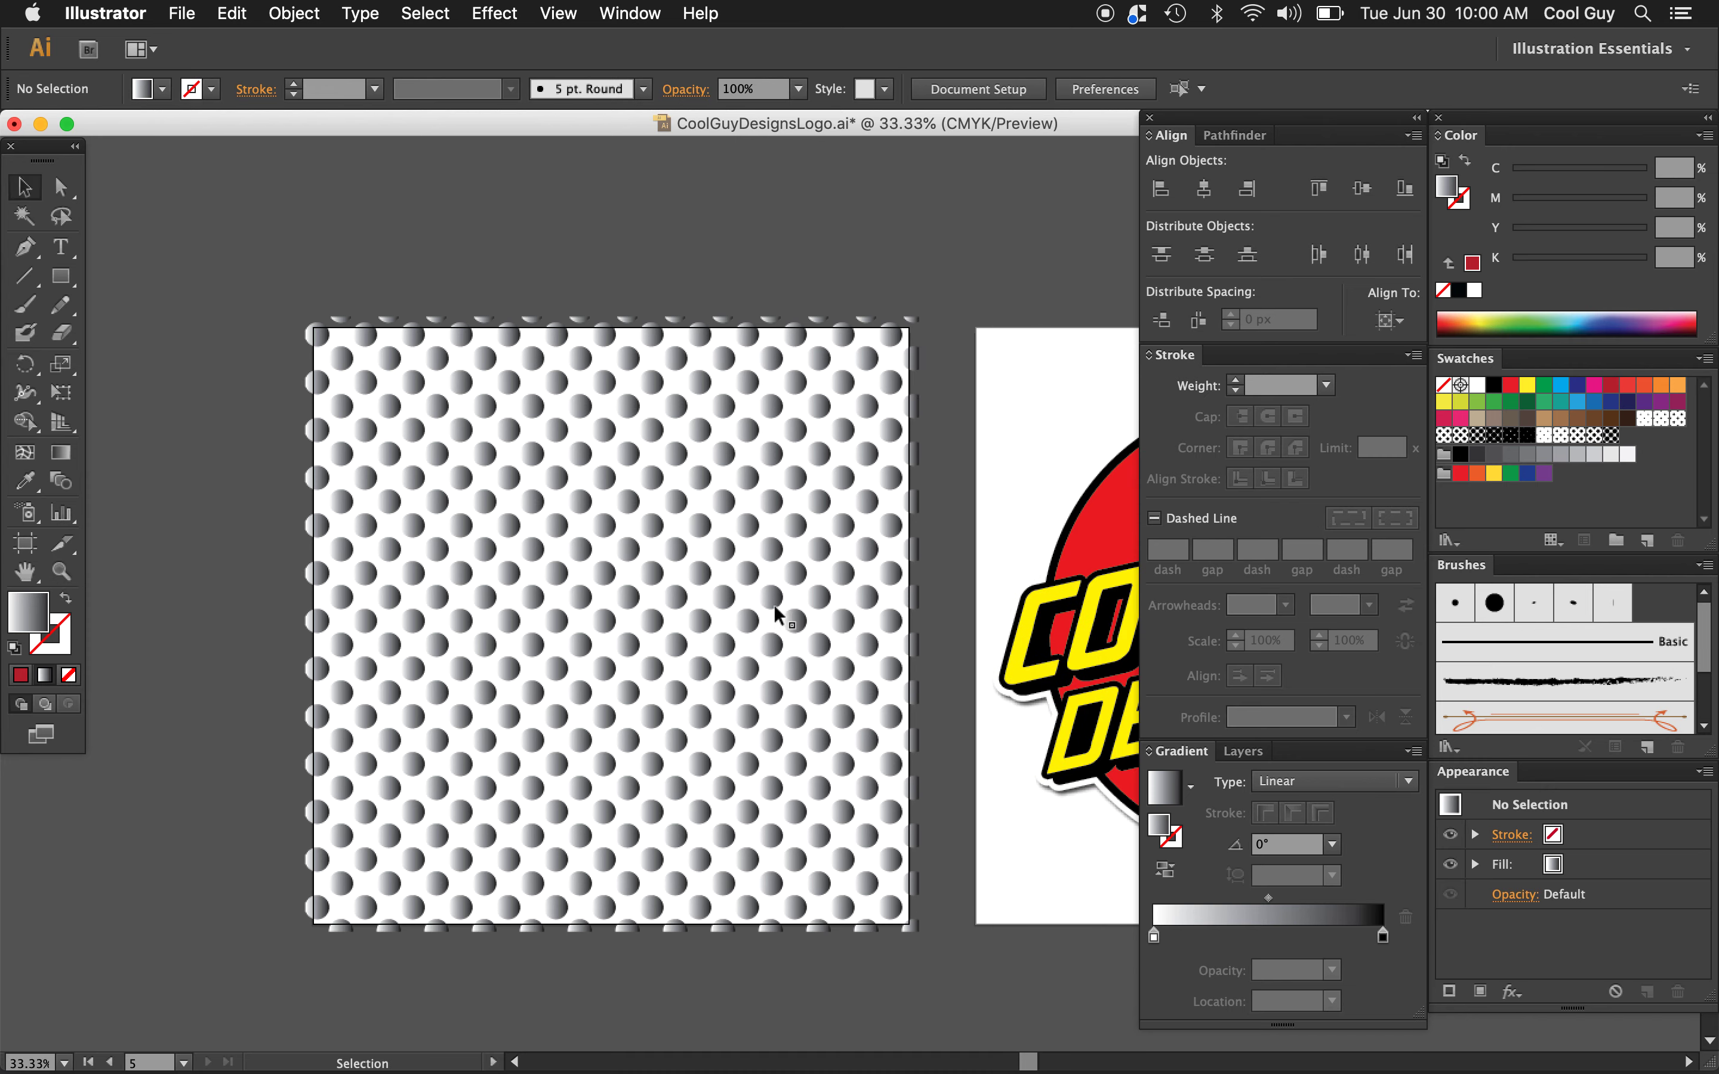
{"action": "key", "text": "z"}
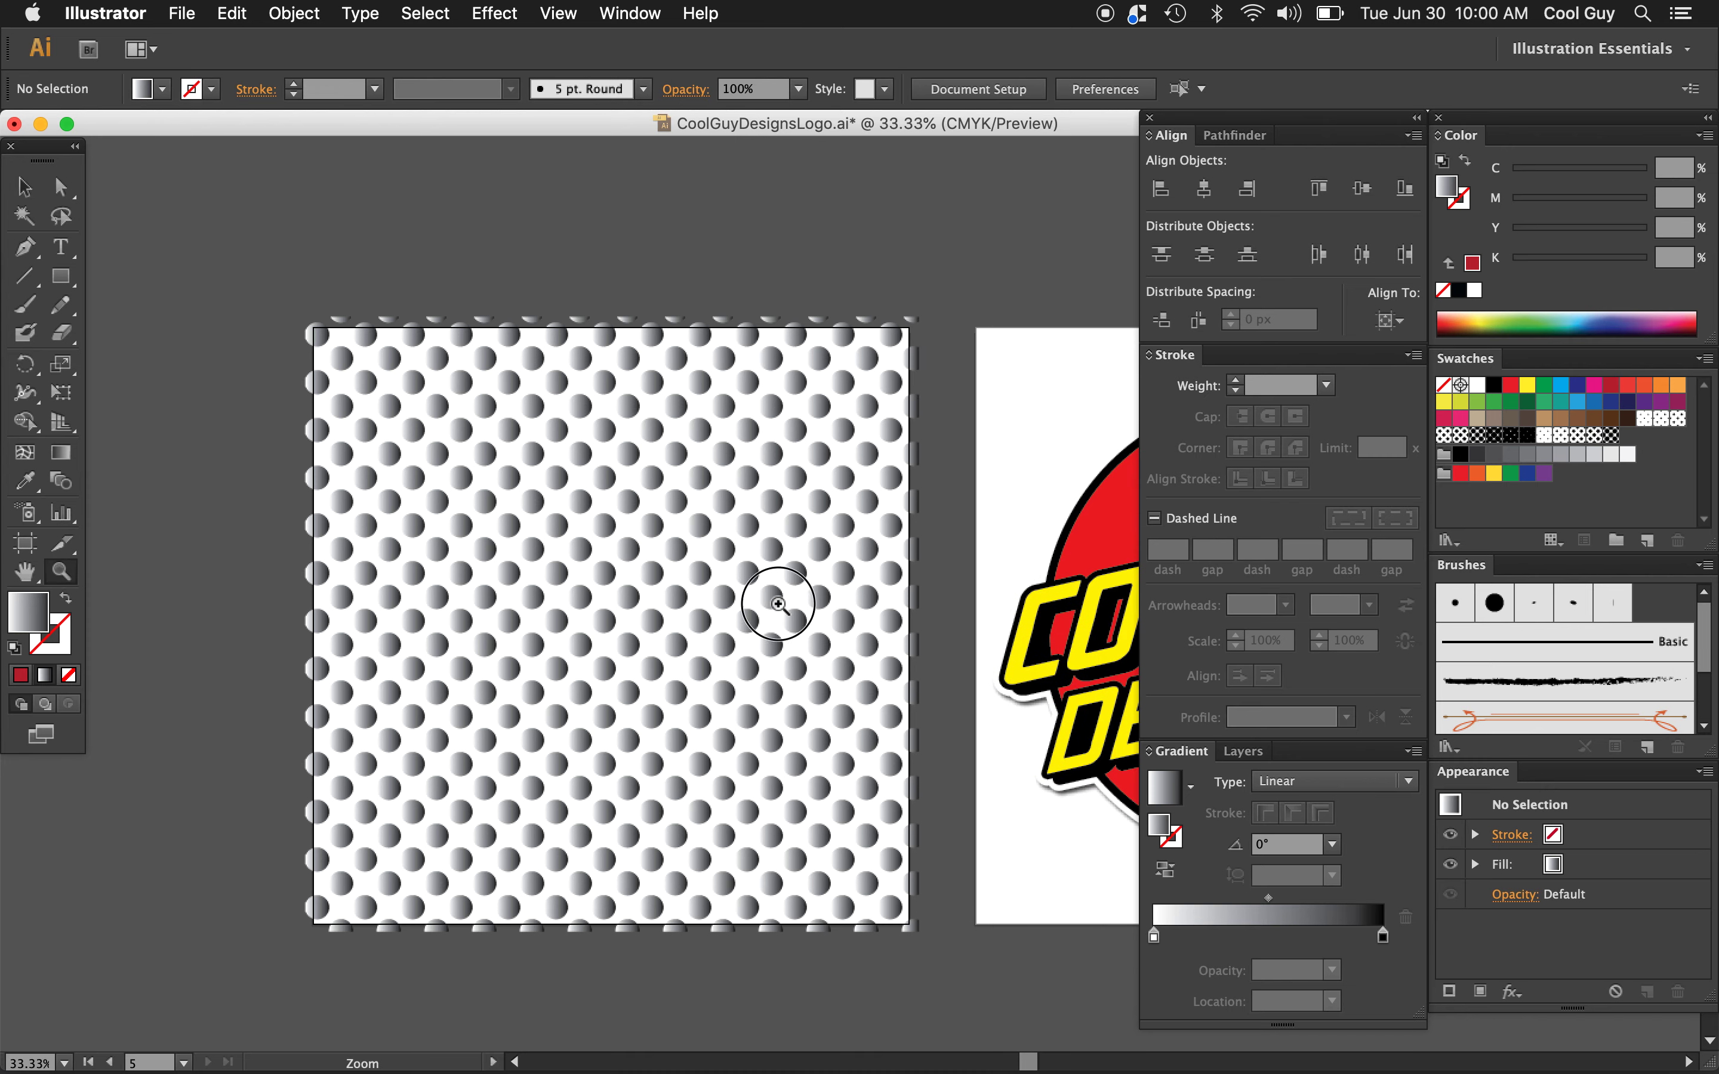
{"action": "left_click", "coordinate": [789, 611]}
{"action": "left_click", "coordinate": [759, 579]}
{"action": "left_click", "coordinate": [774, 668]}
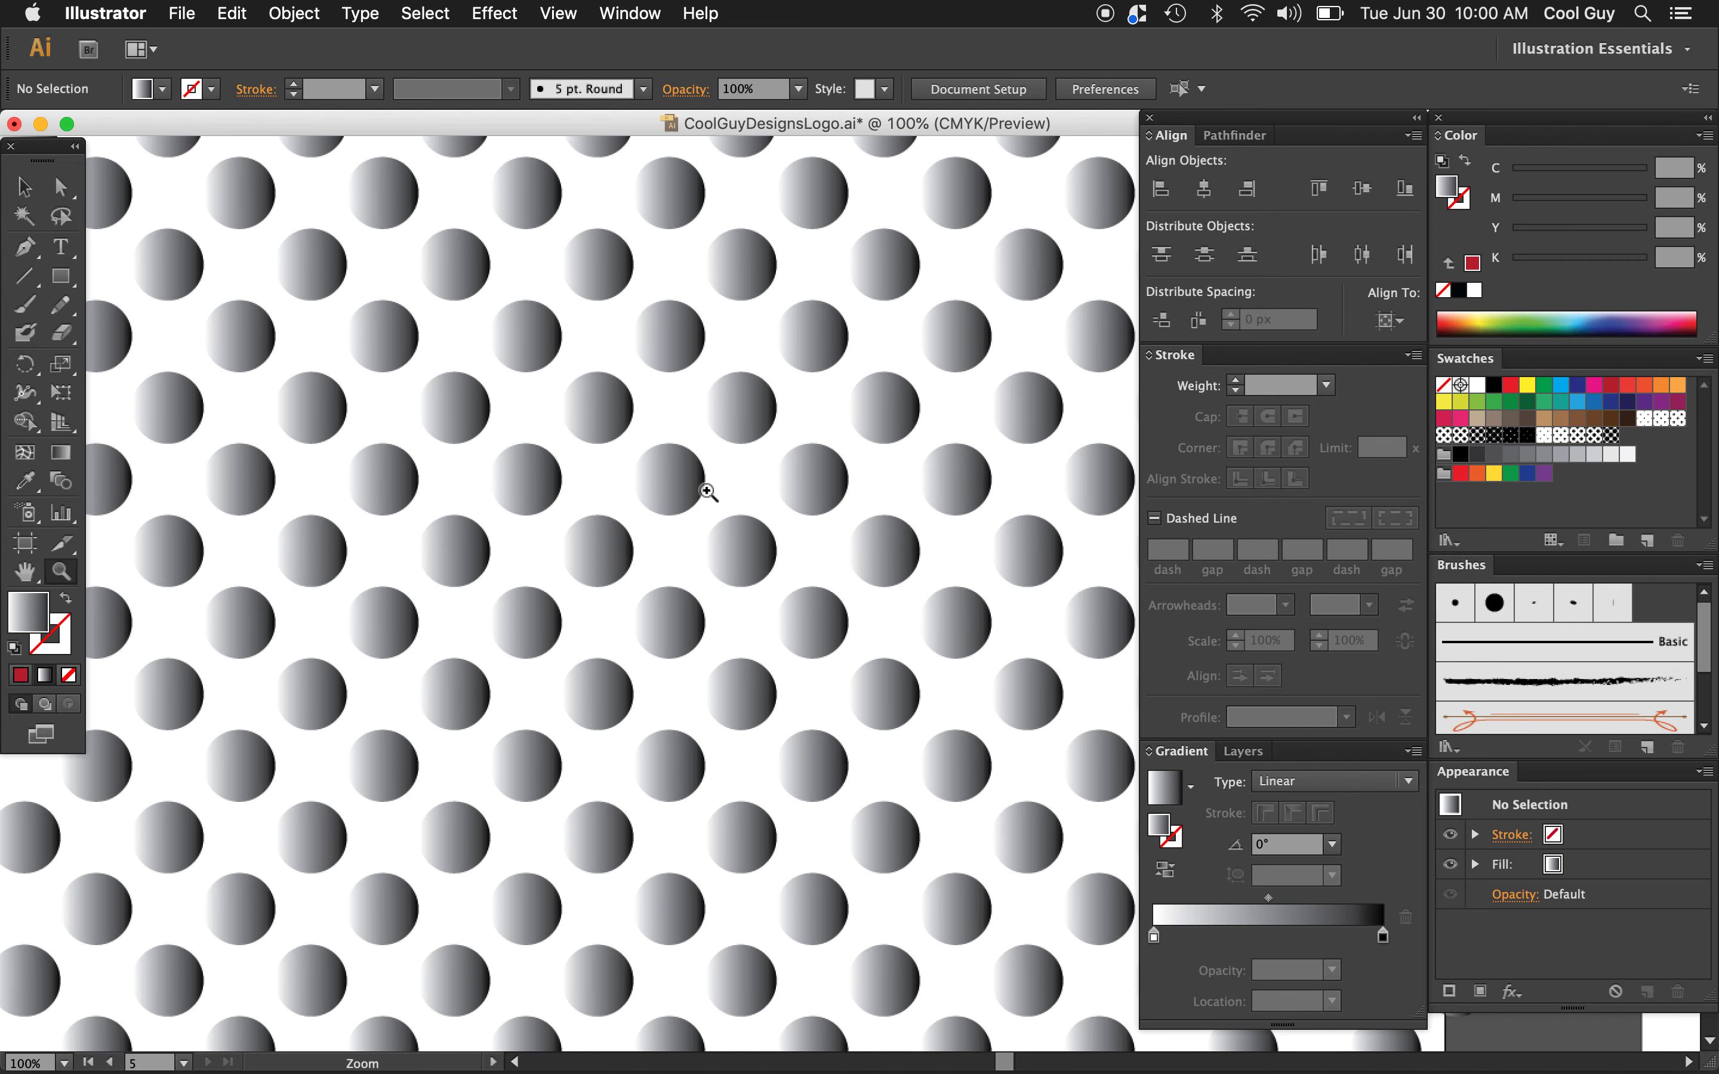
{"action": "left_click", "coordinate": [799, 623], "text": "alt"}
{"action": "left_click", "coordinate": [800, 622], "text": "alt"}
{"action": "left_click", "coordinate": [800, 622], "text": "alt"}
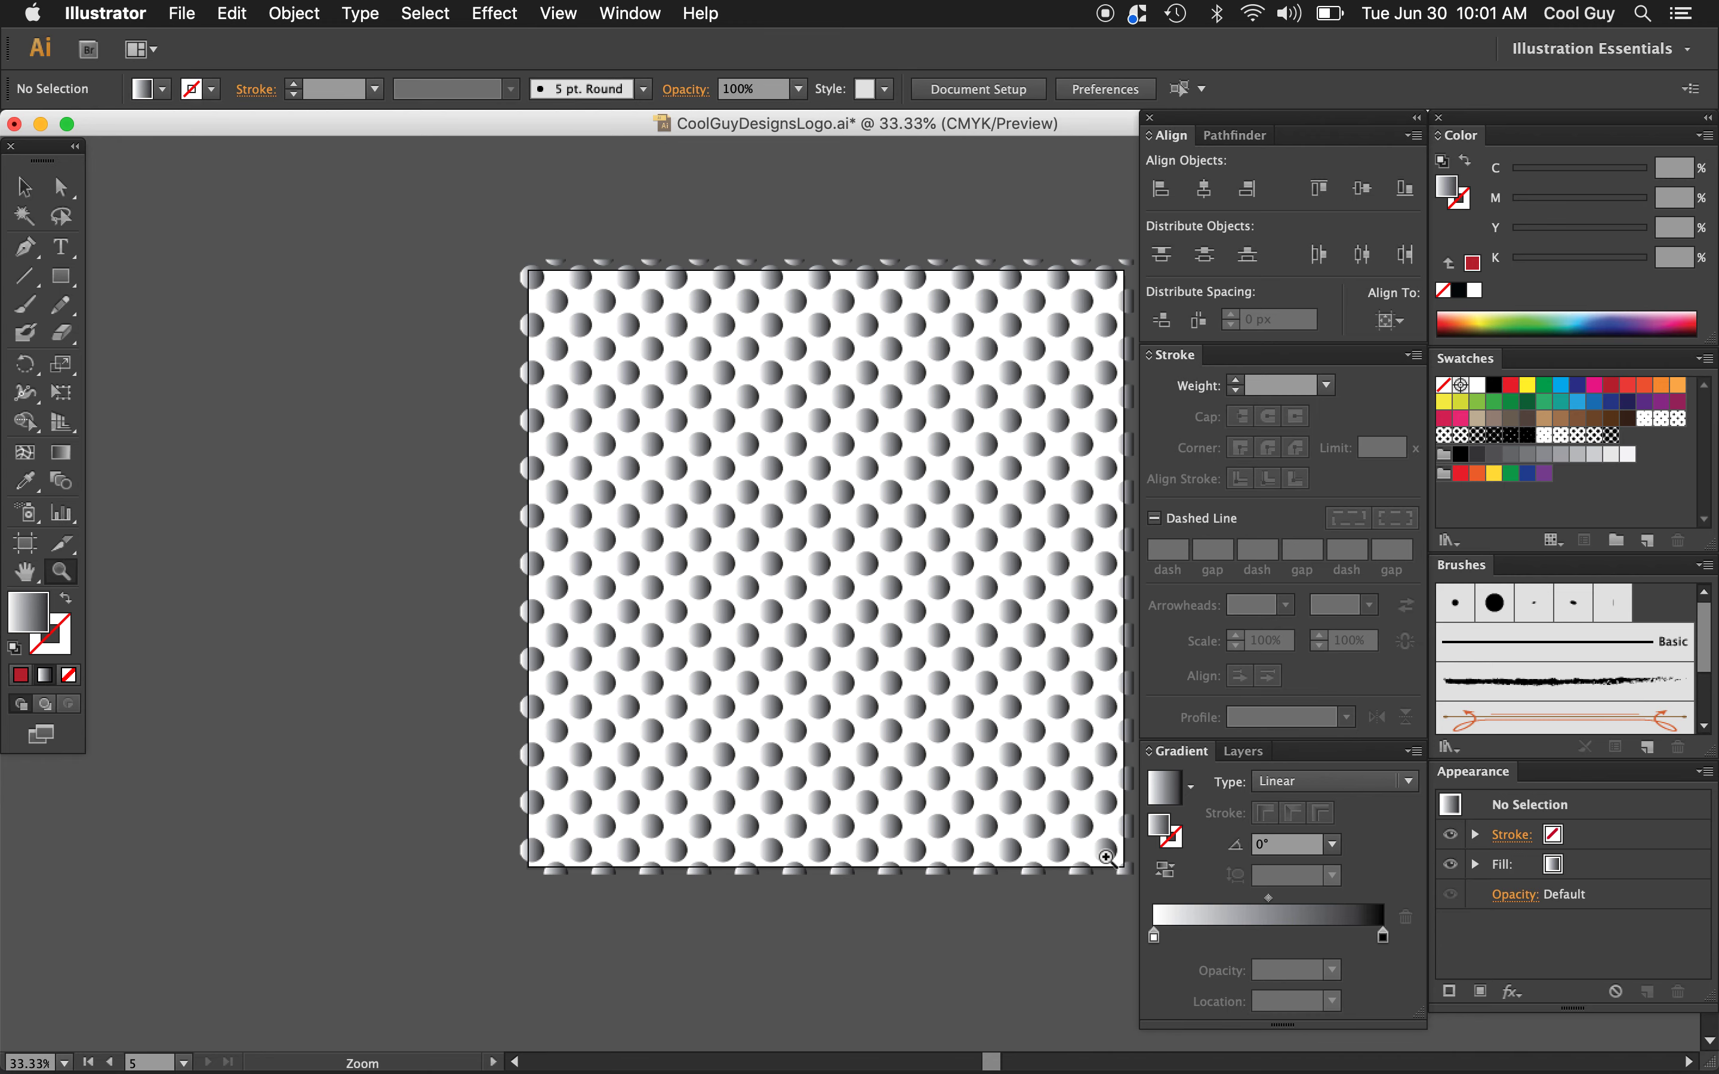
{"action": "scroll", "coordinate": [1023, 849], "scroll_direction": "right", "scroll_amount": 5}
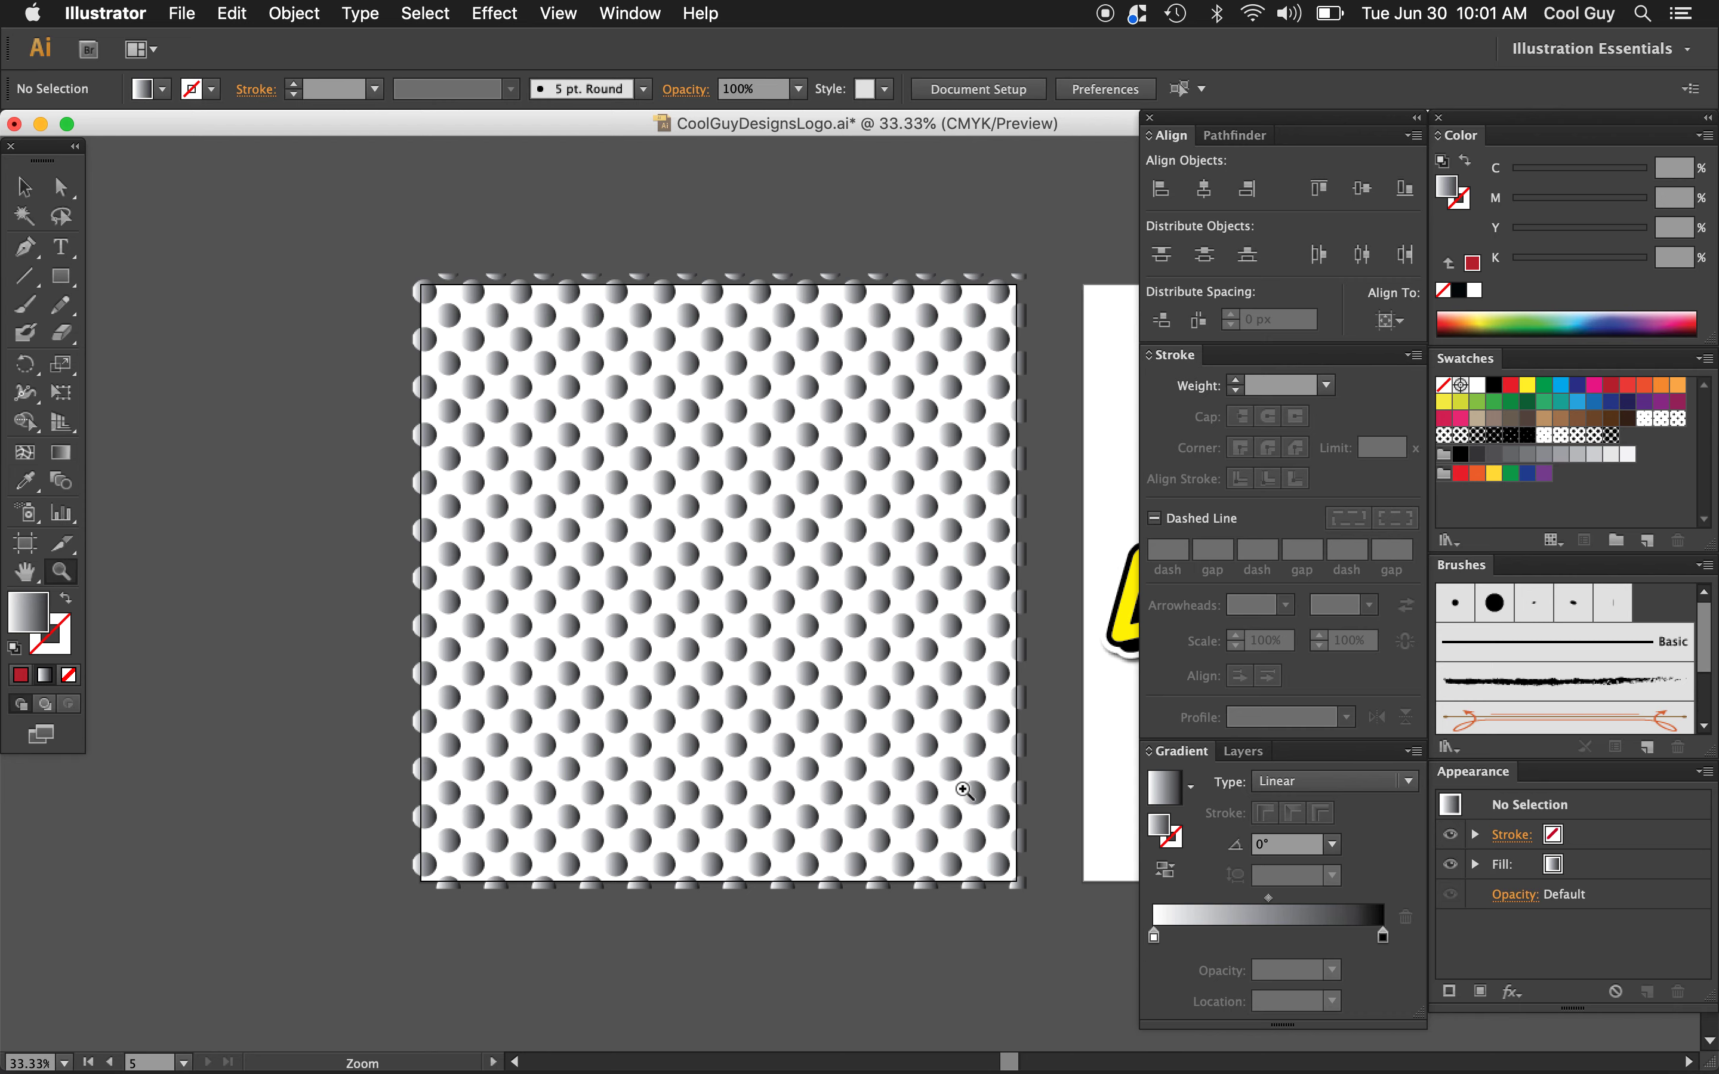
{"action": "key", "text": "v"}
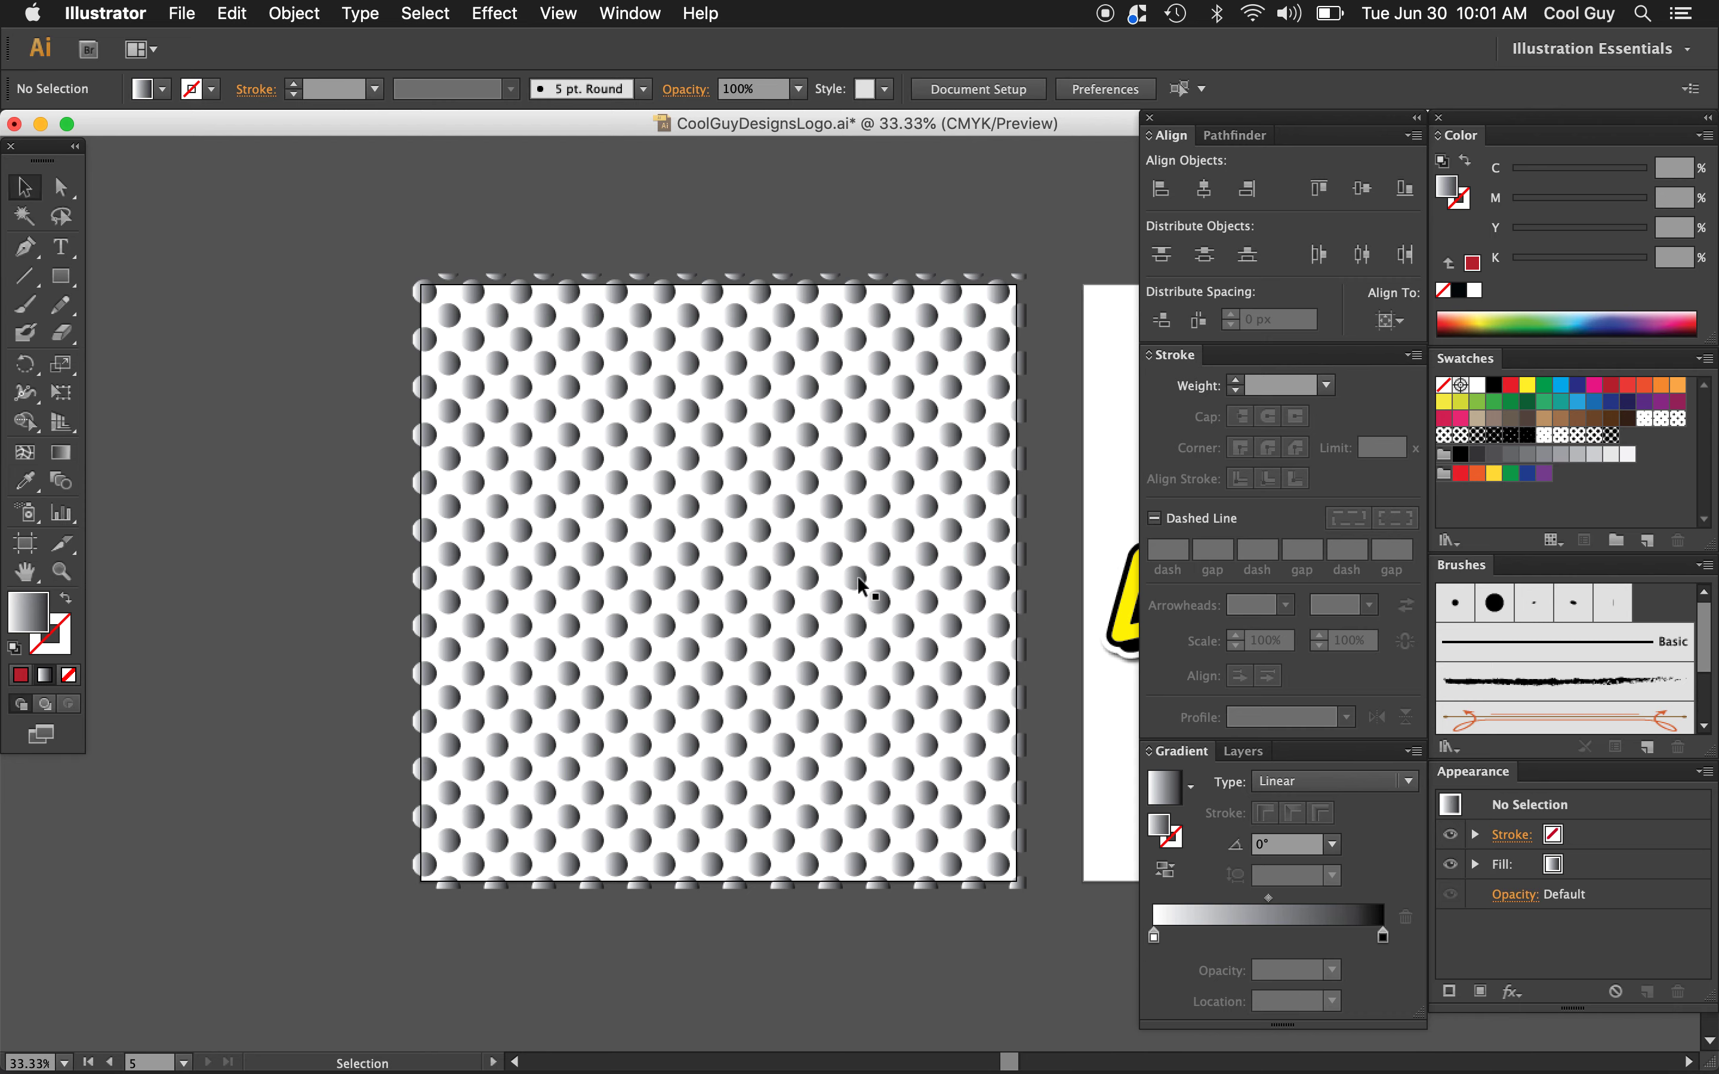
Step: Make the dot group a compound path so one gradient spans the whole pattern
{"action": "left_click", "coordinate": [858, 579]}
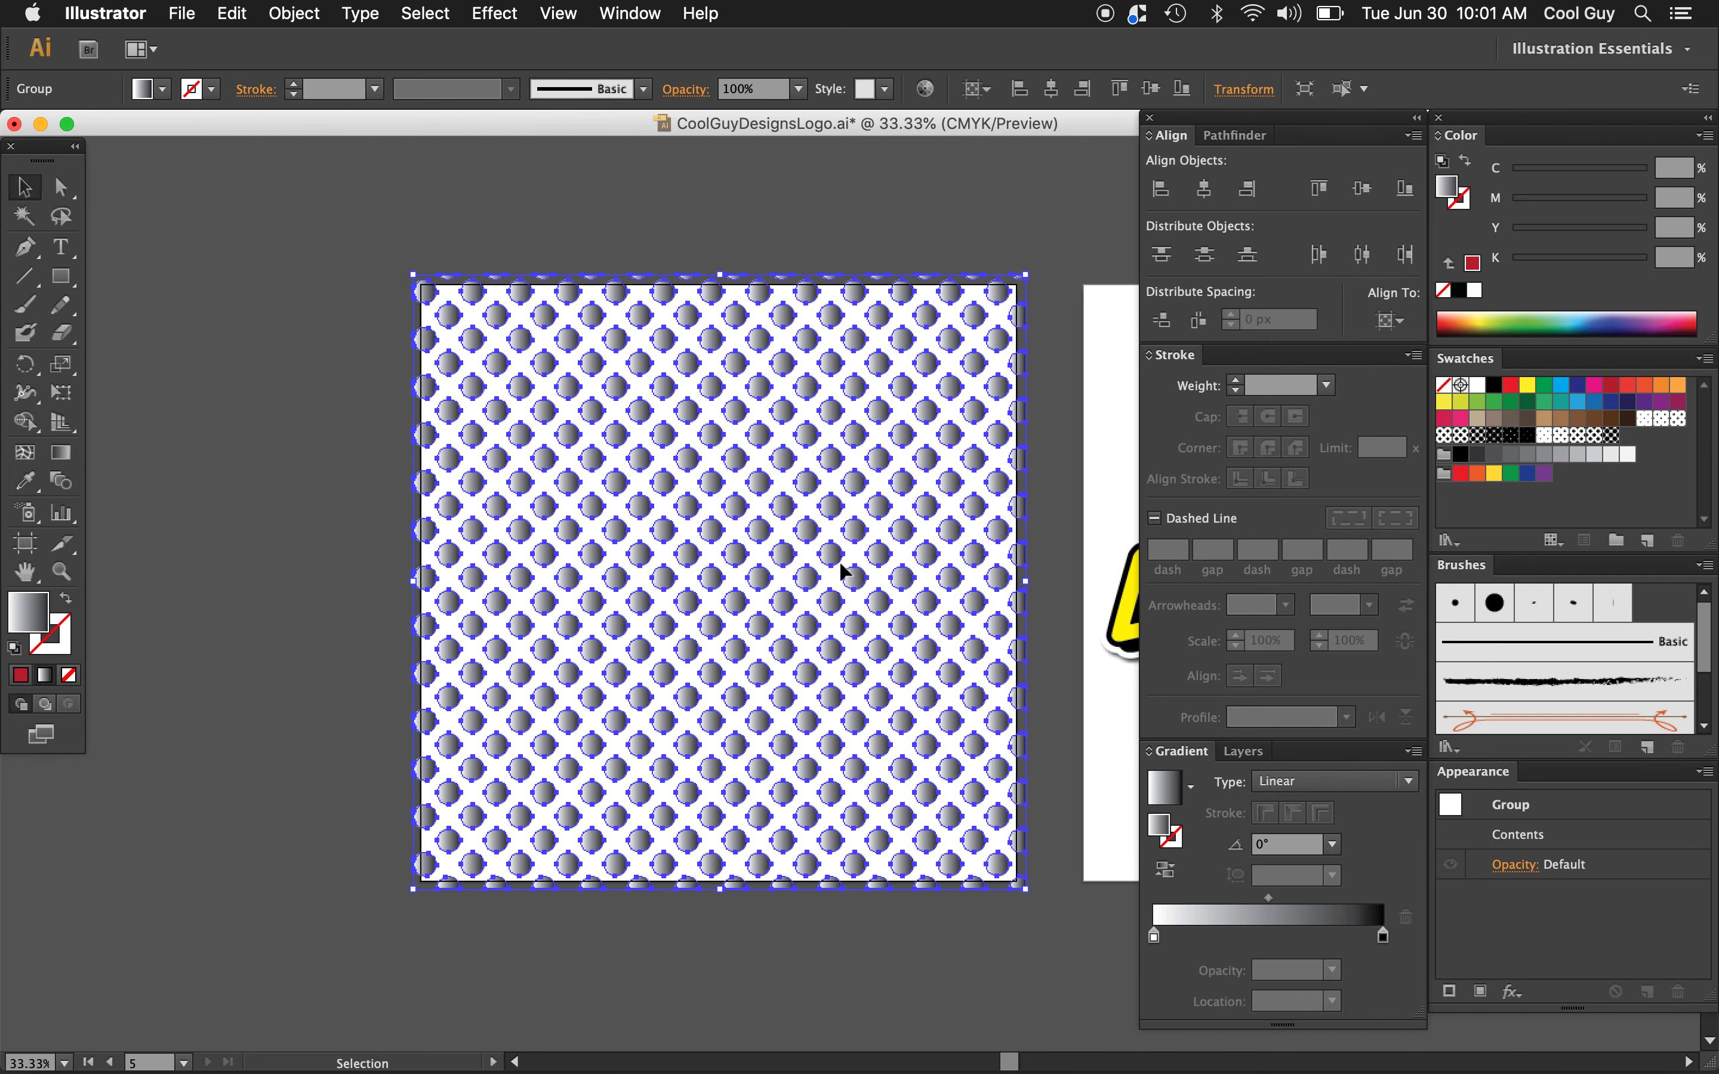
{"action": "left_click", "coordinate": [292, 15]}
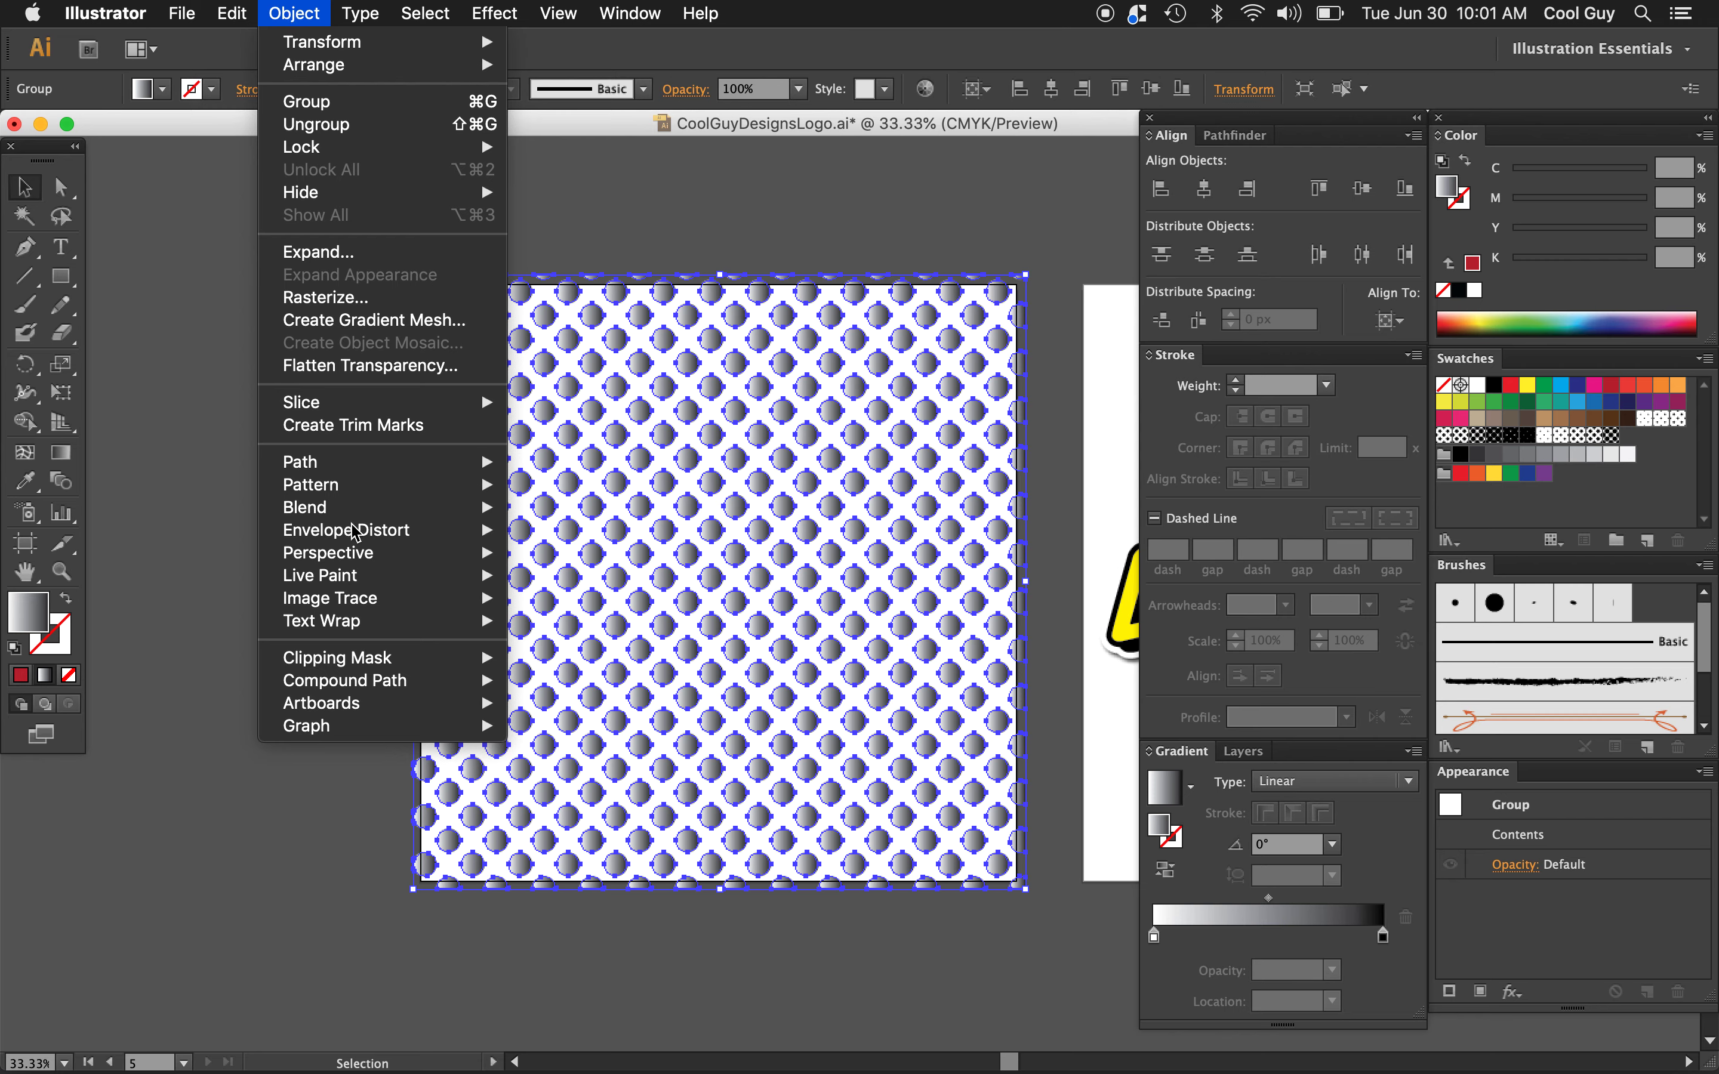
{"action": "mouse_move", "coordinate": [373, 686]}
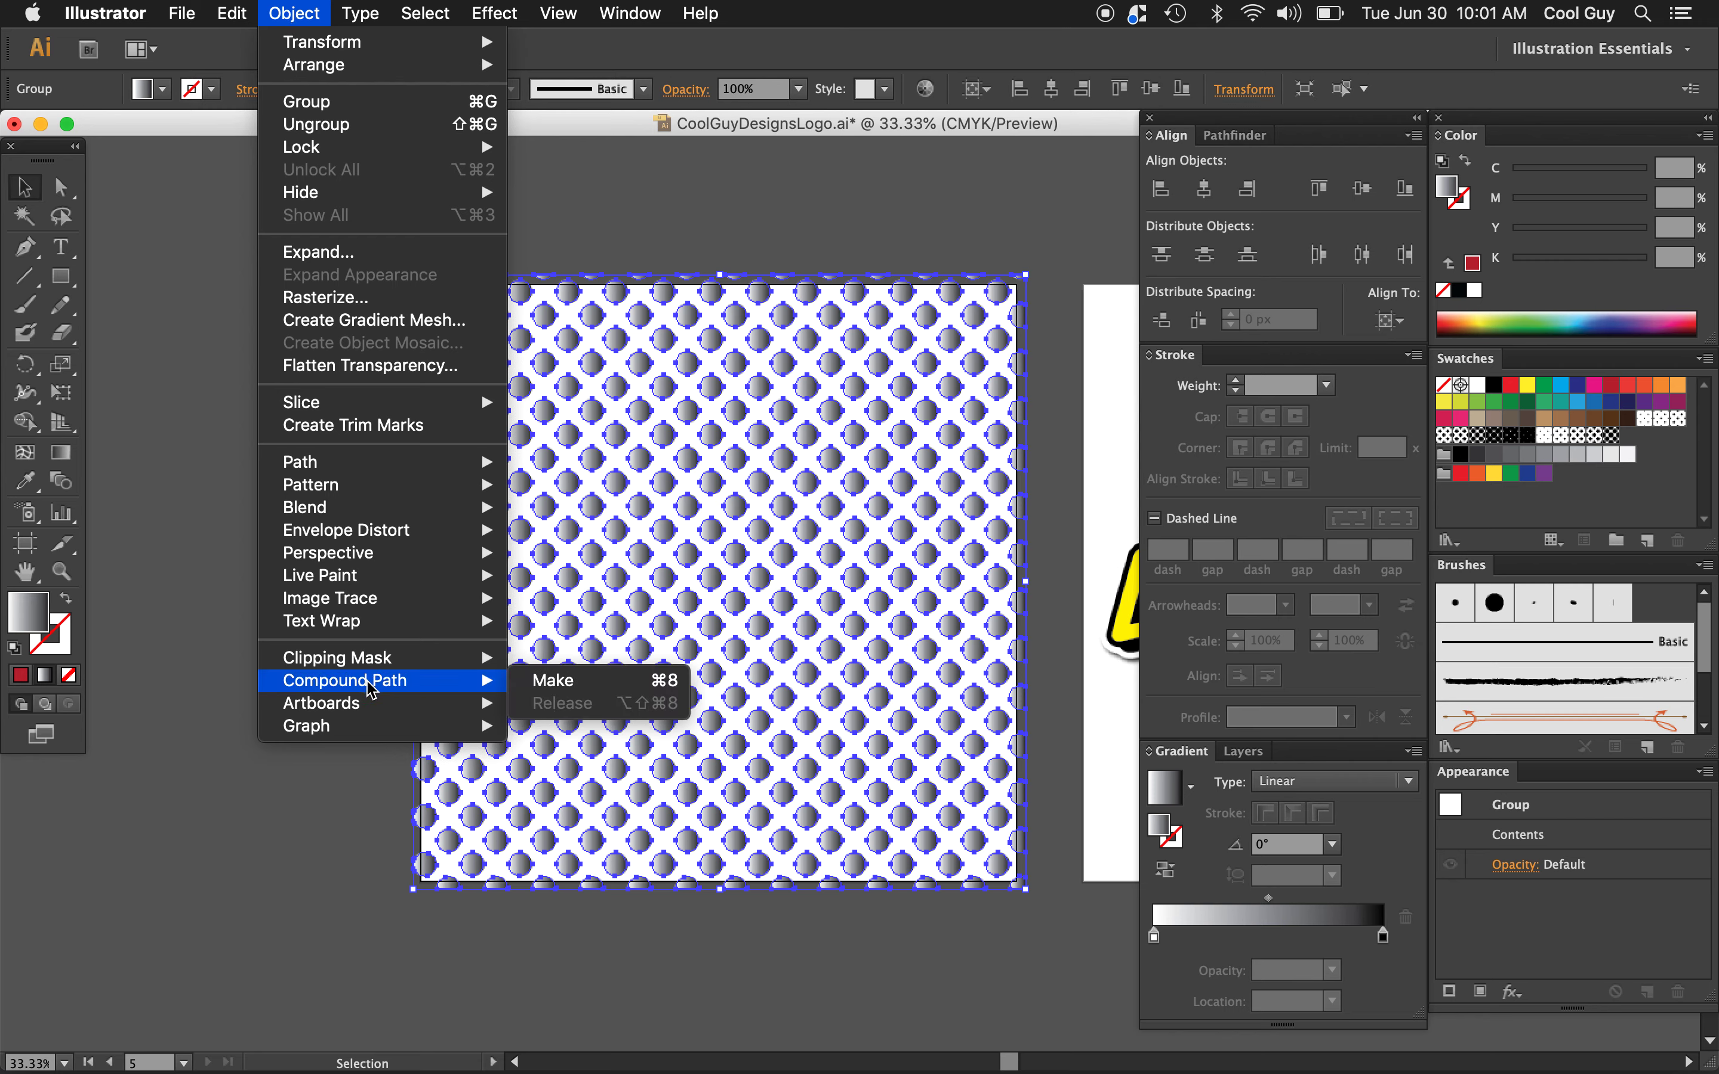
{"action": "left_click", "coordinate": [553, 680]}
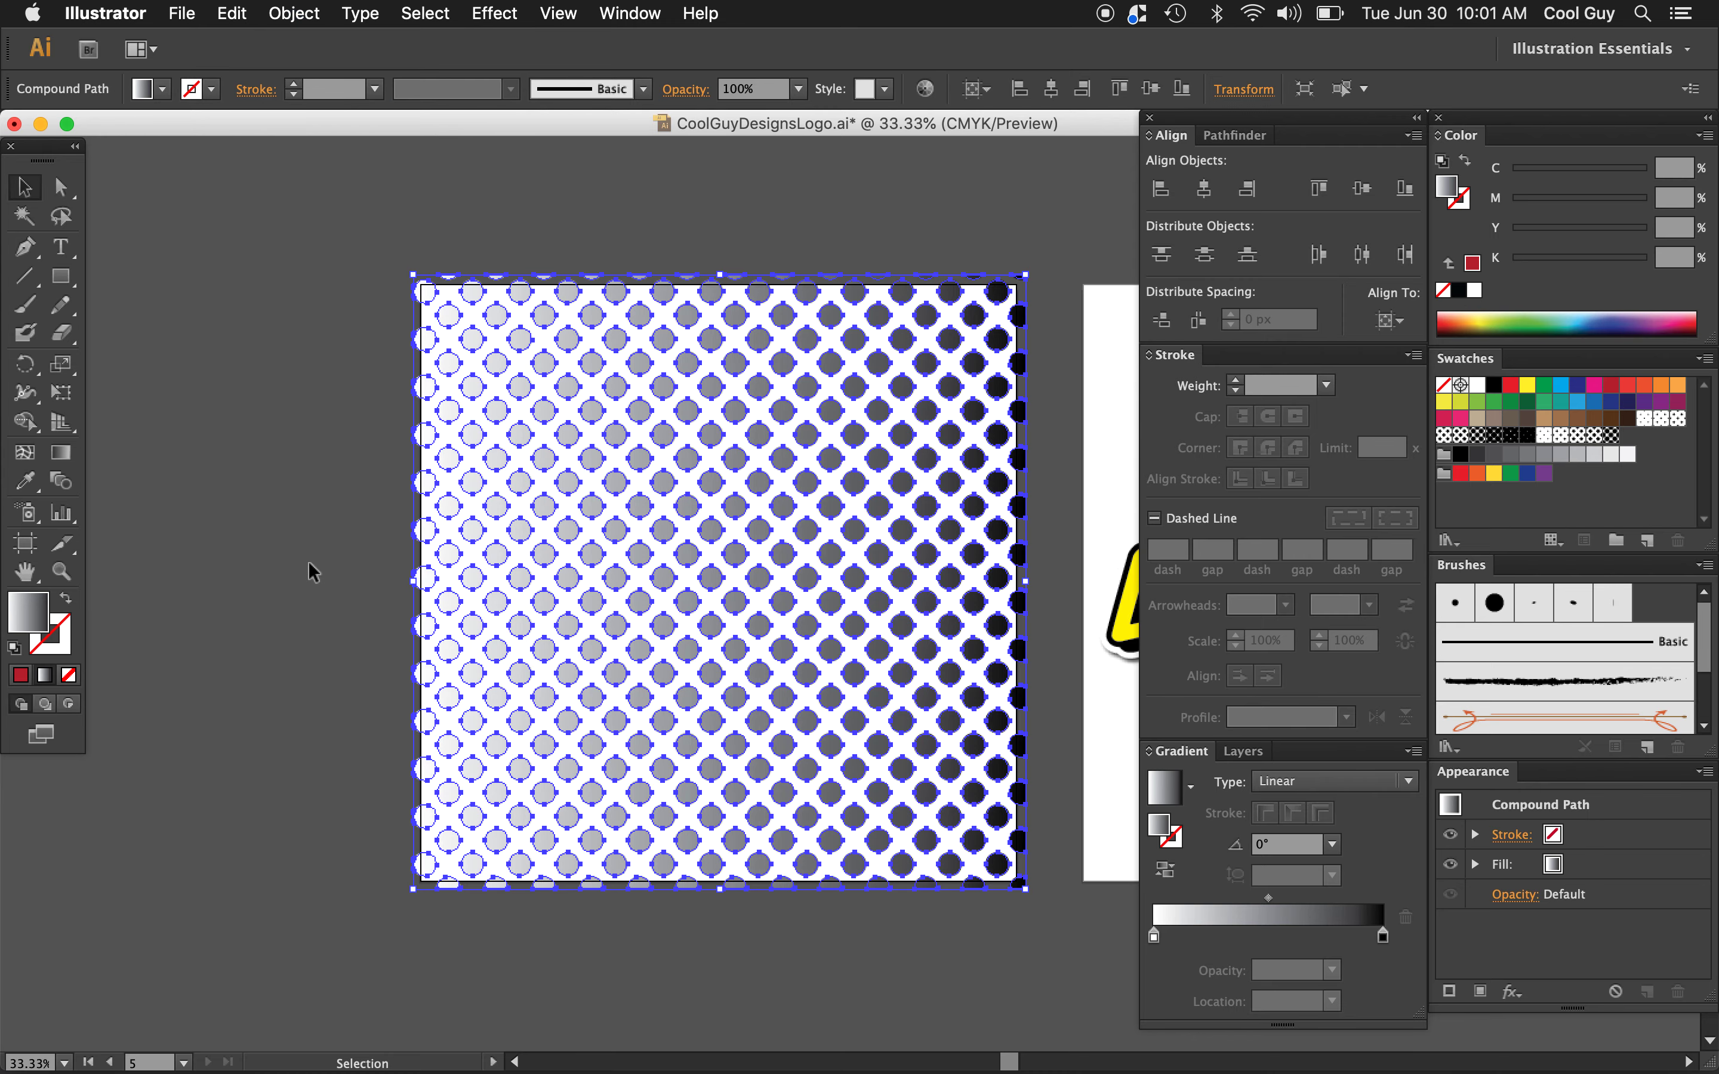
{"action": "left_click", "coordinate": [310, 563]}
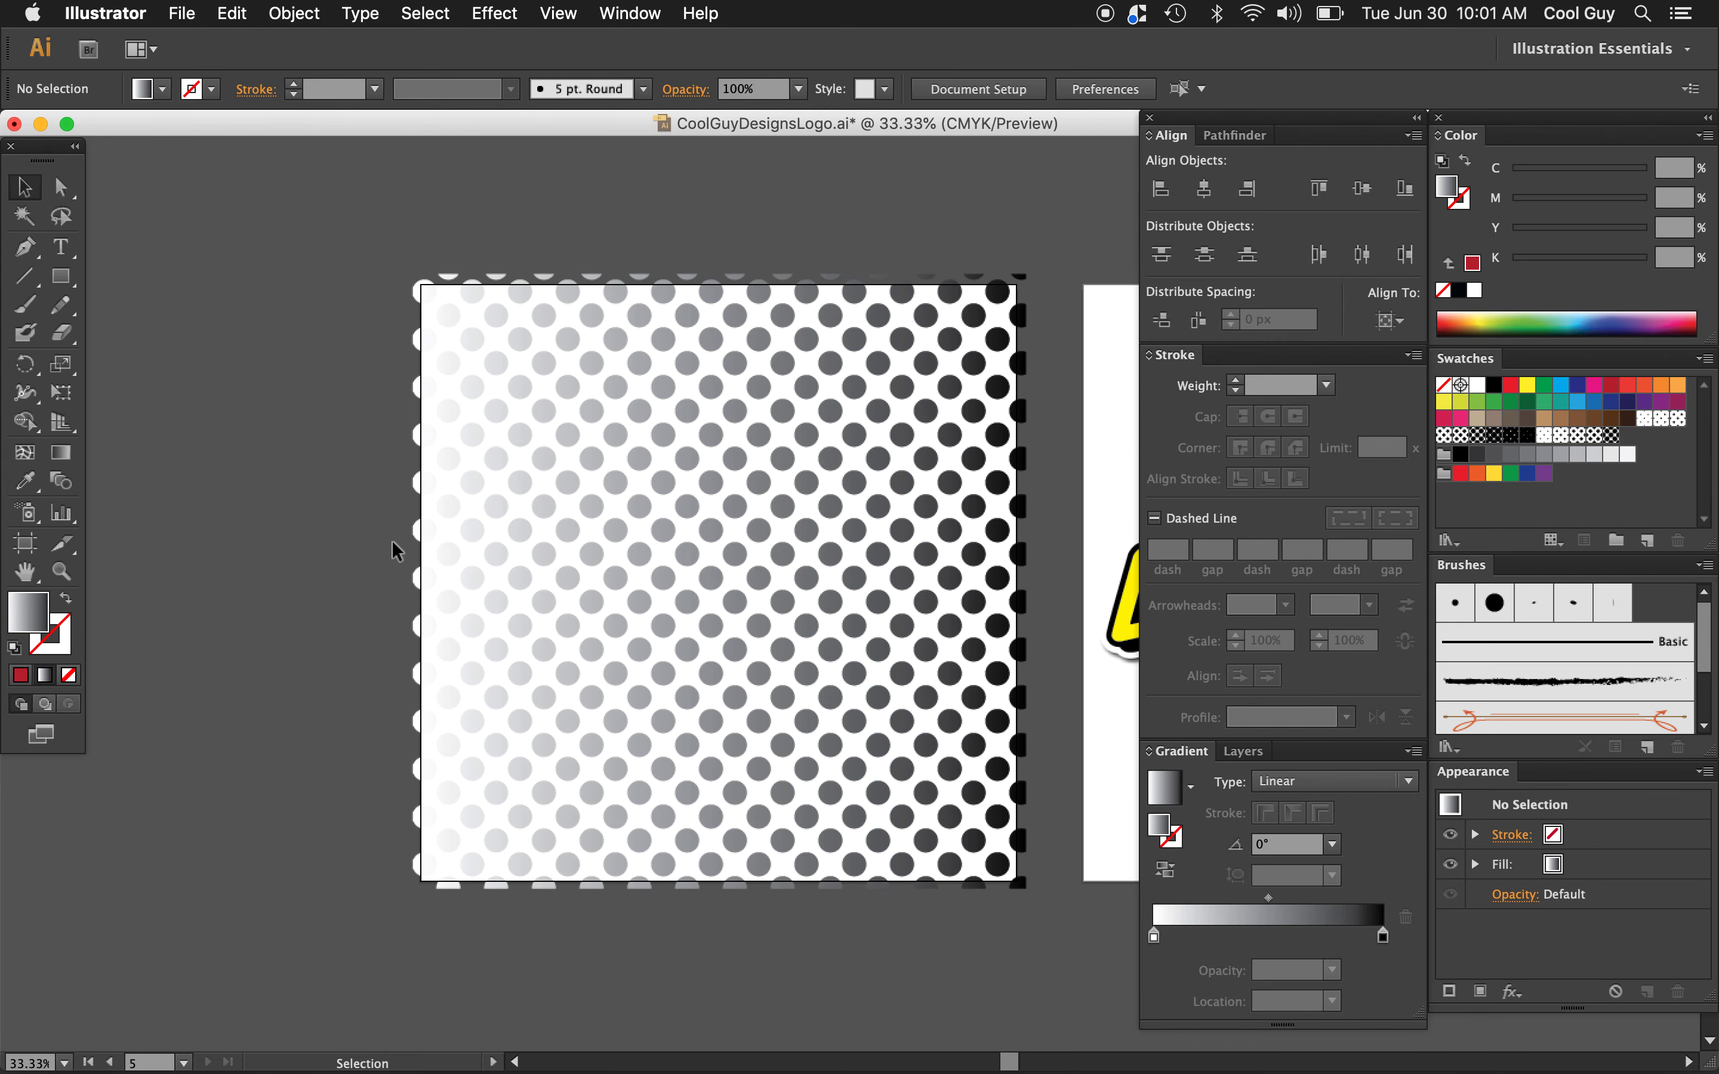
{"action": "left_click", "coordinate": [659, 495]}
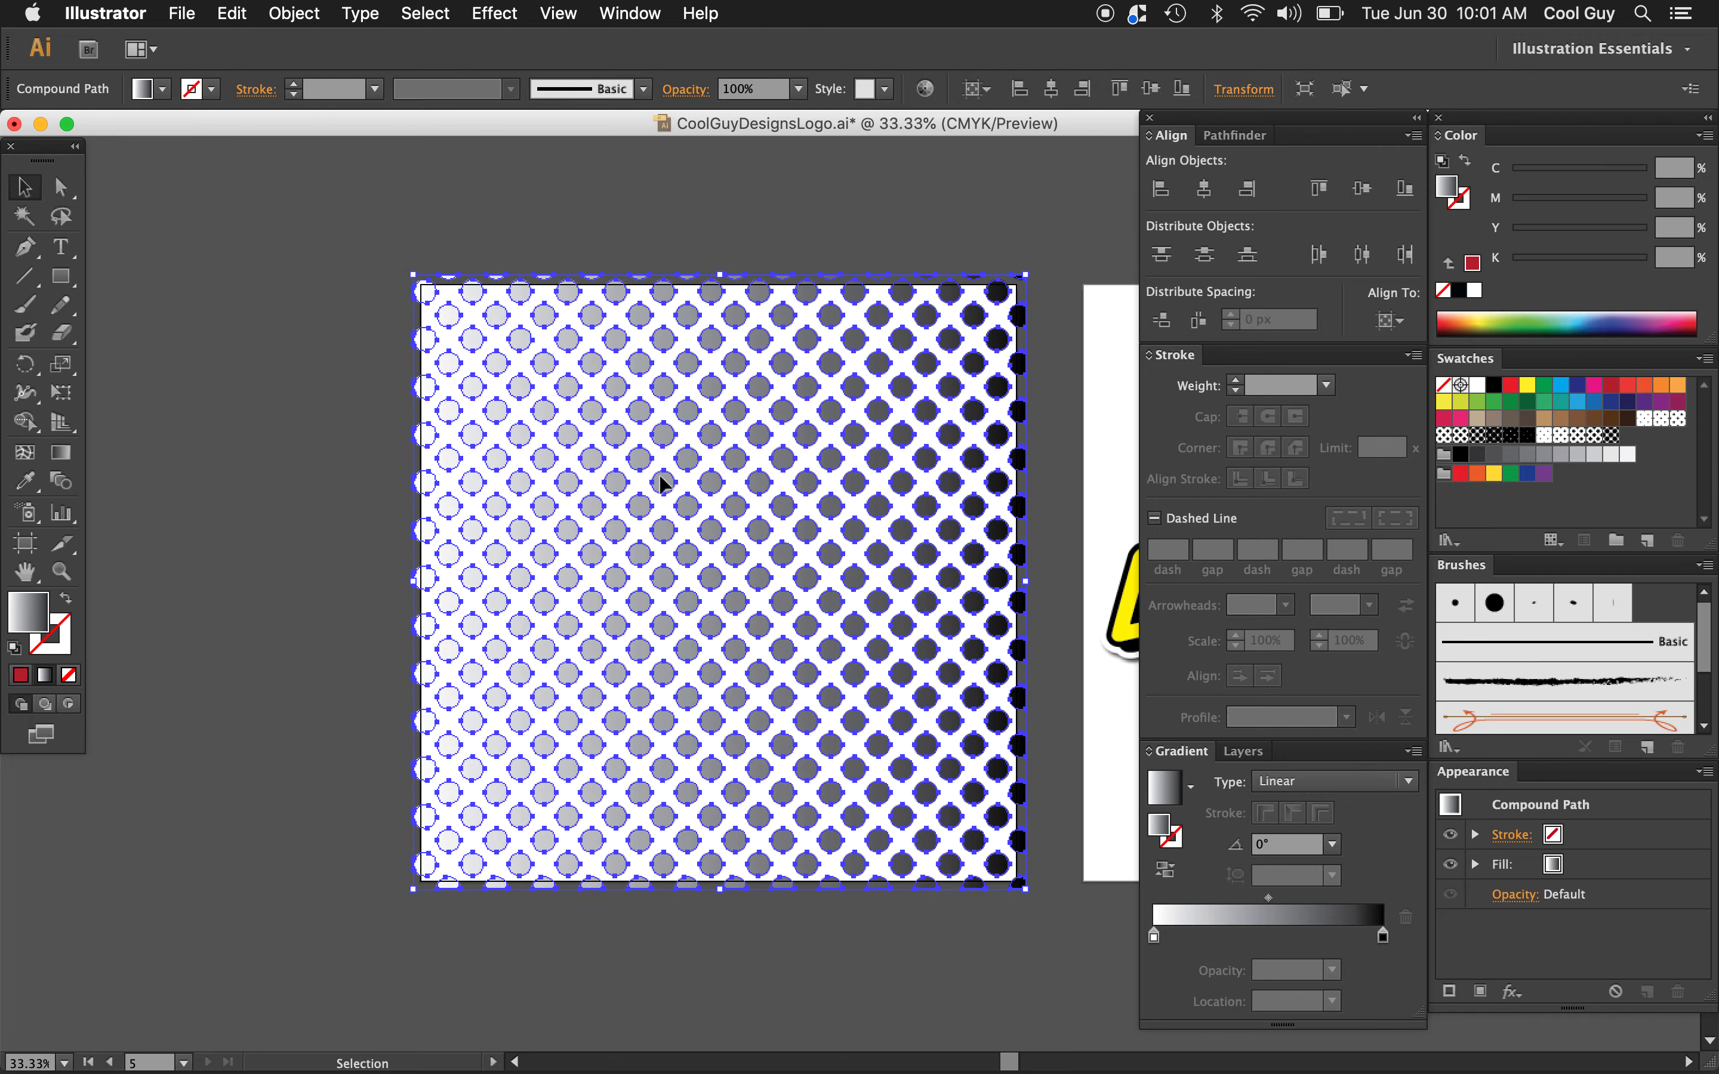
{"action": "left_click", "coordinate": [320, 466]}
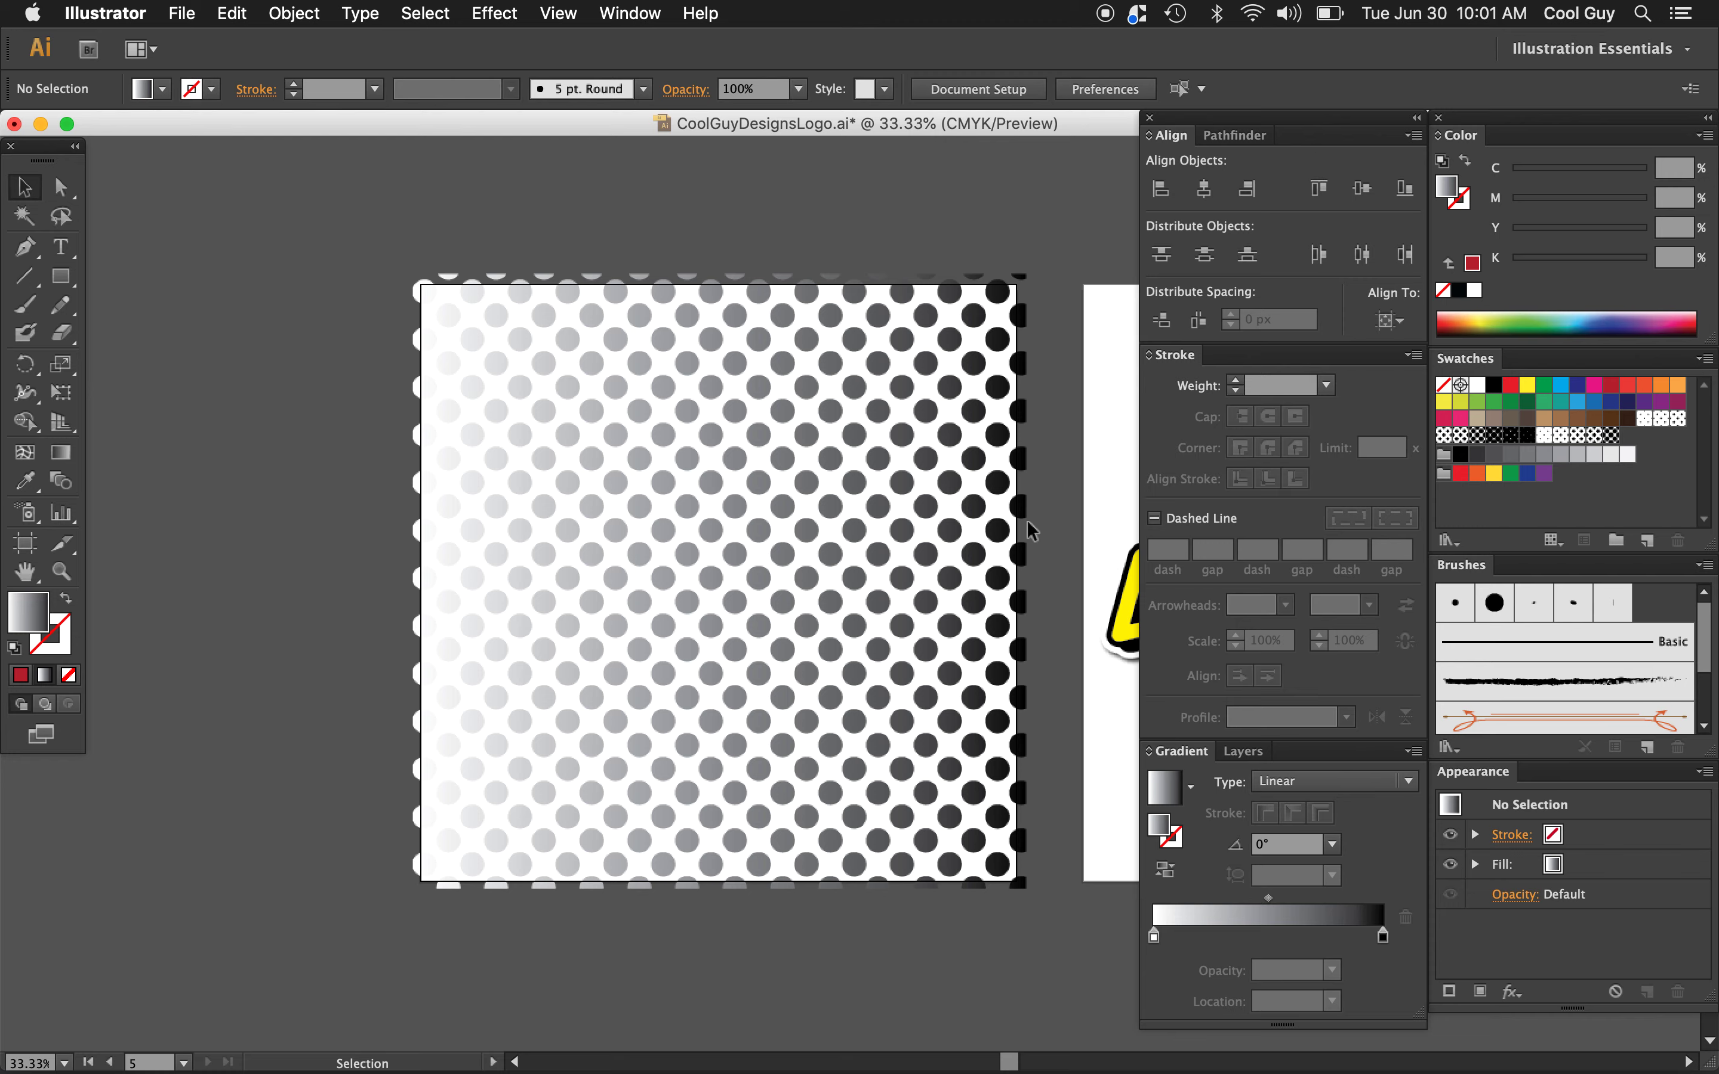
Step: Move the compound dot pattern partly off its artboard to the left, and undo the move
{"action": "left_click_drag", "start_coordinate": [767, 441], "coordinate": [337, 441]}
{"action": "scroll", "coordinate": [481, 459], "scroll_direction": "left", "scroll_amount": 5}
{"action": "left_click", "coordinate": [483, 458]}
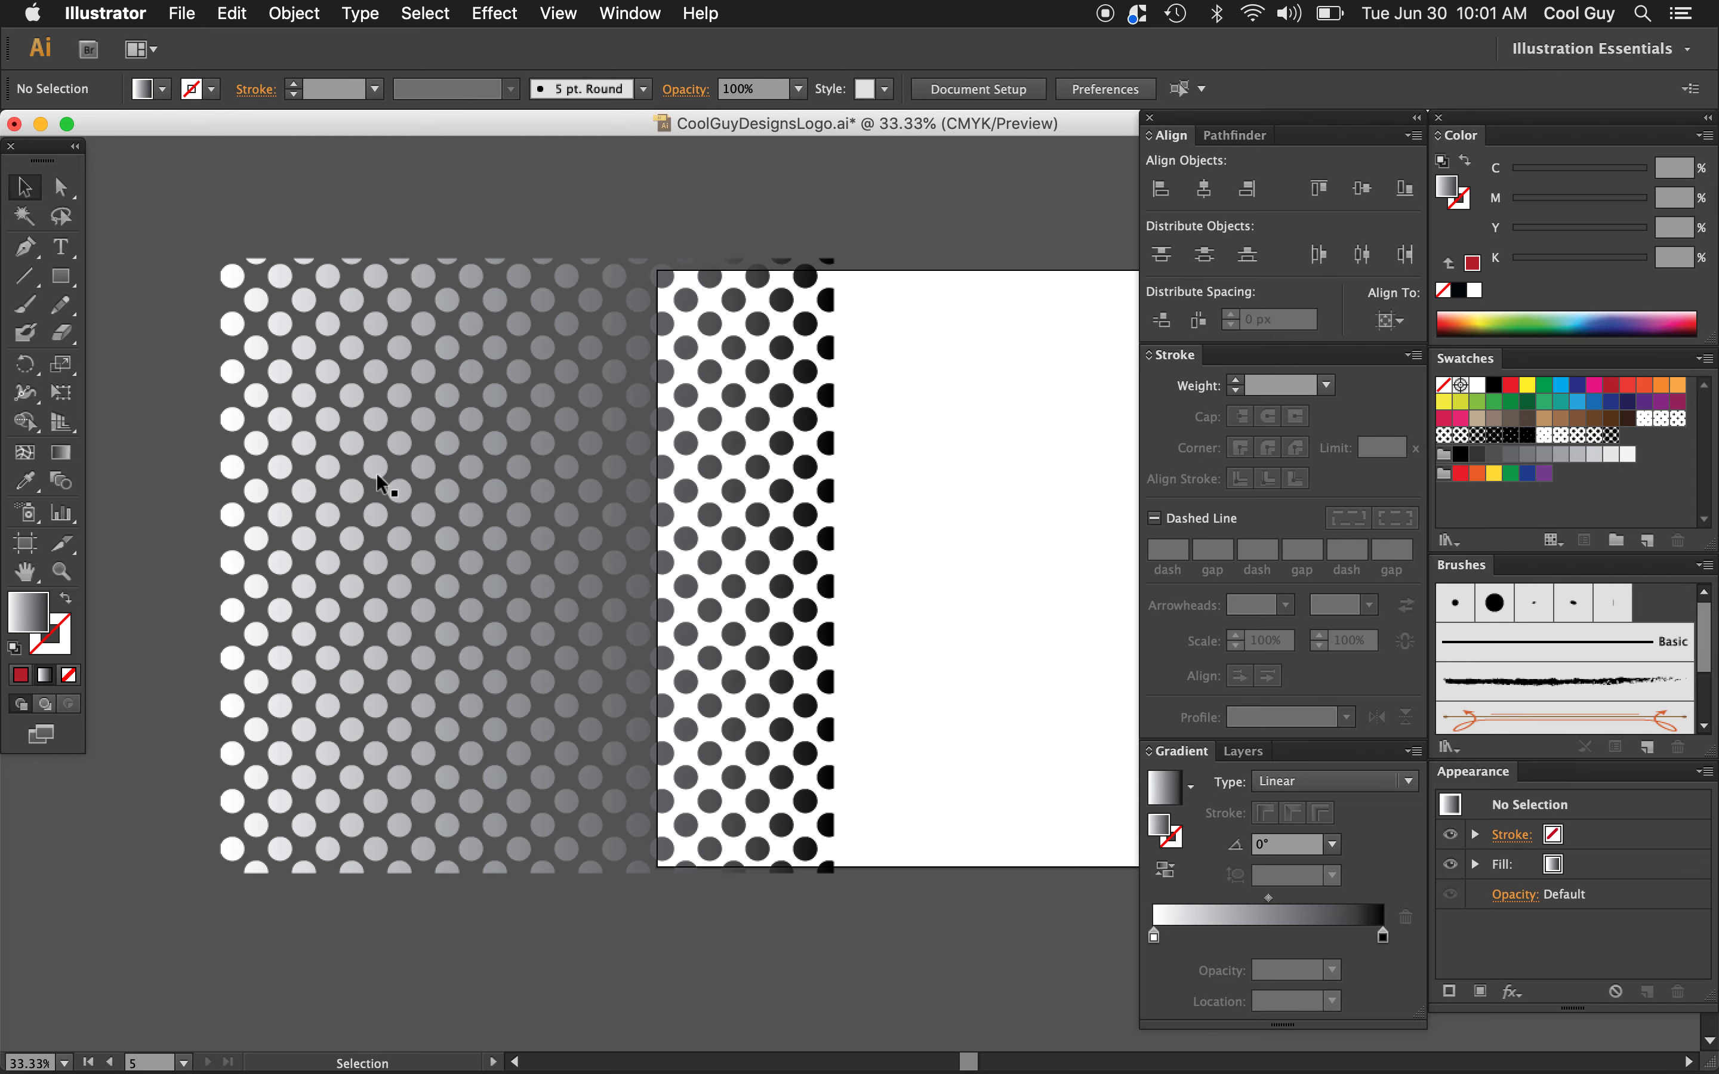
{"action": "left_click", "coordinate": [325, 475]}
{"action": "key", "text": "super+z"}
{"action": "scroll", "coordinate": [456, 466], "scroll_direction": "right", "scroll_amount": 1}
{"action": "scroll", "coordinate": [460, 475], "scroll_direction": "right", "scroll_amount": 6}
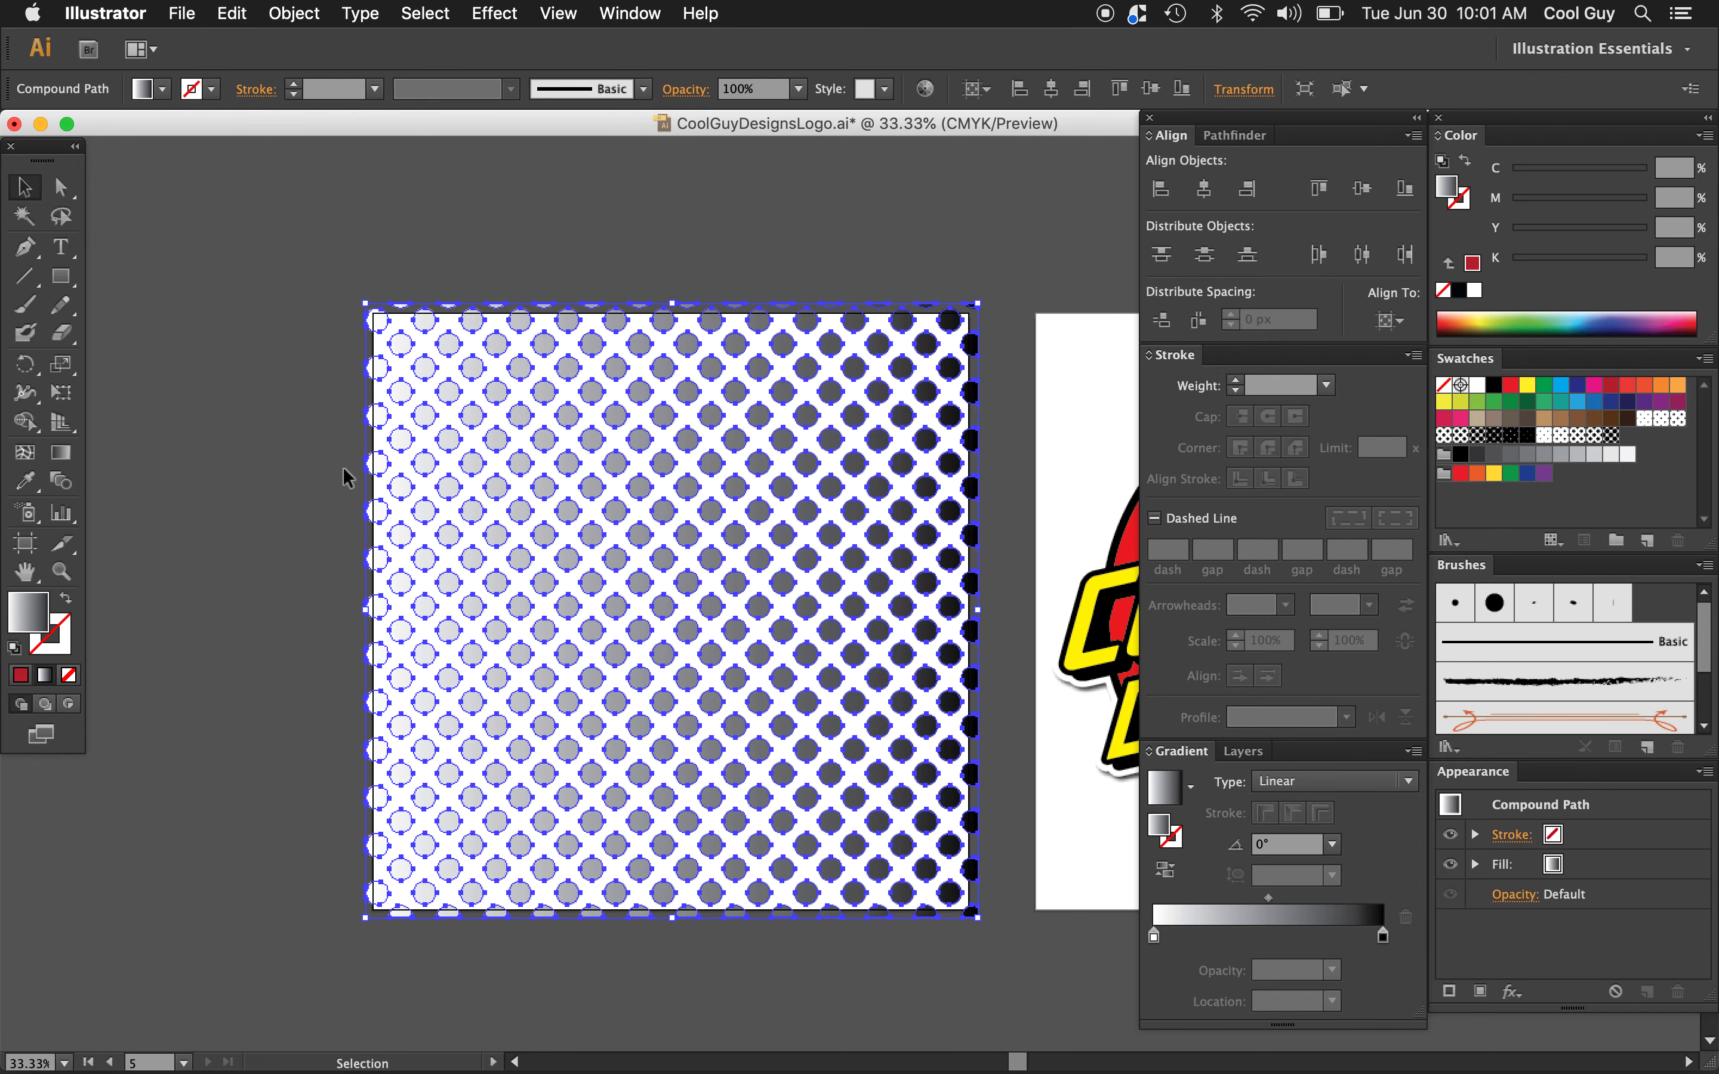
Step: Add cyan, yellow and magenta stops to the dot pattern's gradient at about 11%, 50% and 93%
{"action": "left_click", "coordinate": [293, 467]}
{"action": "left_click", "coordinate": [639, 501]}
{"action": "left_click_drag", "start_coordinate": [1560, 387], "coordinate": [1179, 938]}
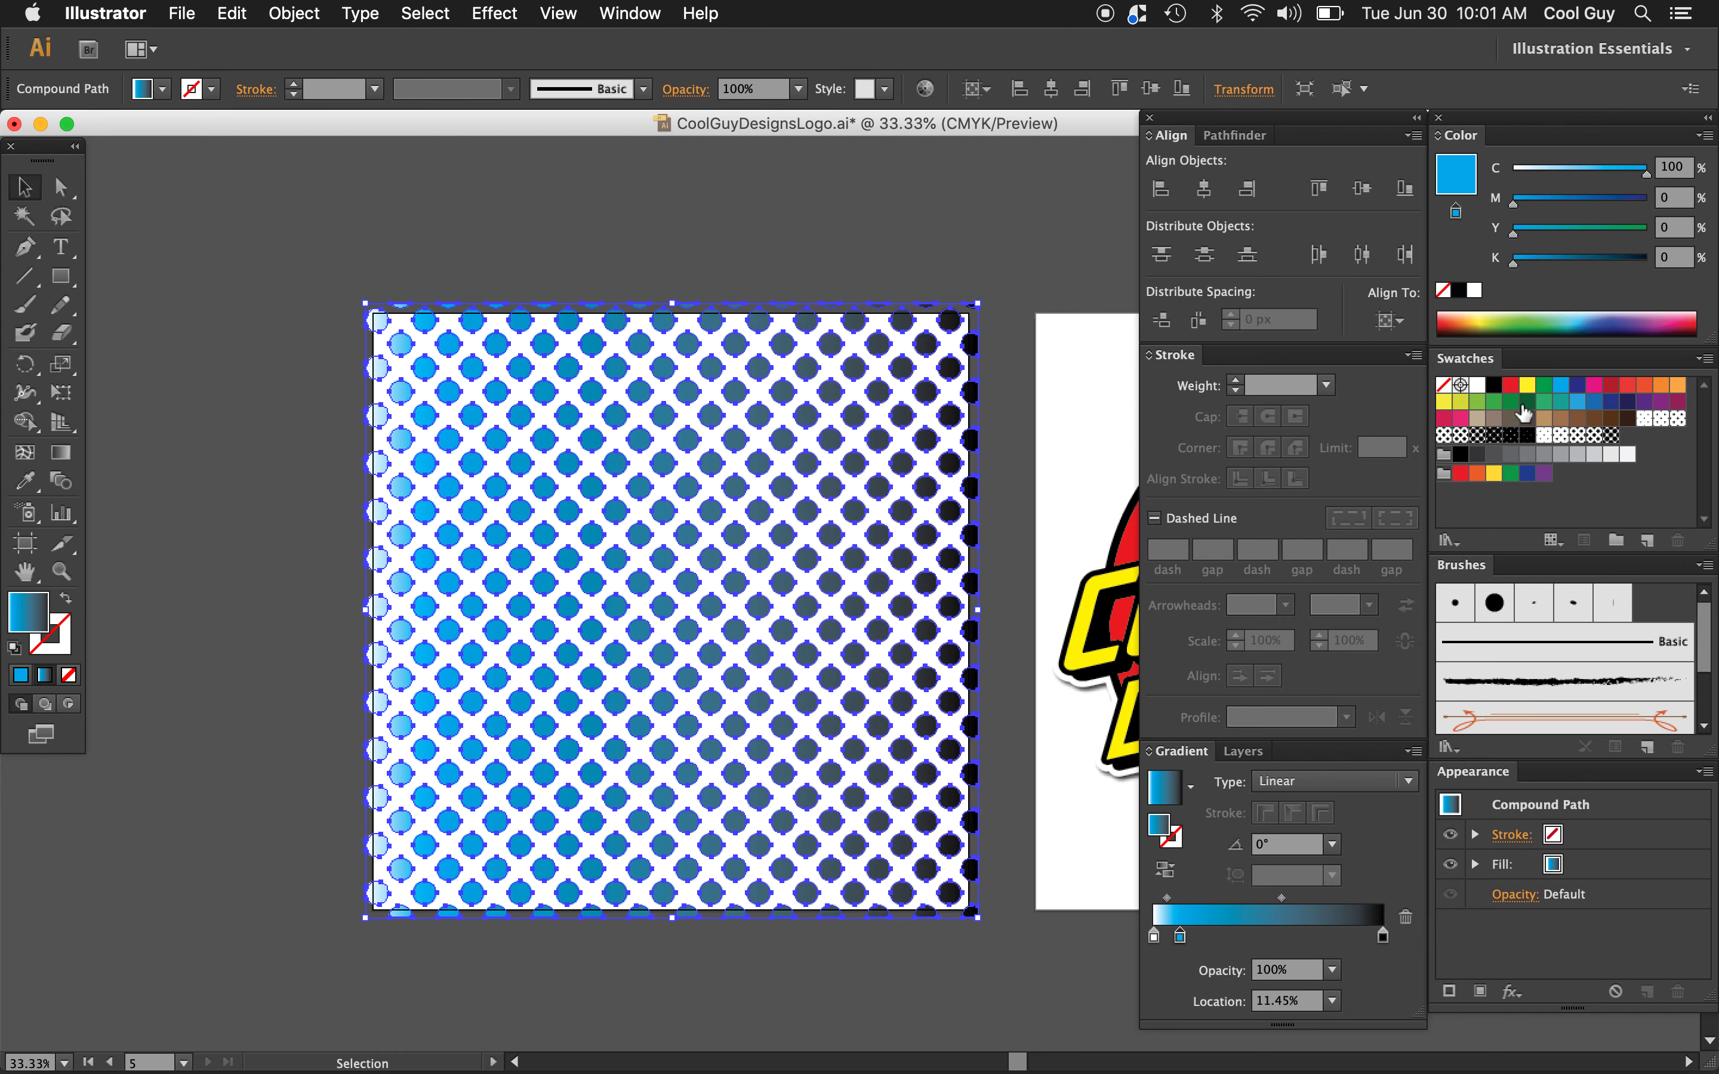
{"action": "left_click_drag", "start_coordinate": [1528, 387], "coordinate": [1267, 924]}
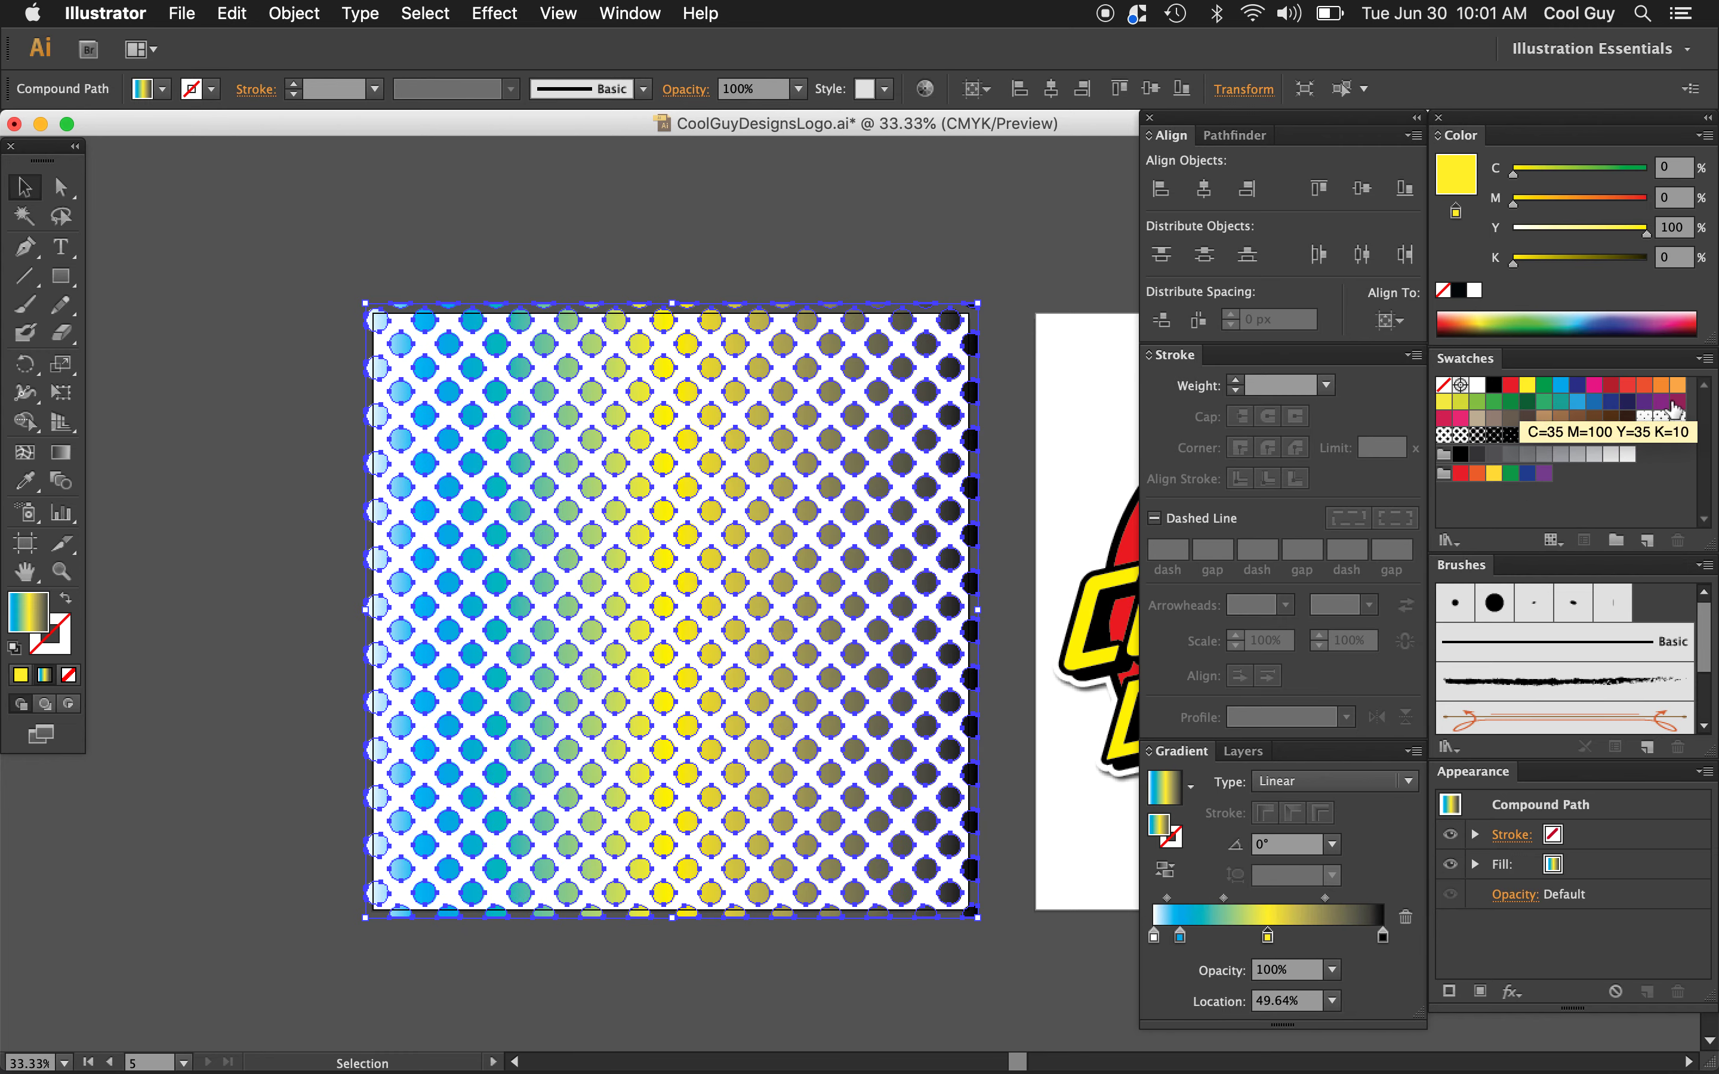
{"action": "left_click_drag", "start_coordinate": [1594, 384], "coordinate": [1371, 924]}
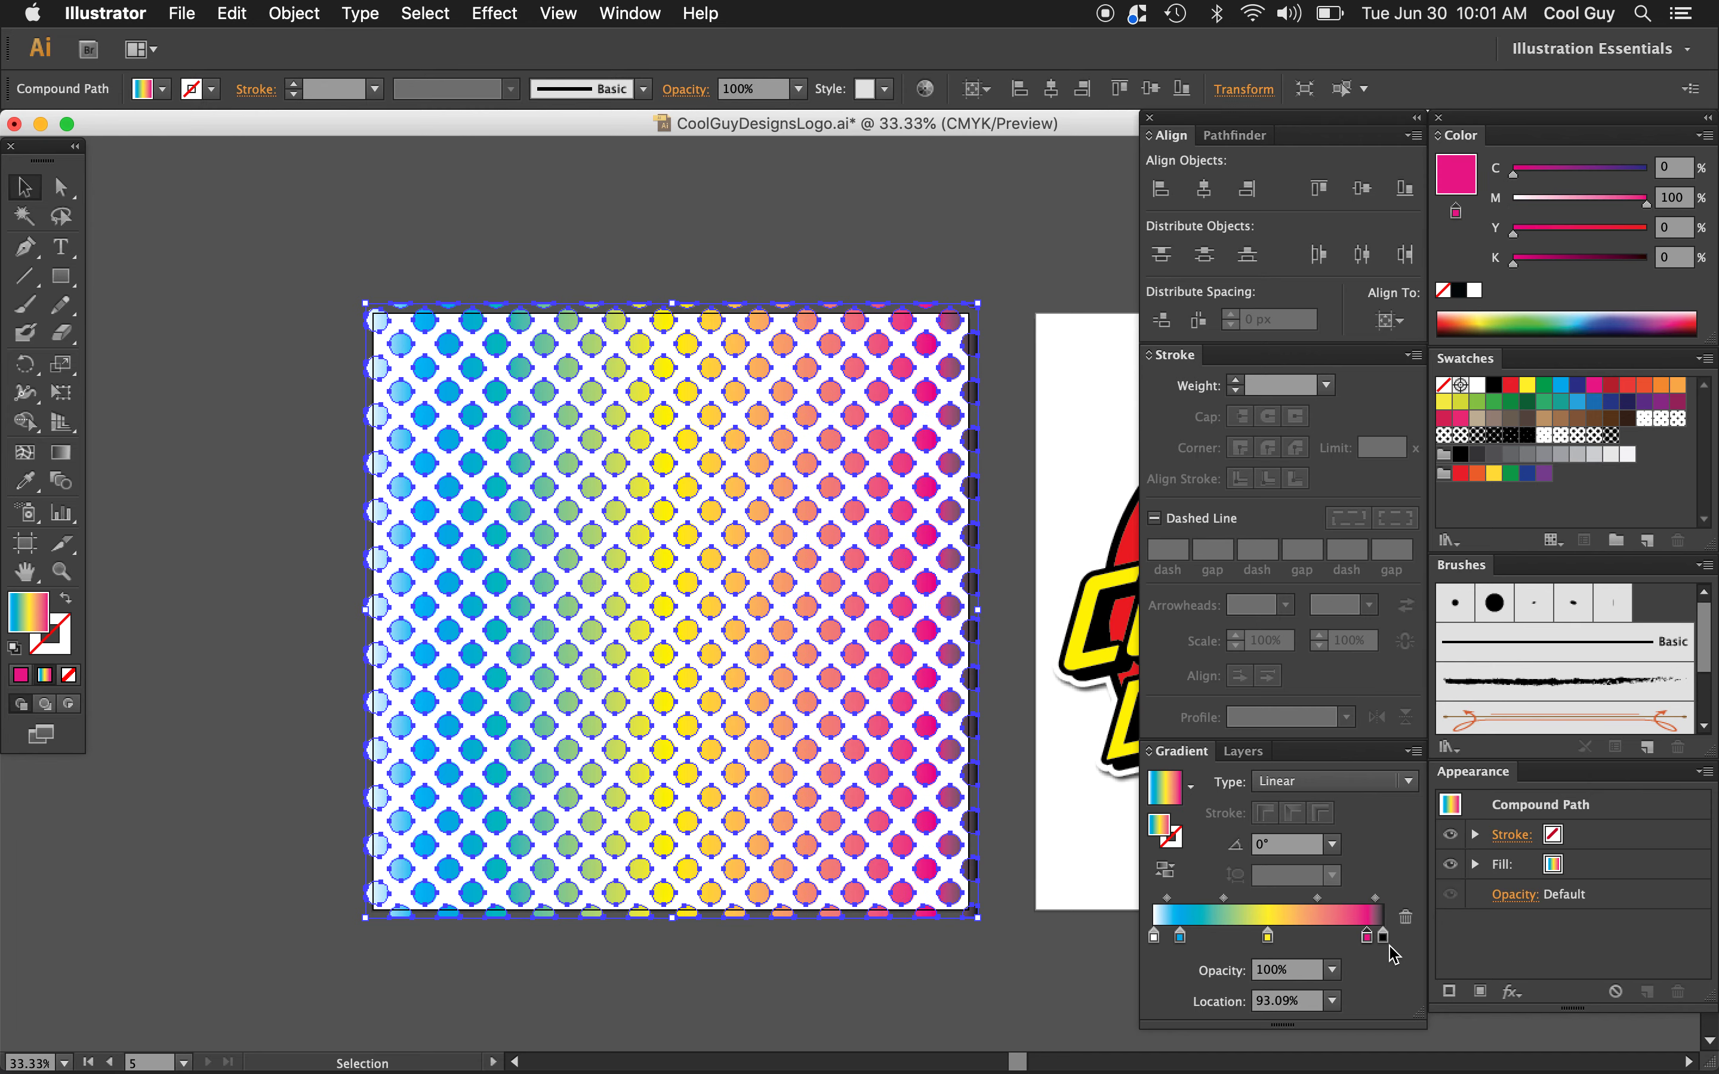
Step: Remove the gradient's black and white end stops and move the cyan stop to 0% and the magenta stop to 100%
{"action": "left_click_drag", "start_coordinate": [1383, 937], "coordinate": [1386, 991]}
{"action": "left_click_drag", "start_coordinate": [1154, 936], "coordinate": [1155, 1012]}
{"action": "left_click_drag", "start_coordinate": [1180, 938], "coordinate": [1155, 945]}
{"action": "left_click_drag", "start_coordinate": [1367, 936], "coordinate": [1383, 938]}
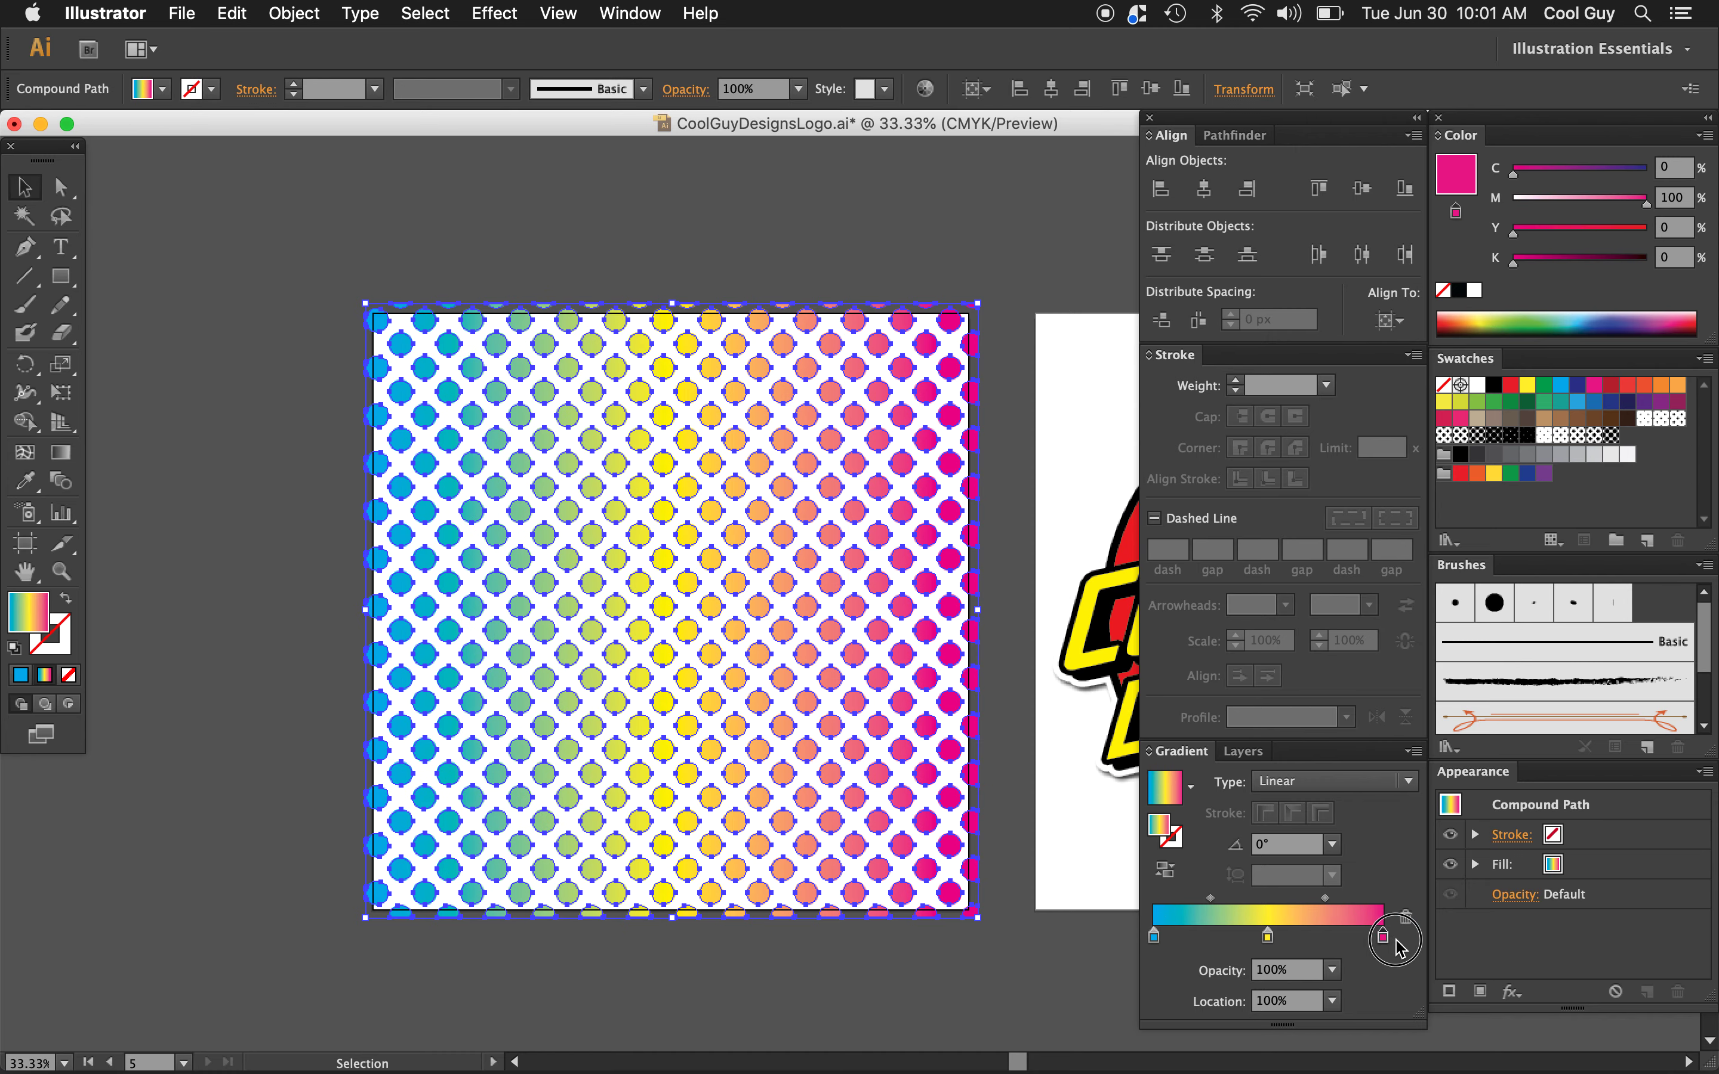
{"action": "left_click", "coordinate": [847, 198]}
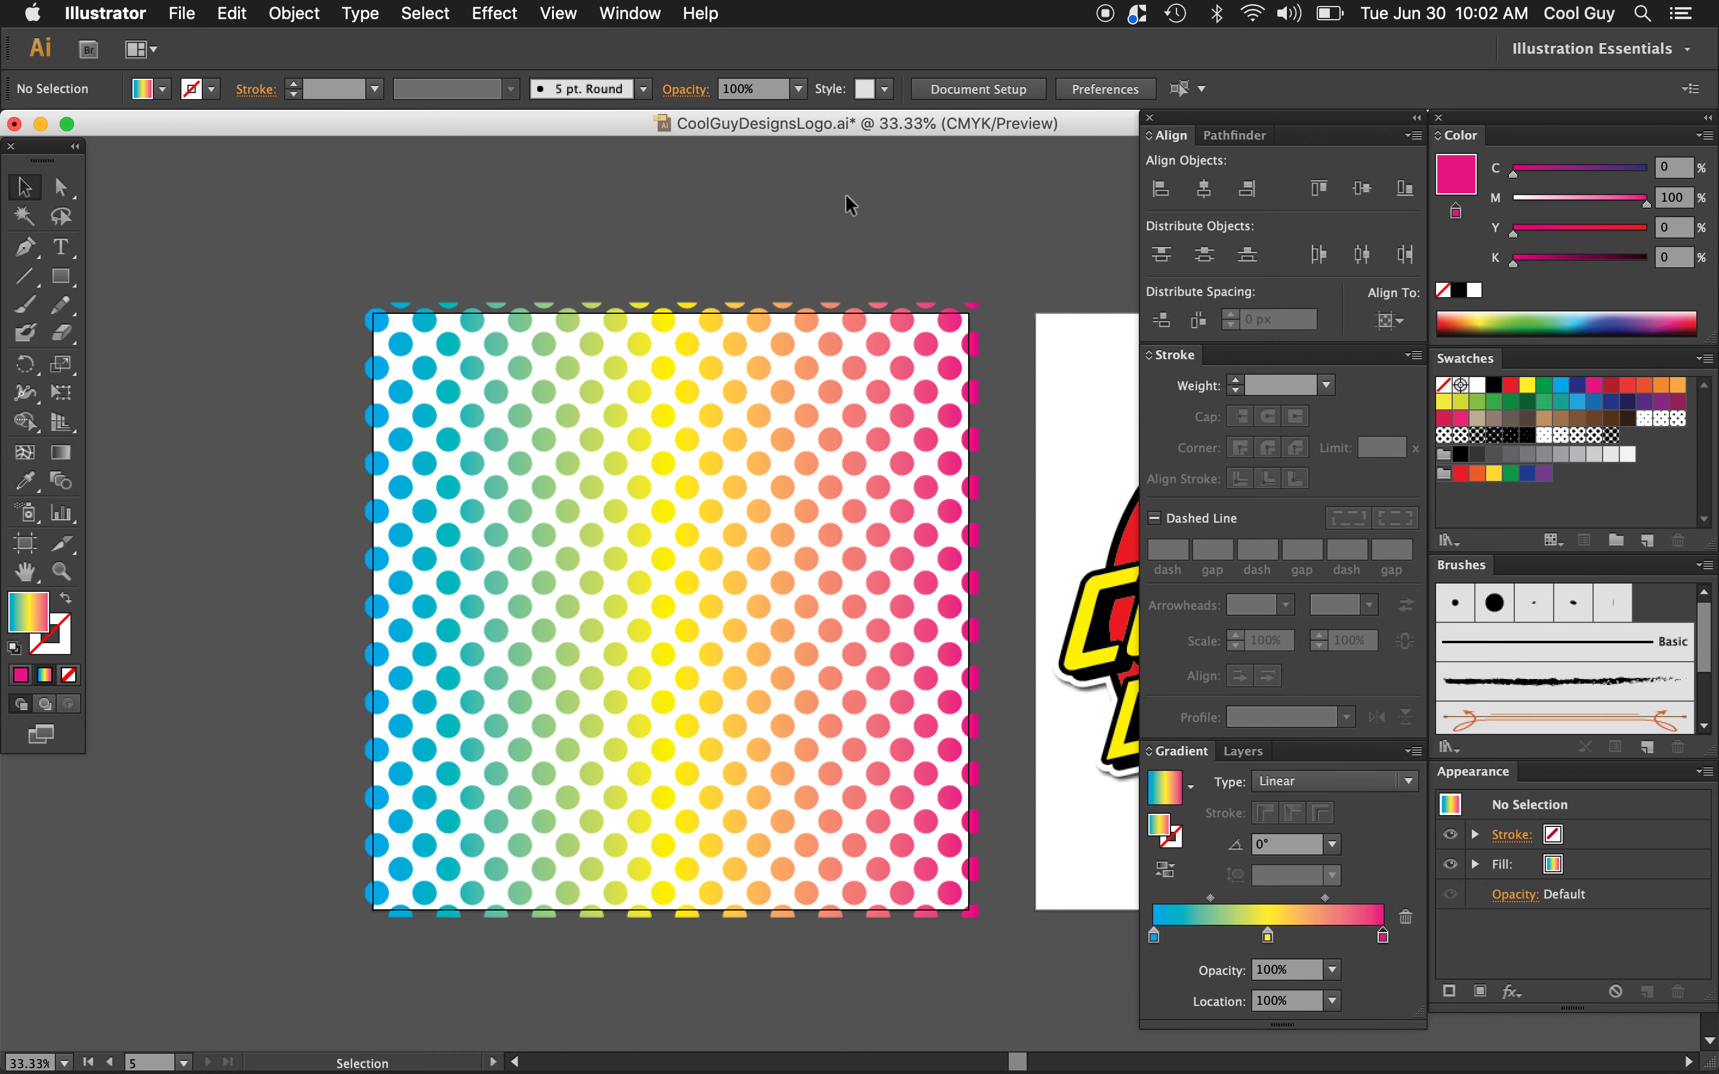
Step: Set the dot pattern's gradient angle to 100° and deselect the pattern
{"action": "left_click", "coordinate": [780, 492]}
{"action": "left_click", "coordinate": [1271, 846]}
{"action": "type", "text": "40"}
{"action": "key", "text": "Return"}
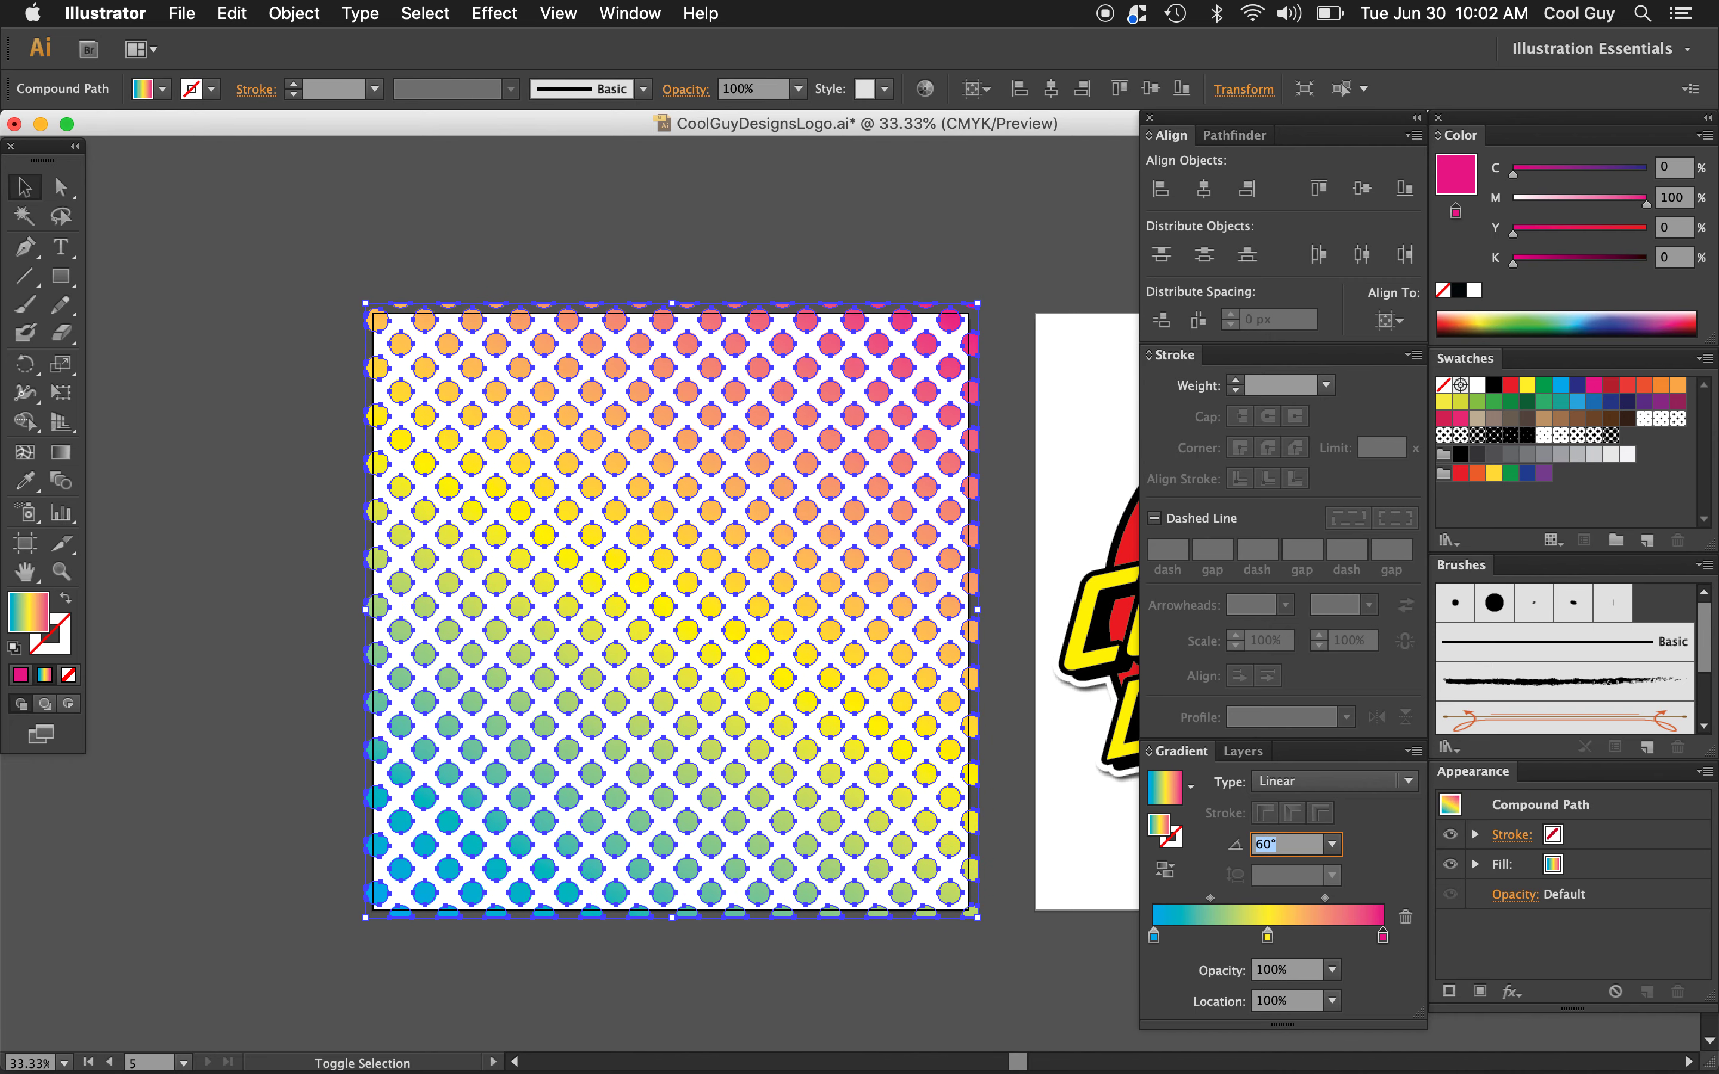
{"action": "key", "text": "shift+Up"}
{"action": "key", "text": "shift+Up"}
{"action": "key", "text": "shift+Up"}
{"action": "key", "text": "shift+Up"}
{"action": "key", "text": "shift+Up"}
{"action": "key", "text": "shift+Up"}
{"action": "key", "text": "shift+Up"}
{"action": "key", "text": "shift+Down"}
{"action": "left_click", "coordinate": [1008, 240]}
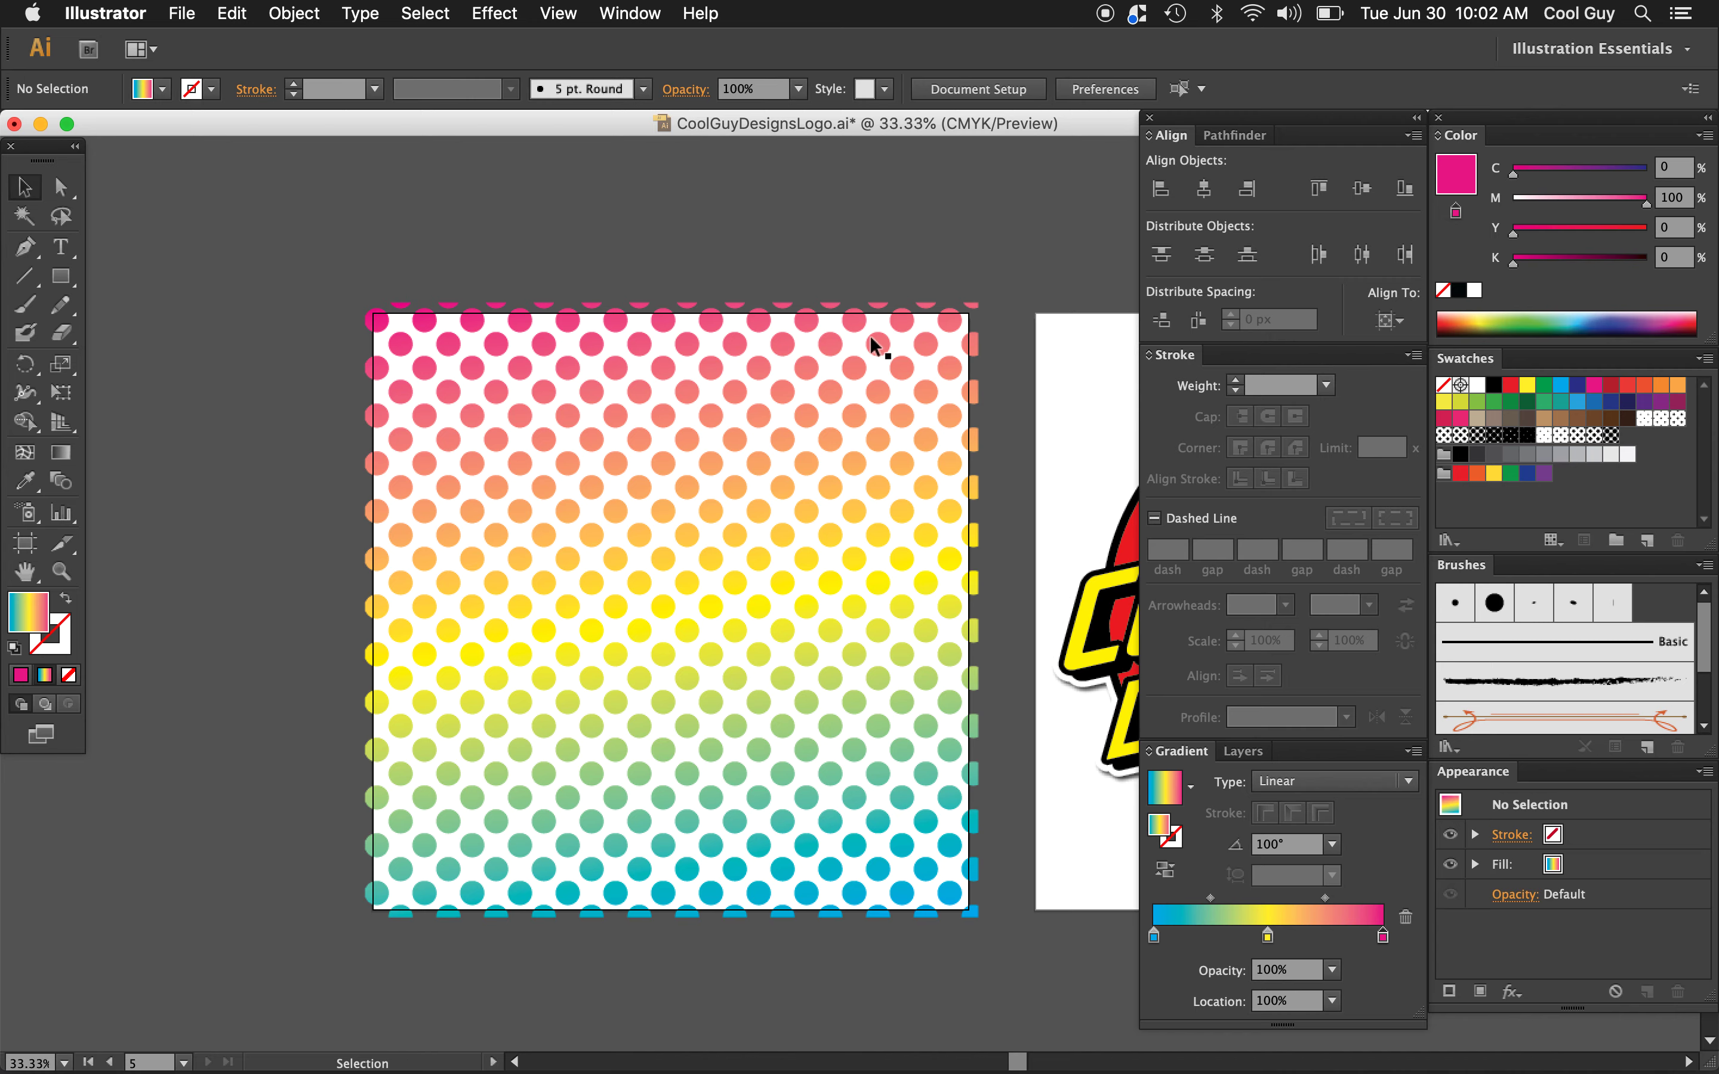
Step: Move the logo's red circle left so it overlaps the dot pattern, and undo the move
{"action": "scroll", "coordinate": [870, 334], "scroll_direction": "right", "scroll_amount": 5}
{"action": "scroll", "coordinate": [870, 335], "scroll_direction": "right", "scroll_amount": 4}
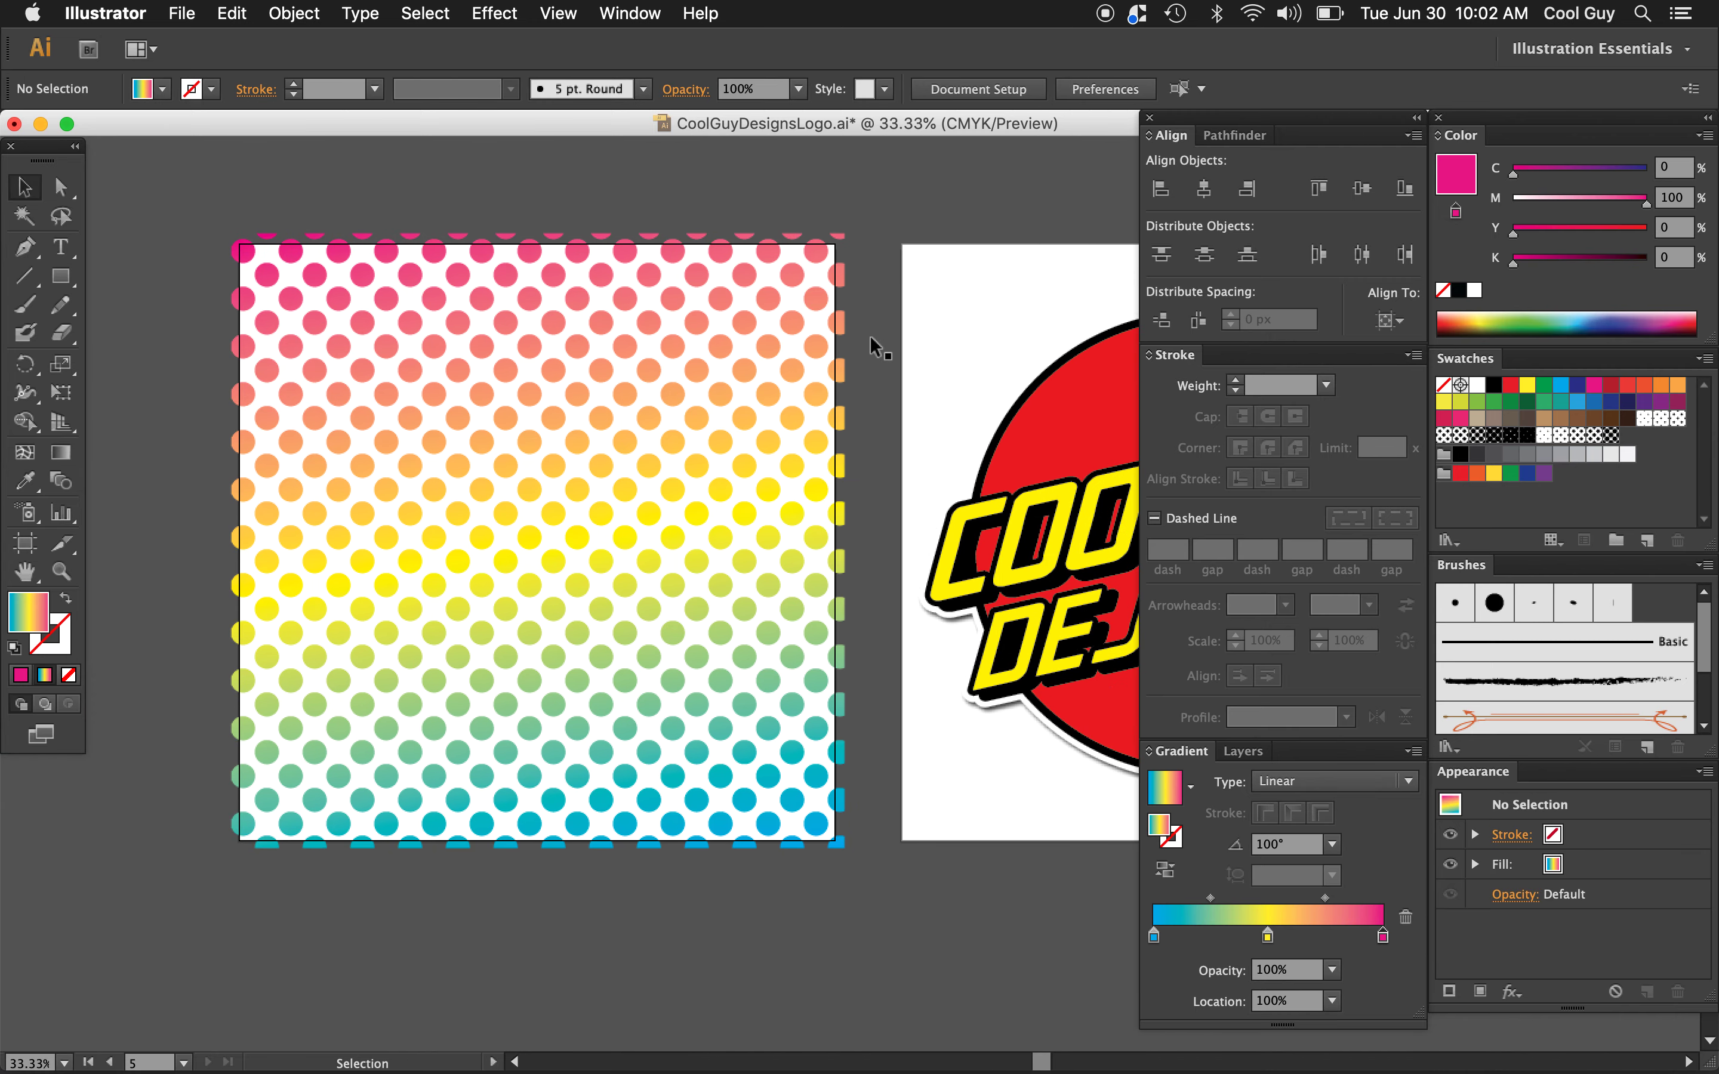
{"action": "left_click", "coordinate": [945, 426]}
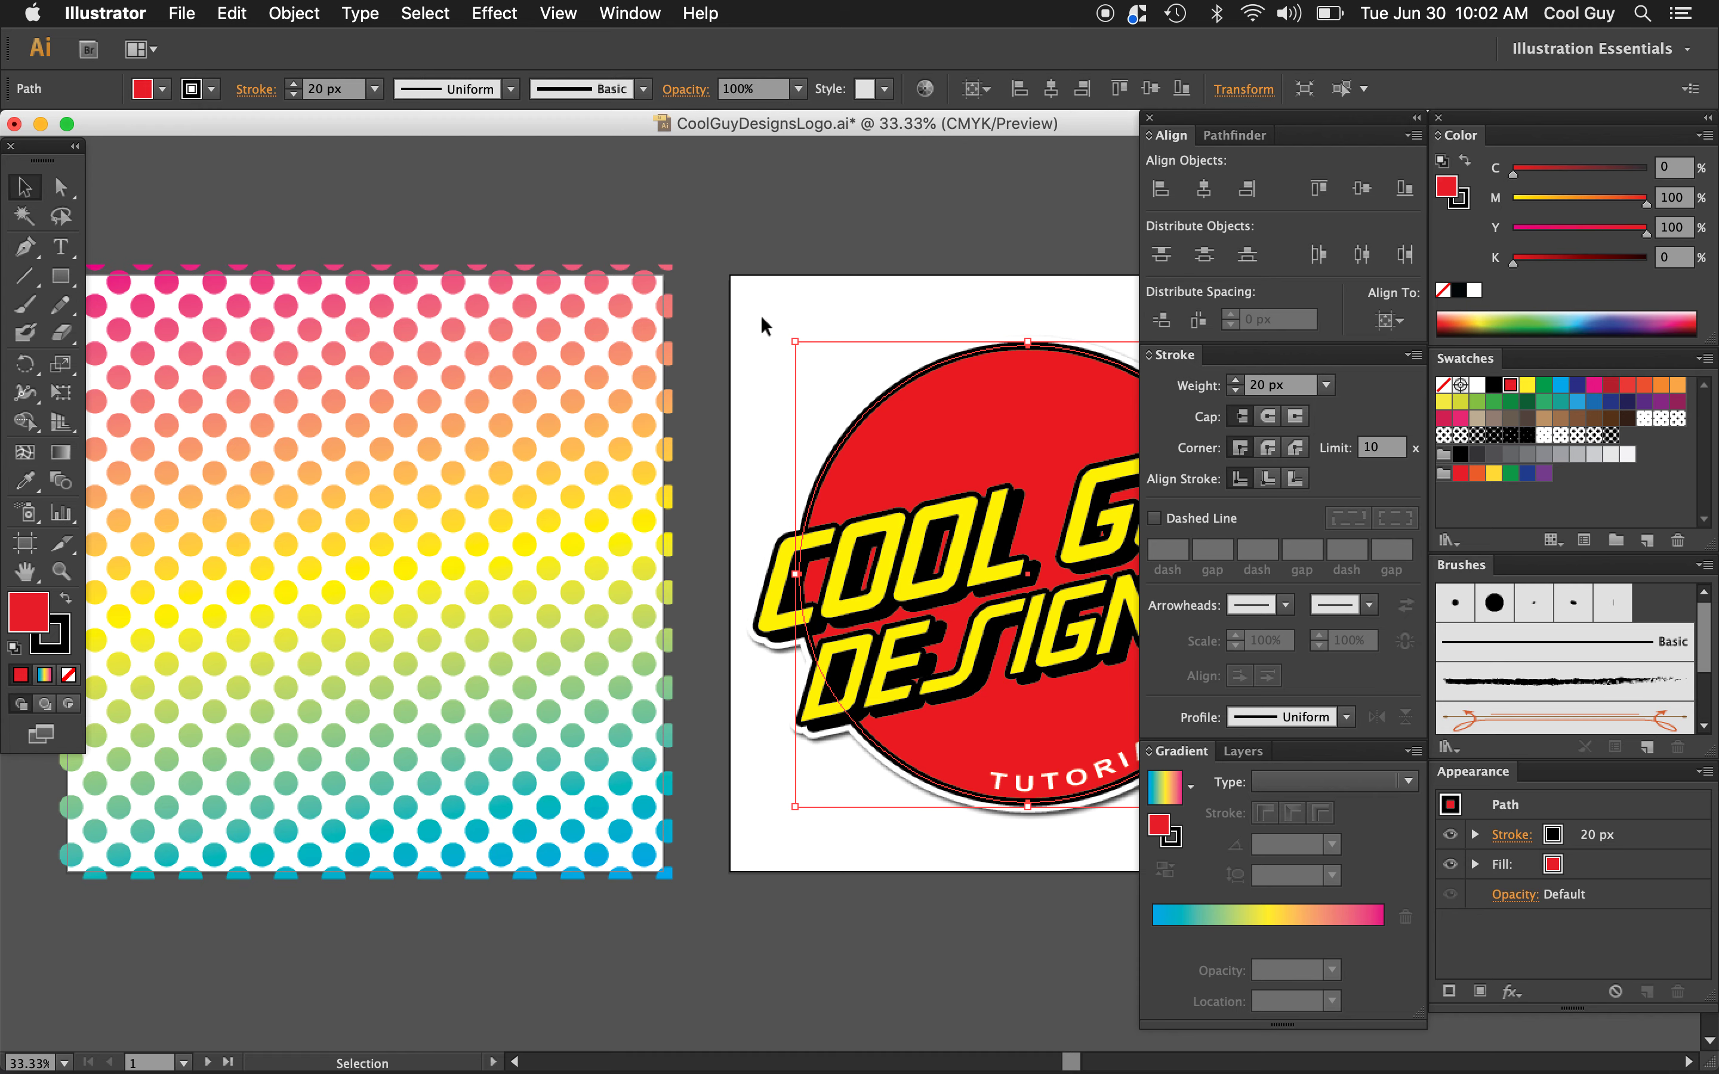
{"action": "right_click", "coordinate": [613, 303]}
{"action": "key", "text": "Escape"}
{"action": "scroll", "coordinate": [579, 307], "scroll_direction": "right", "scroll_amount": 3}
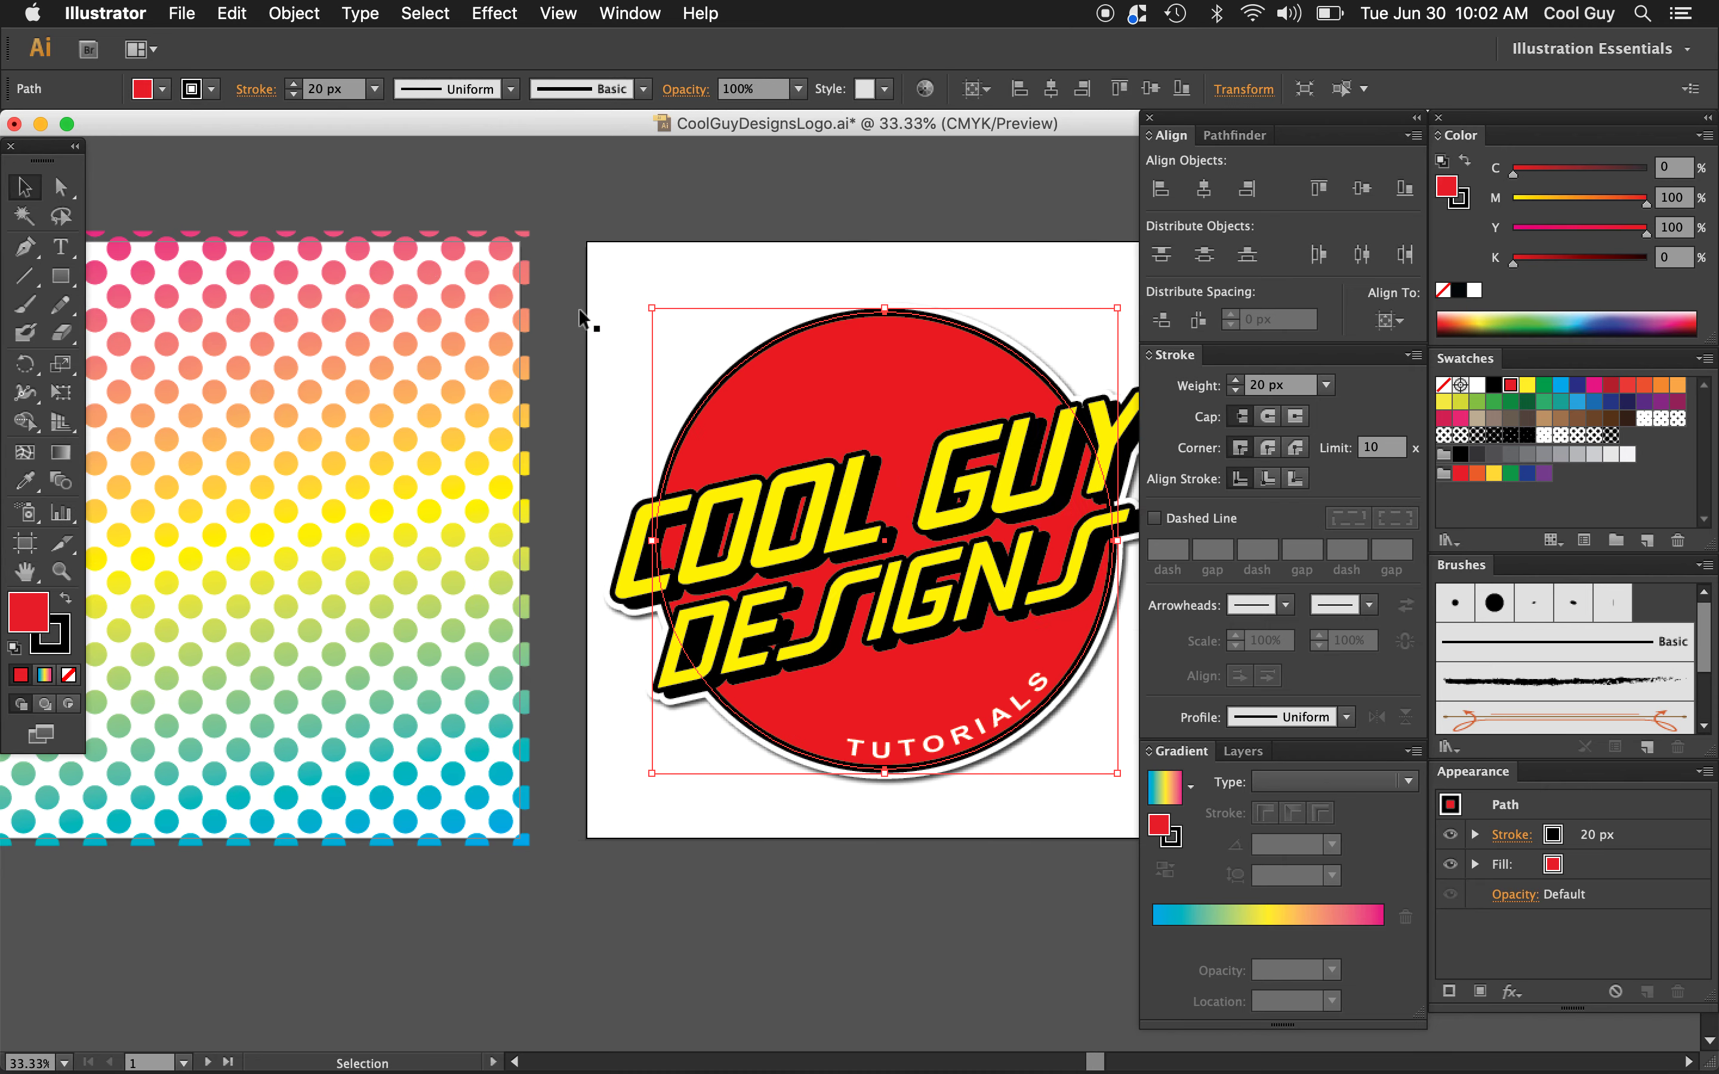
{"action": "left_click_drag", "start_coordinate": [877, 385], "coordinate": [644, 424]}
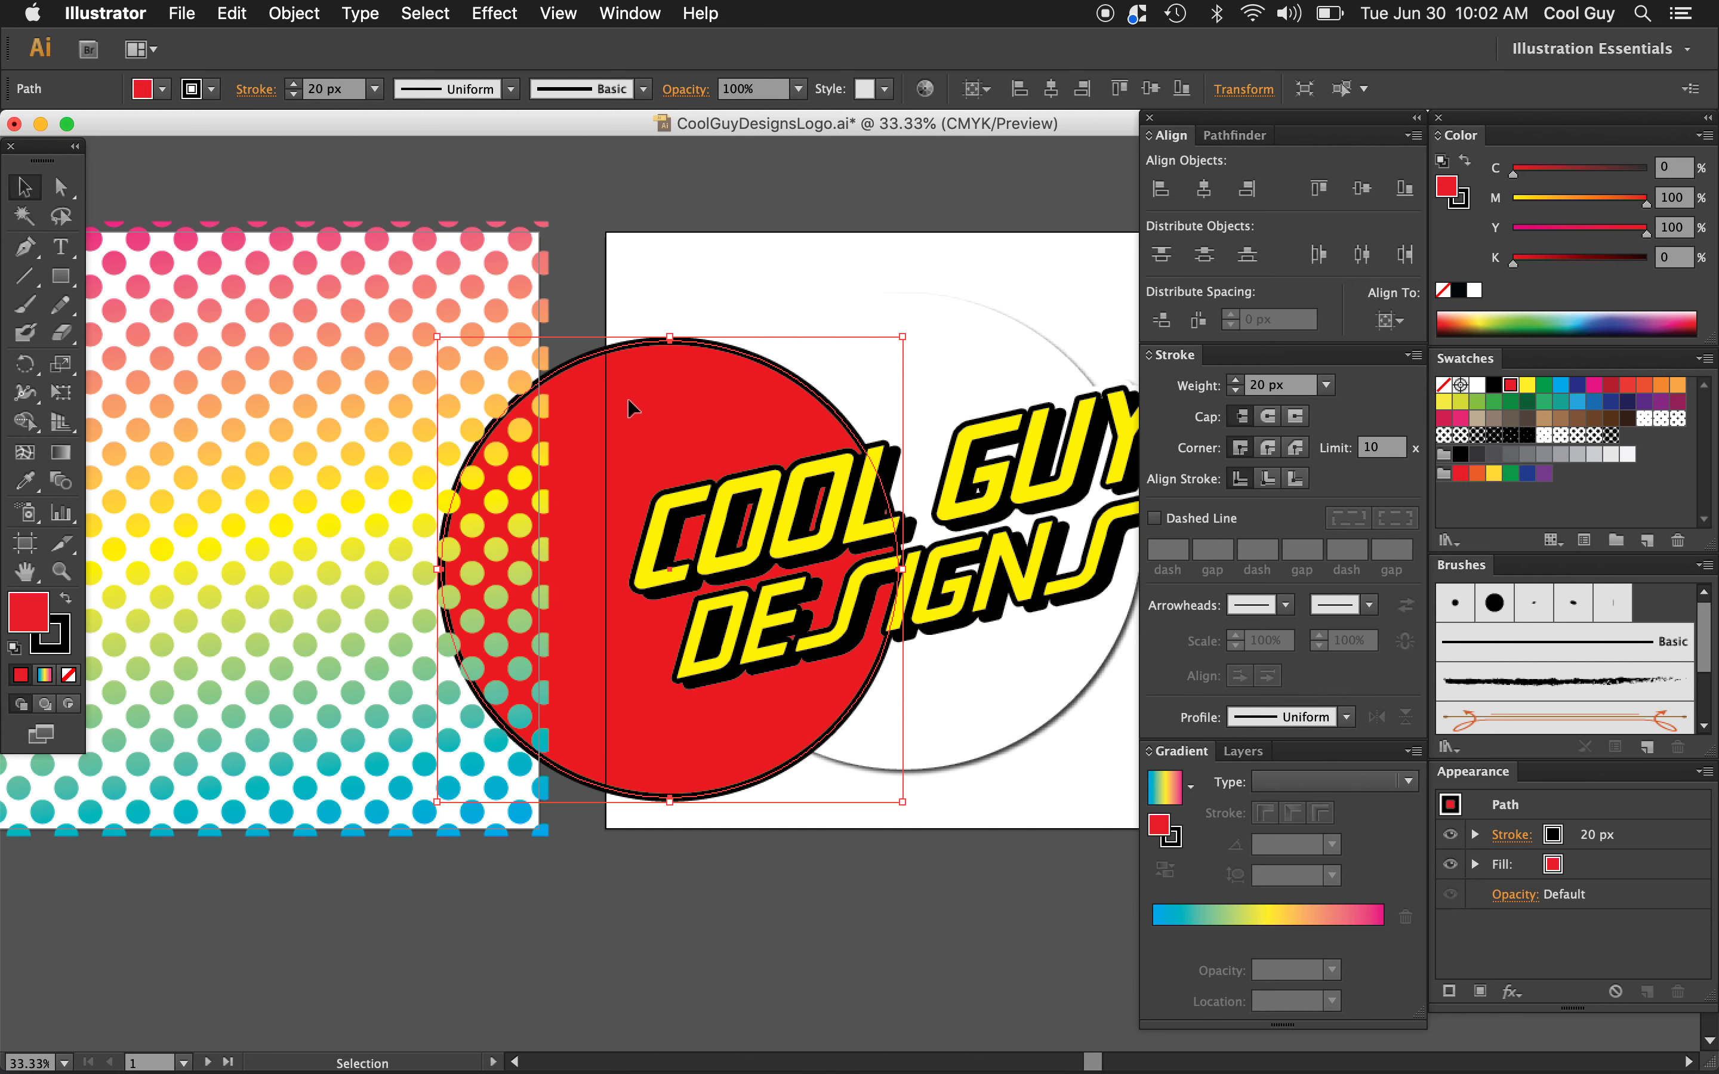
{"action": "key", "text": "super+z"}
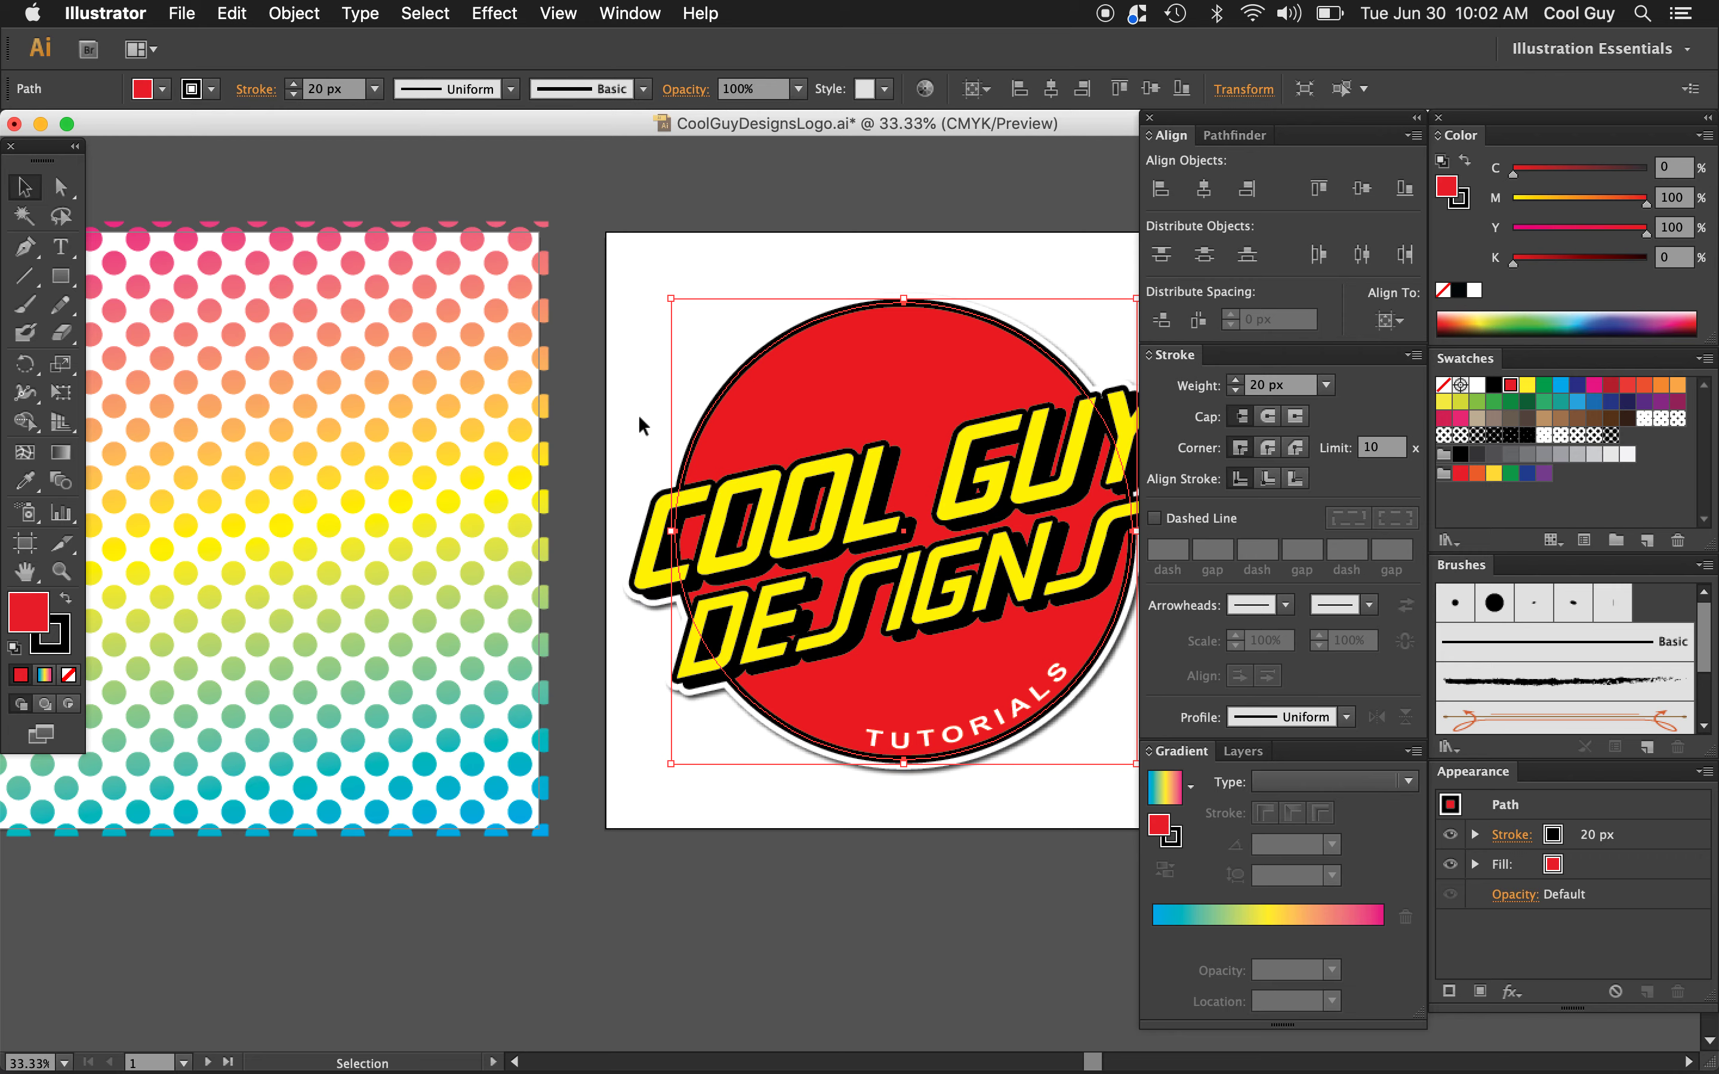
Step: Move the gradient dot pattern up past the upper edge of its artboard, and undo the move
{"action": "scroll", "coordinate": [597, 425], "scroll_direction": "left", "scroll_amount": 1}
{"action": "key", "text": "z"}
{"action": "left_click", "coordinate": [594, 427], "text": "alt"}
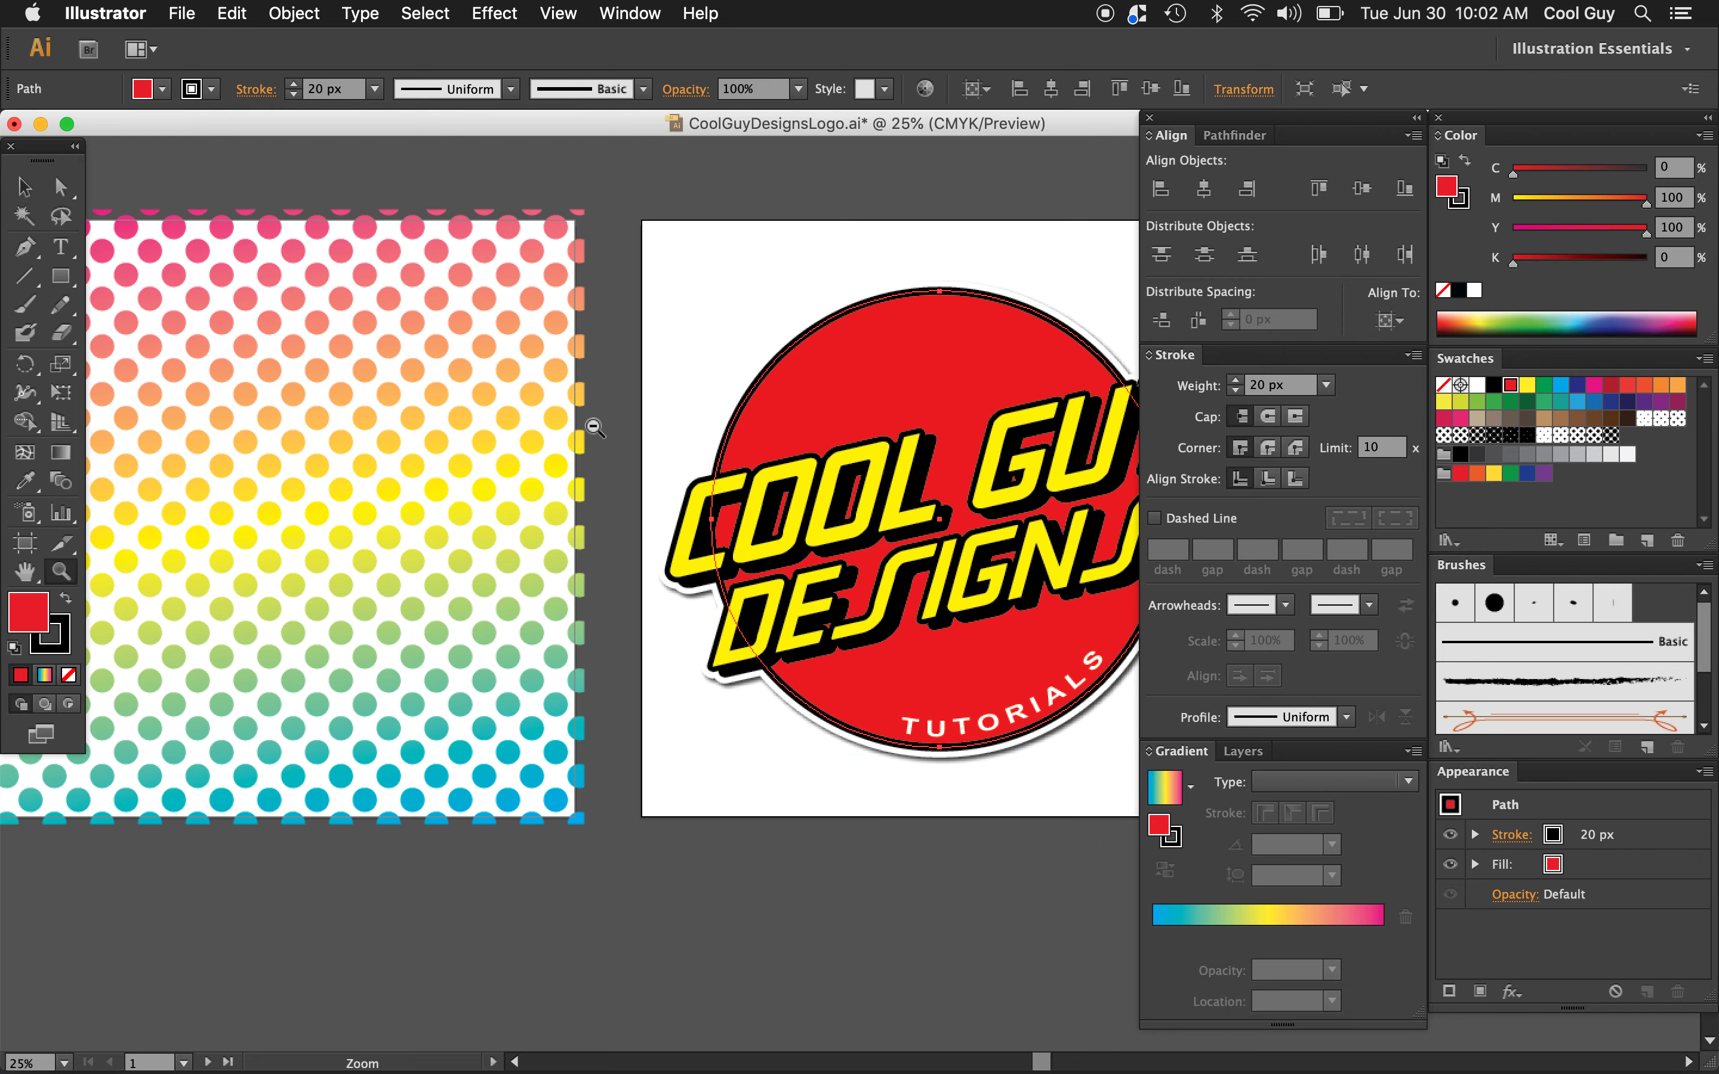
{"action": "scroll", "coordinate": [752, 633], "scroll_direction": "right", "scroll_amount": 3}
{"action": "scroll", "coordinate": [751, 633], "scroll_direction": "down", "scroll_amount": 1}
{"action": "key", "text": "v"}
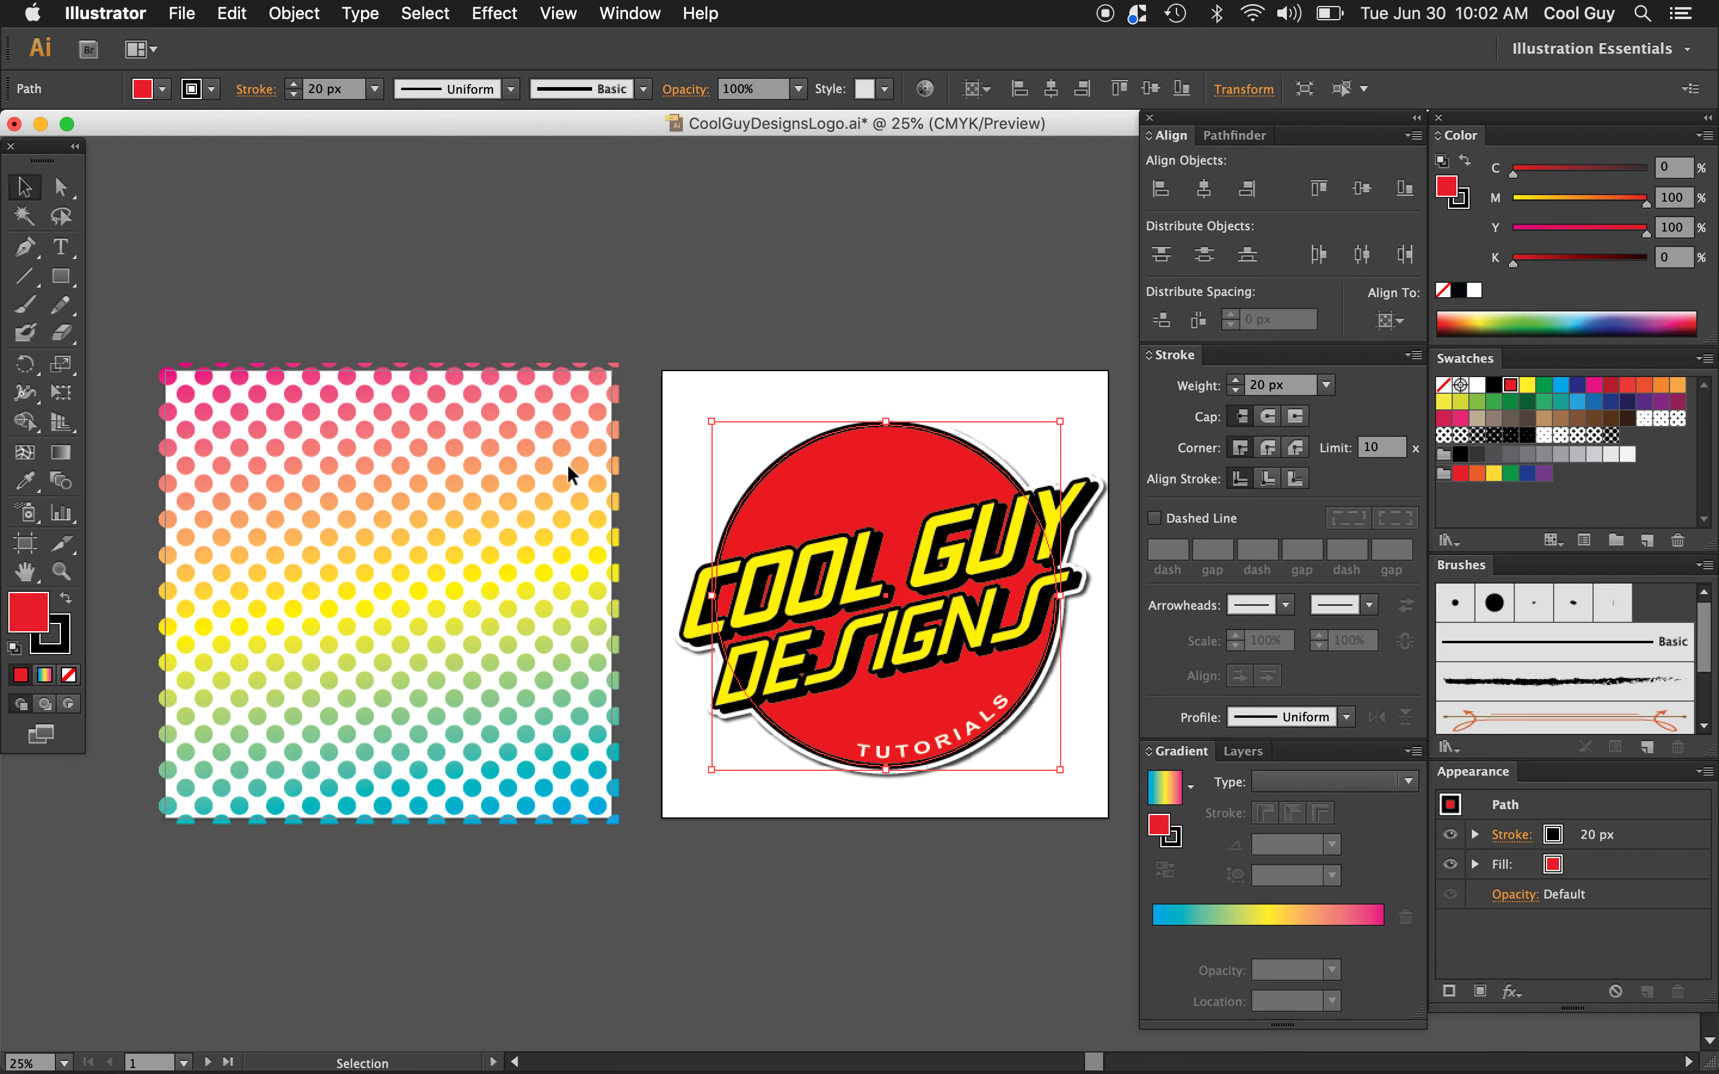
{"action": "left_click_drag", "start_coordinate": [568, 456], "coordinate": [568, 356]}
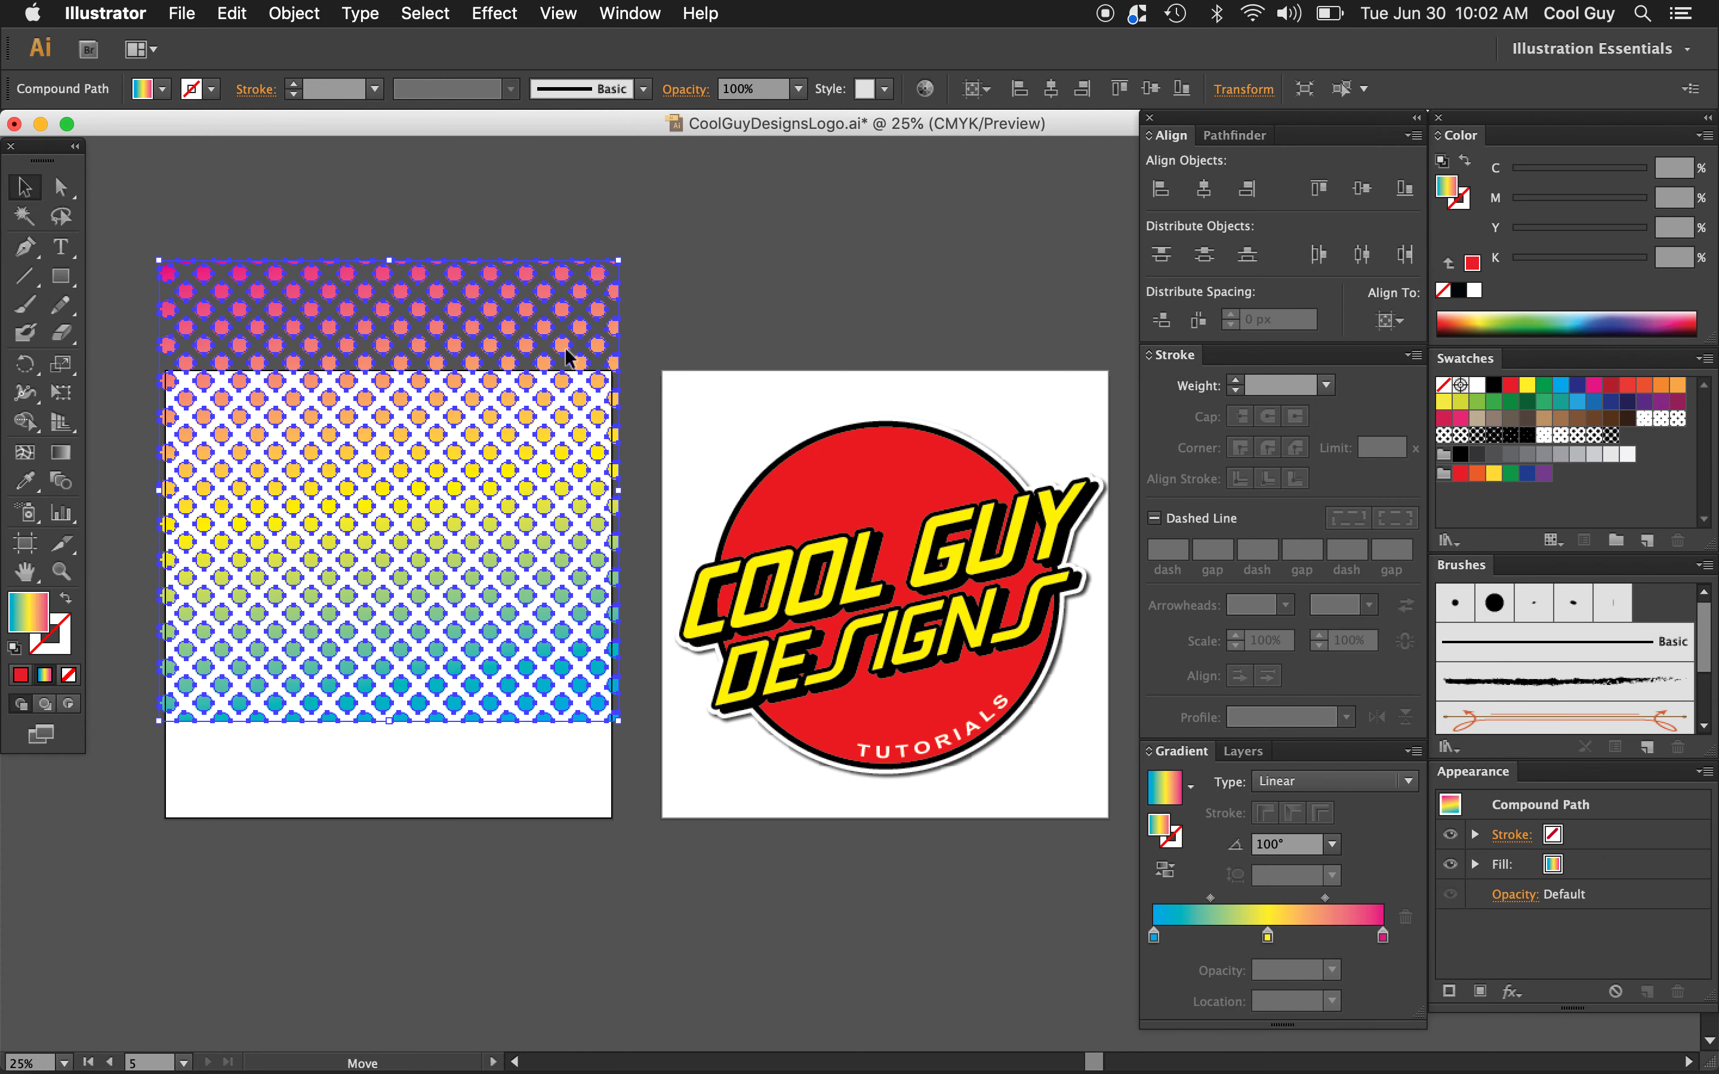
{"action": "key", "text": "super+z"}
Step: Draw a rectangle covering the whole dot pattern, slightly larger than its artboard on every side
{"action": "scroll", "coordinate": [550, 447], "scroll_direction": "left", "scroll_amount": 2}
{"action": "key", "text": "m"}
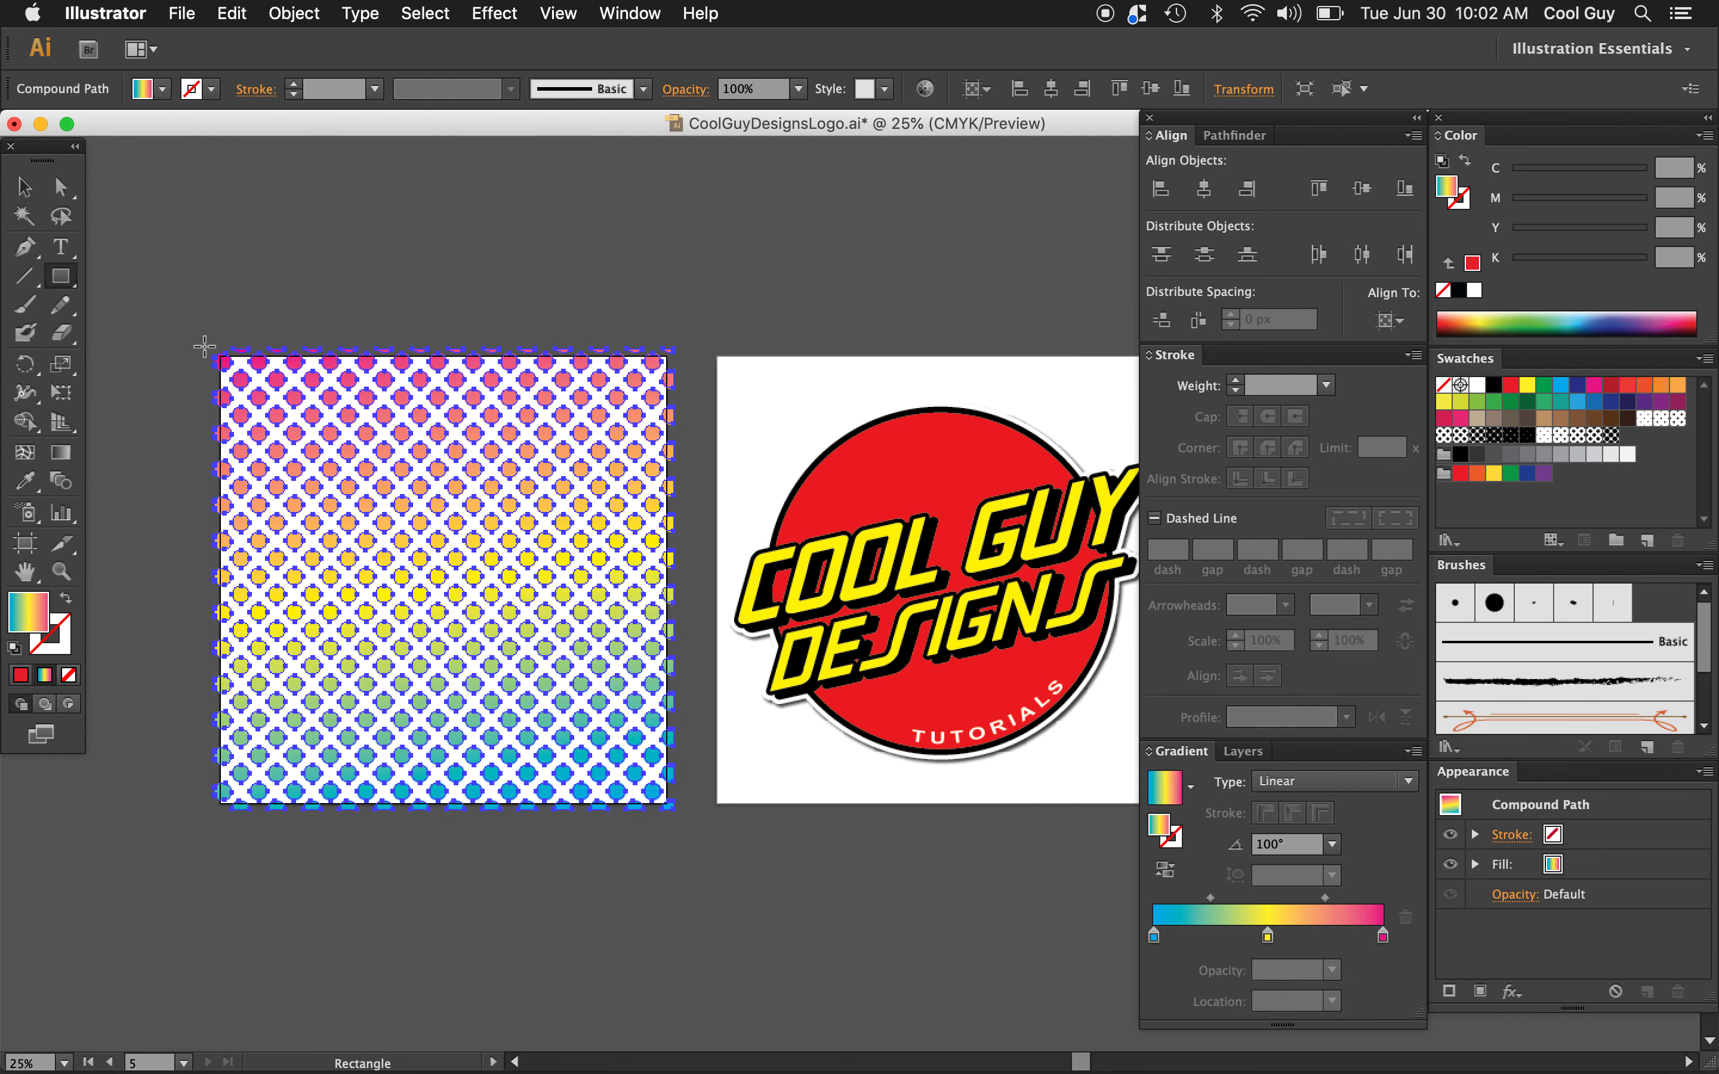
{"action": "left_click_drag", "start_coordinate": [206, 345], "coordinate": [682, 823]}
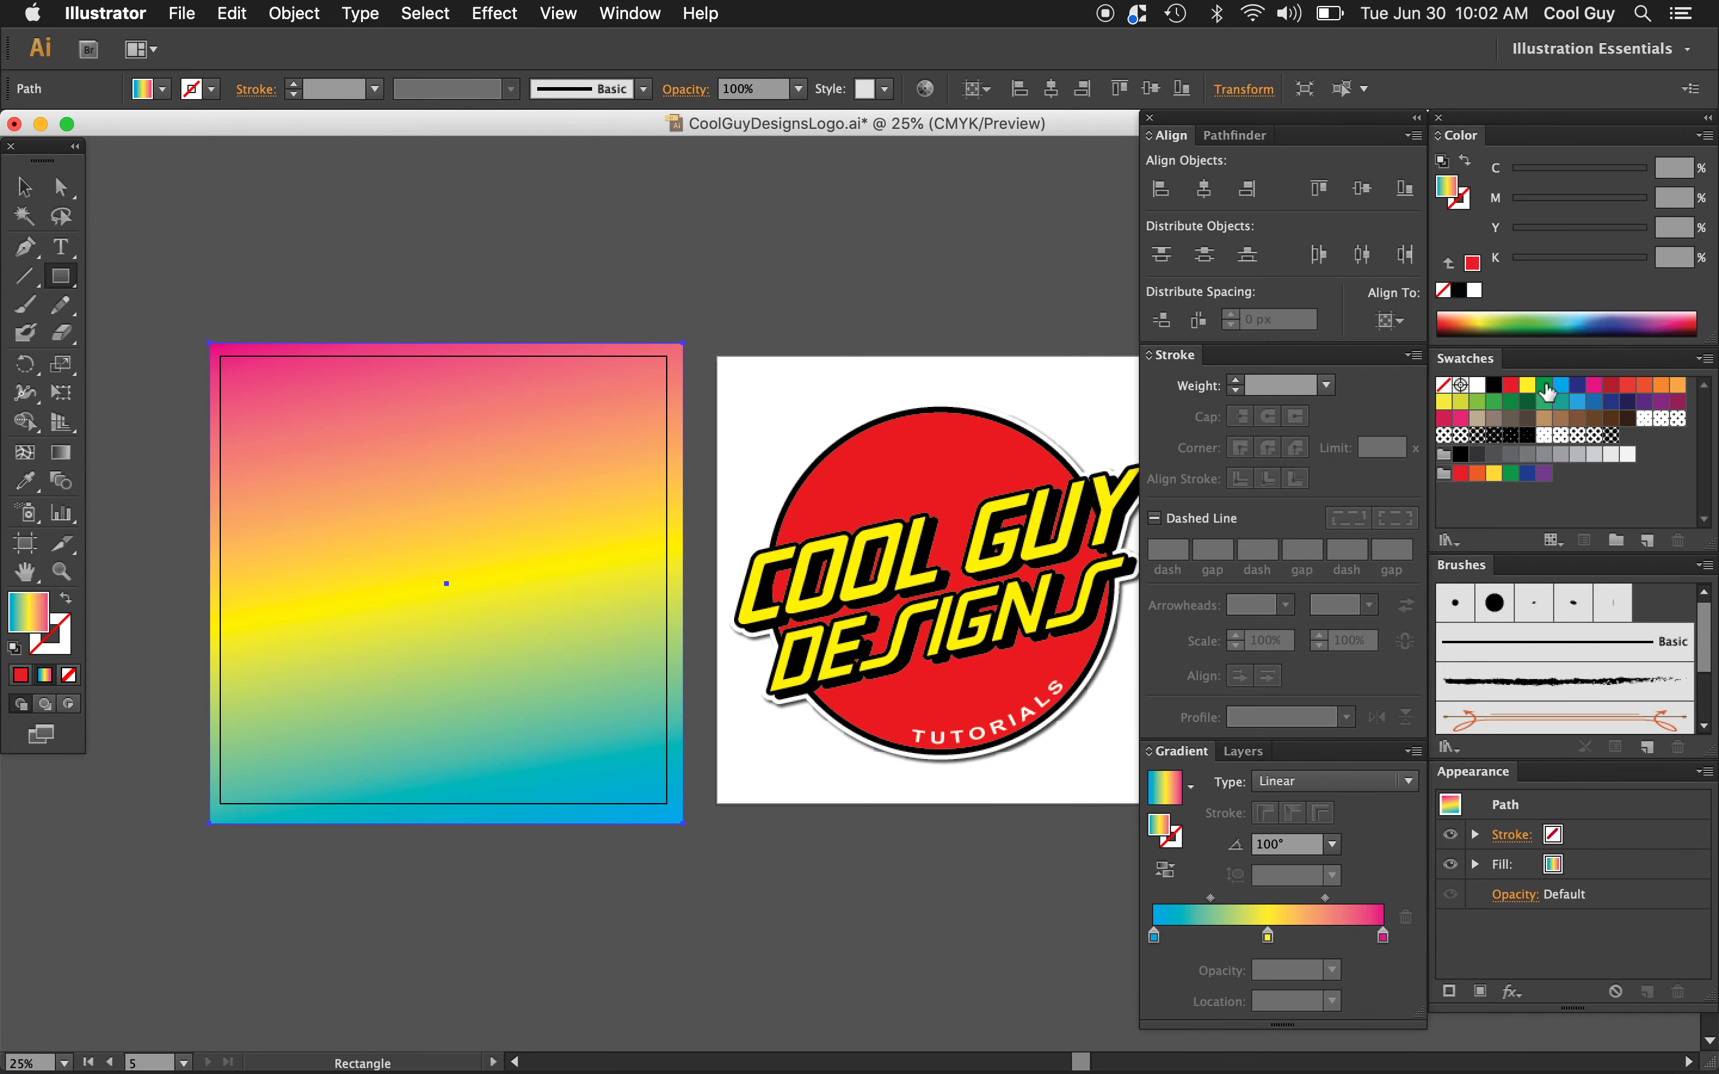
Step: Fill the rectangle with light orange and send it to the back, behind the dot pattern
{"action": "left_click", "coordinate": [1675, 386]}
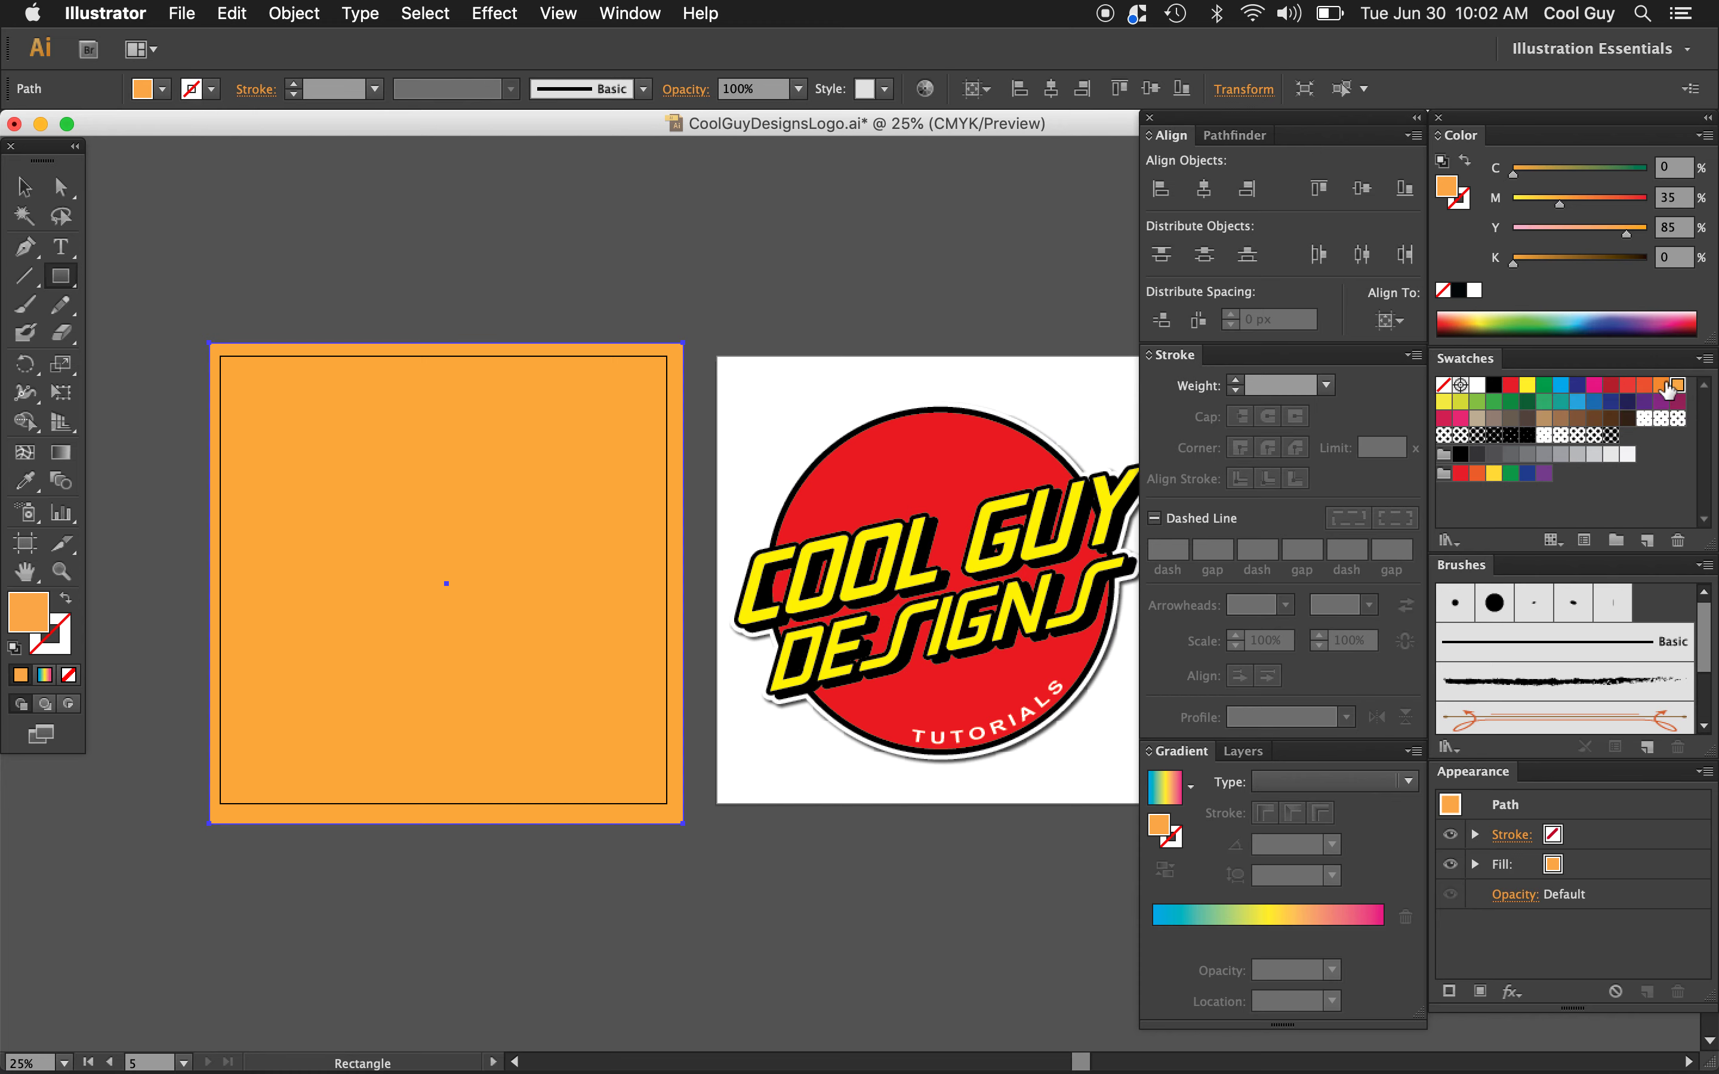
{"action": "left_click", "coordinate": [288, 13]}
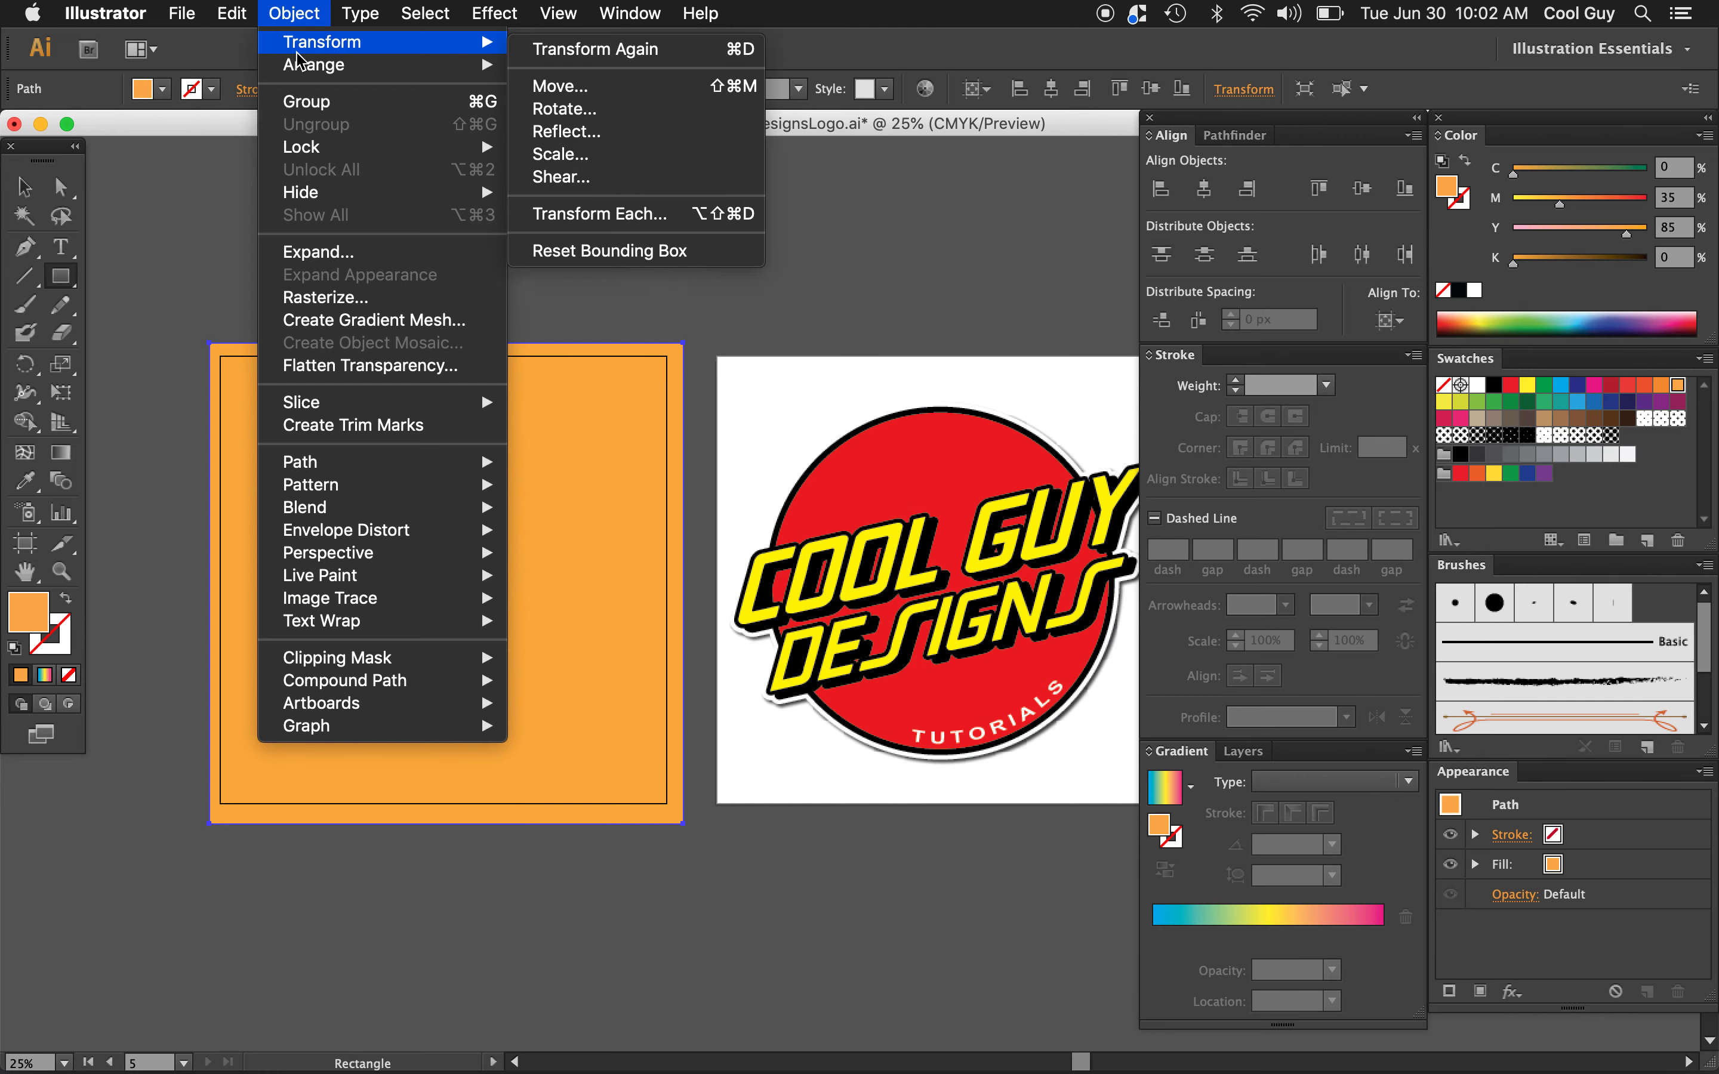
{"action": "mouse_move", "coordinate": [303, 69]}
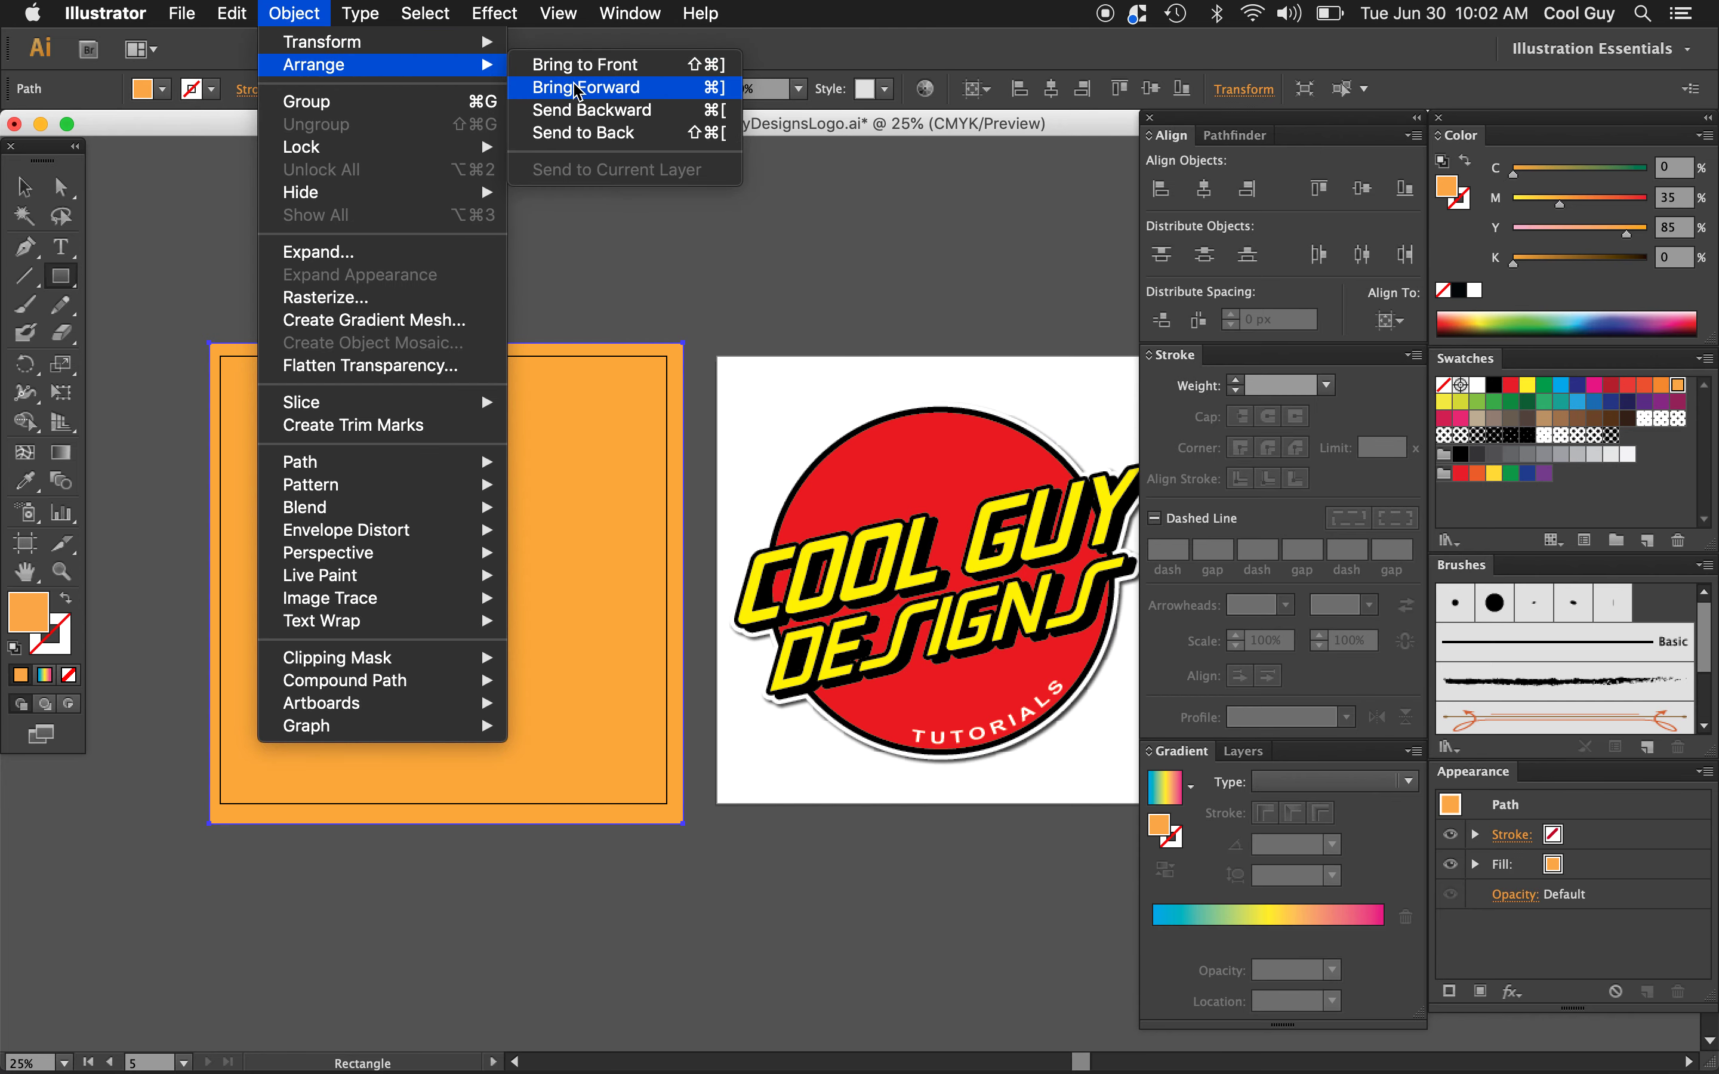
{"action": "left_click", "coordinate": [583, 133]}
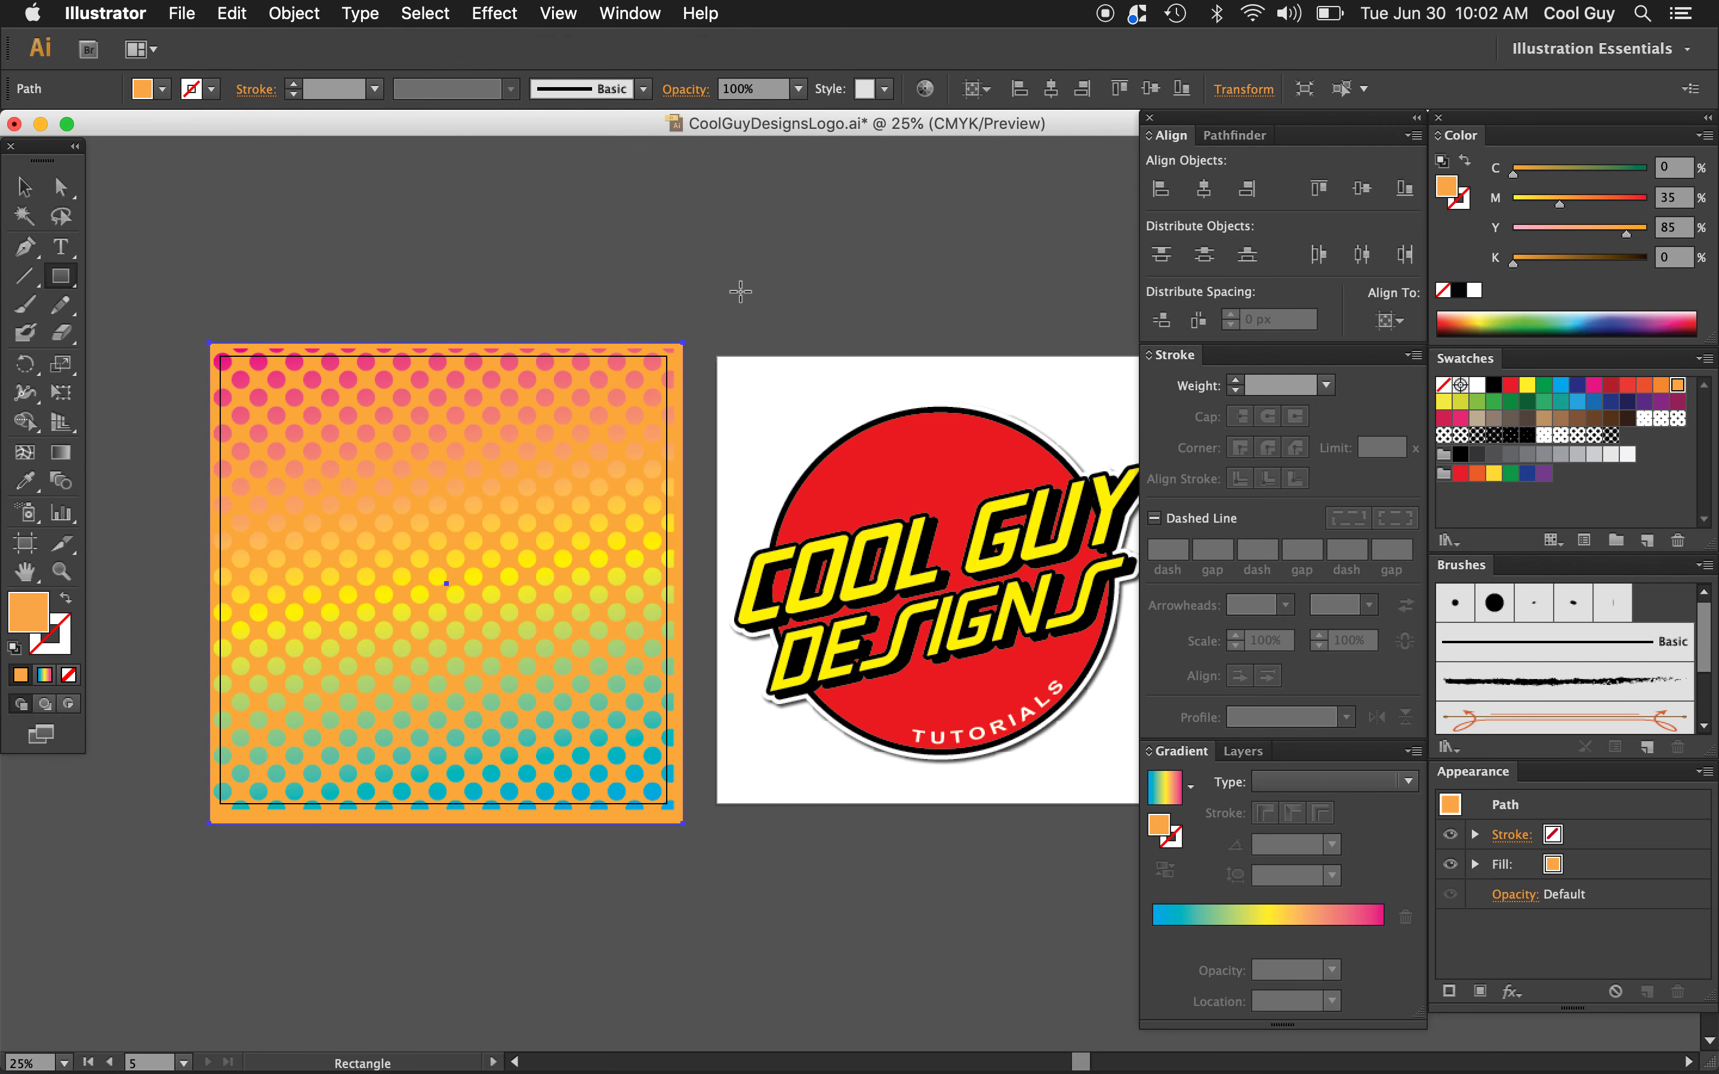
Step: Try two yellow fills on the background rectangle, and settle on a white fill
{"action": "left_click", "coordinate": [1527, 384]}
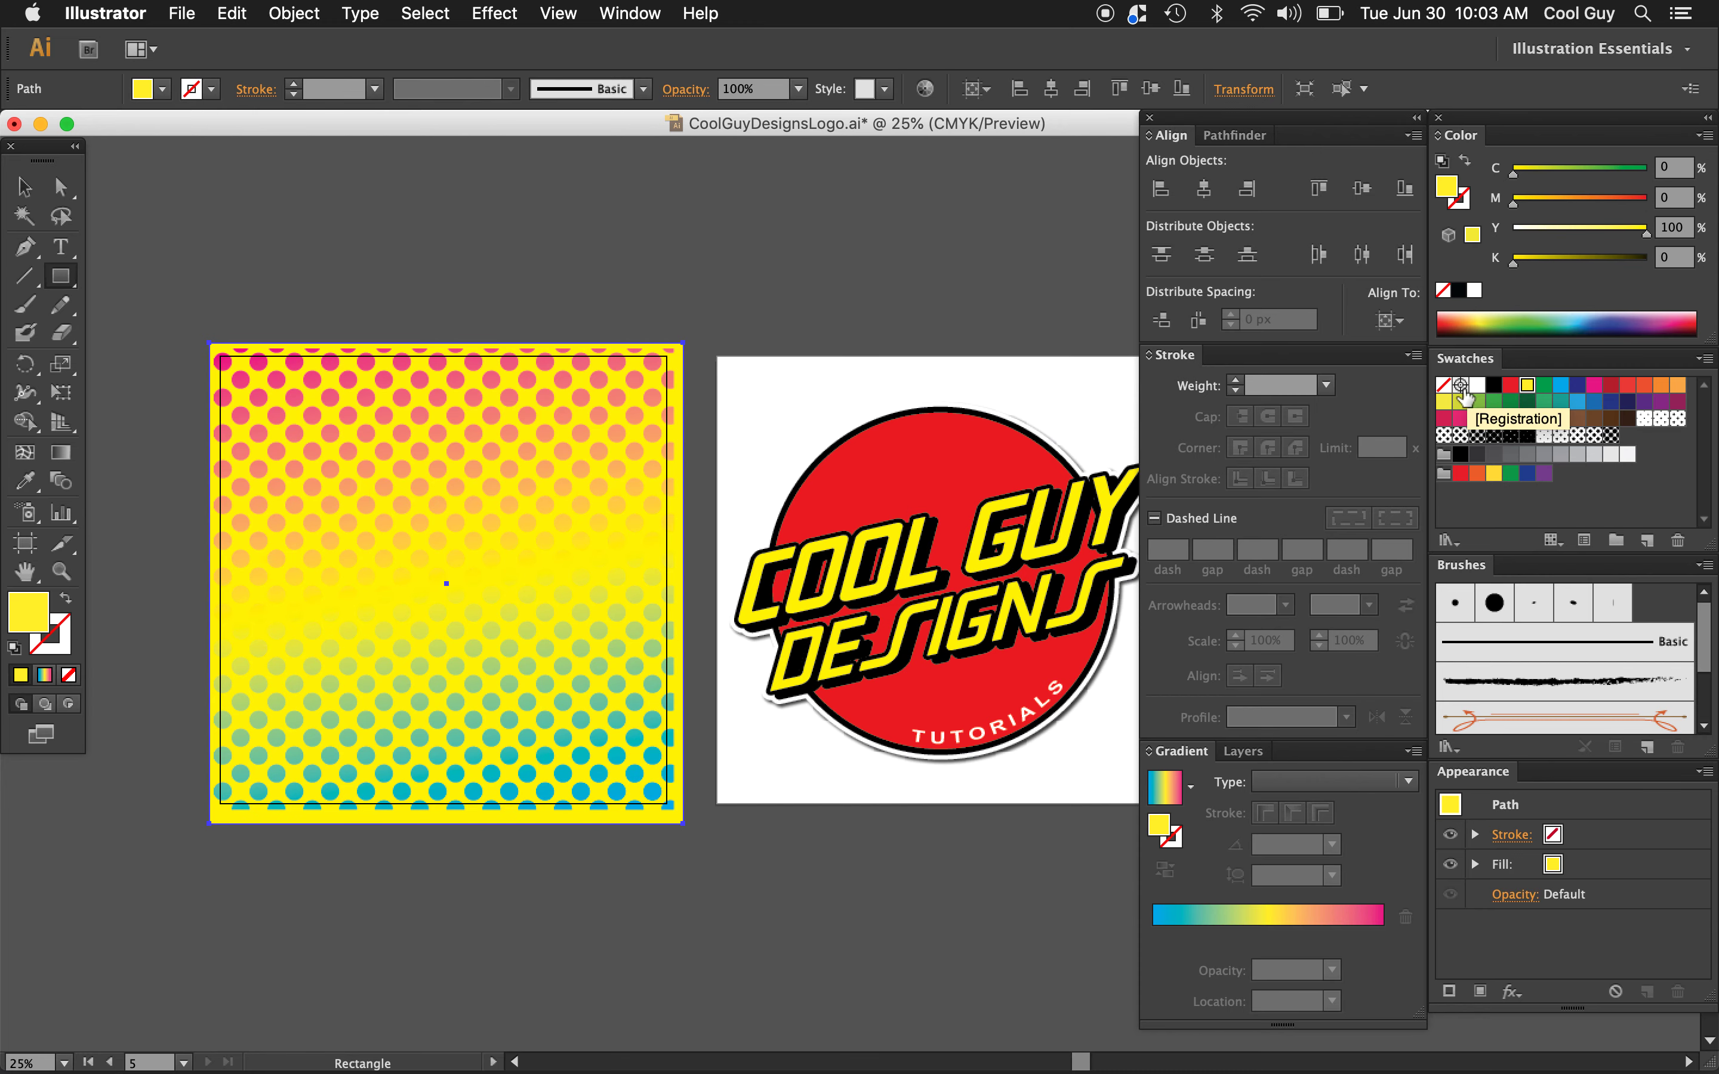
{"action": "left_click", "coordinate": [1444, 402]}
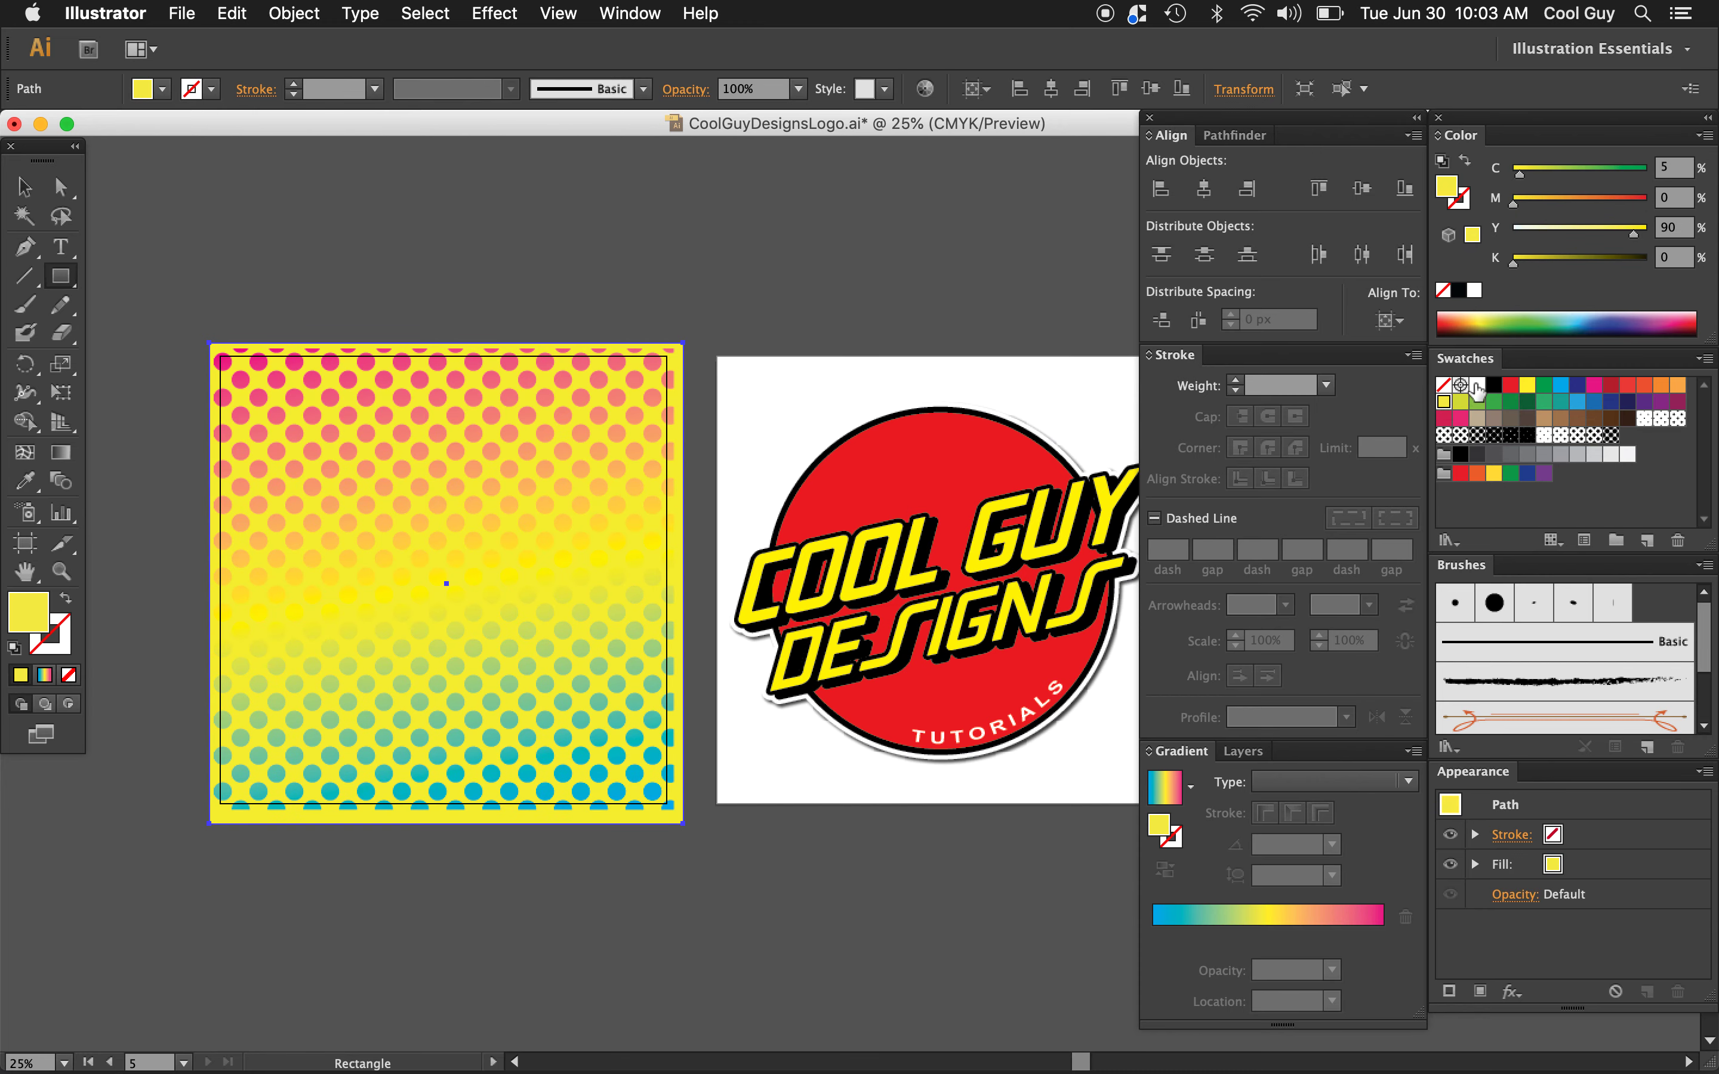
{"action": "left_click", "coordinate": [1476, 386]}
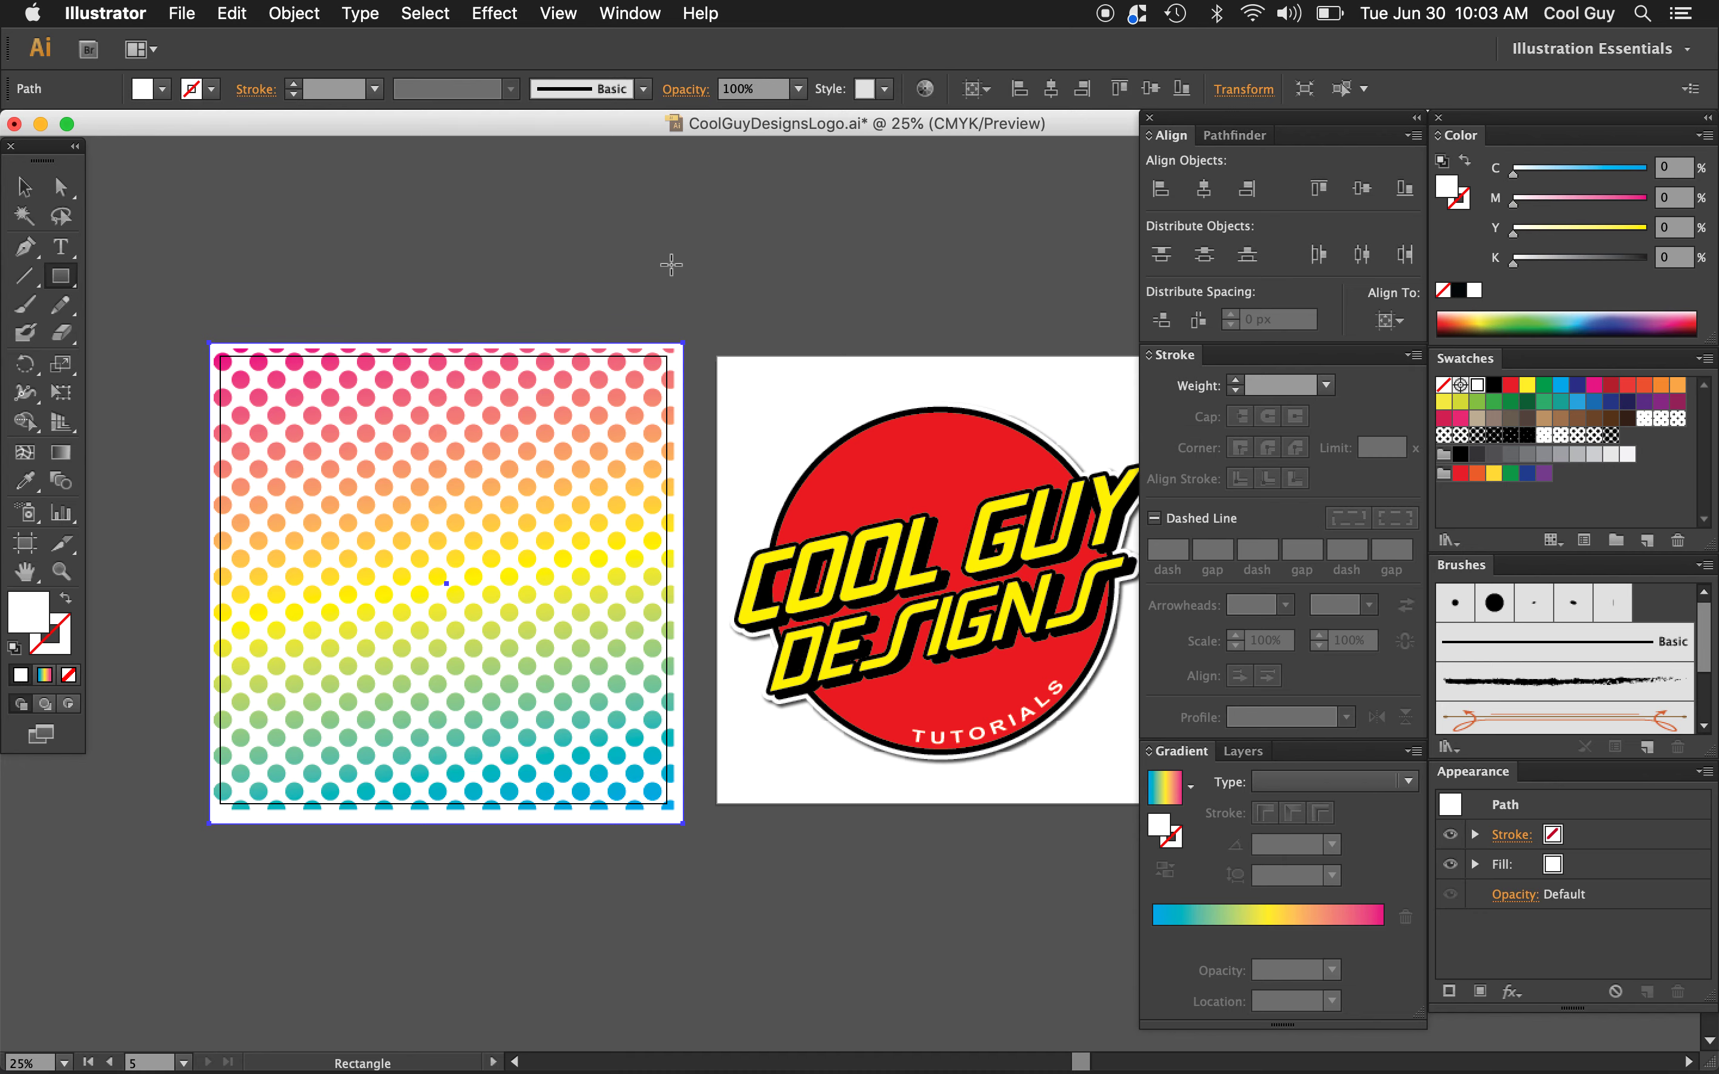
Step: Group the gradient dot pattern with the white rectangle behind it
{"action": "left_click", "coordinate": [19, 193]}
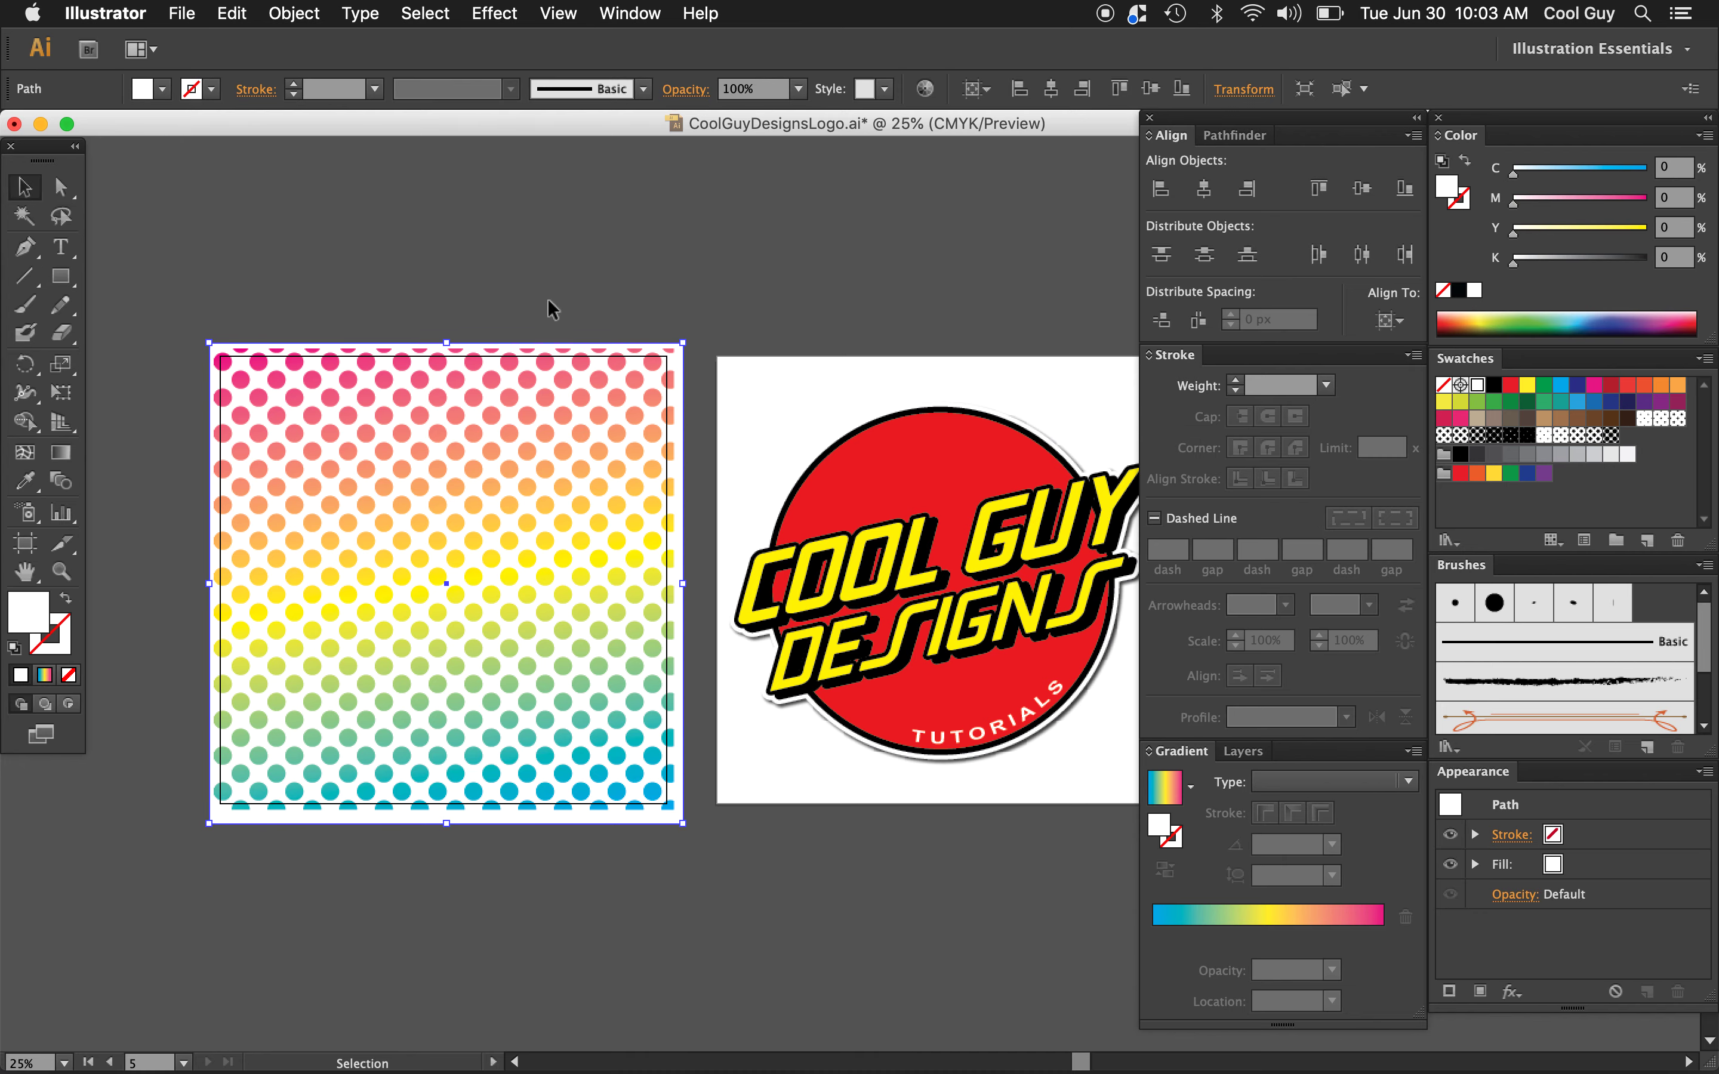
{"action": "left_click_drag", "start_coordinate": [613, 288], "coordinate": [338, 561]}
{"action": "left_click", "coordinate": [294, 12]}
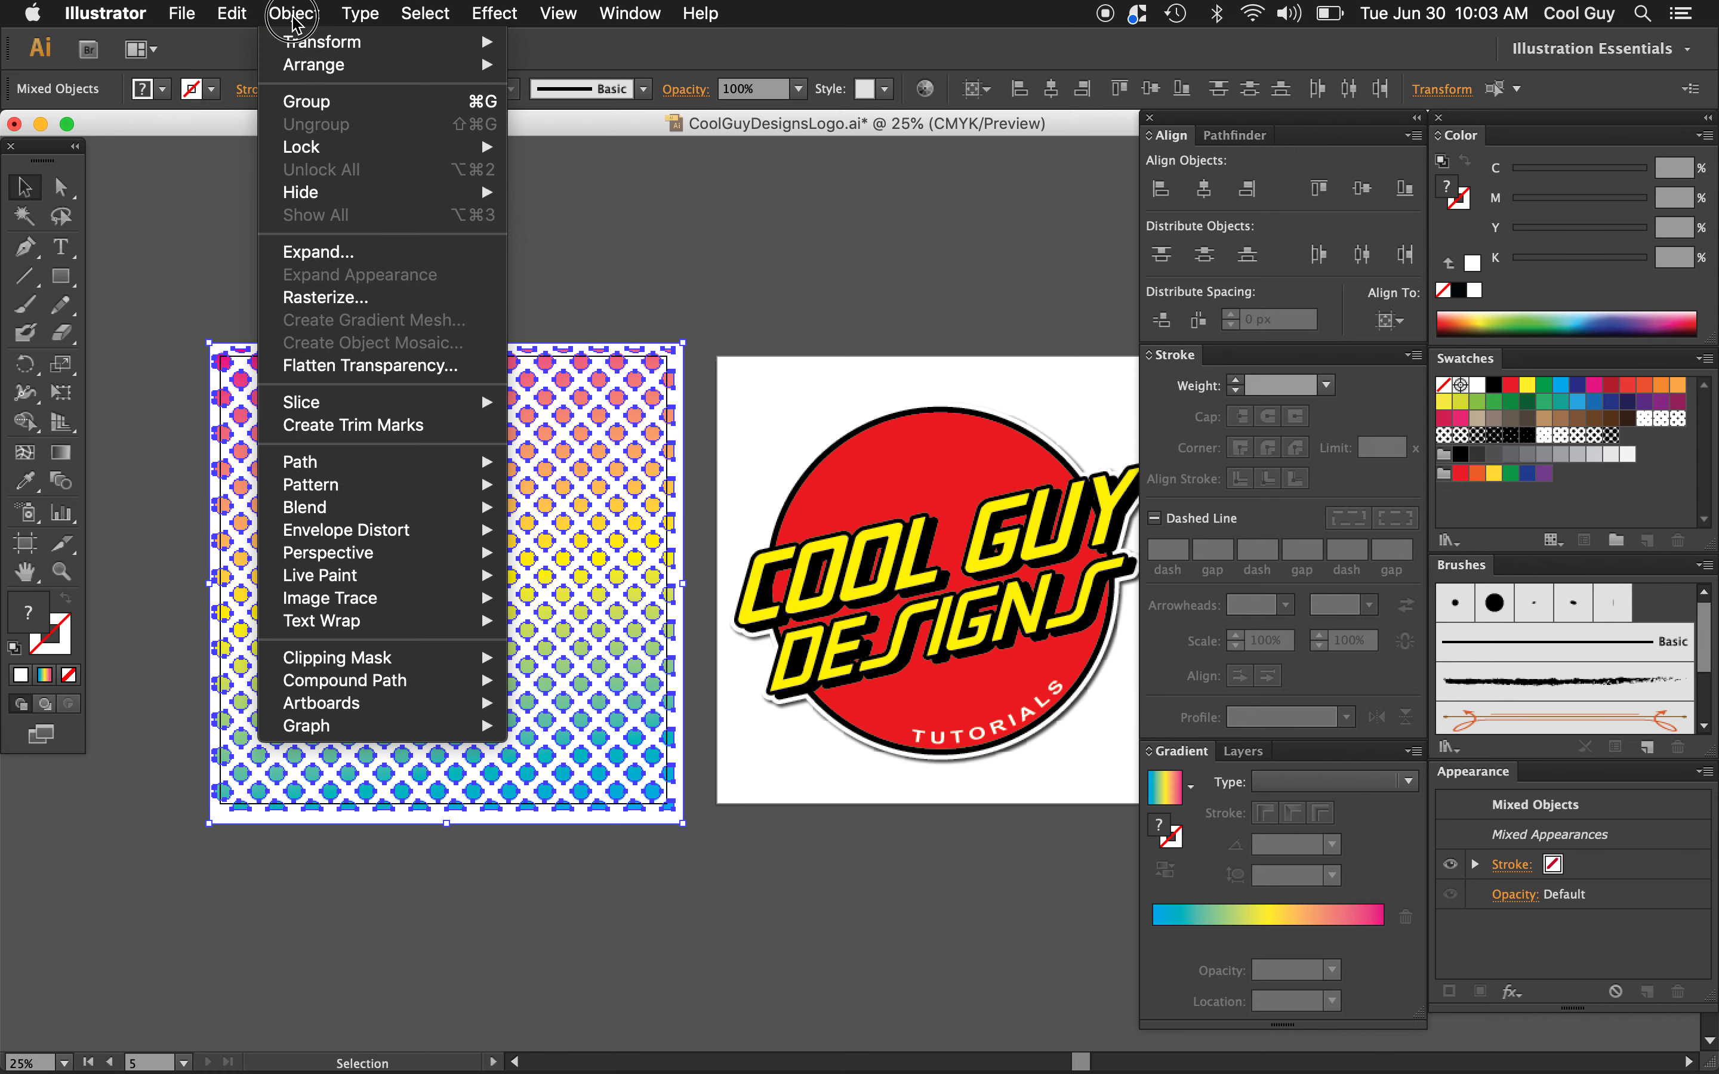
{"action": "left_click", "coordinate": [305, 104]}
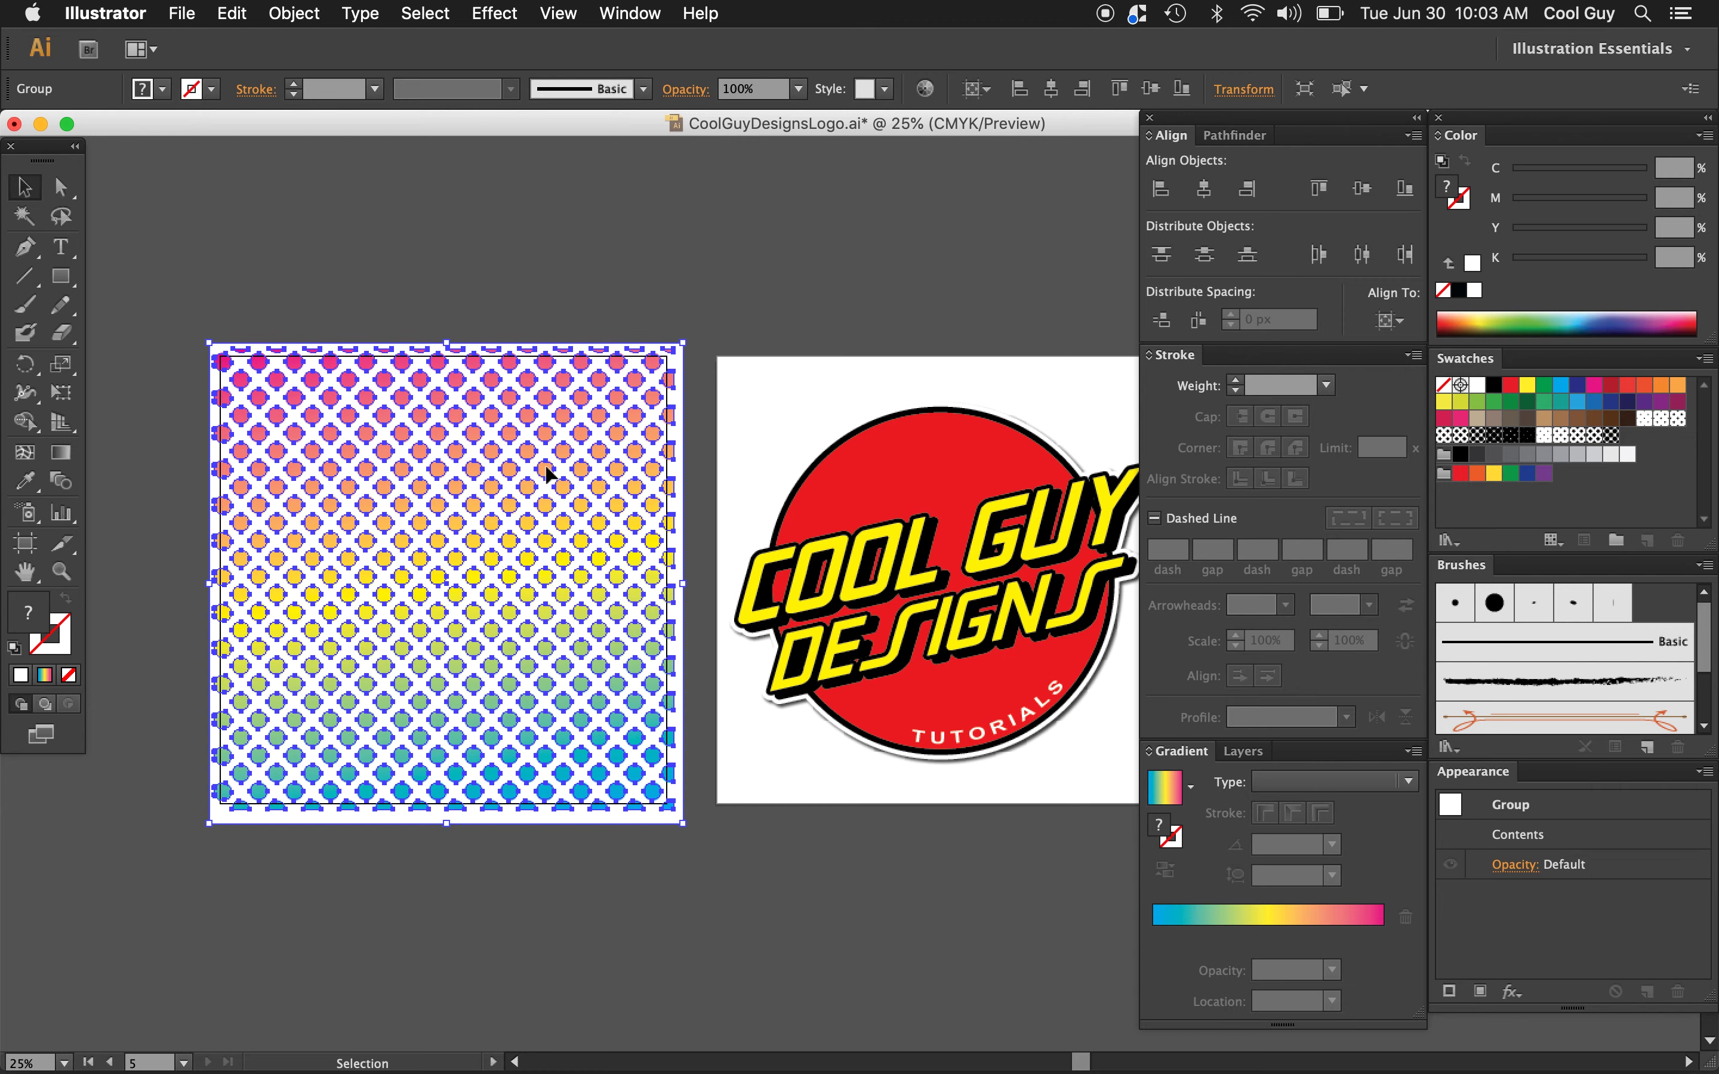
Step: Add the dot group to the swatches as a pattern, then open the swatch for pattern editing and cancel the editing
{"action": "left_click_drag", "start_coordinate": [546, 465], "coordinate": [1634, 440]}
{"action": "double_click", "coordinate": [1628, 436]}
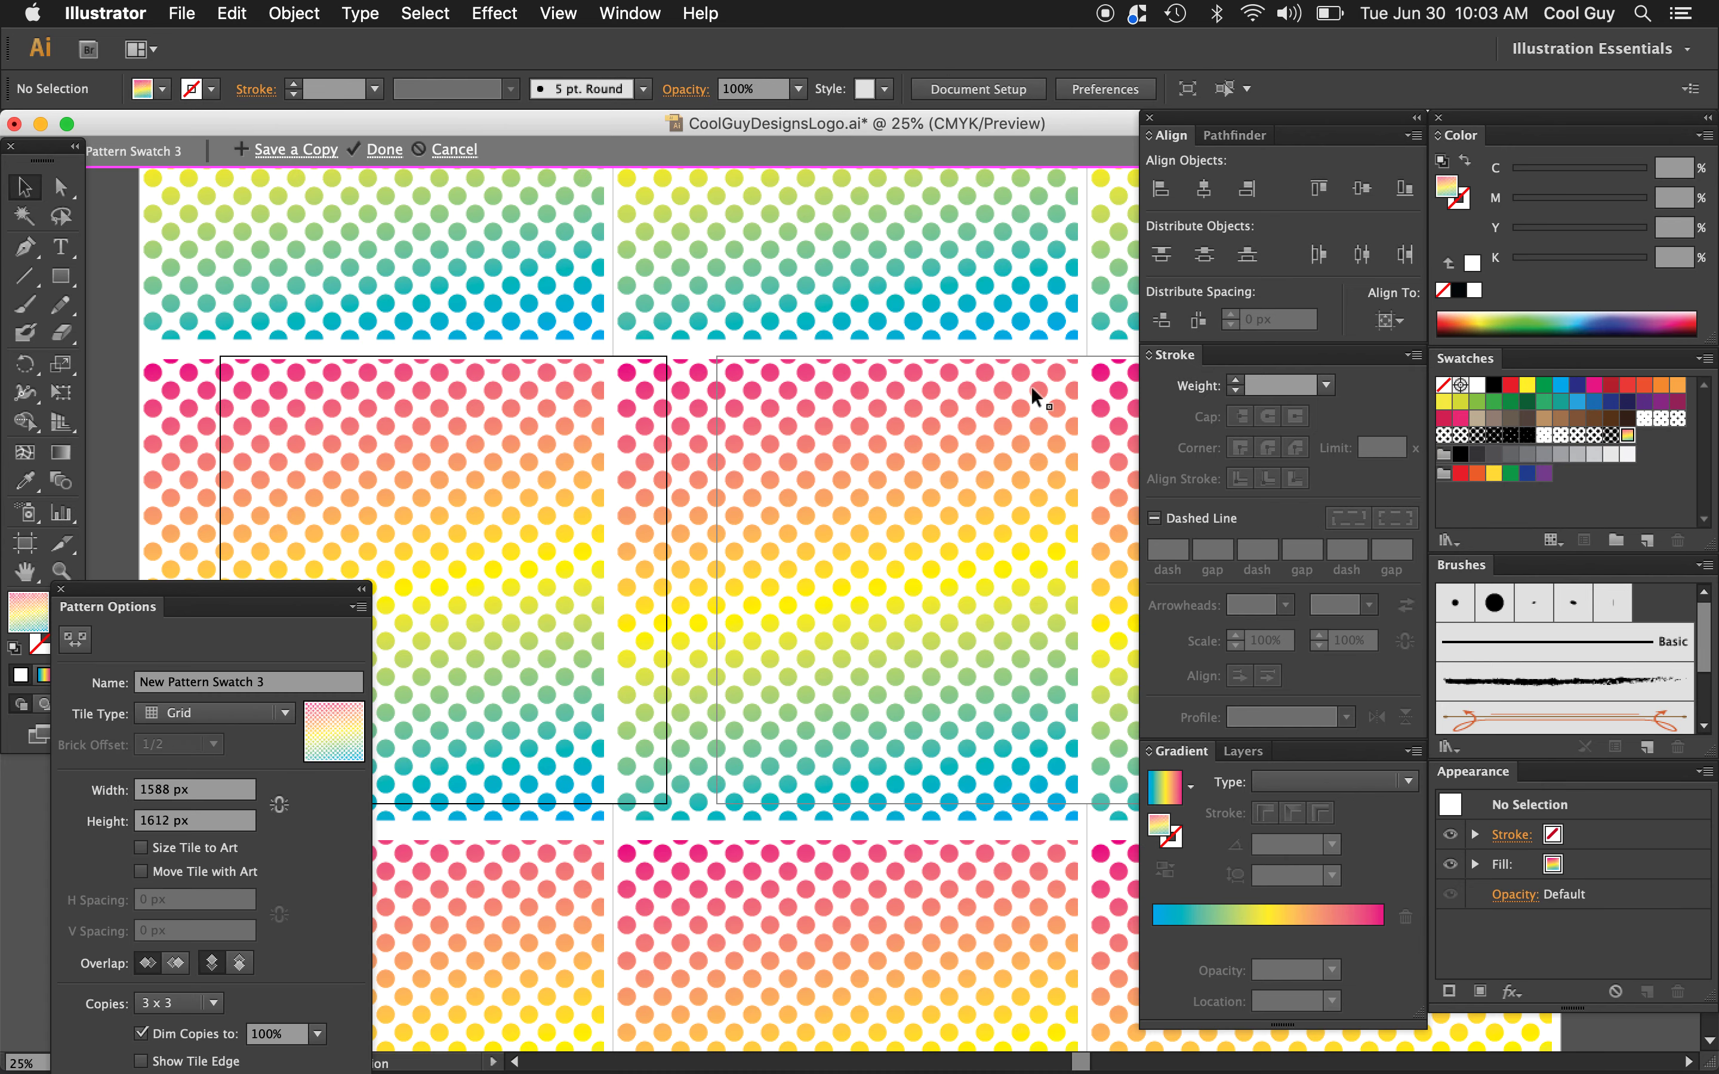
{"action": "left_click", "coordinate": [452, 148]}
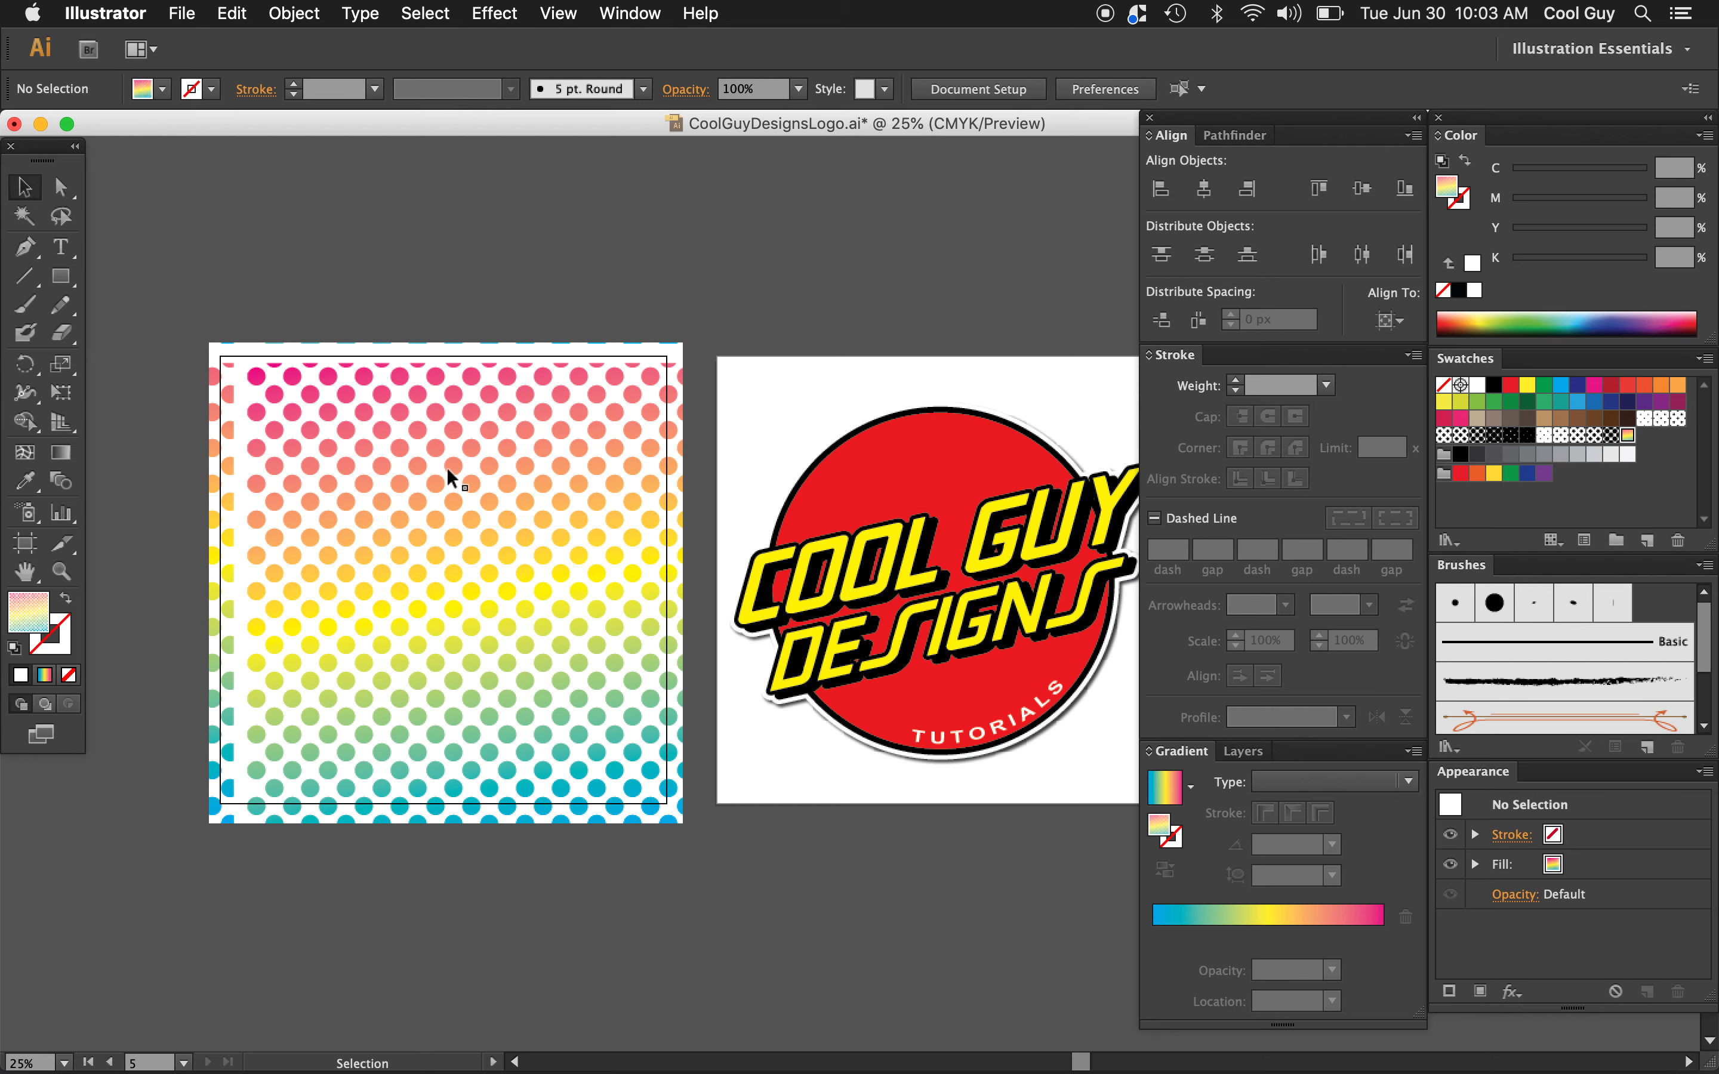
Step: Shift the pattern fill inside the dot group slightly up and left while keeping its shapes in place, and deselect the group
{"action": "left_click", "coordinate": [487, 505]}
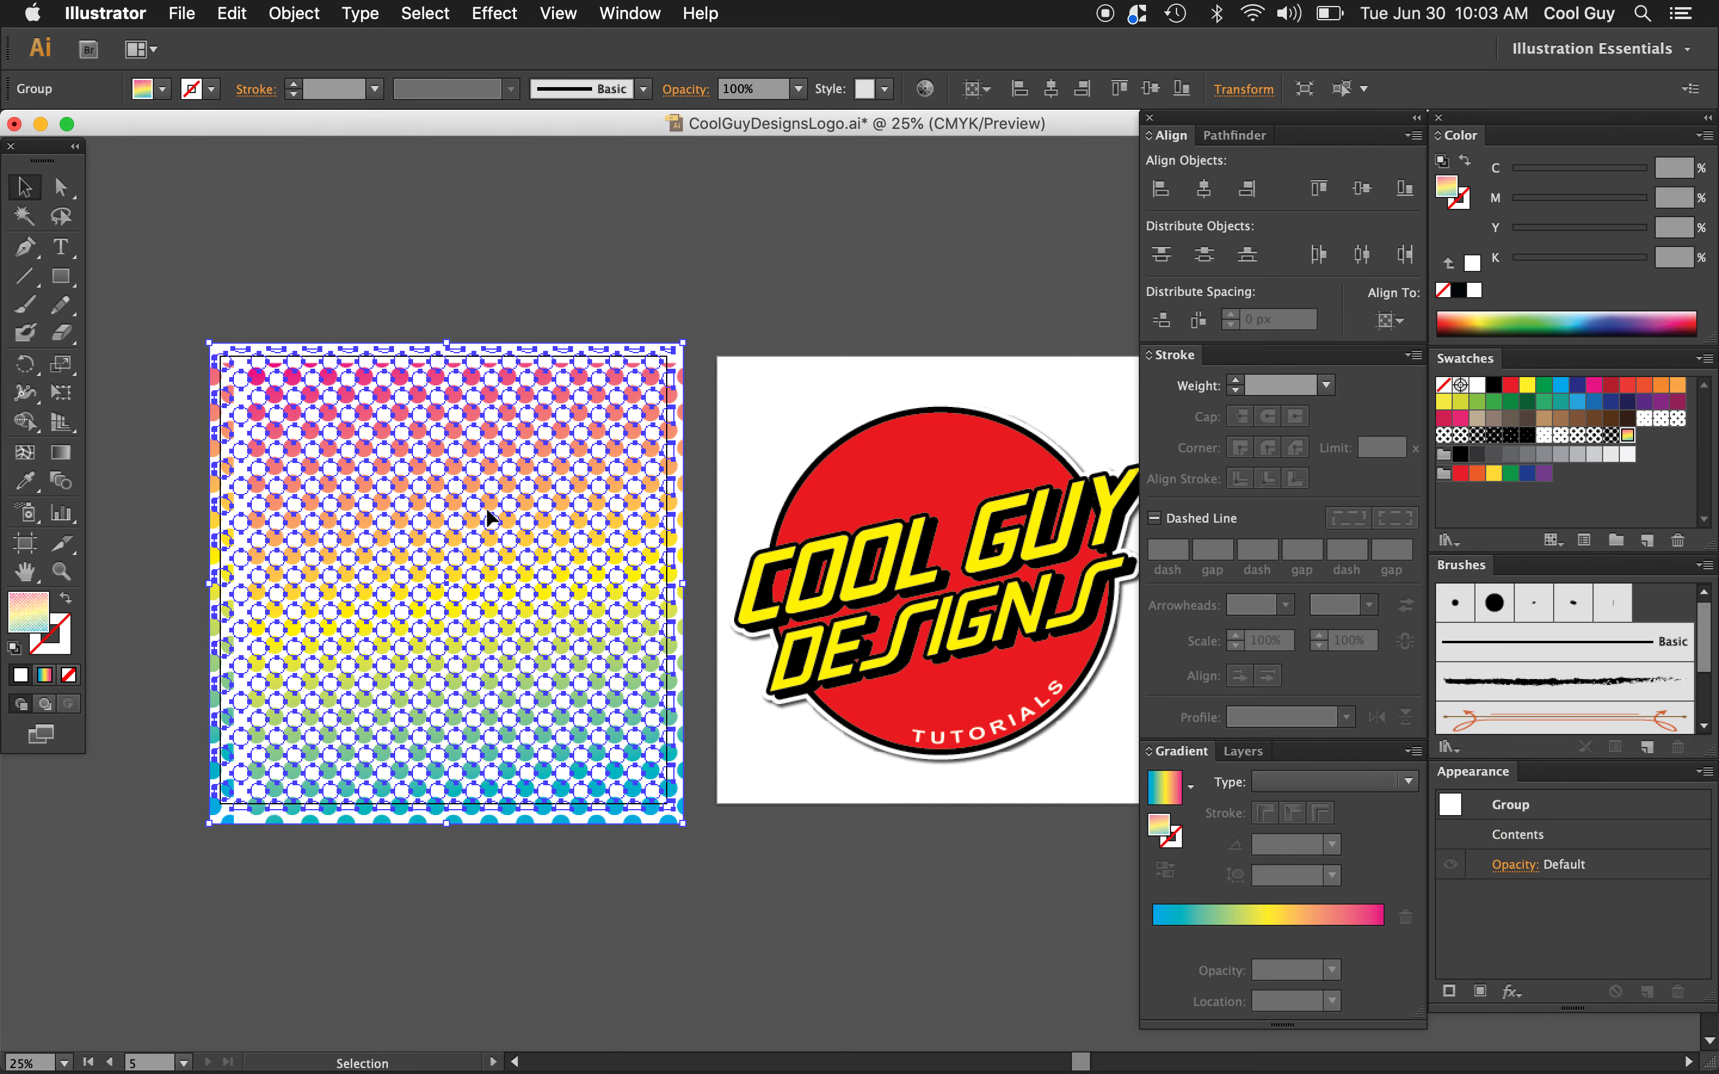
{"action": "mouse_move", "coordinate": [489, 521]}
{"action": "left_mouse_down"}
{"action": "mouse_move", "coordinate": [455, 493]}
{"action": "mouse_move", "coordinate": [464, 510]}
{"action": "left_mouse_up"}
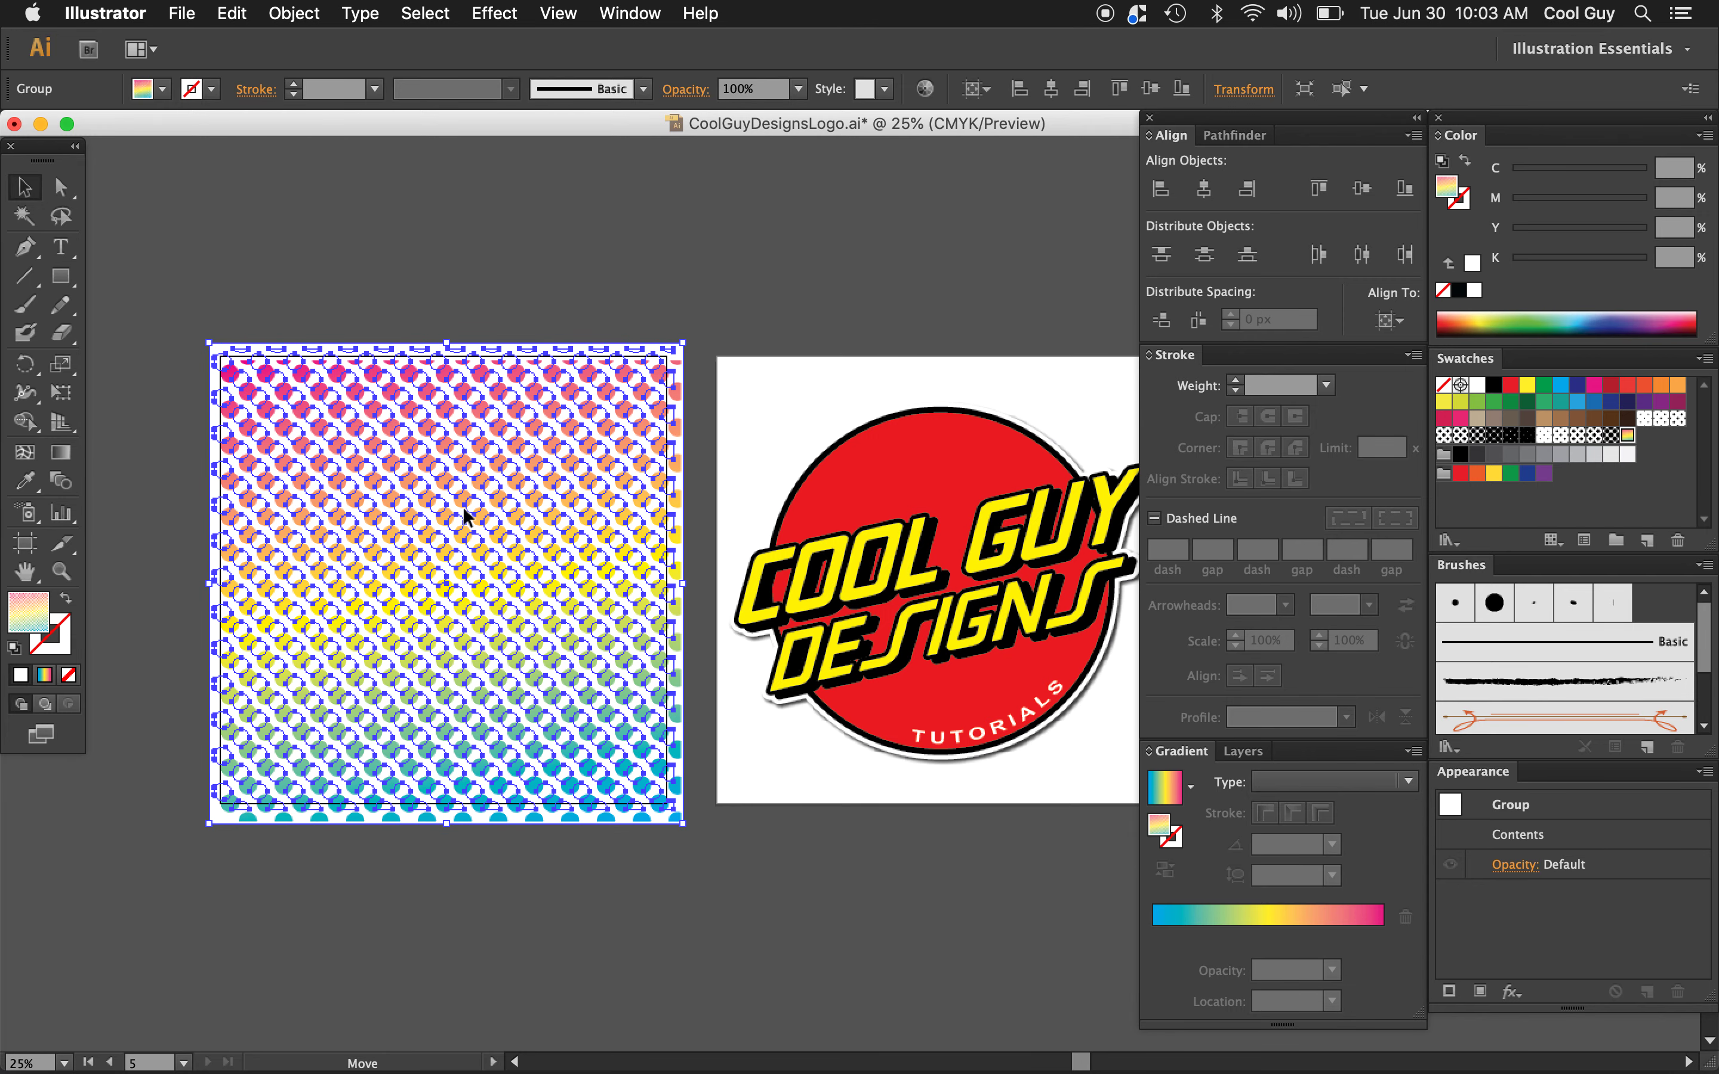
{"action": "left_click", "coordinate": [495, 281]}
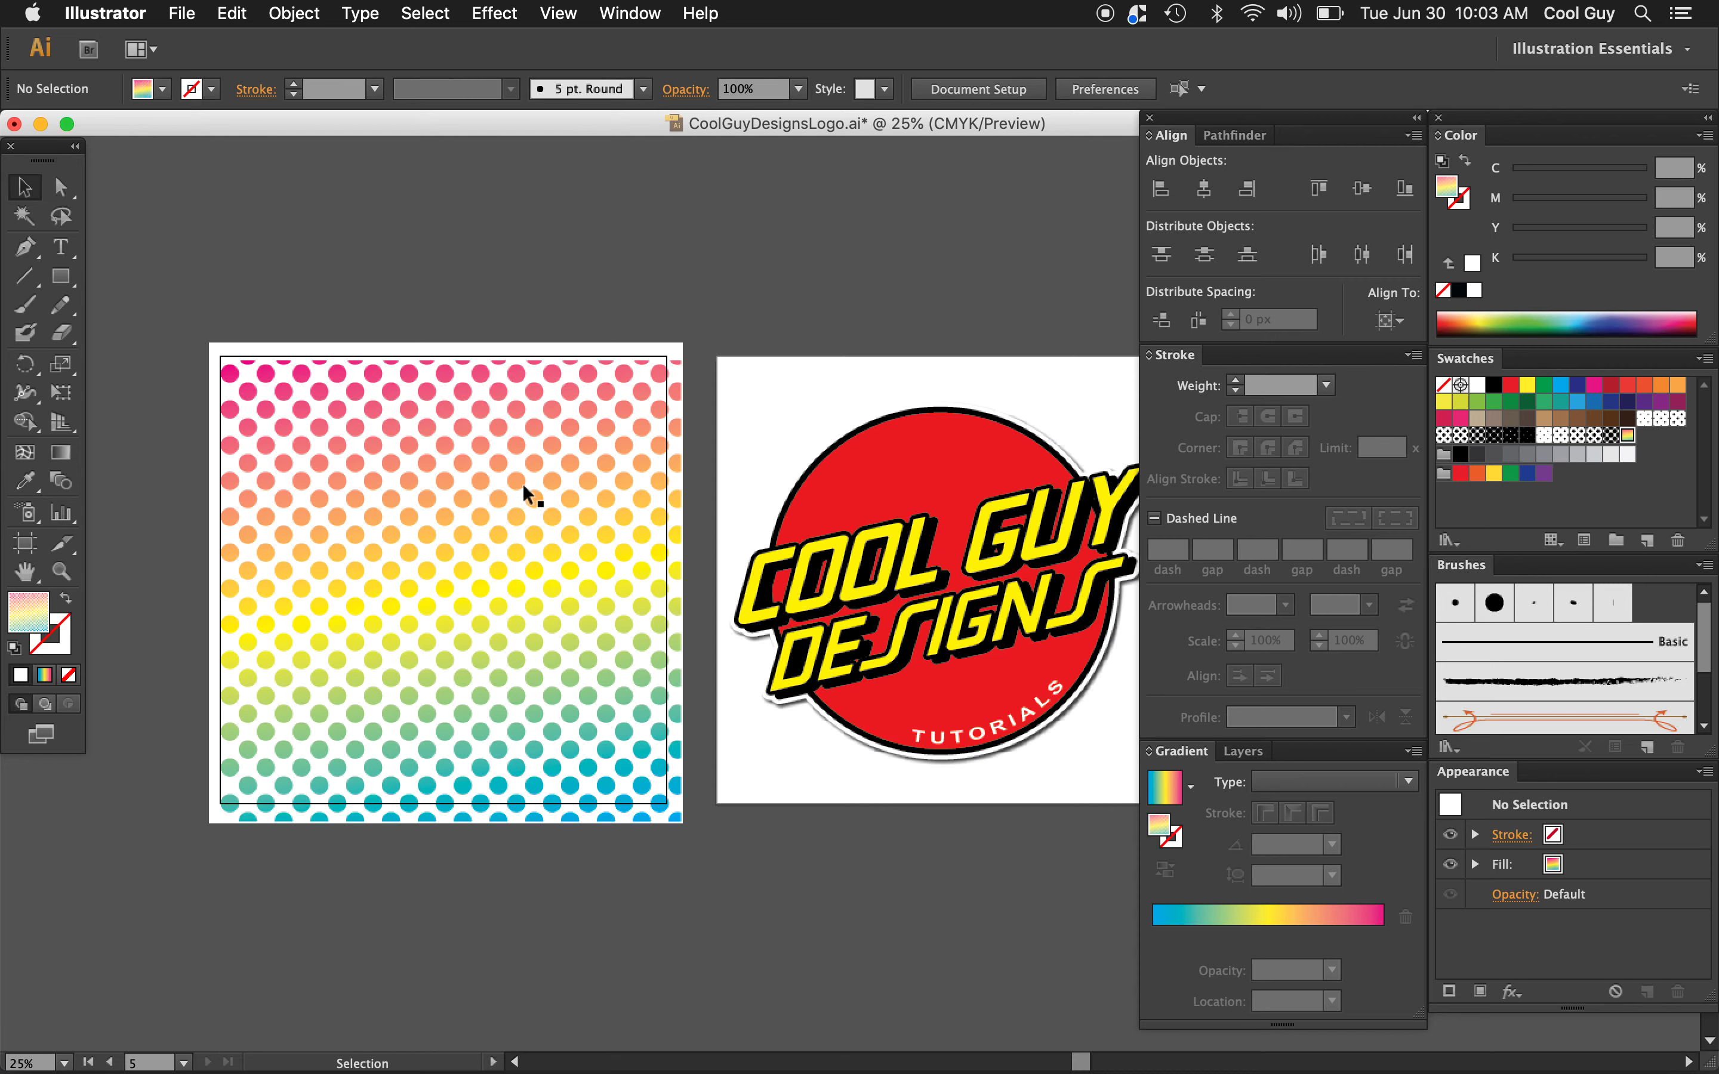
Step: Fill the logo's red circle with the new gradient dot pattern swatch
{"action": "left_click", "coordinate": [580, 447]}
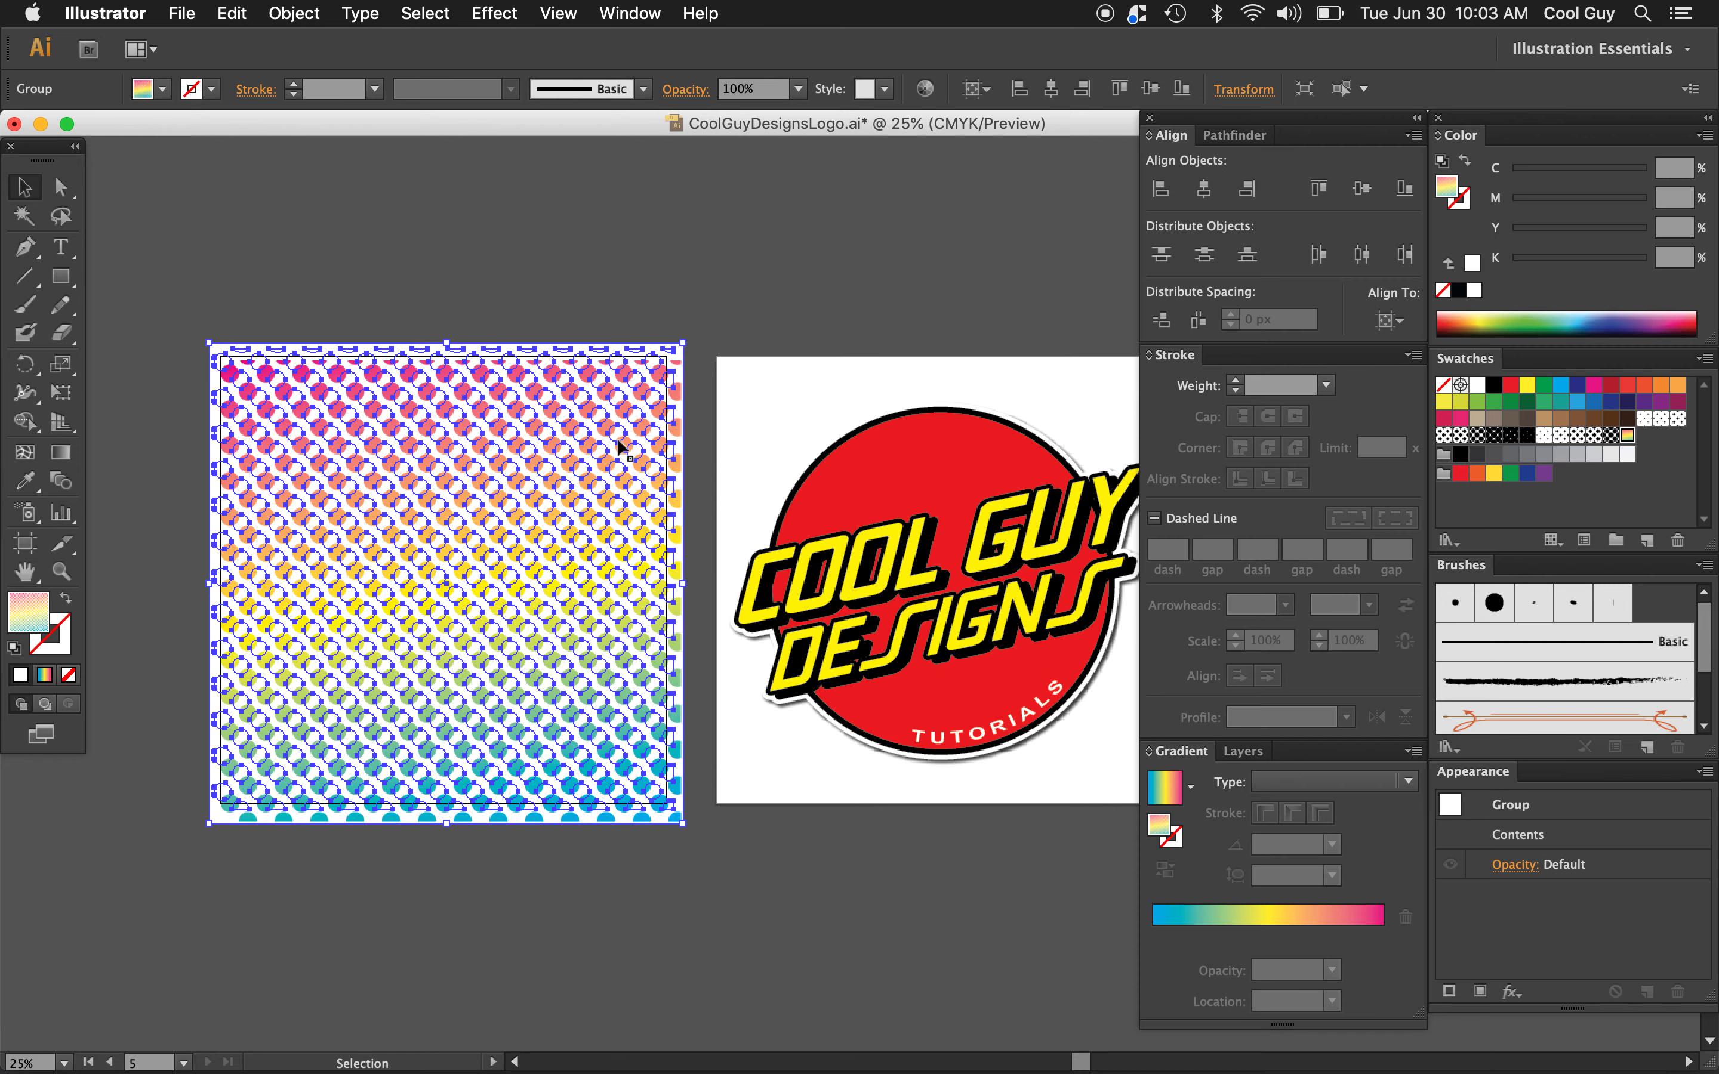
{"action": "left_click", "coordinate": [911, 473]}
{"action": "scroll", "coordinate": [911, 475], "scroll_direction": "right", "scroll_amount": 5}
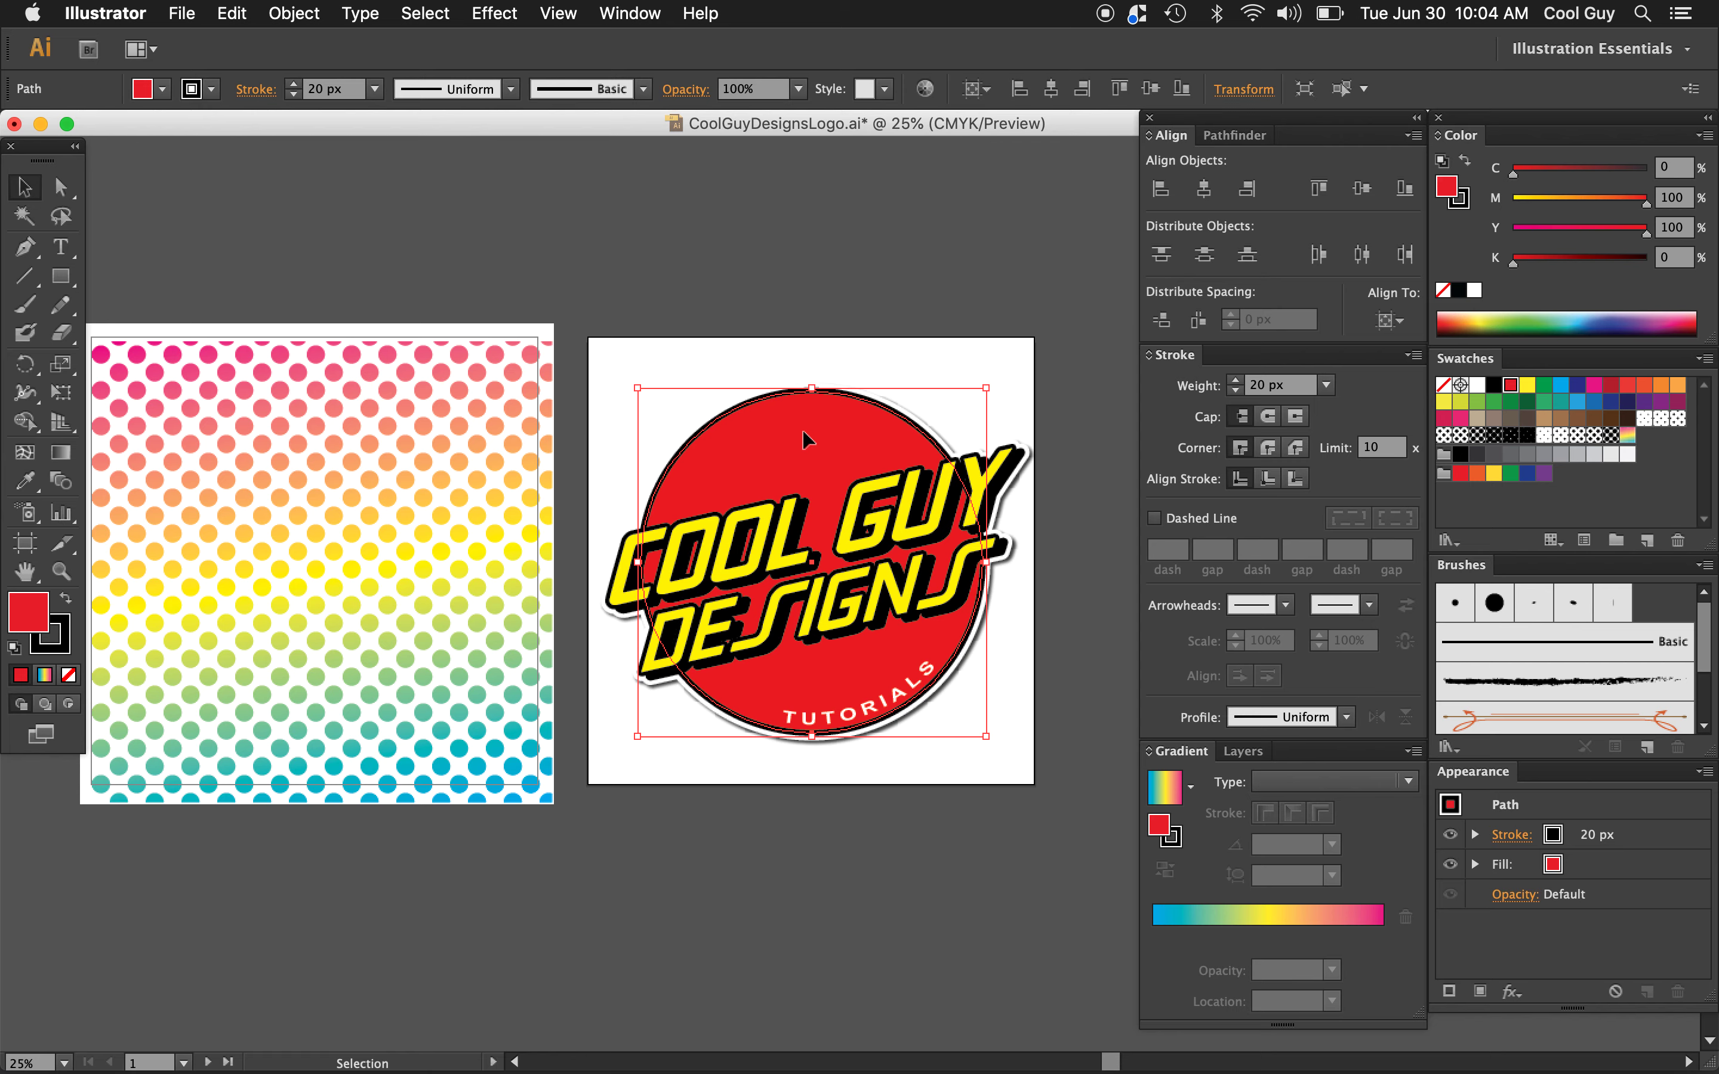
{"action": "left_click", "coordinate": [1627, 436]}
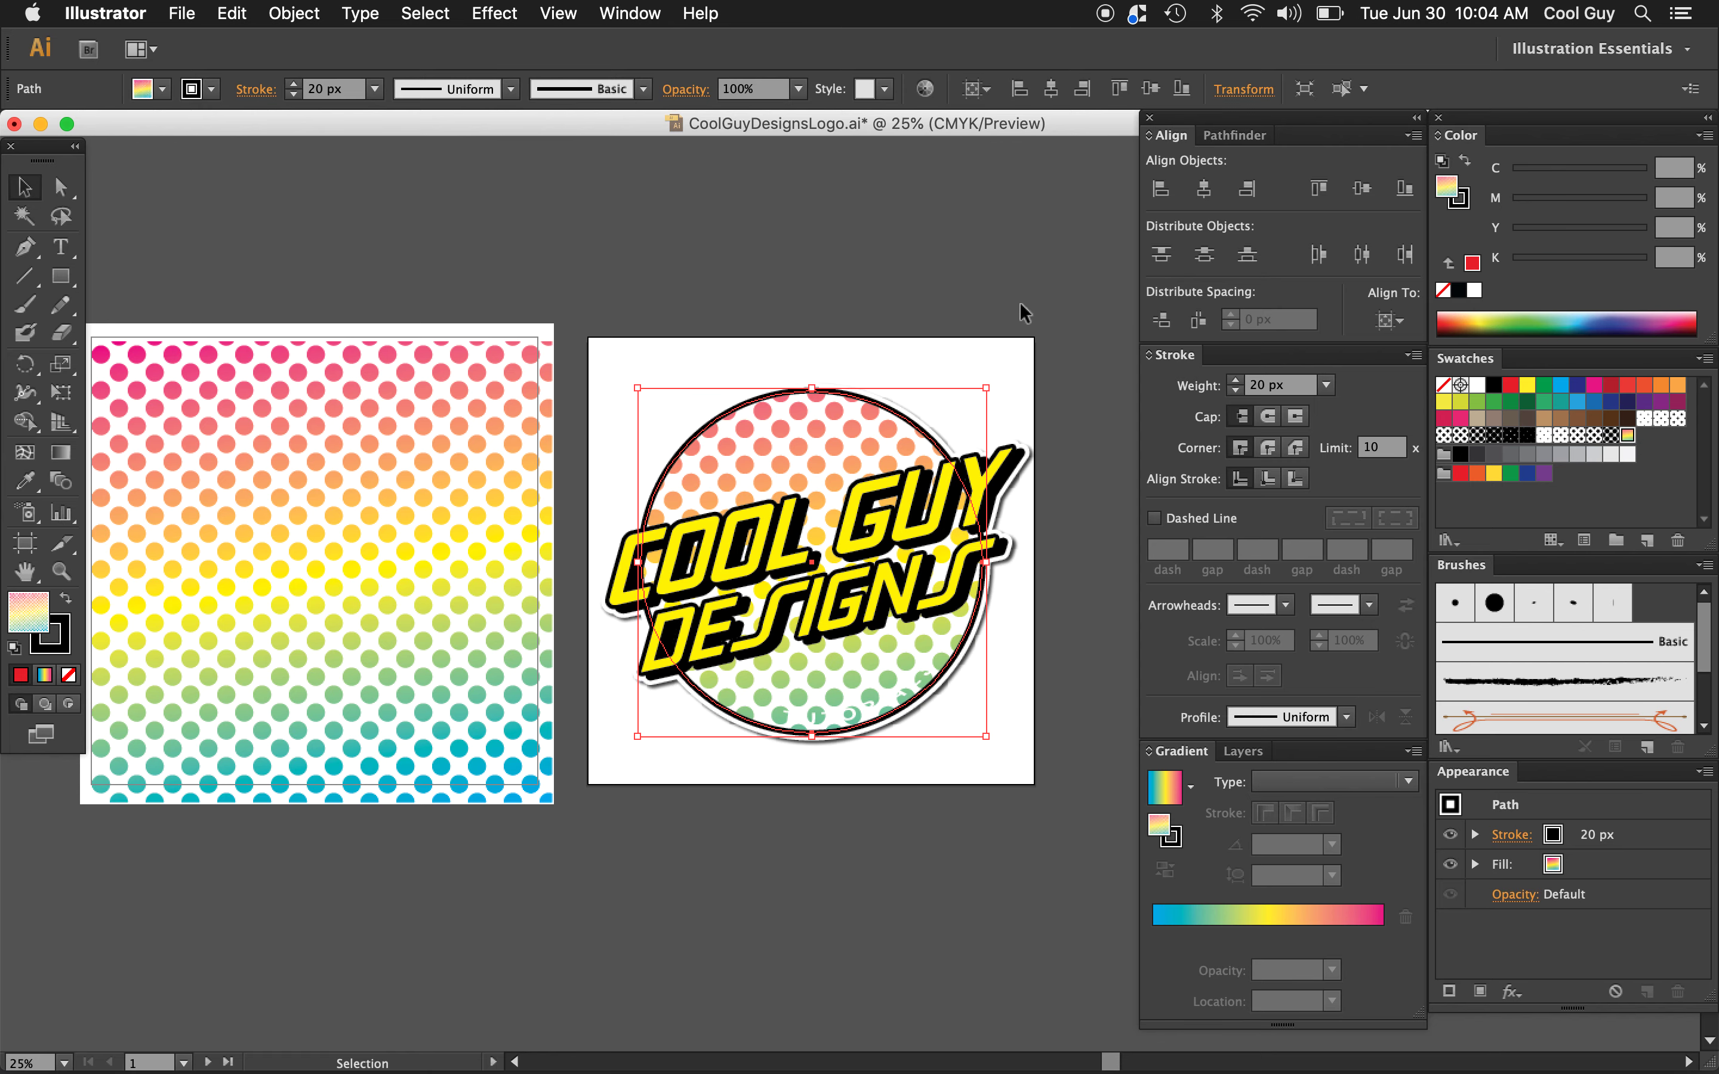
Step: Set the curved TUTORIALS text's fill to black and deselect it
{"action": "left_click", "coordinate": [875, 728]}
{"action": "left_click", "coordinate": [1495, 389]}
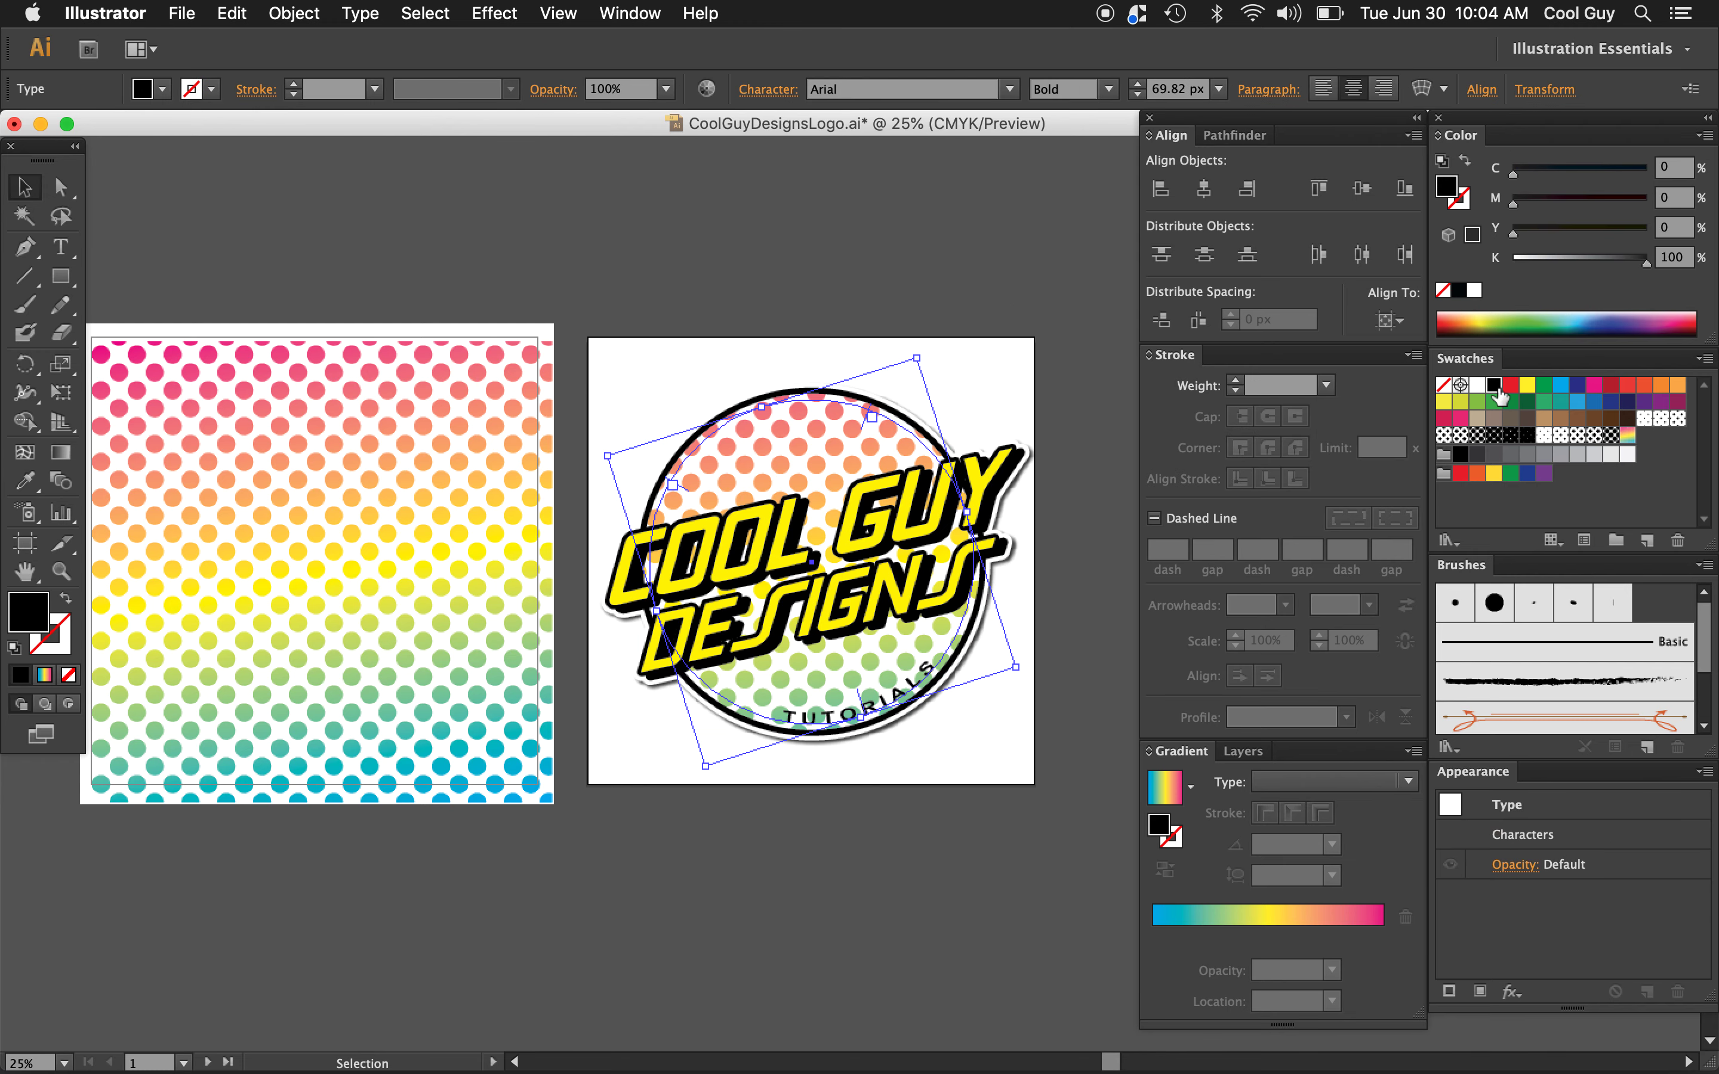
{"action": "left_click", "coordinate": [910, 227]}
Step: Scale only the pattern fill of the logo's circle uniformly to 80%, previewing larger and smaller sizes, and deselect the circle
{"action": "left_click", "coordinate": [809, 430]}
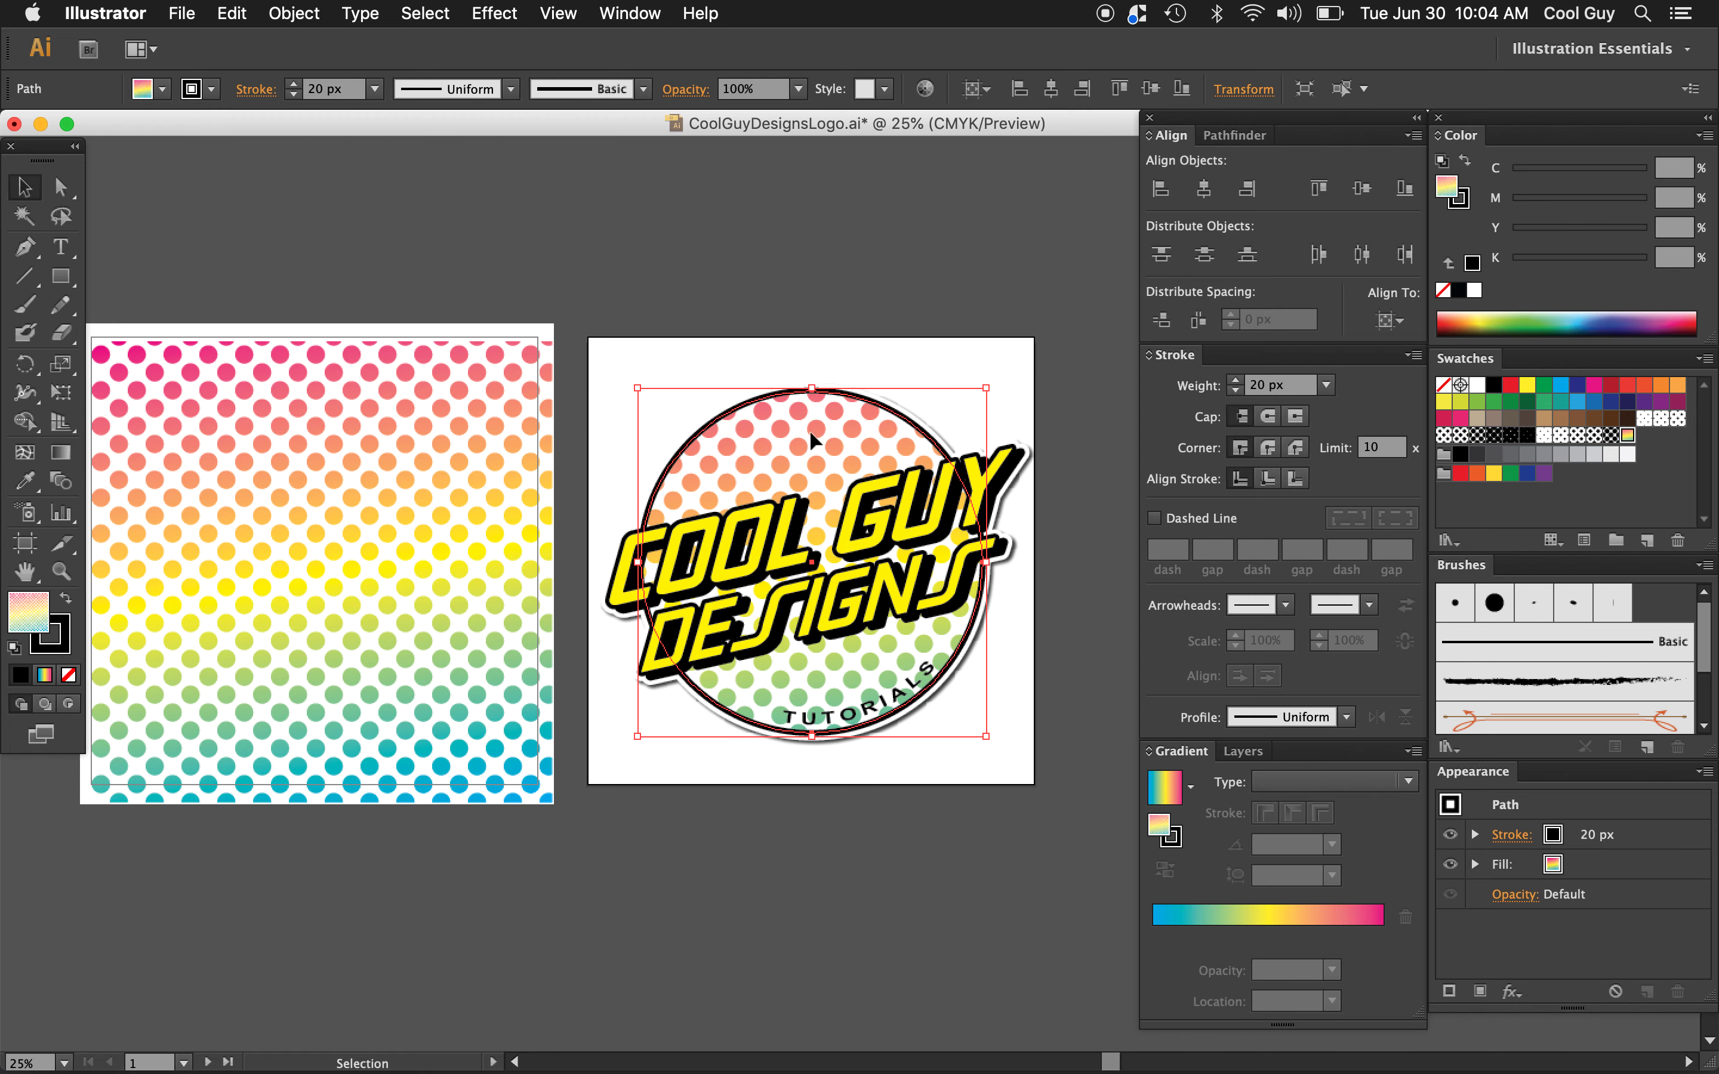
{"action": "key", "text": "s"}
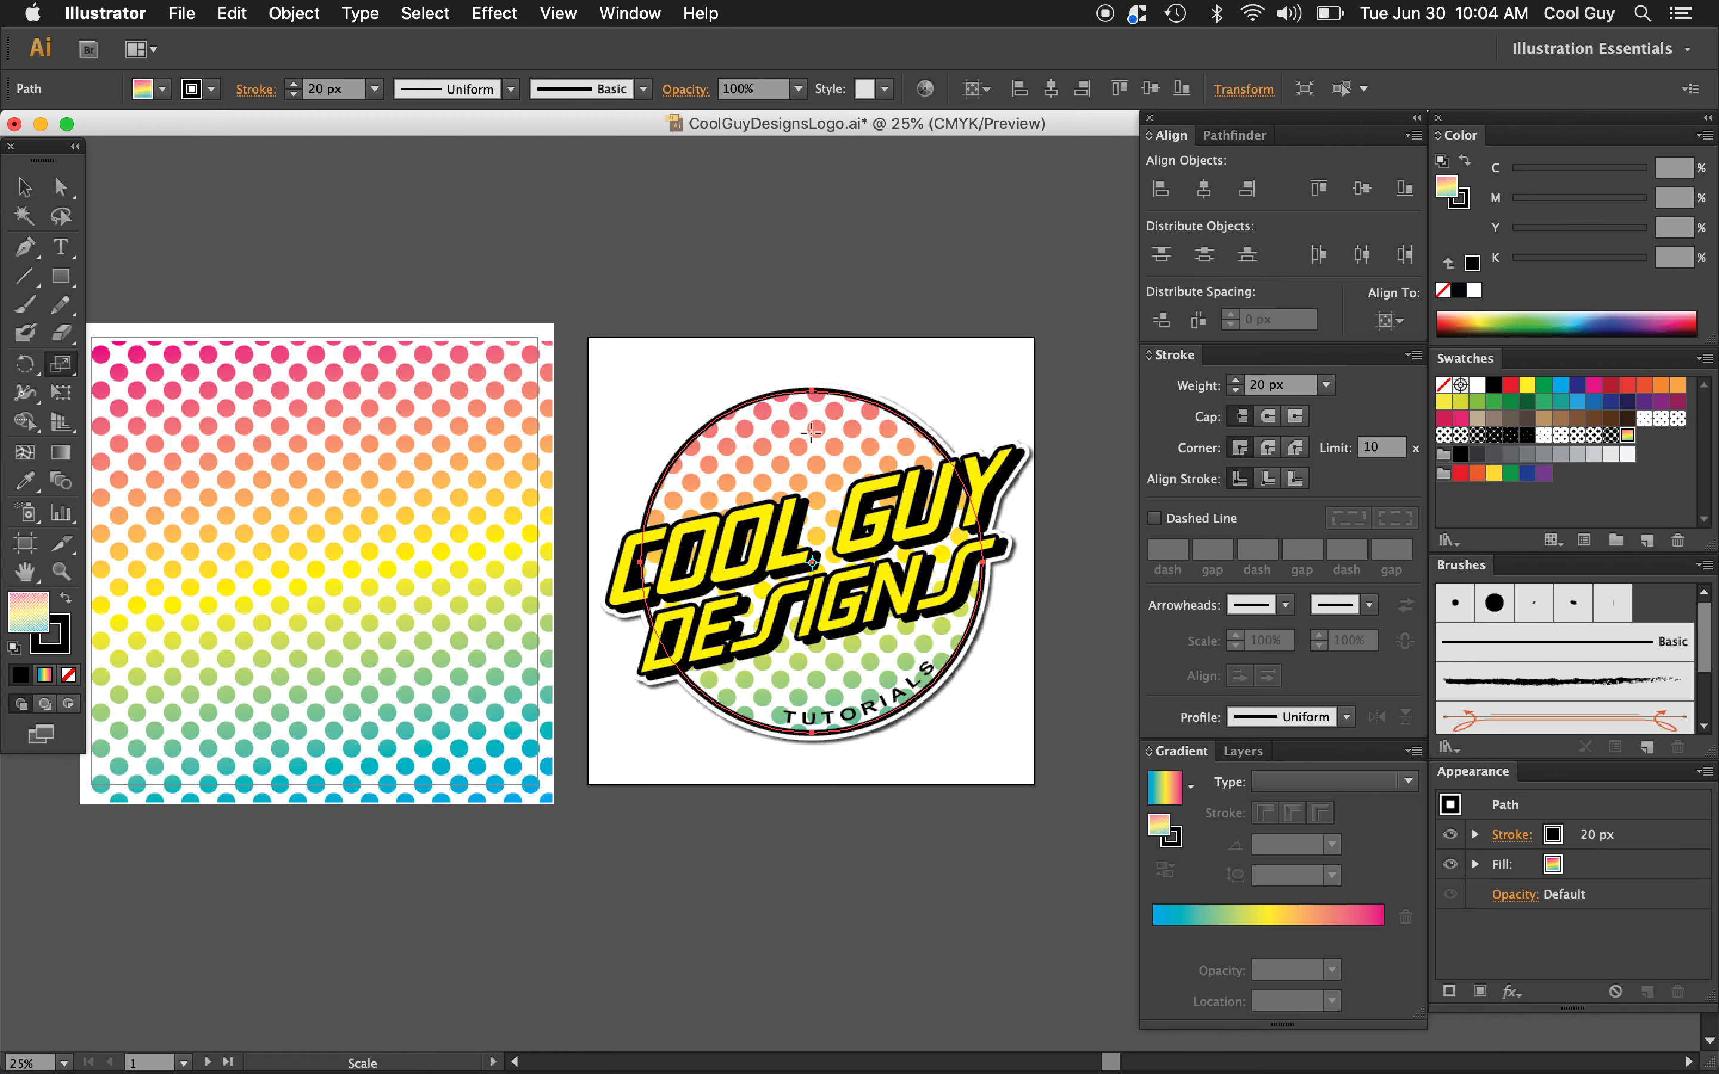
{"action": "double_click", "coordinate": [60, 366]}
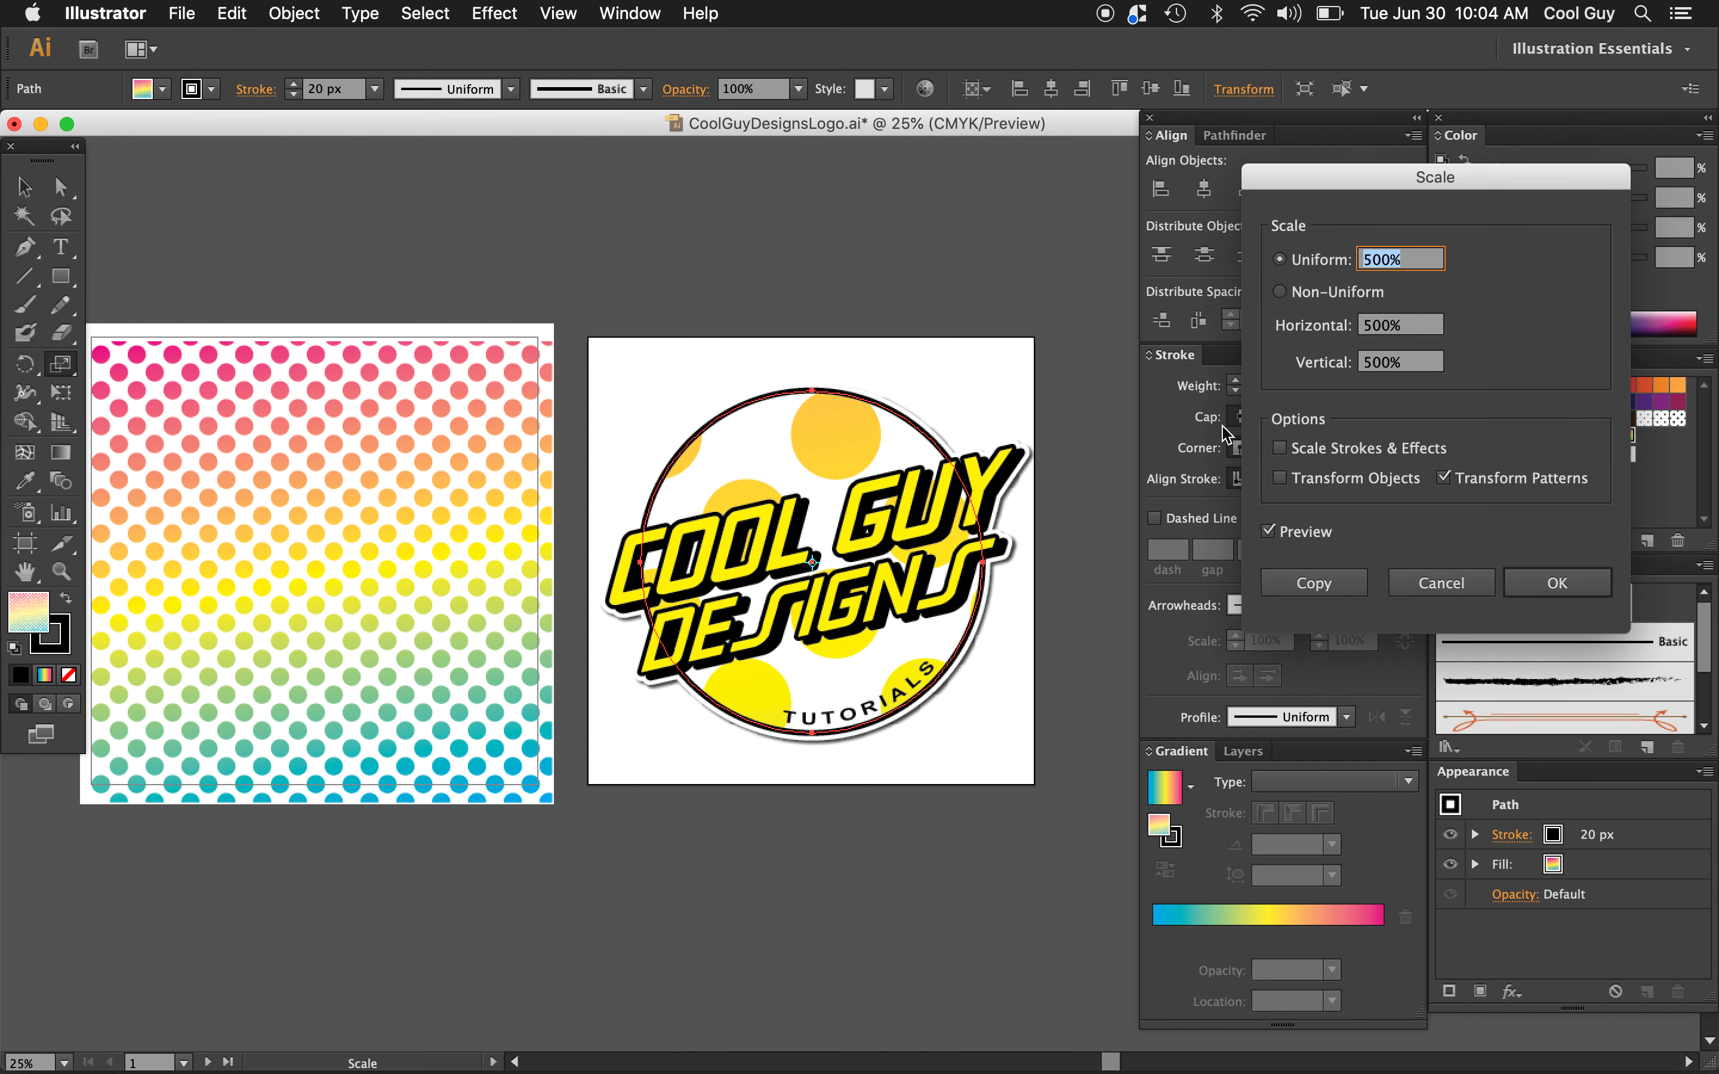
{"action": "key", "text": "shift+Down"}
{"action": "key", "text": "shift+Down"}
{"action": "key", "text": "shift+Down"}
{"action": "key", "text": "shift+Down"}
{"action": "key", "text": "shift+Down"}
{"action": "key", "text": "shift+Down"}
{"action": "key", "text": "shift+Down"}
{"action": "key", "text": "shift+Down"}
{"action": "key", "text": "shift+Down"}
{"action": "key", "text": "shift+Down"}
{"action": "key", "text": "shift+Down"}
{"action": "key", "text": "shift+Down"}
{"action": "key", "text": "shift+Down"}
{"action": "key", "text": "shift+Down"}
{"action": "key", "text": "shift+Down"}
{"action": "key", "text": "shift+Down"}
{"action": "key", "text": "shift+Down"}
{"action": "key", "text": "shift+Down"}
{"action": "key", "text": "shift+Down"}
{"action": "key", "text": "shift+Down"}
{"action": "key", "text": "shift+Down"}
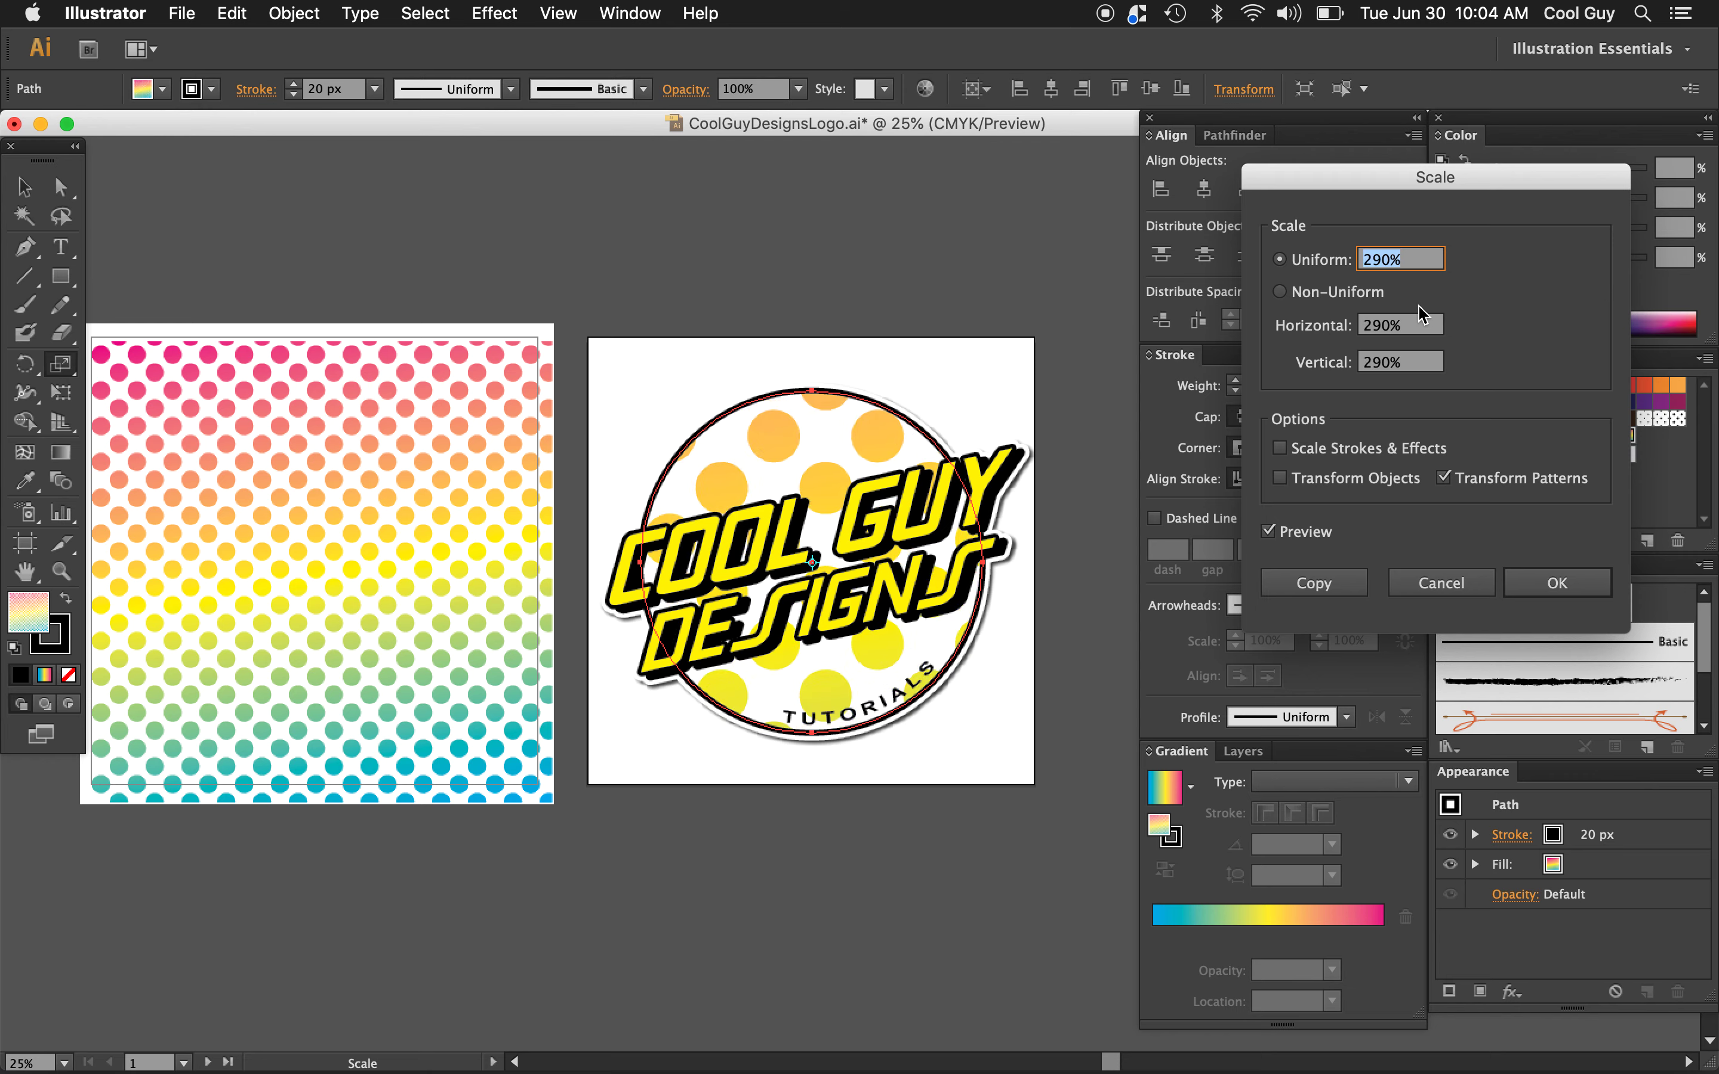
{"action": "key", "text": "shift+Down"}
{"action": "key", "text": "shift+Down"}
{"action": "key", "text": "shift+Down"}
{"action": "key", "text": "shift+Down"}
{"action": "key", "text": "shift+Down"}
{"action": "key", "text": "shift+Down"}
{"action": "key", "text": "shift+Down"}
{"action": "key", "text": "shift+Down"}
{"action": "key", "text": "shift+Down"}
{"action": "key", "text": "shift+Down"}
{"action": "key", "text": "shift+Down"}
{"action": "key", "text": "shift+Down"}
{"action": "key", "text": "shift+Down"}
{"action": "key", "text": "shift+Down"}
{"action": "key", "text": "shift+Down"}
{"action": "key", "text": "shift+Down"}
{"action": "key", "text": "shift+Down"}
{"action": "key", "text": "shift+Down"}
{"action": "key", "text": "shift+Down"}
{"action": "key", "text": "shift+Down"}
{"action": "key", "text": "shift+Down"}
{"action": "key", "text": "shift+Up"}
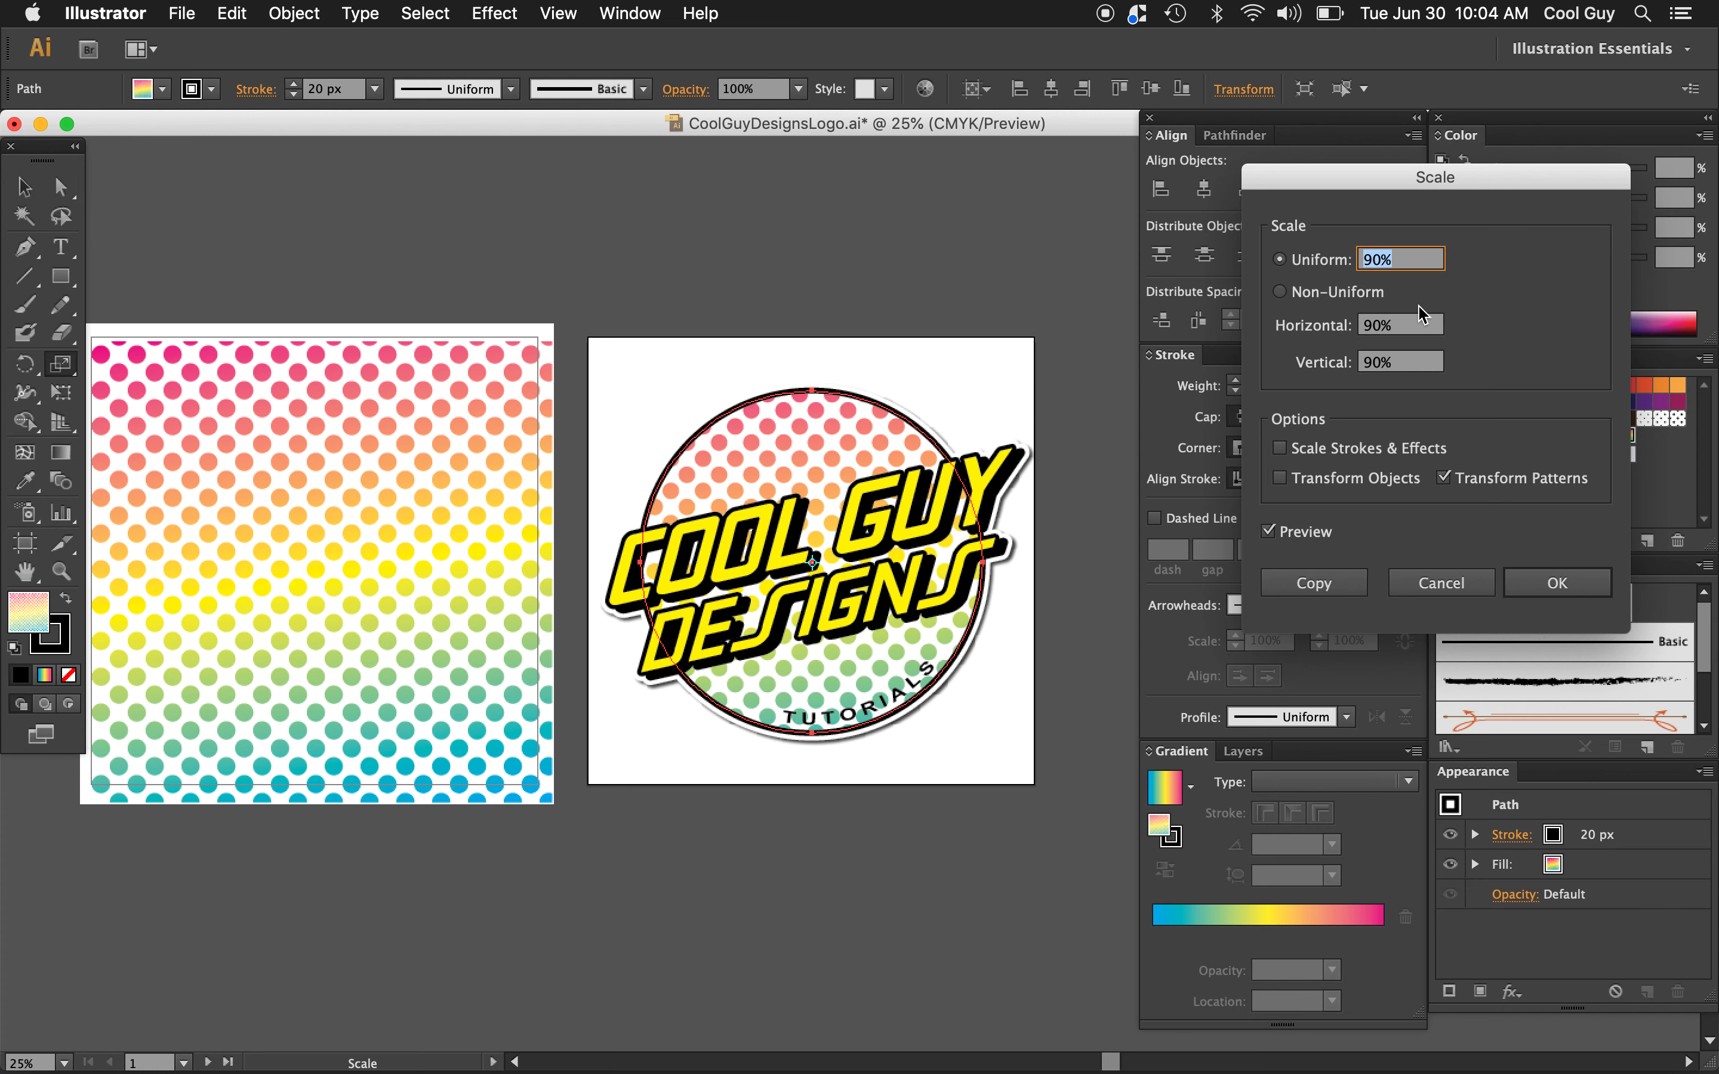
{"action": "key", "text": "shift+Down"}
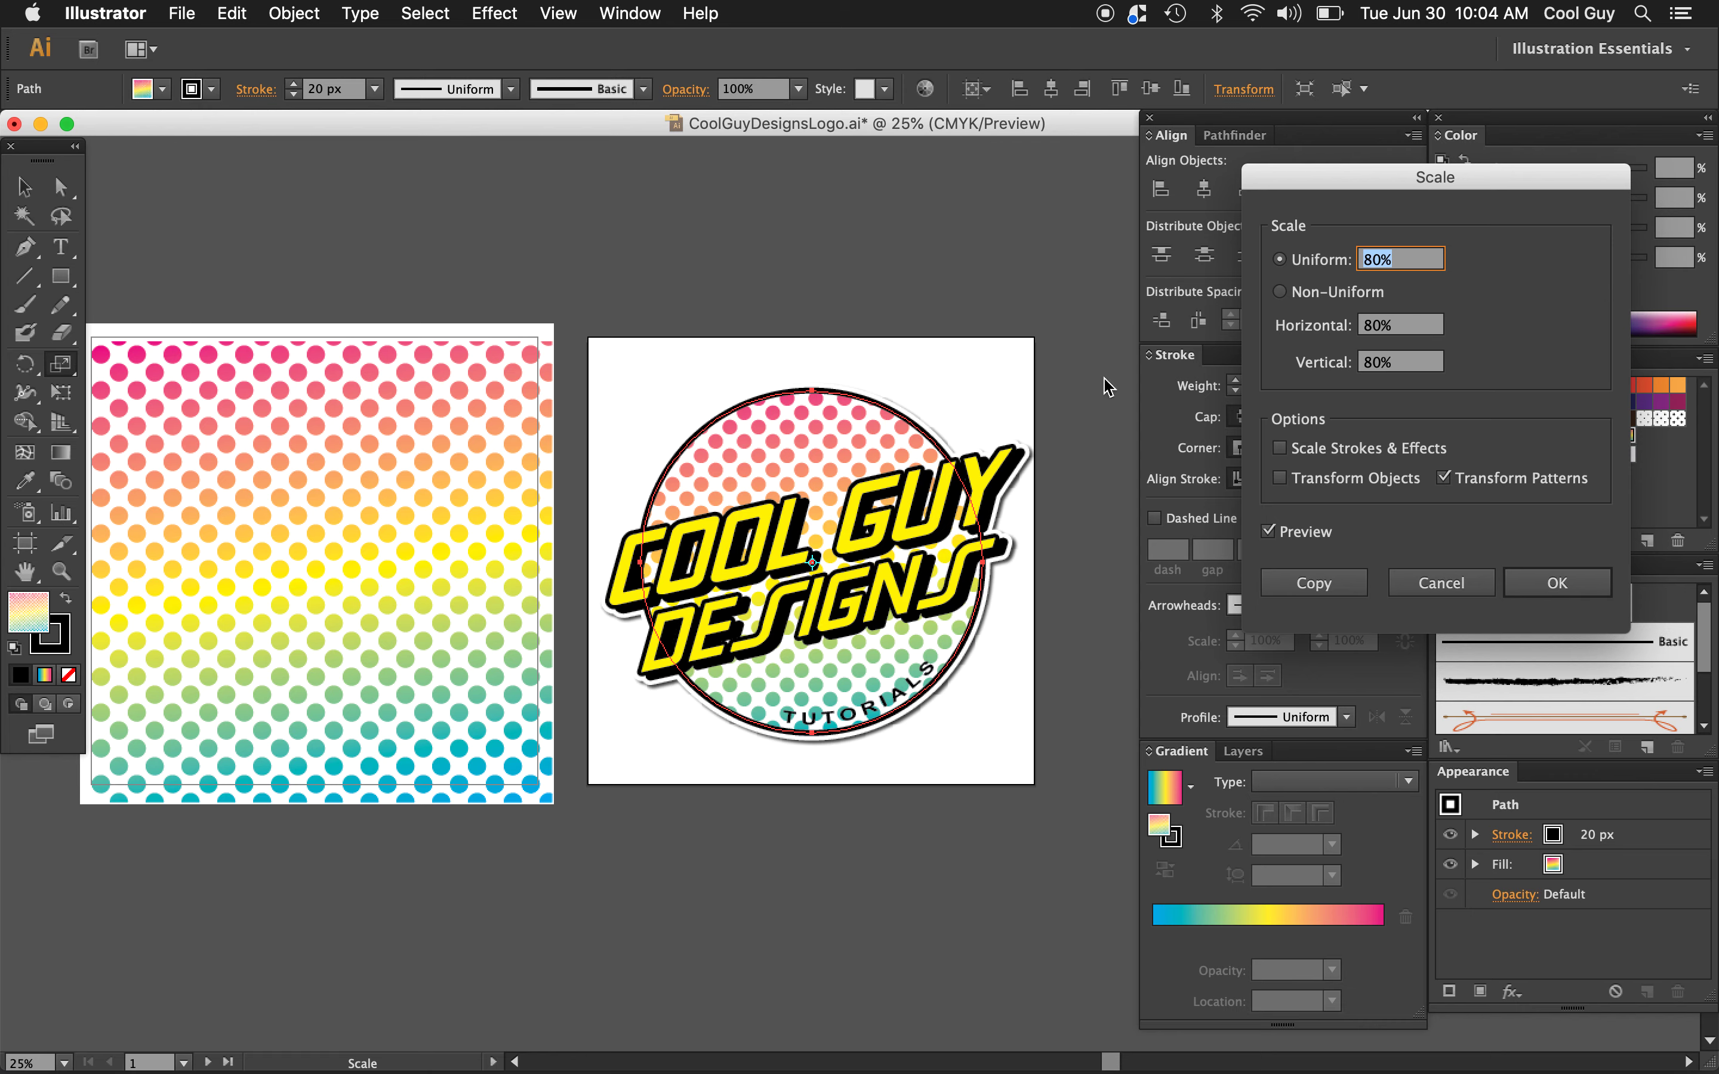
{"action": "key", "text": "shift+Down"}
{"action": "key", "text": "shift+Down"}
{"action": "key", "text": "shift+Down"}
{"action": "key", "text": "shift+Down"}
{"action": "key", "text": "shift+Down"}
{"action": "key", "text": "shift+Down"}
{"action": "key", "text": "shift+Down"}
{"action": "key", "text": "shift+Up"}
{"action": "key", "text": "shift+Up"}
{"action": "key", "text": "shift+Up"}
{"action": "key", "text": "shift+Up"}
{"action": "key", "text": "shift+Up"}
{"action": "key", "text": "shift+Up"}
{"action": "key", "text": "shift+Up"}
{"action": "left_click", "coordinate": [1541, 581]}
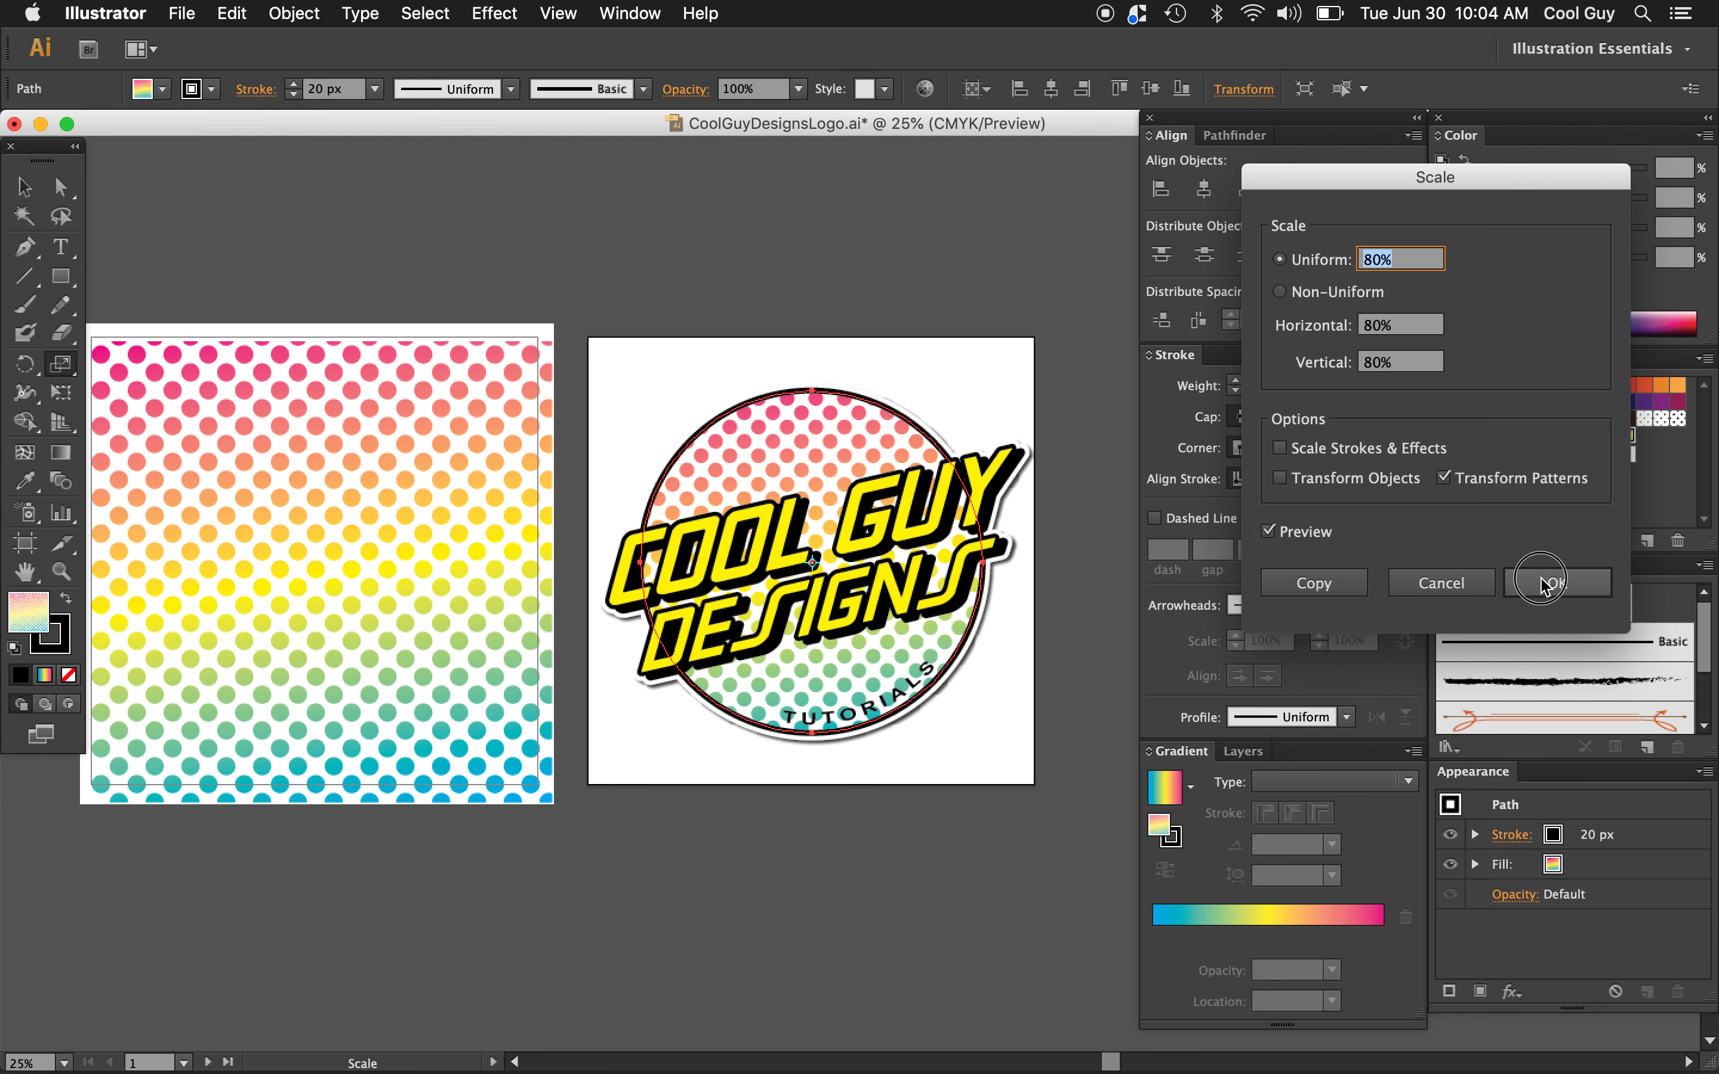
{"action": "key", "text": "v"}
{"action": "left_click", "coordinate": [927, 253]}
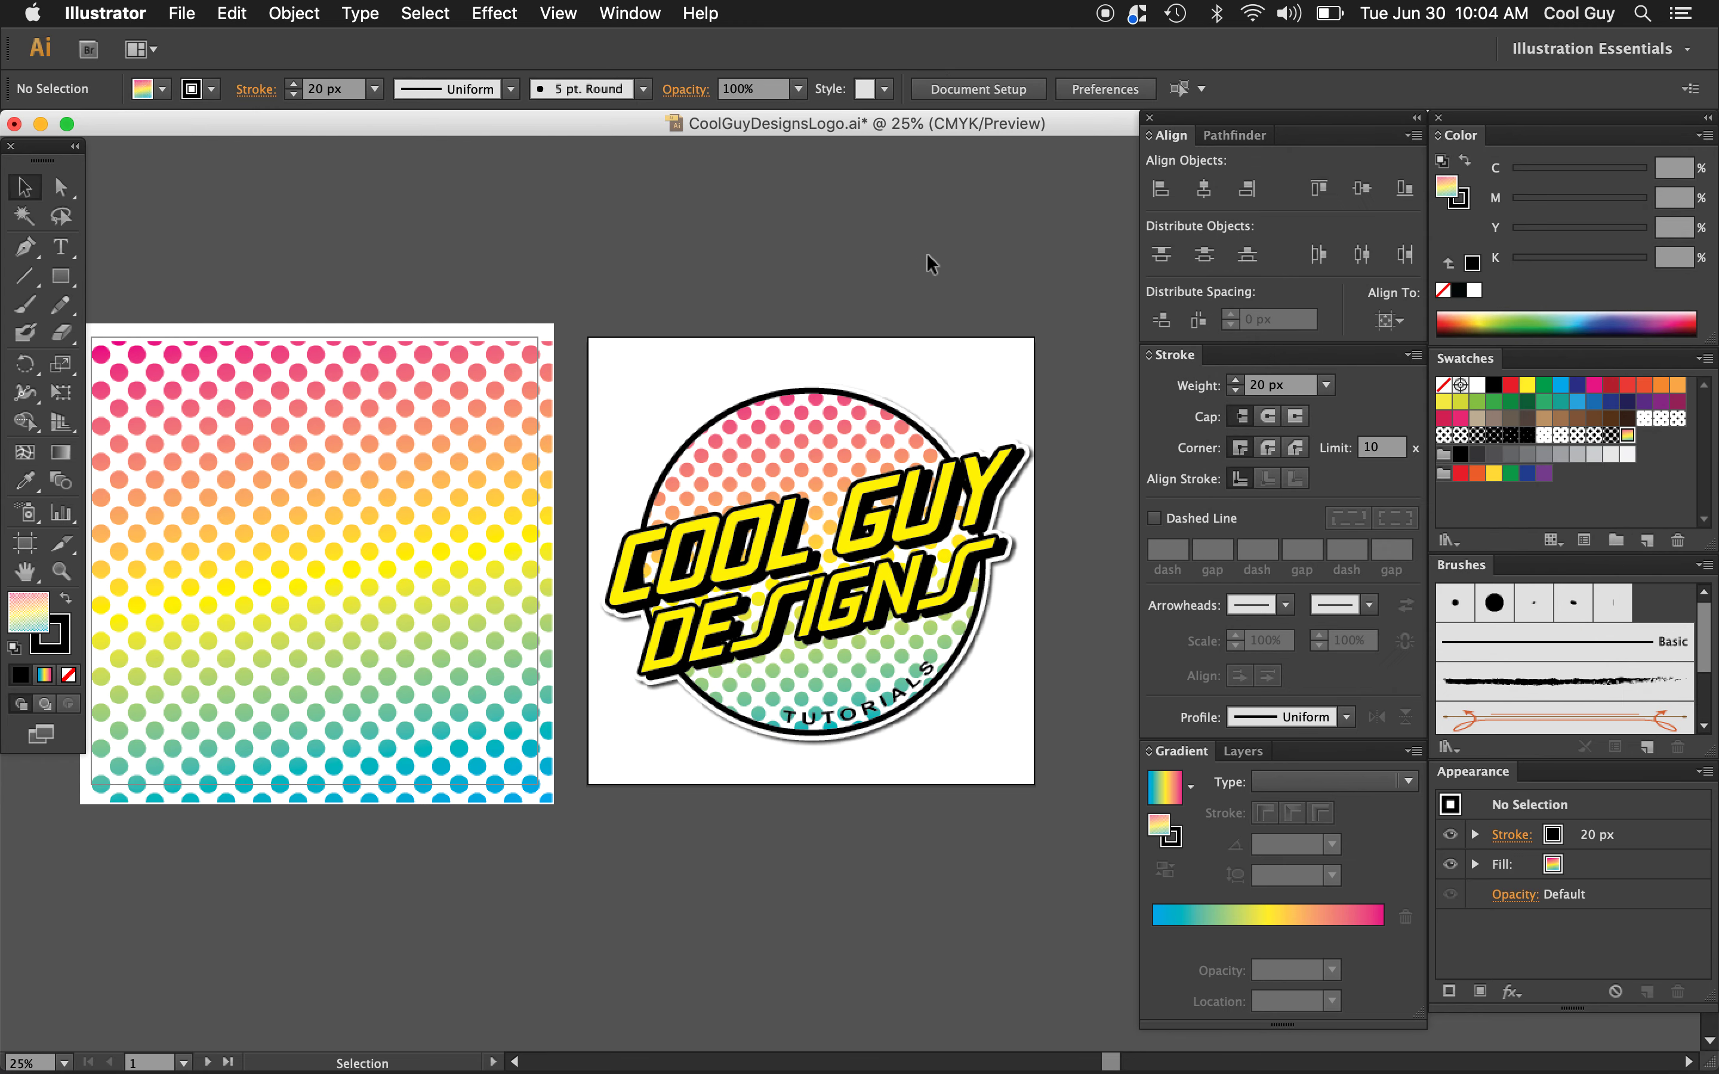
{"action": "scroll", "coordinate": [927, 255], "scroll_direction": "right", "scroll_amount": 5}
{"action": "scroll", "coordinate": [927, 264], "scroll_direction": "left", "scroll_amount": 2}
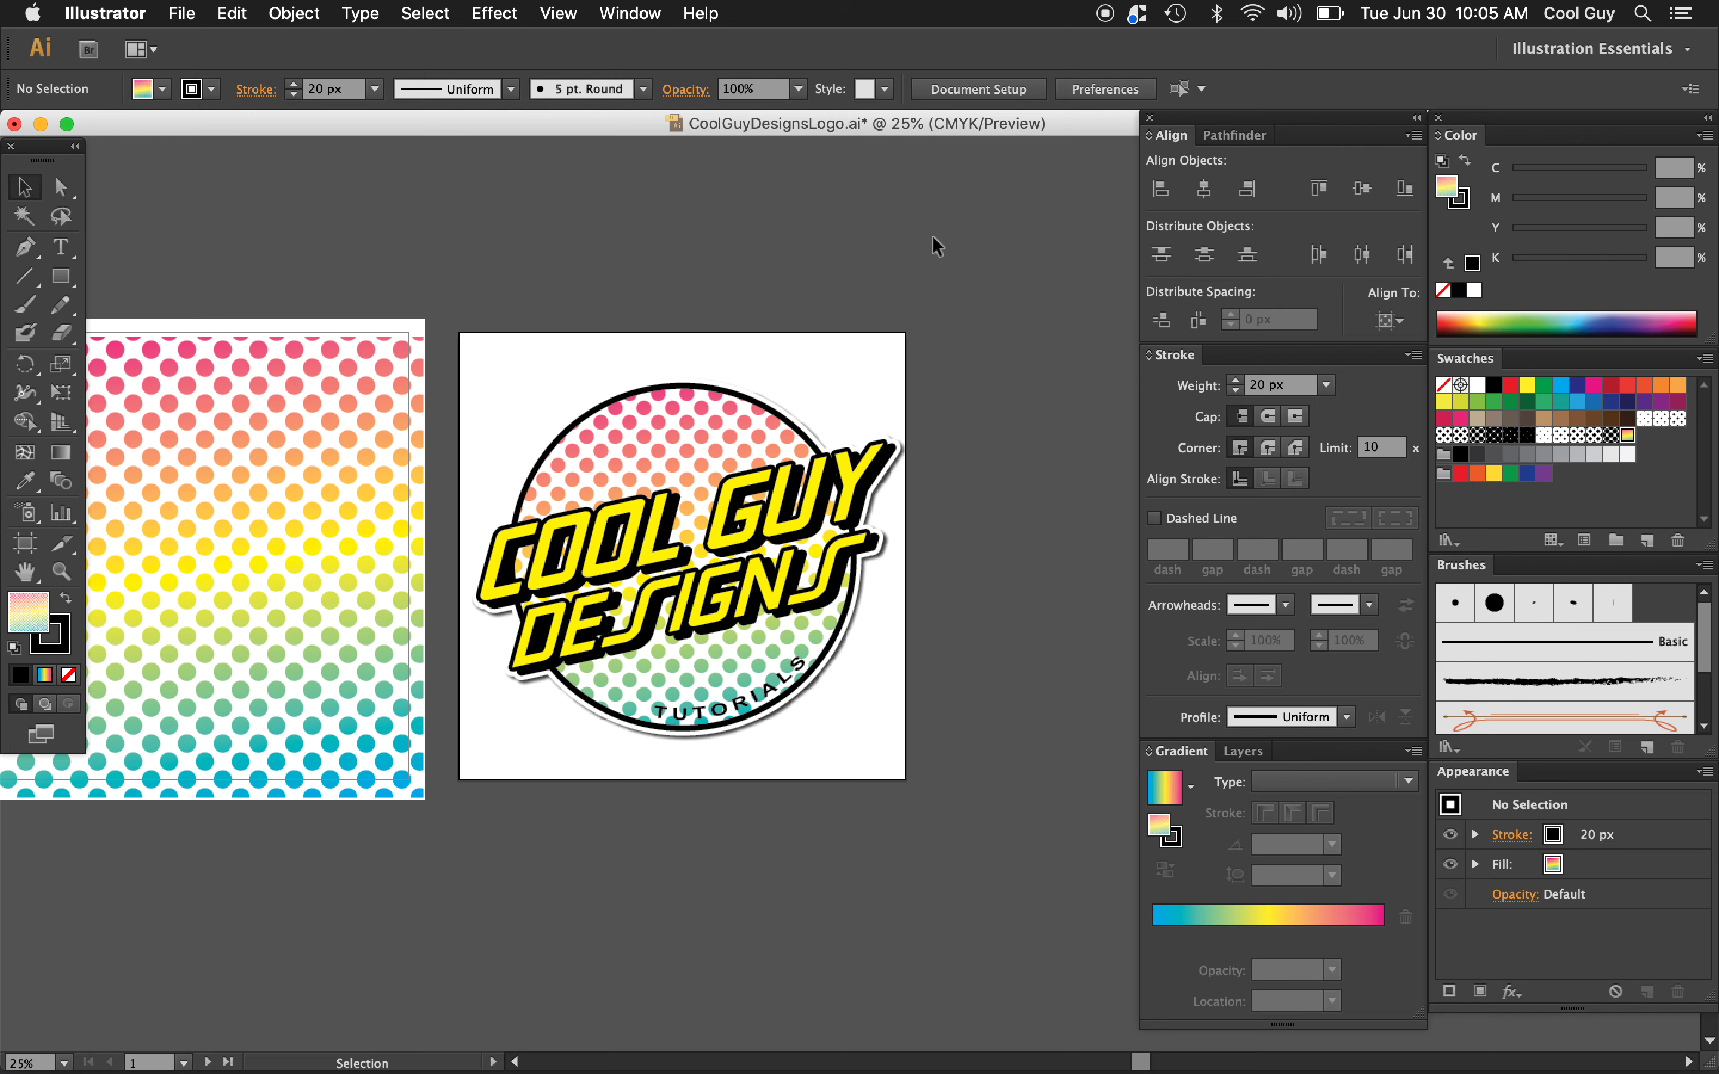
{"action": "left_click", "coordinate": [1105, 15]}
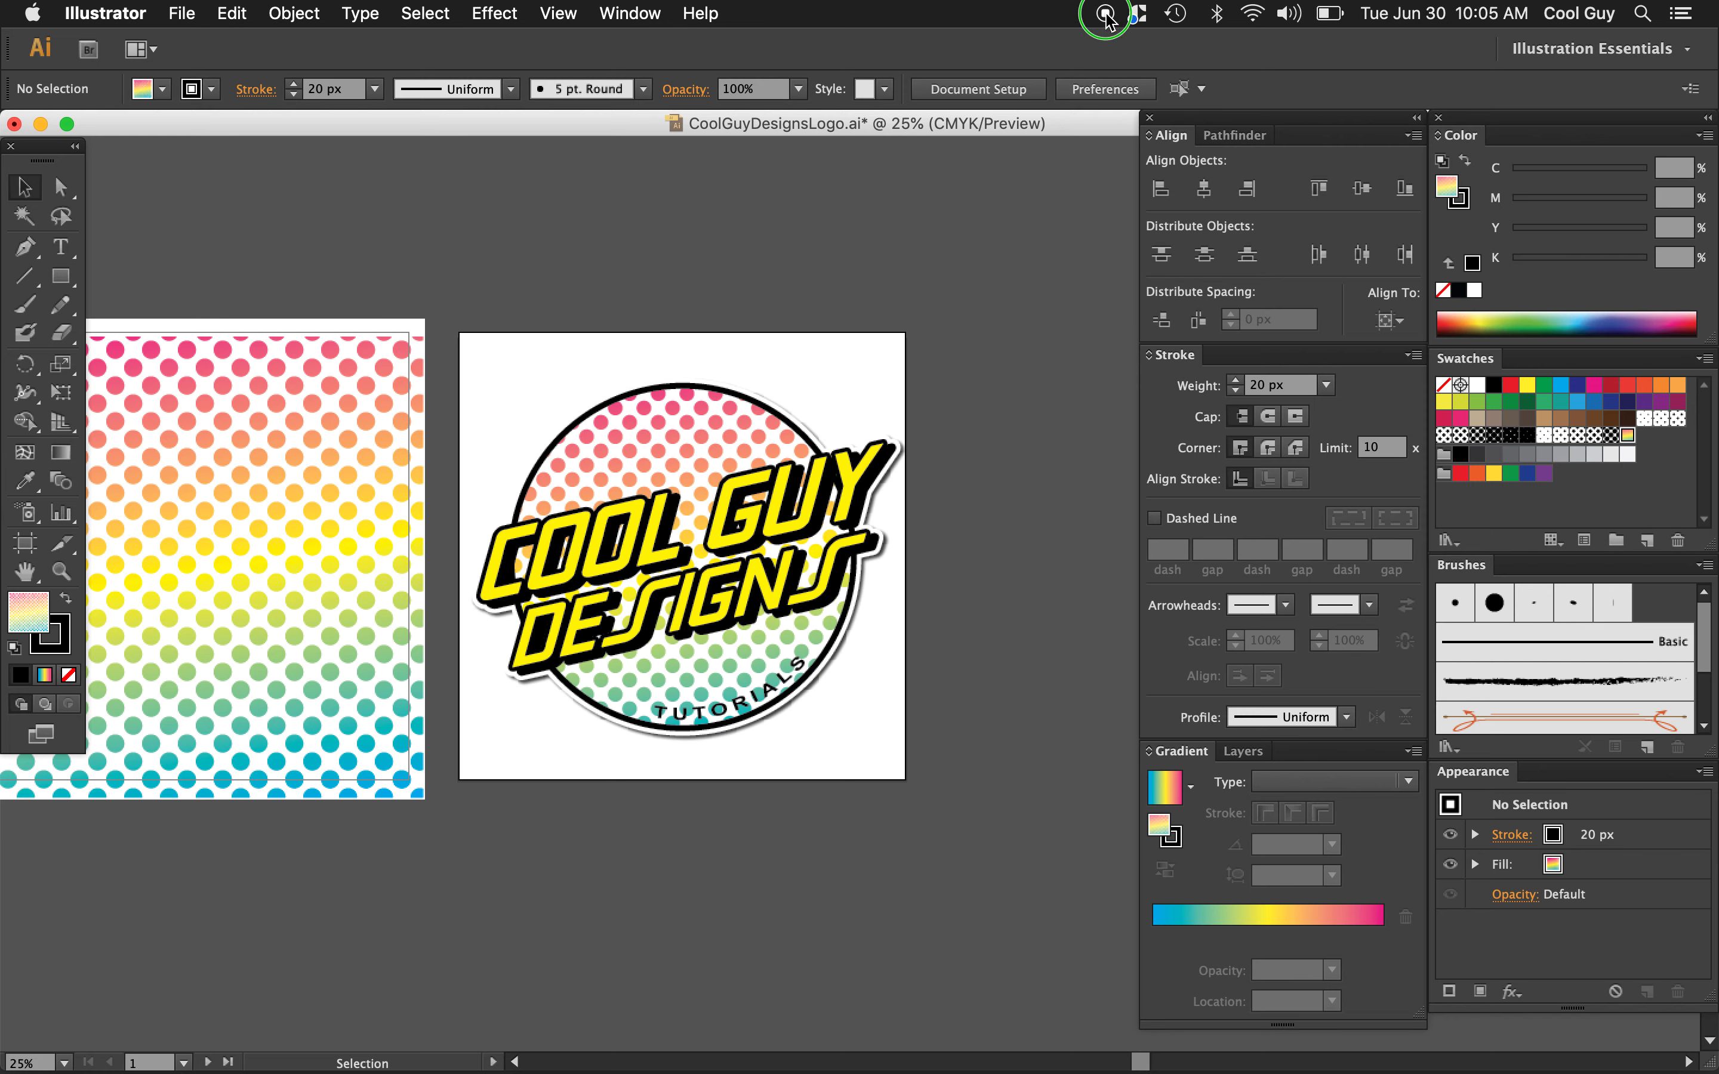